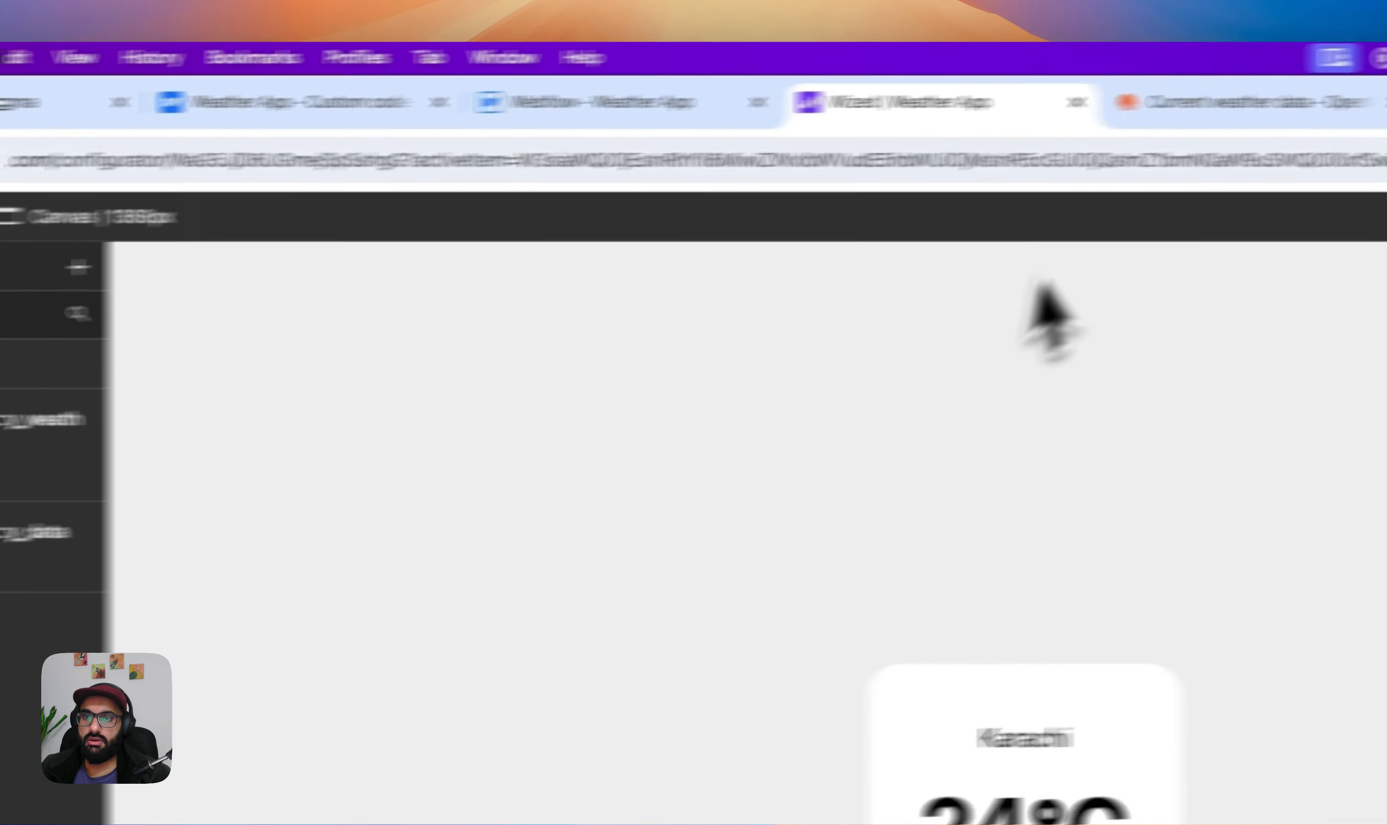
# Examine the built-in API request by city name and its API call format in the OpenWeather current weather documentation.
pyautogui.click(995, 117)
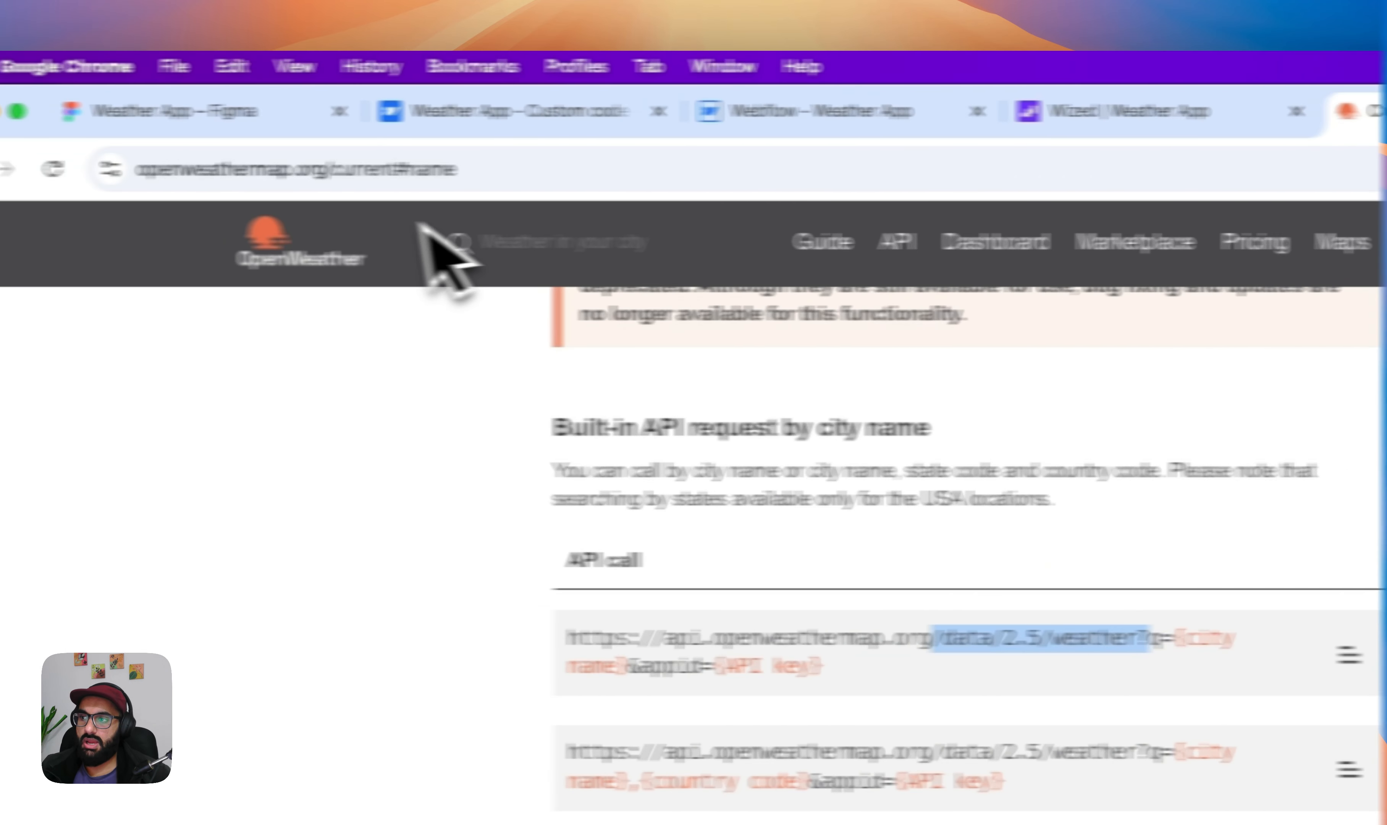
pyautogui.click(411, 486)
pyautogui.scroll(-10, 413, 486)
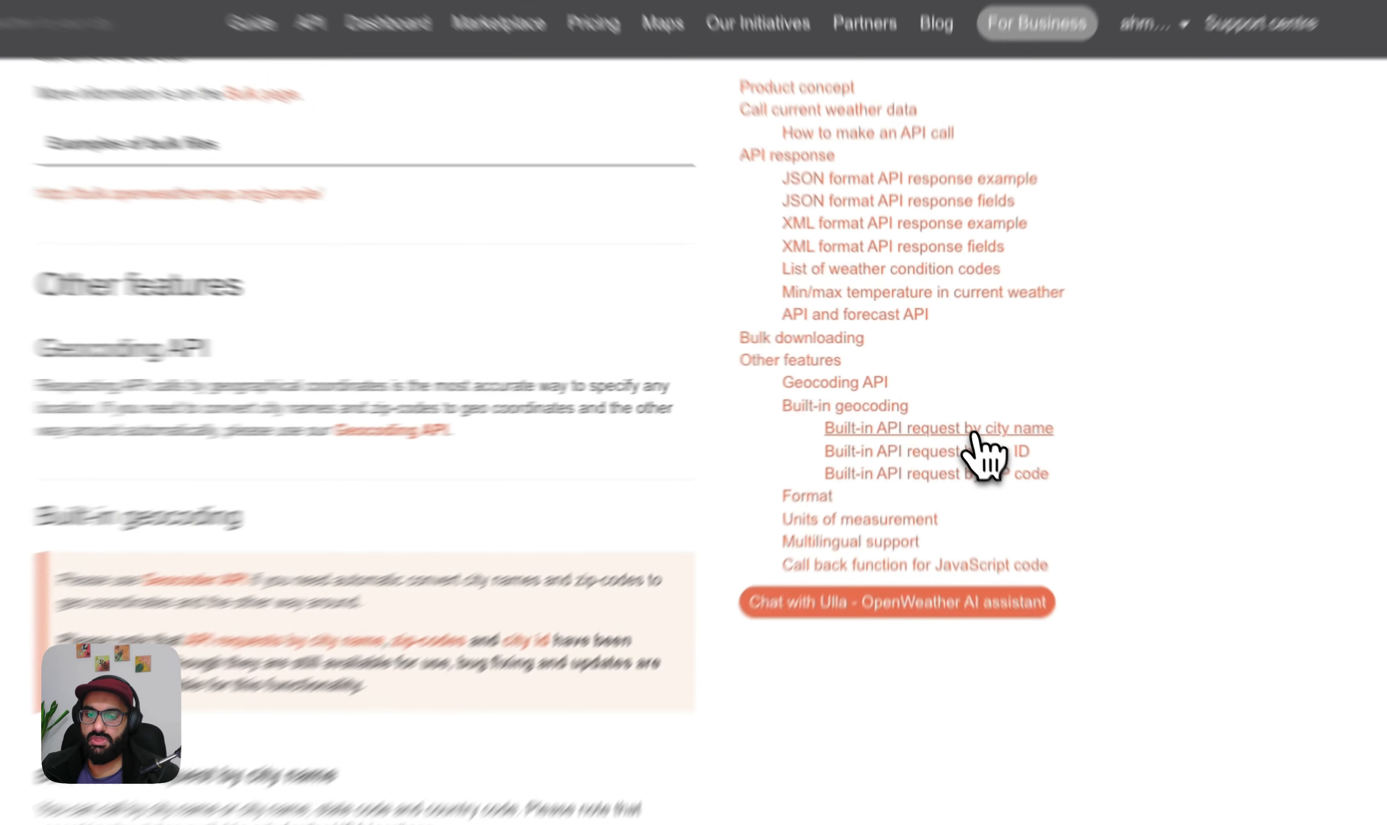
pyautogui.click(955, 403)
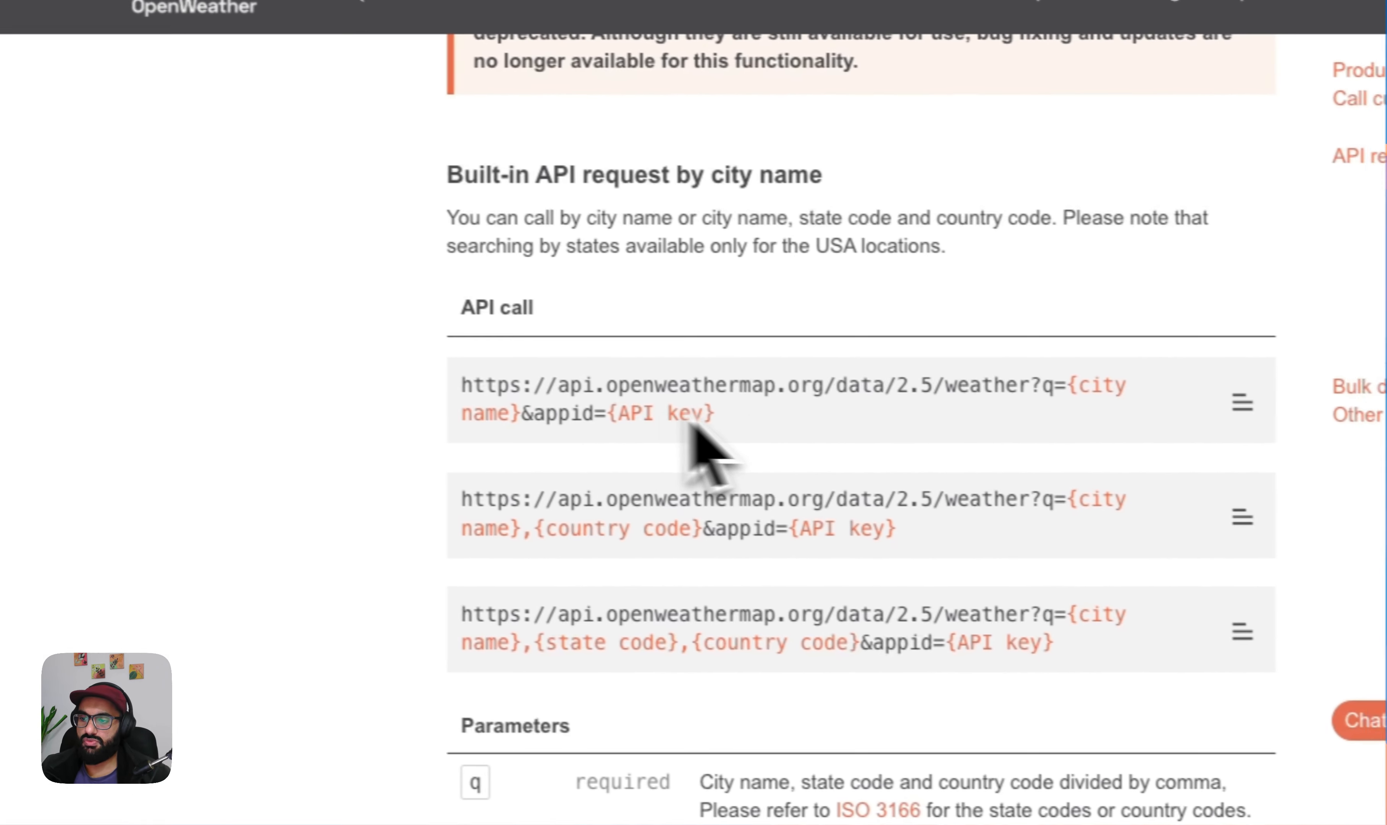
pyautogui.moveTo(732, 416); pyautogui.dragTo(491, 401)
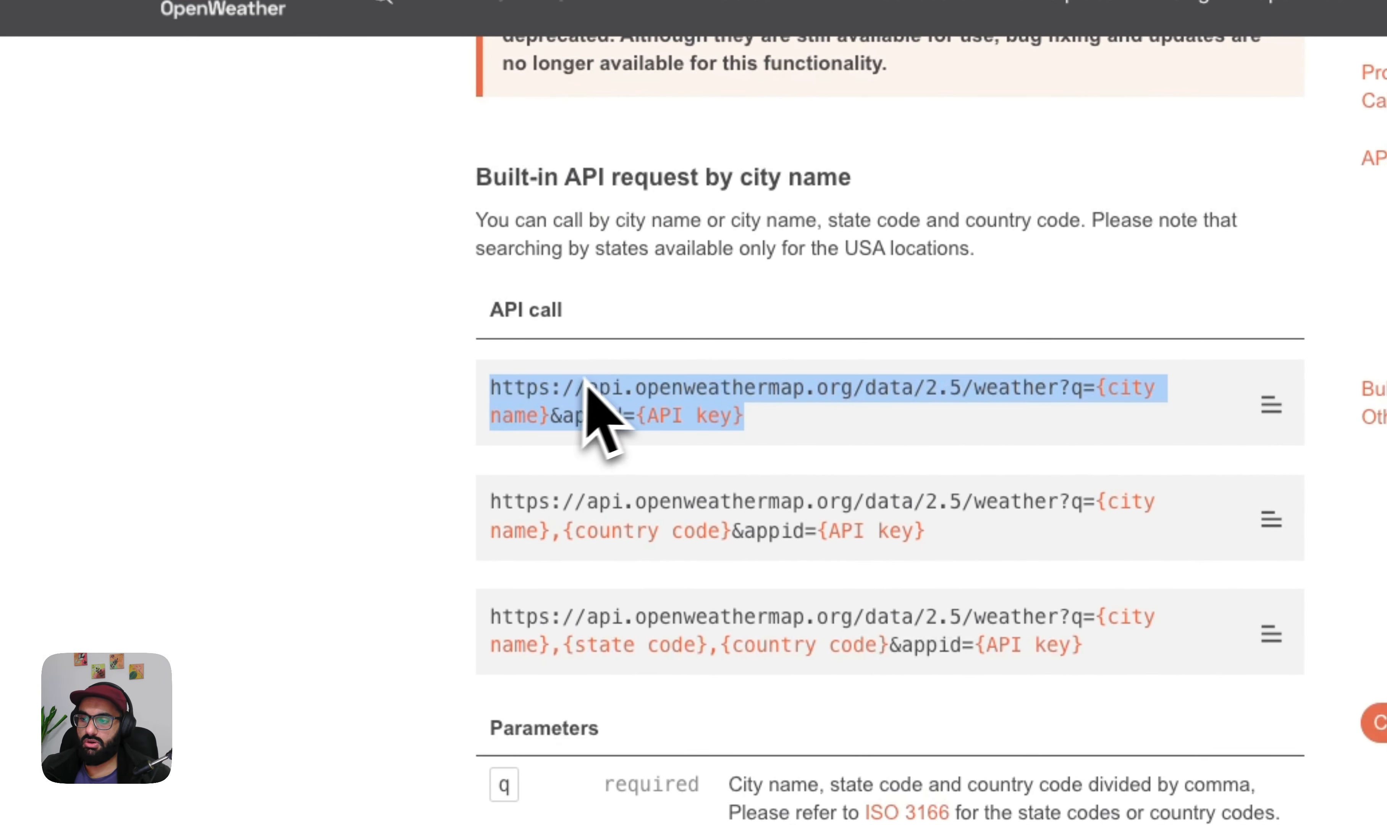
pyautogui.click(596, 402)
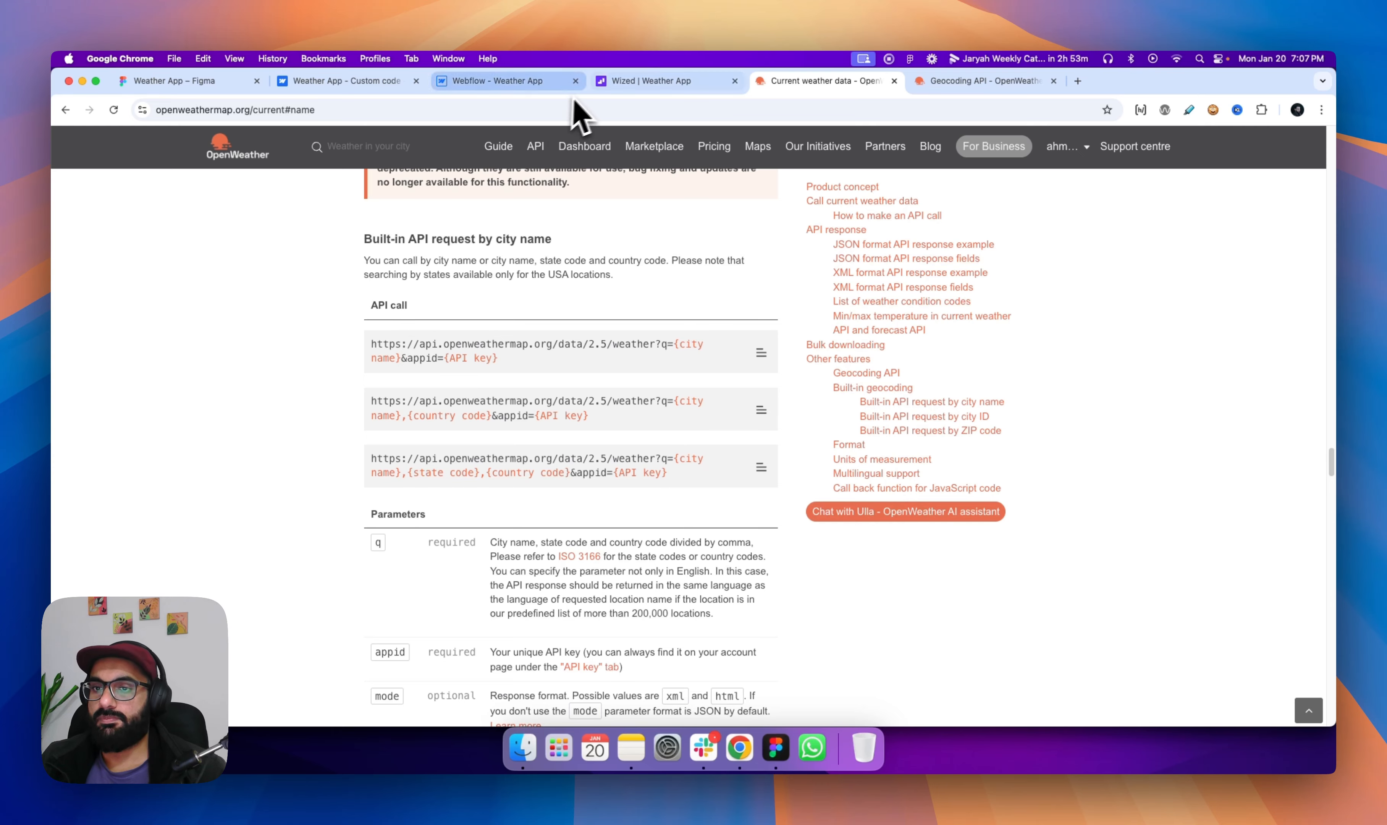
# Switch to the Wized project, trace where the openweather_get_city_weather request is used, and delete the event that triggers it.
pyautogui.click(696, 84)
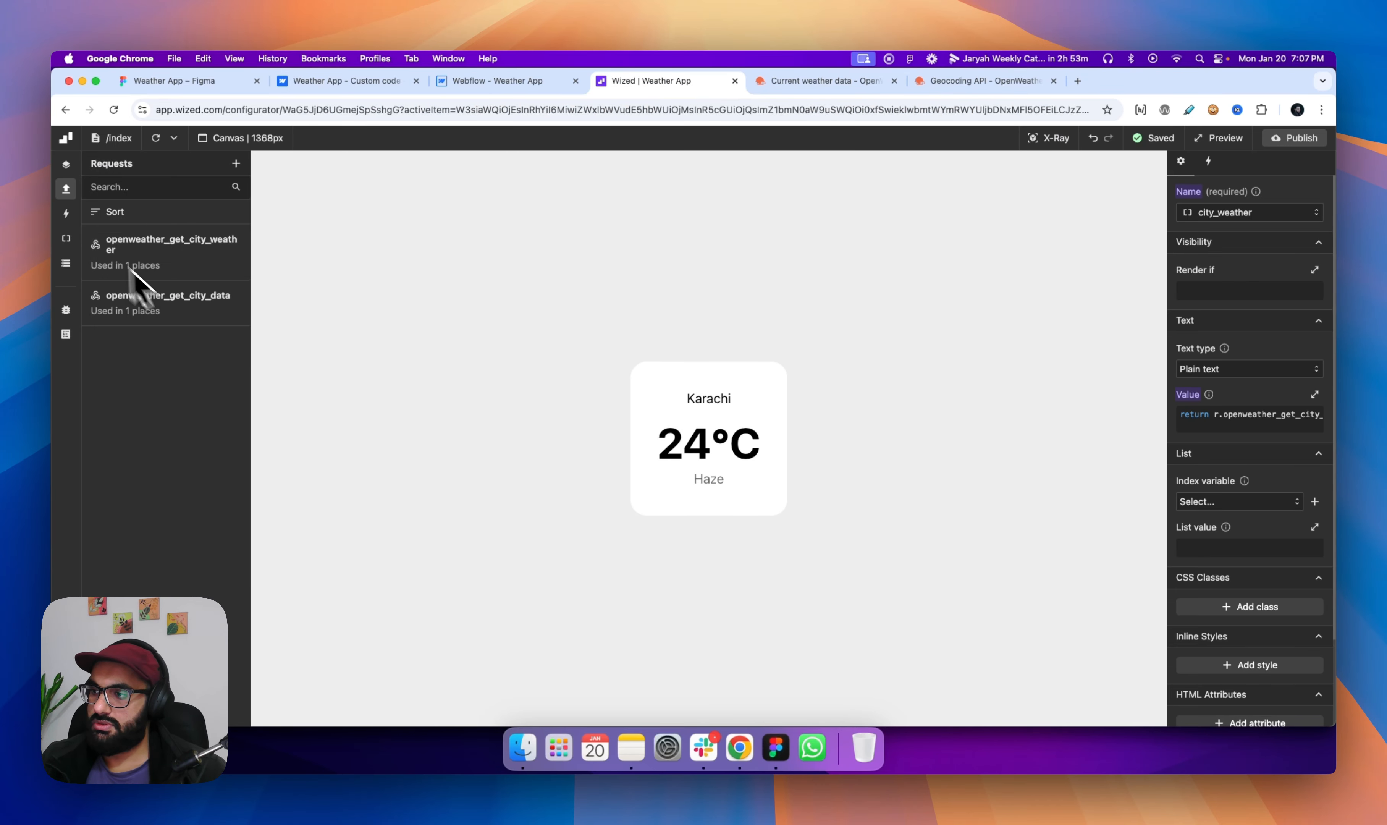
pyautogui.click(189, 254)
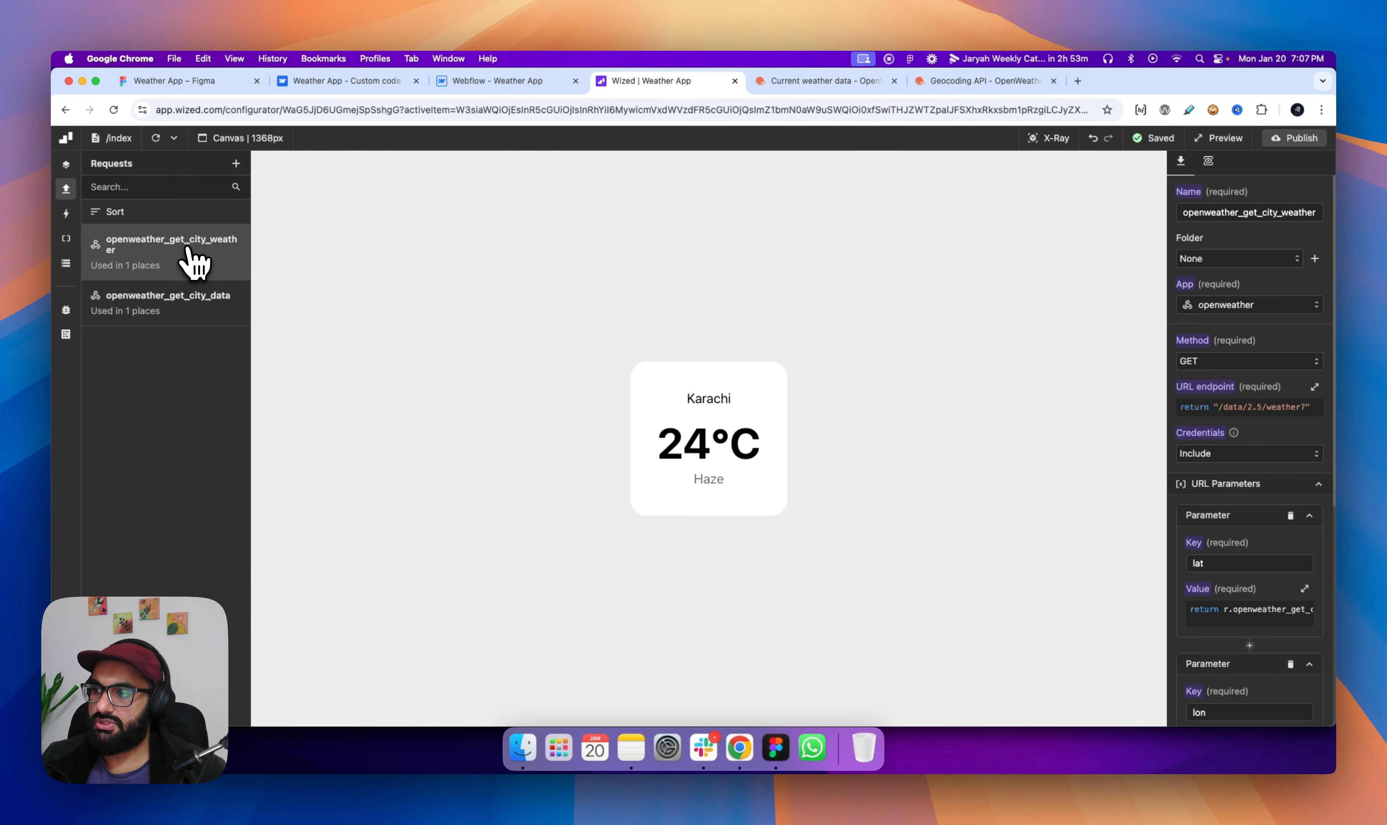
pyautogui.click(136, 268)
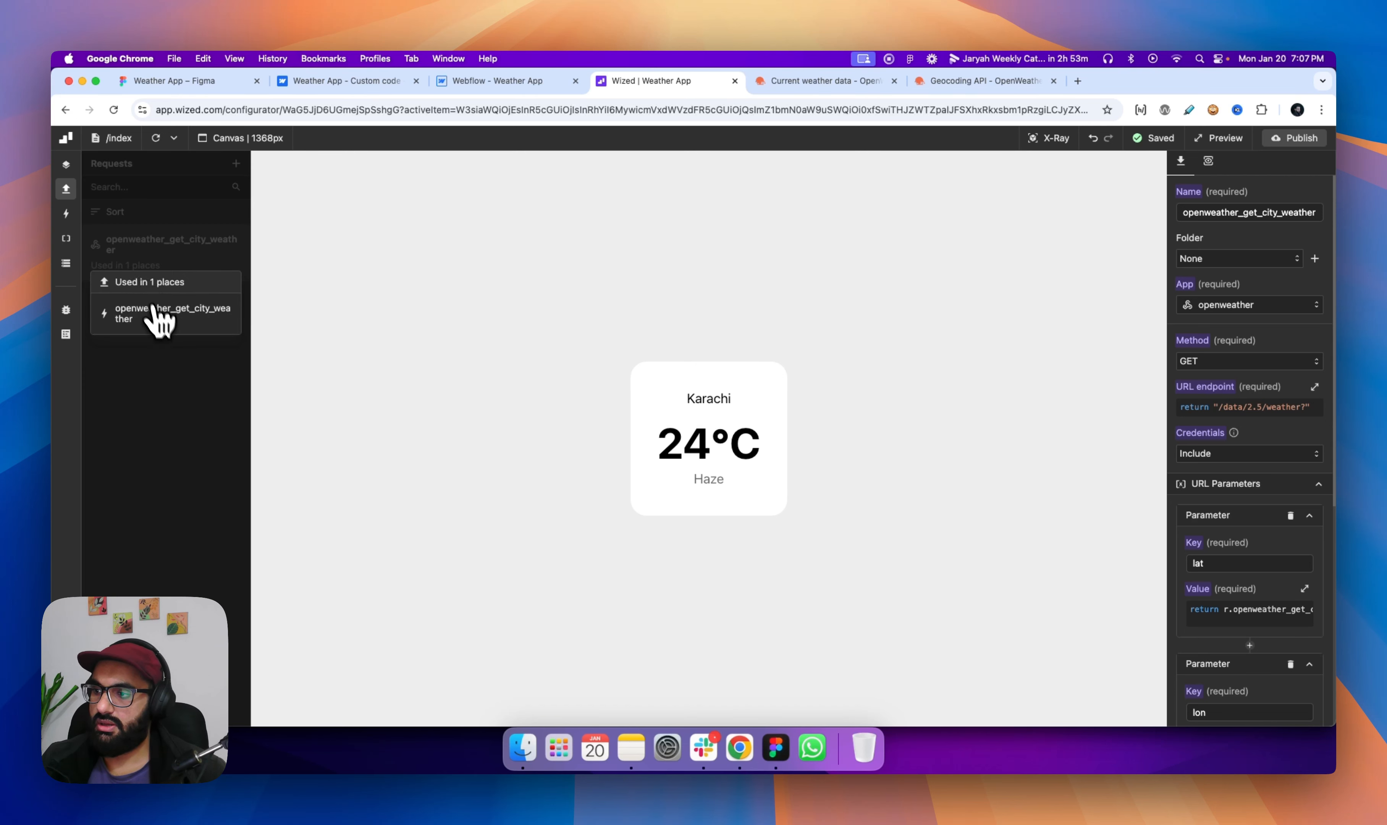
pyautogui.click(159, 317)
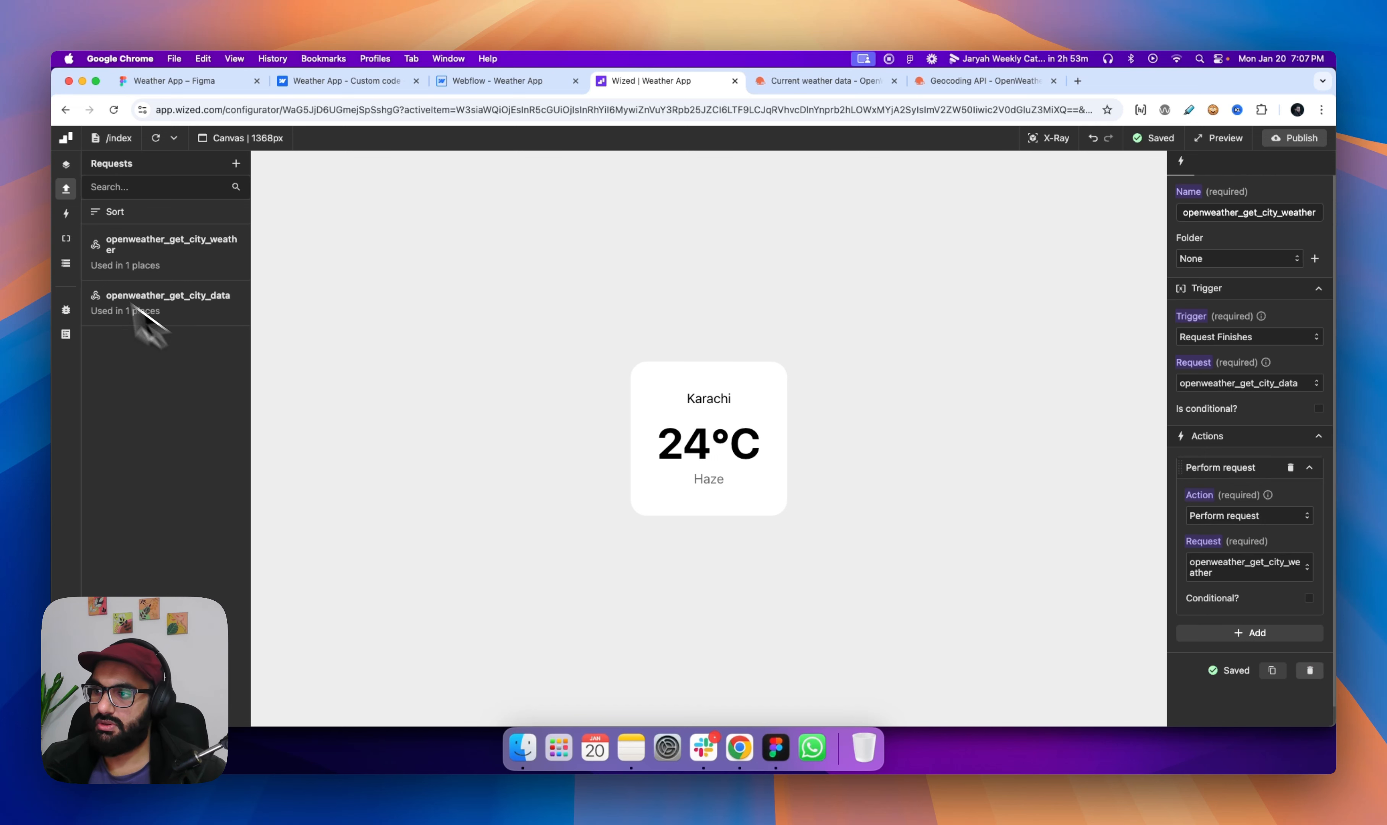
pyautogui.click(66, 213)
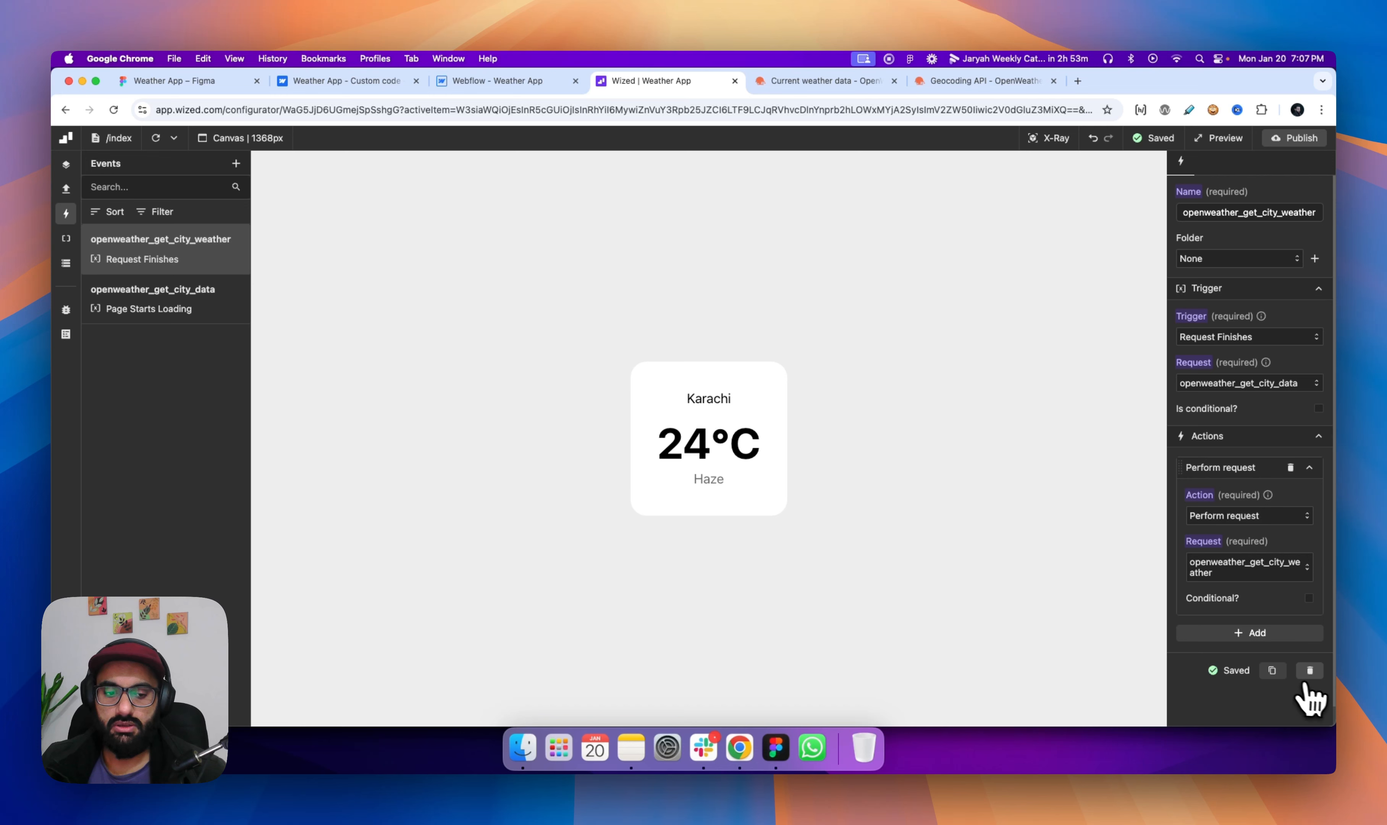
pyautogui.click(1310, 670)
pyautogui.click(802, 194)
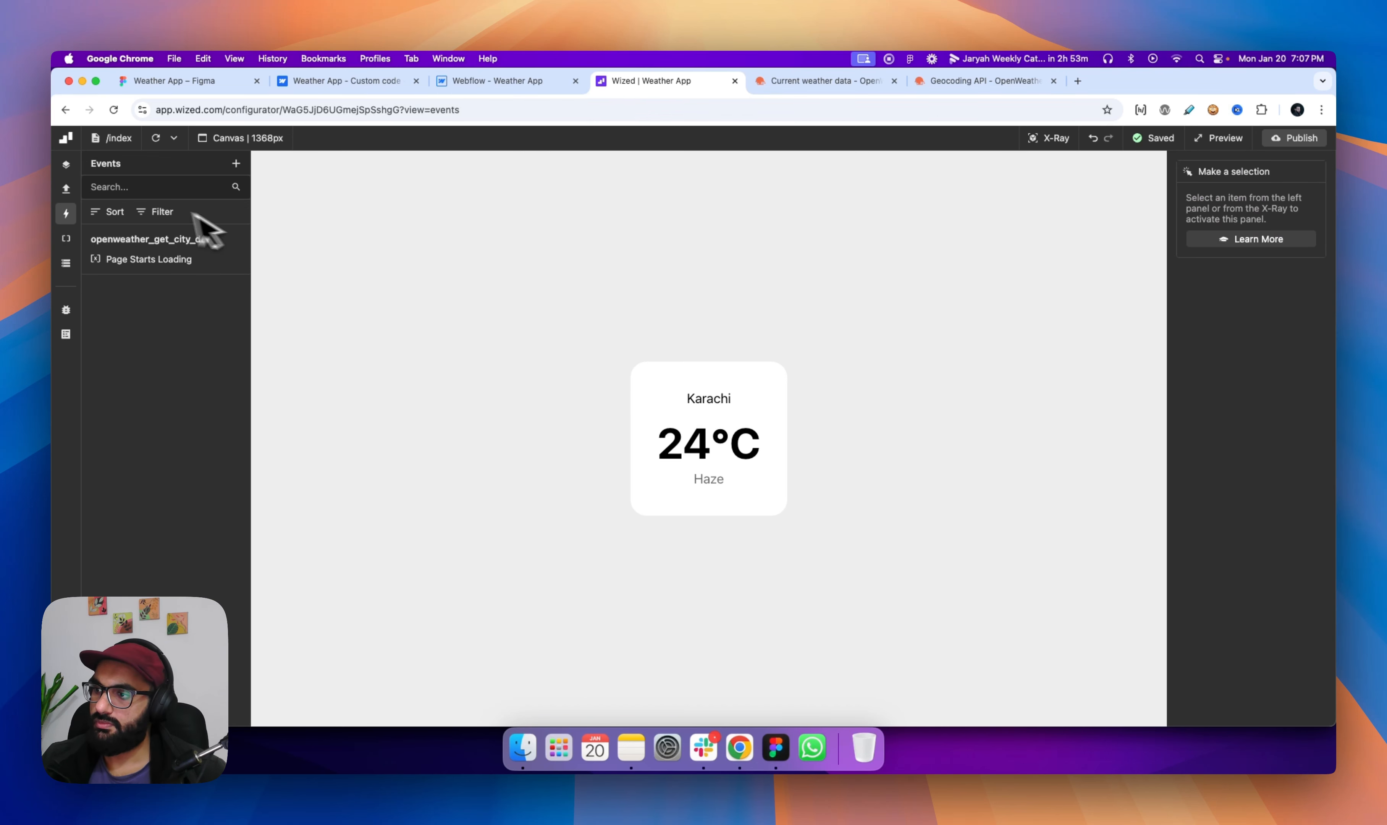
# Delete the openweather_get_city_weather request that uses the lat and lon parameters.
pyautogui.click(65, 191)
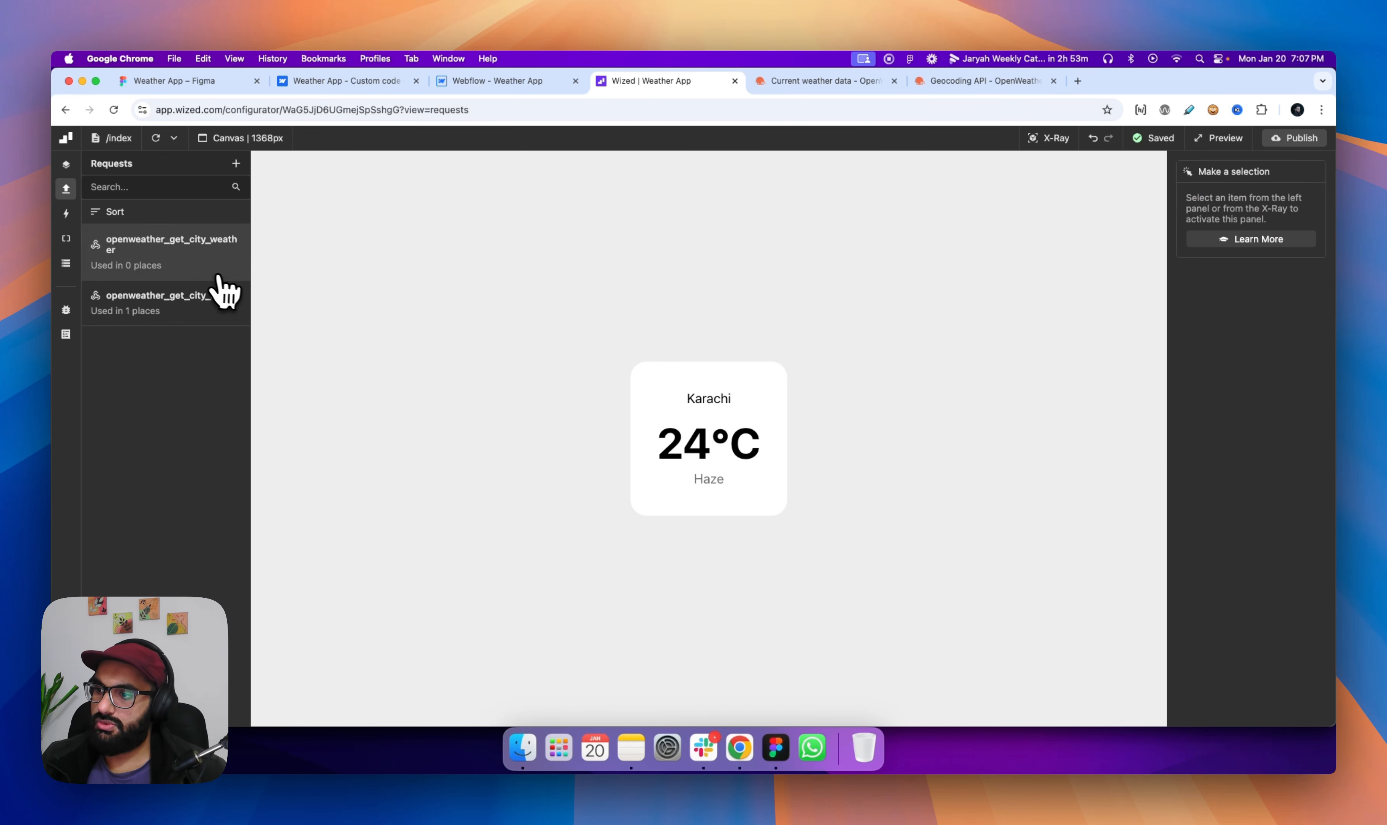
pyautogui.click(212, 261)
pyautogui.scroll(-5, 1338, 675)
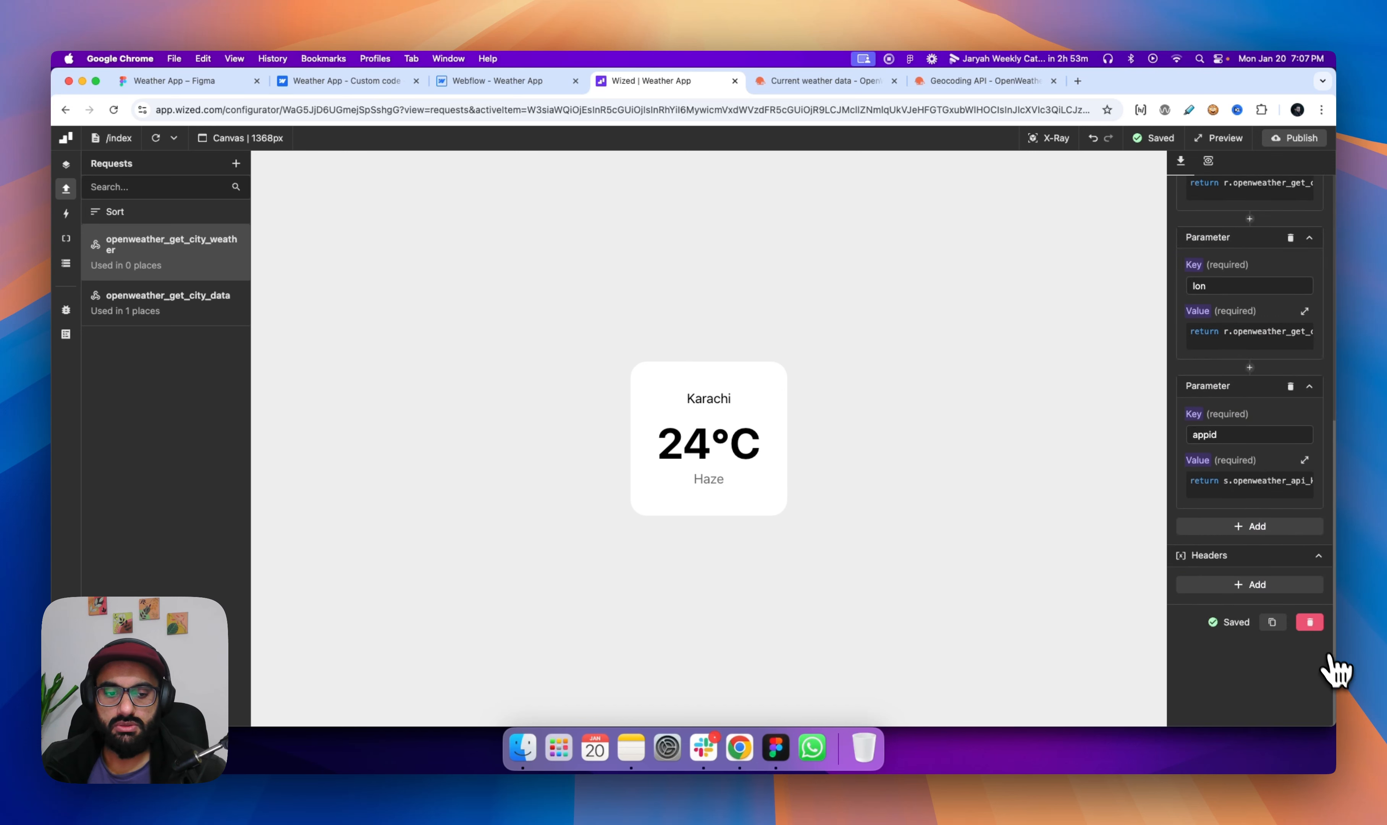
pyautogui.click(1310, 621)
pyautogui.click(804, 194)
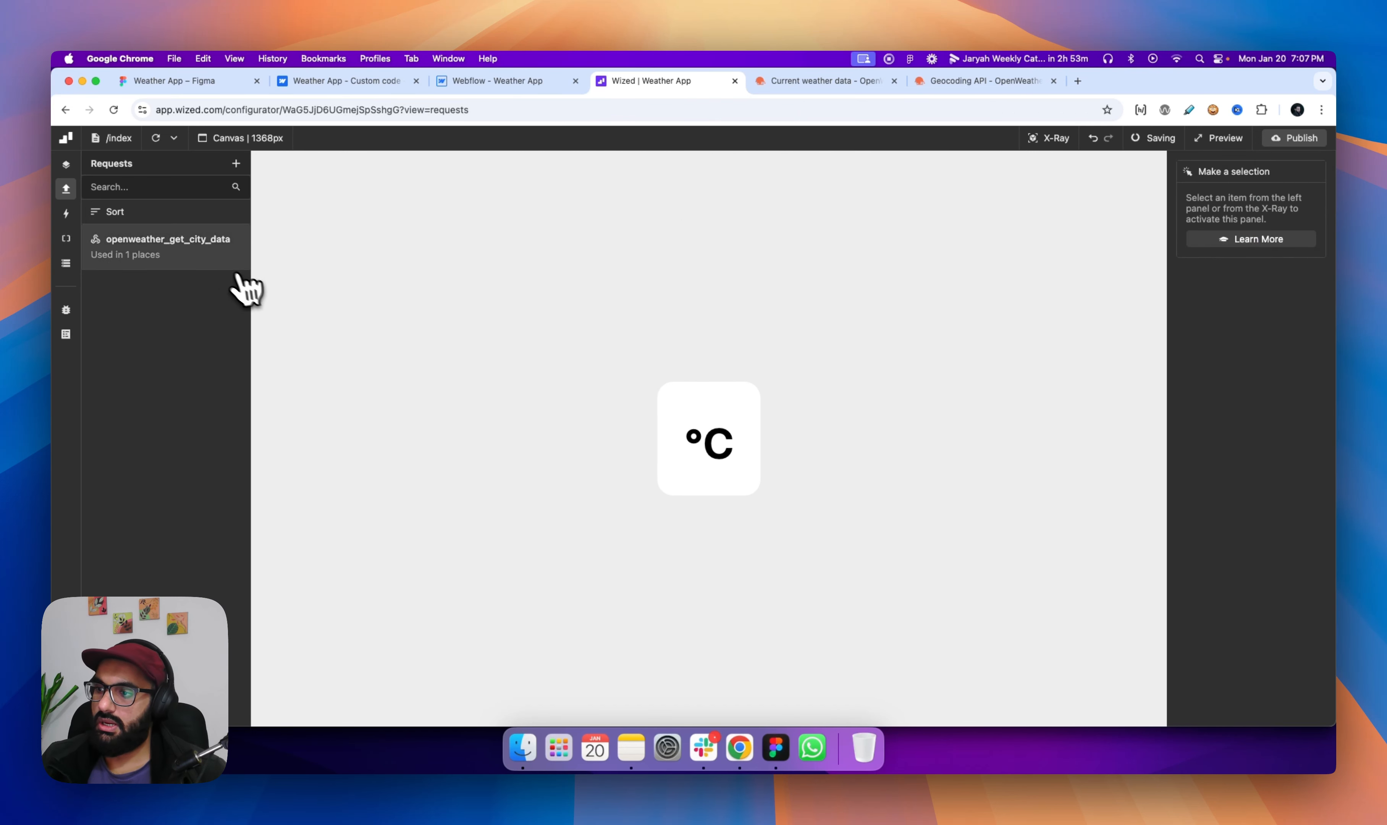
# Rename the remaining openweather_get_city_data request as openweather_get_city_weather.
pyautogui.click(207, 259)
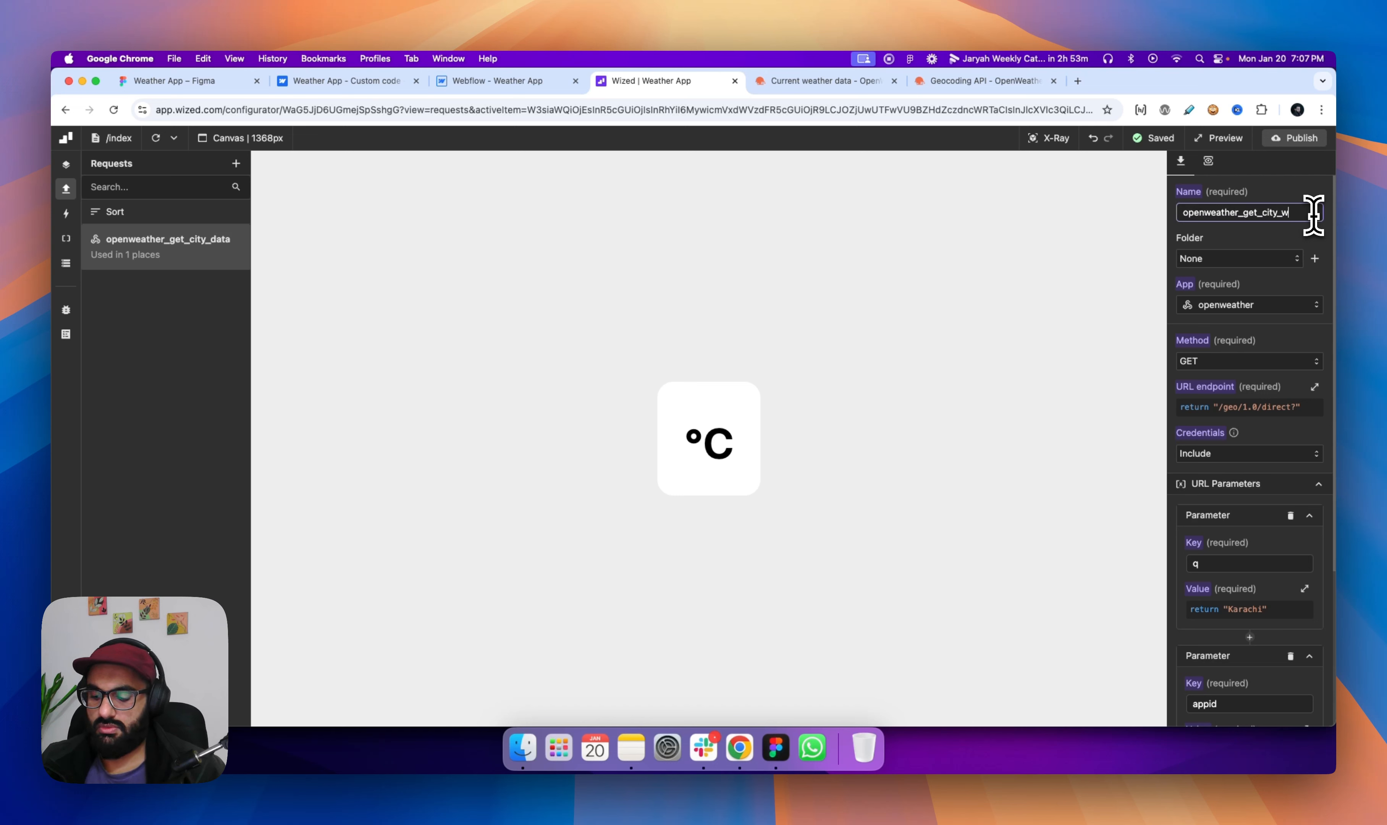
pyautogui.click(1207, 230)
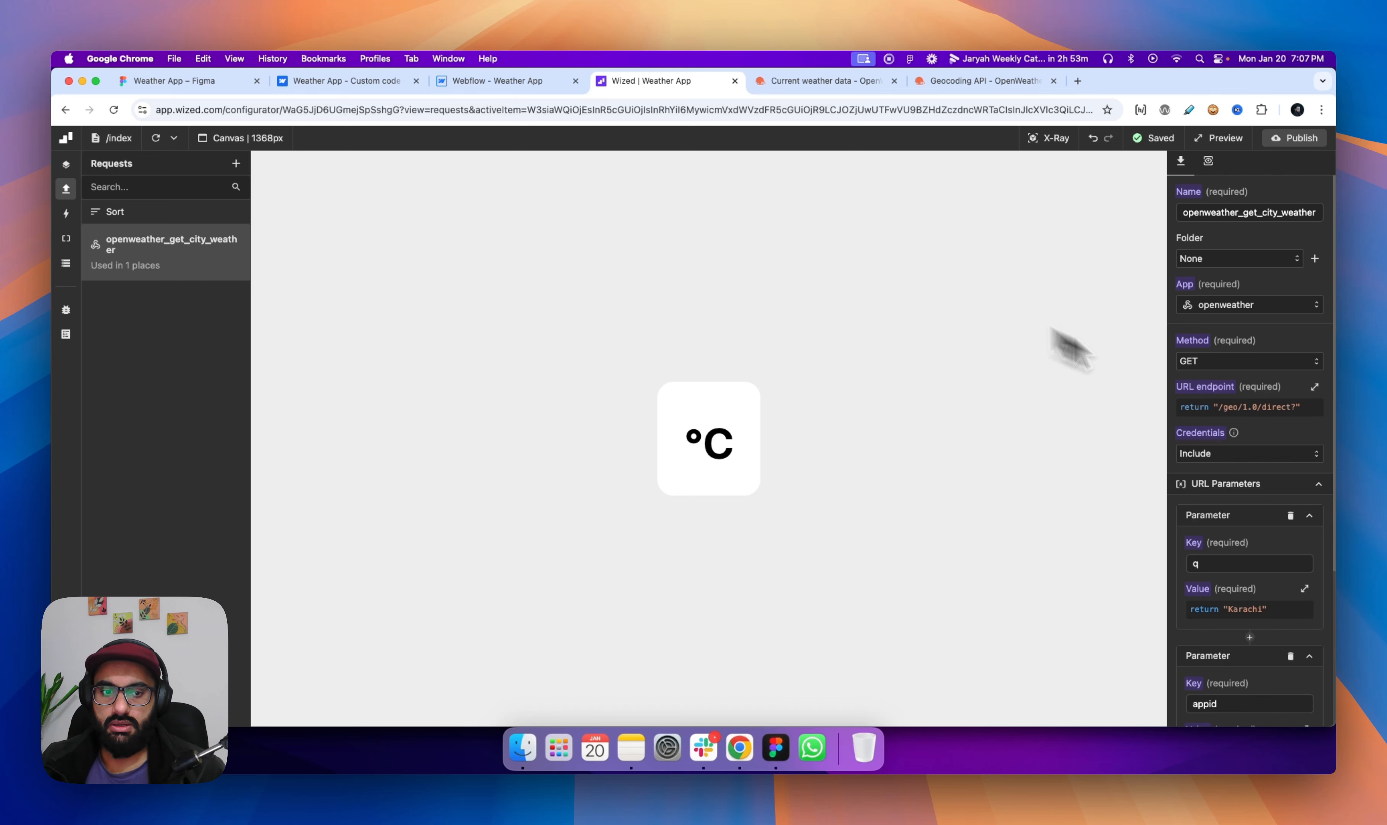
# Copy the path data/2.5/weather? from the city-name API call in the OpenWeather current weather documentation.
pyautogui.click(802, 84)
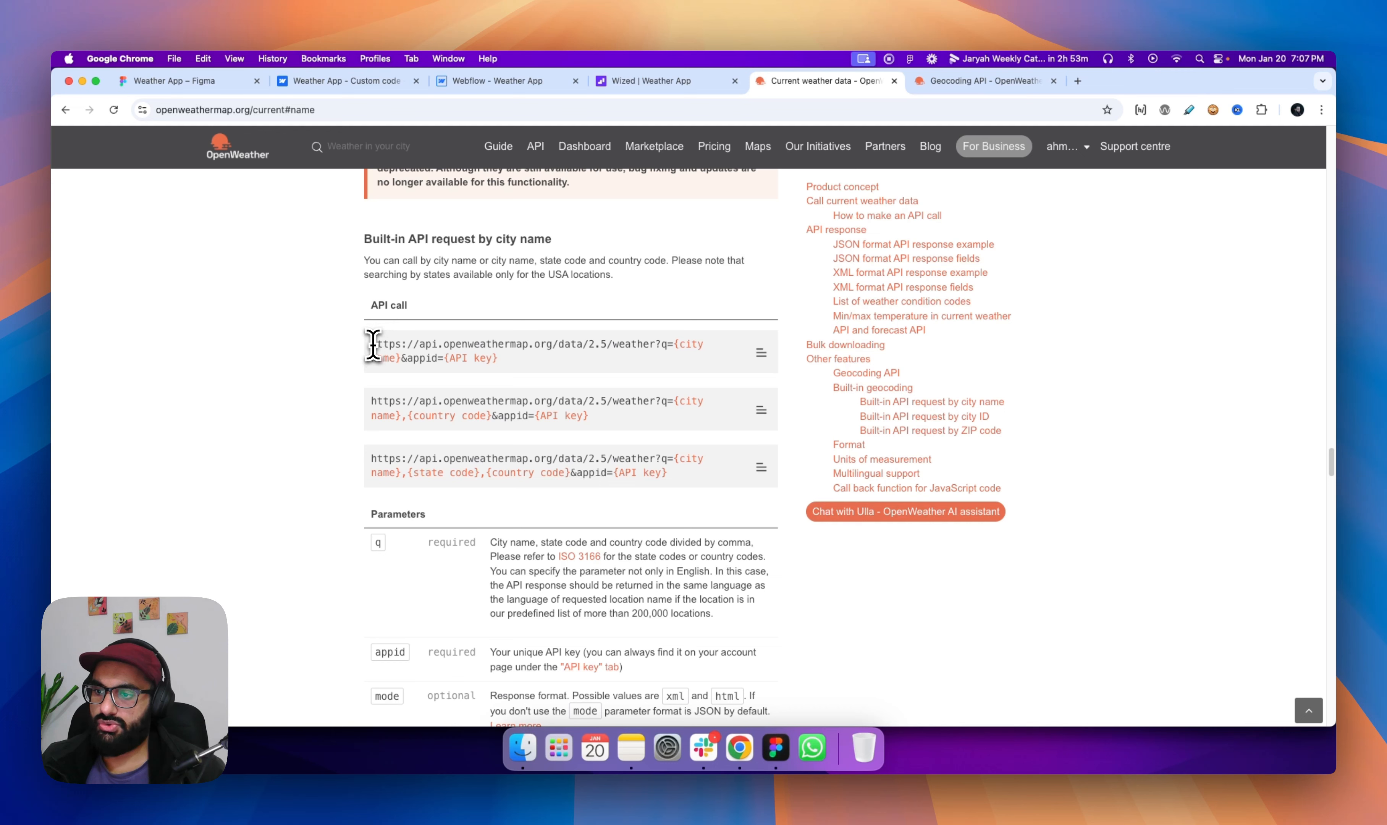
pyautogui.moveTo(373, 343); pyautogui.dragTo(549, 344)
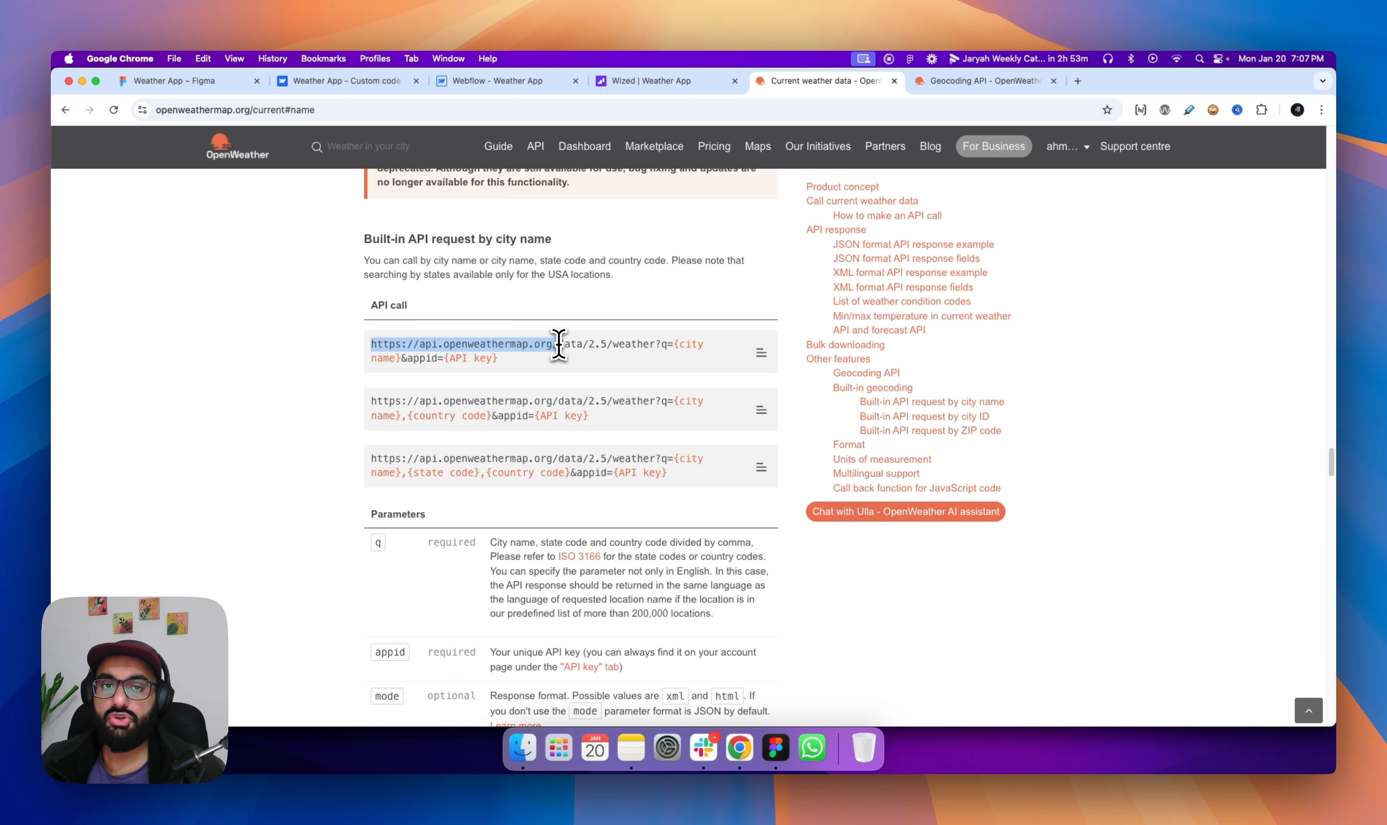
pyautogui.click(558, 343)
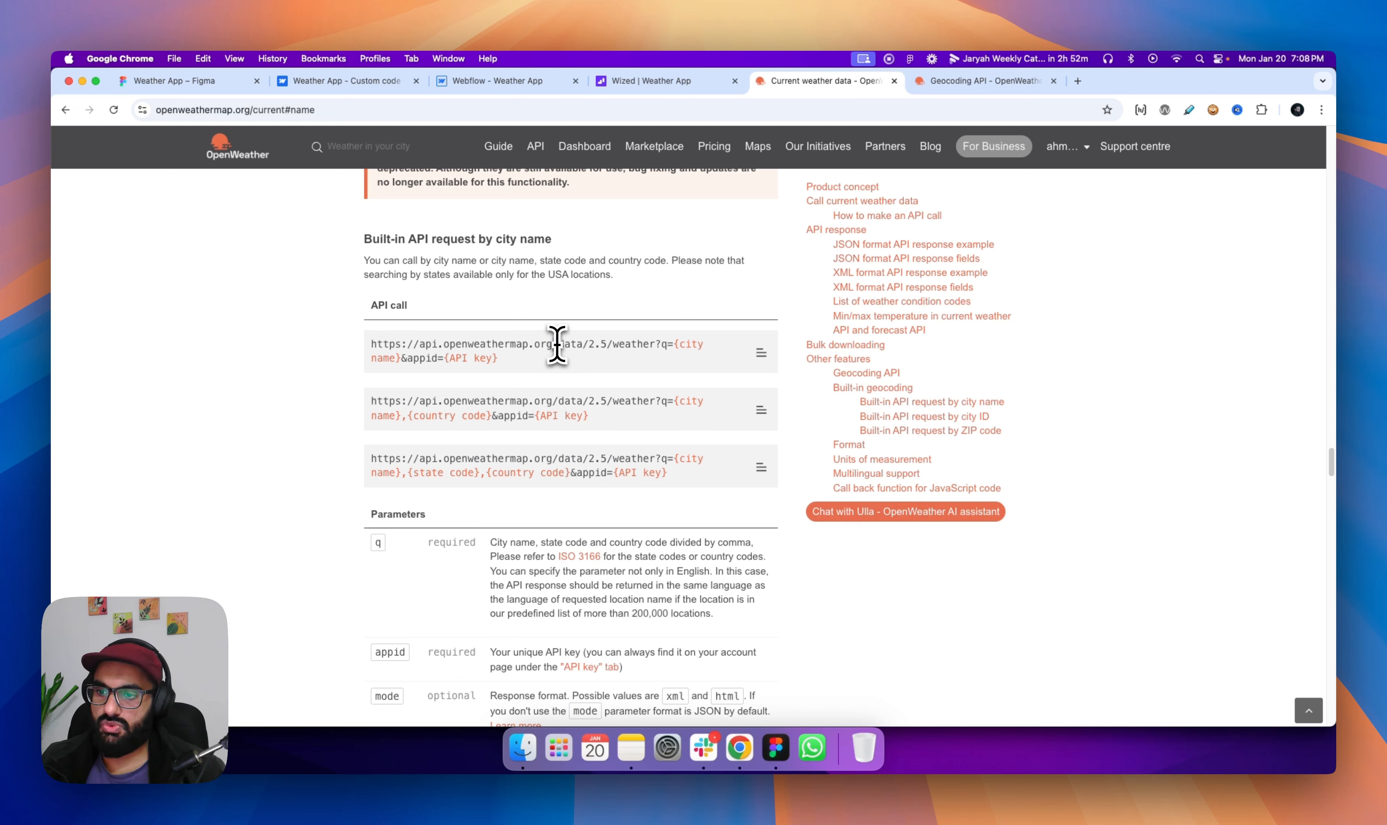
pyautogui.moveTo(575, 345); pyautogui.dragTo(663, 344)
pyautogui.press('super+c')
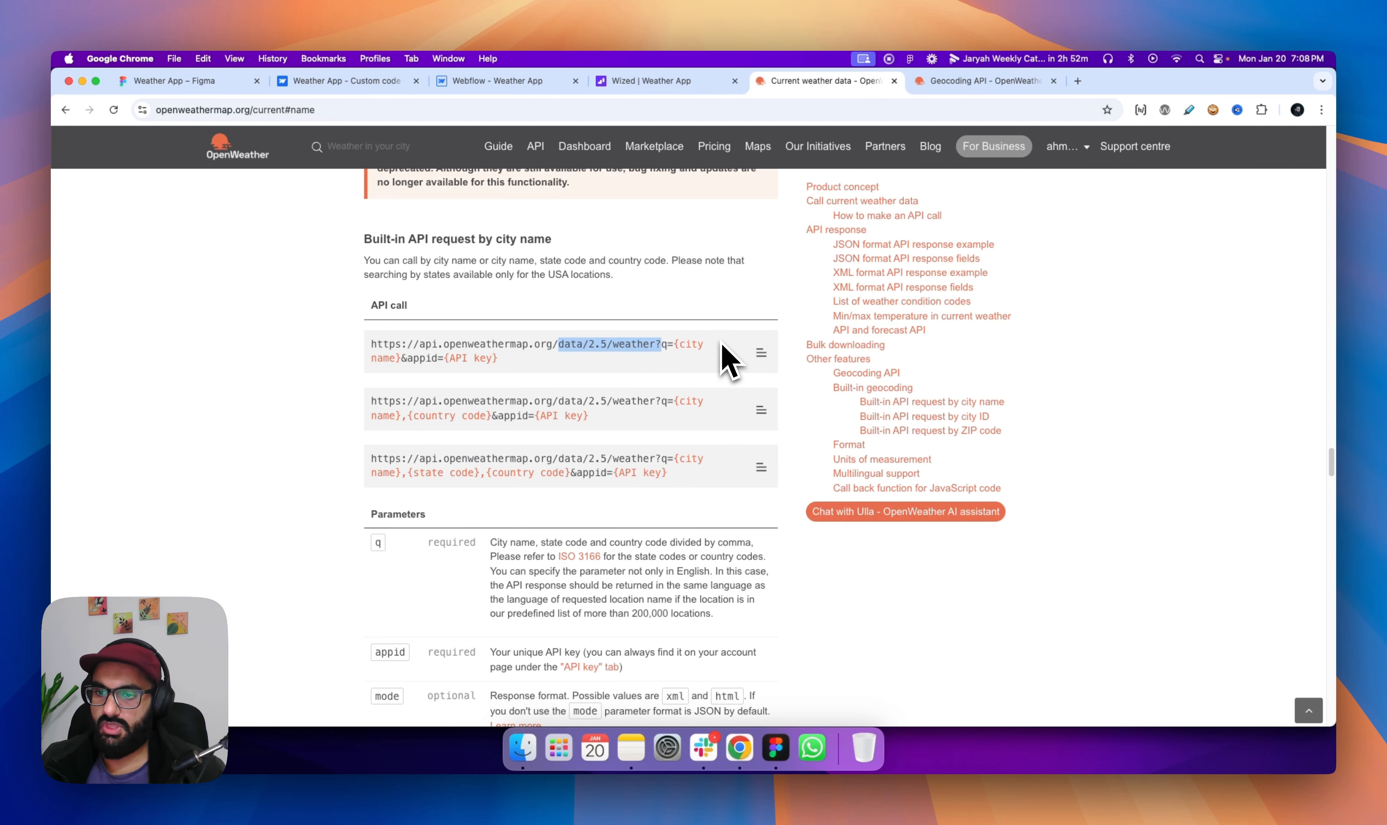
# Back in Wized, set the openweather_get_city_weather request's URL endpoint to return "data/2.5/weather?".
pyautogui.click(690, 83)
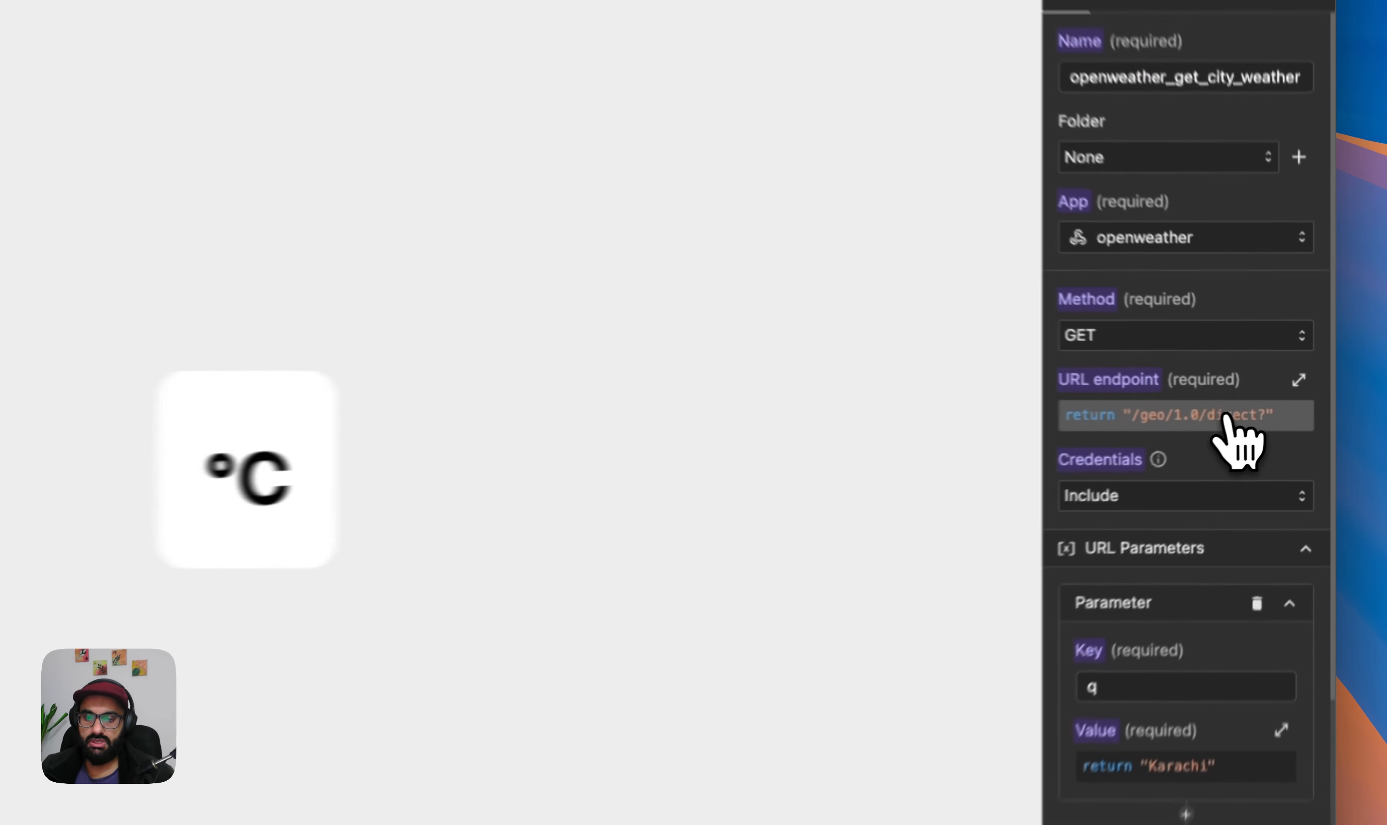
pyautogui.click(1247, 407)
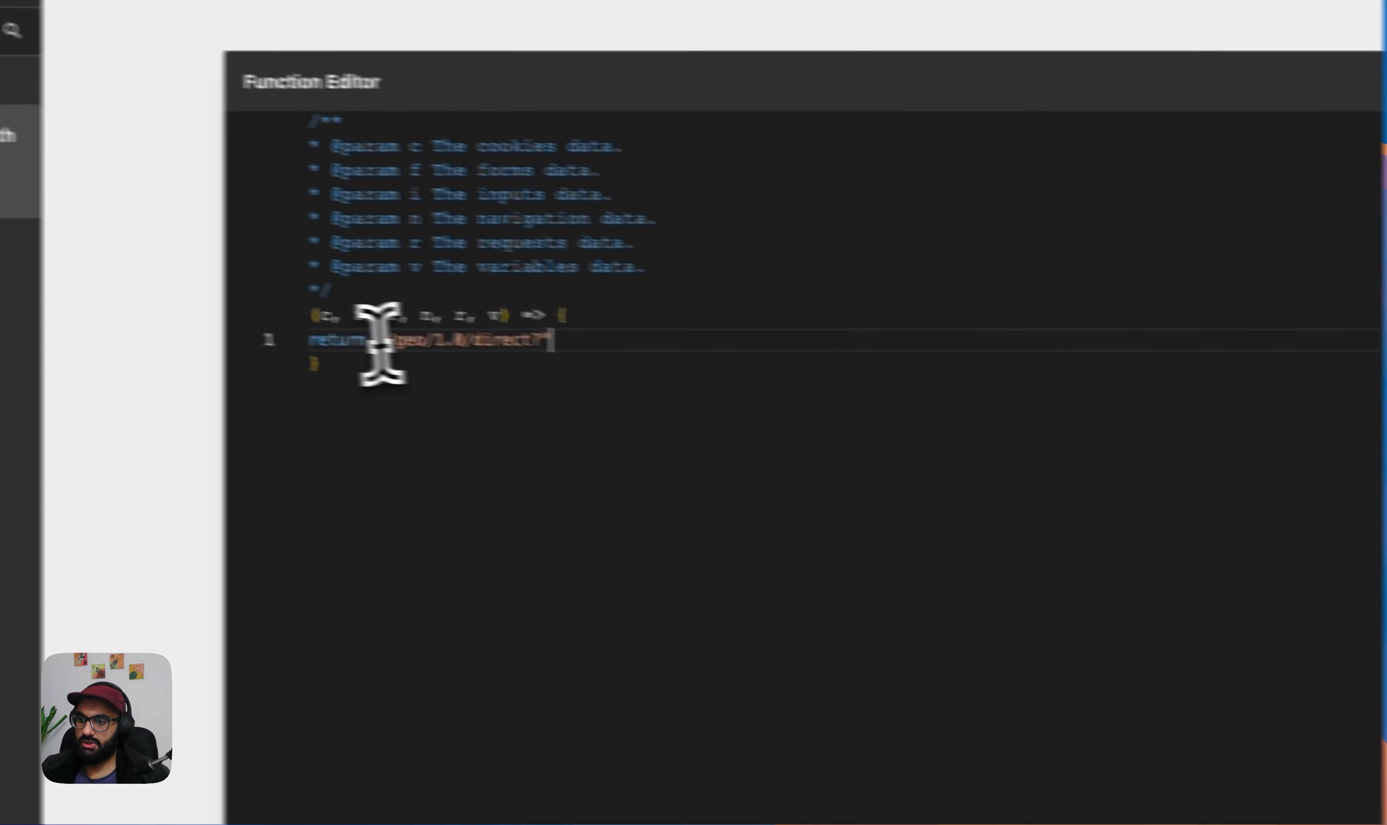
pyautogui.moveTo(478, 350); pyautogui.dragTo(627, 354)
pyautogui.press('super+v')
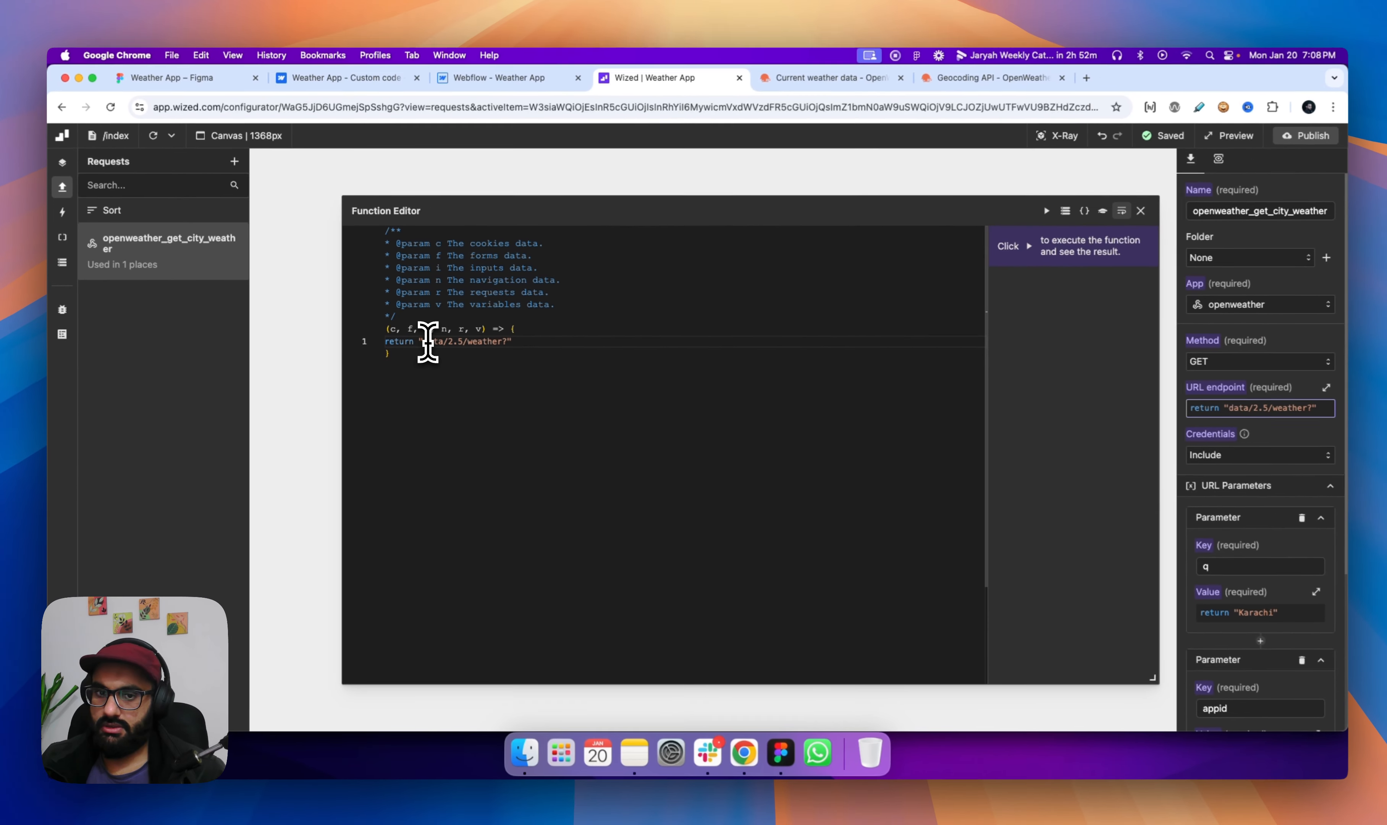
pyautogui.click(1047, 210)
pyautogui.click(1141, 211)
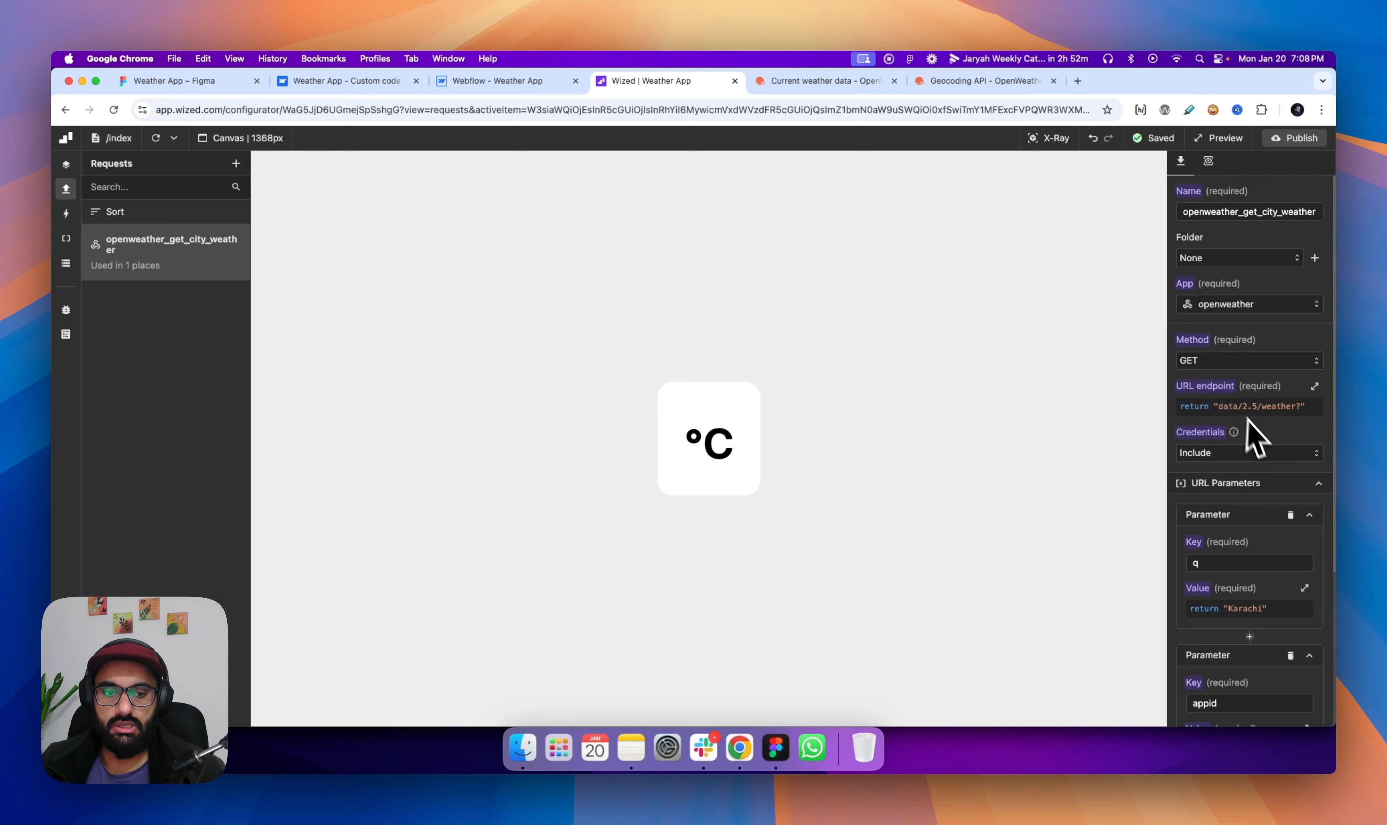
# Check the request's URL parameters, then run openweather_get_city_weather and examine the returned result and state data.
pyautogui.scroll(-5, 1256, 433)
pyautogui.scroll(-3, 1256, 432)
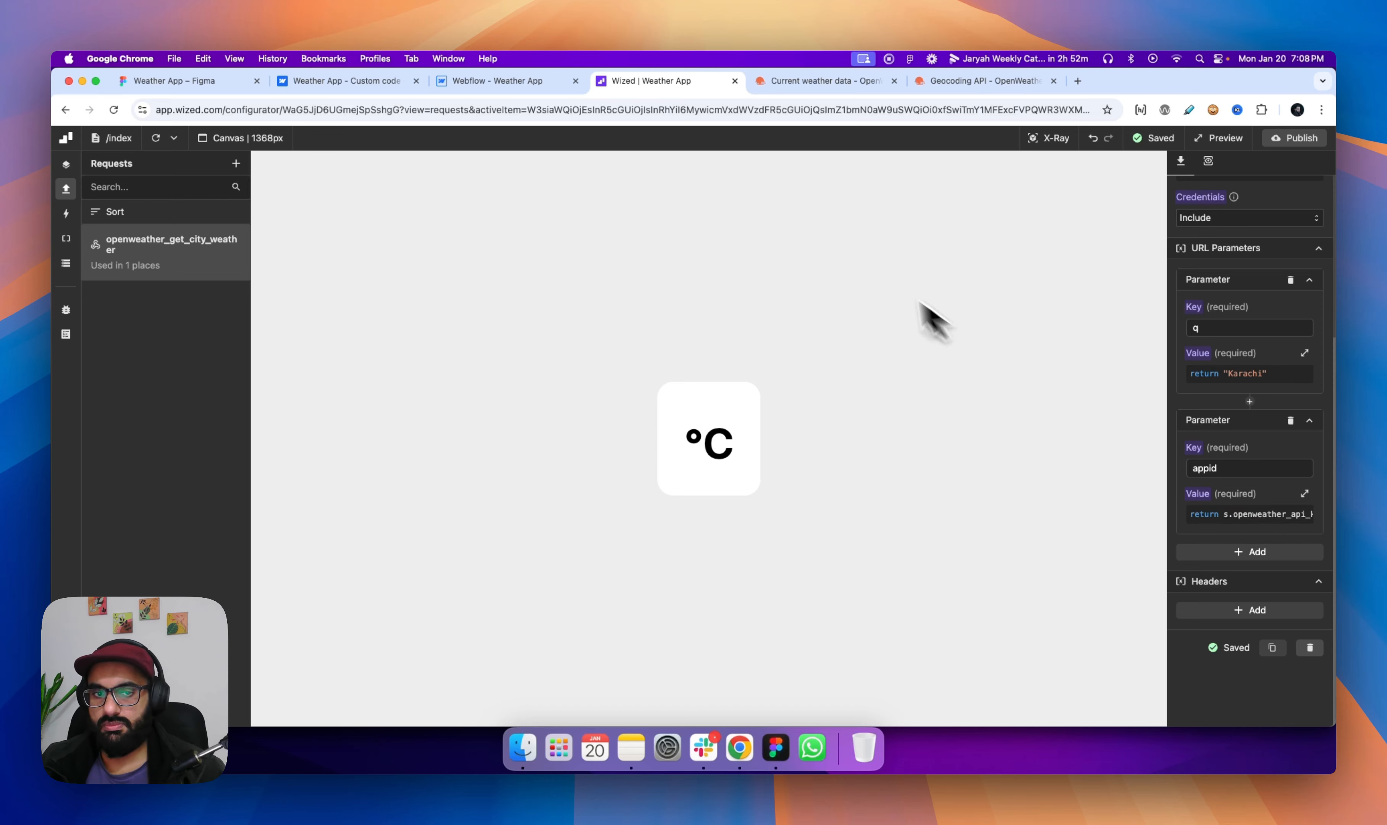
pyautogui.scroll(8, 1236, 318)
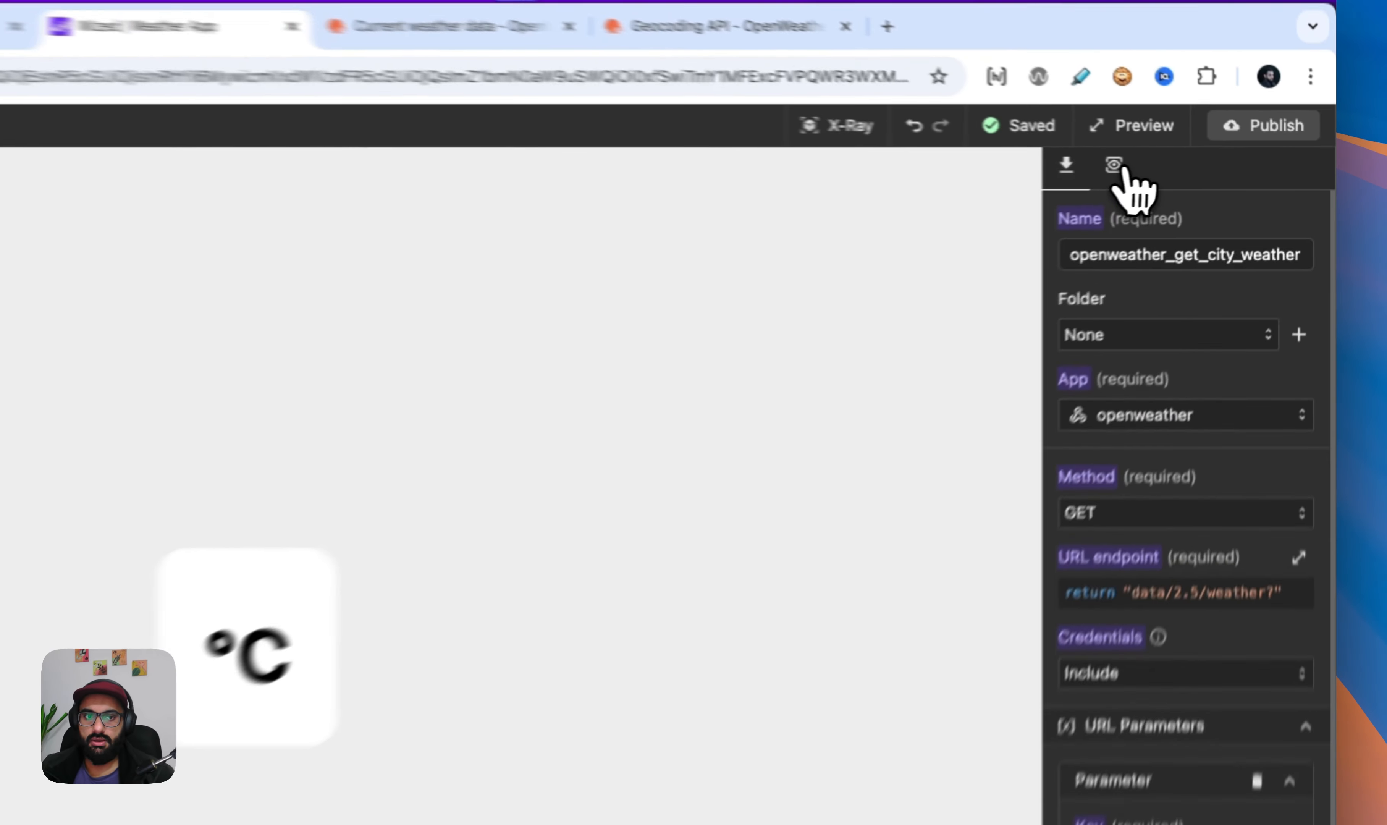
pyautogui.click(1121, 169)
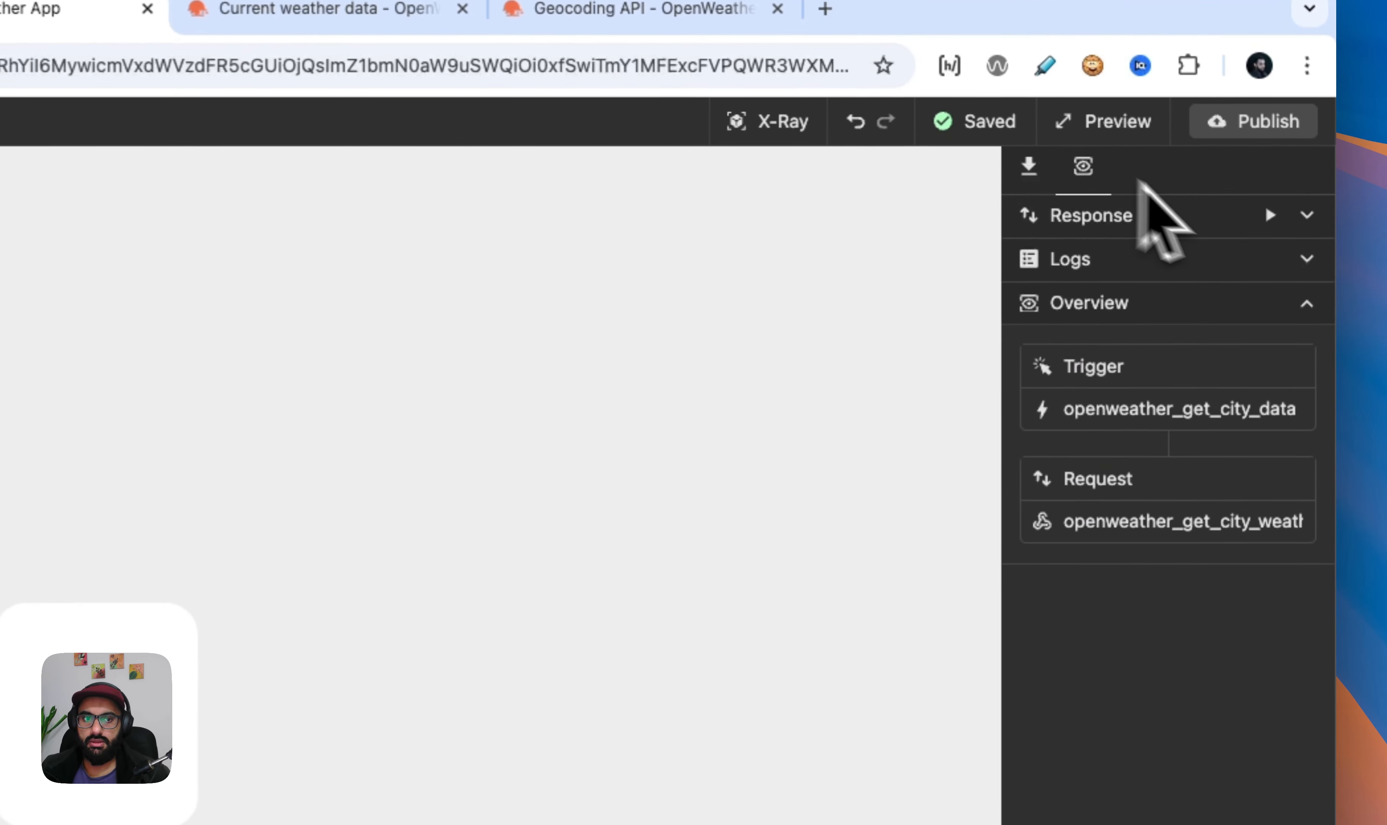
pyautogui.click(1266, 214)
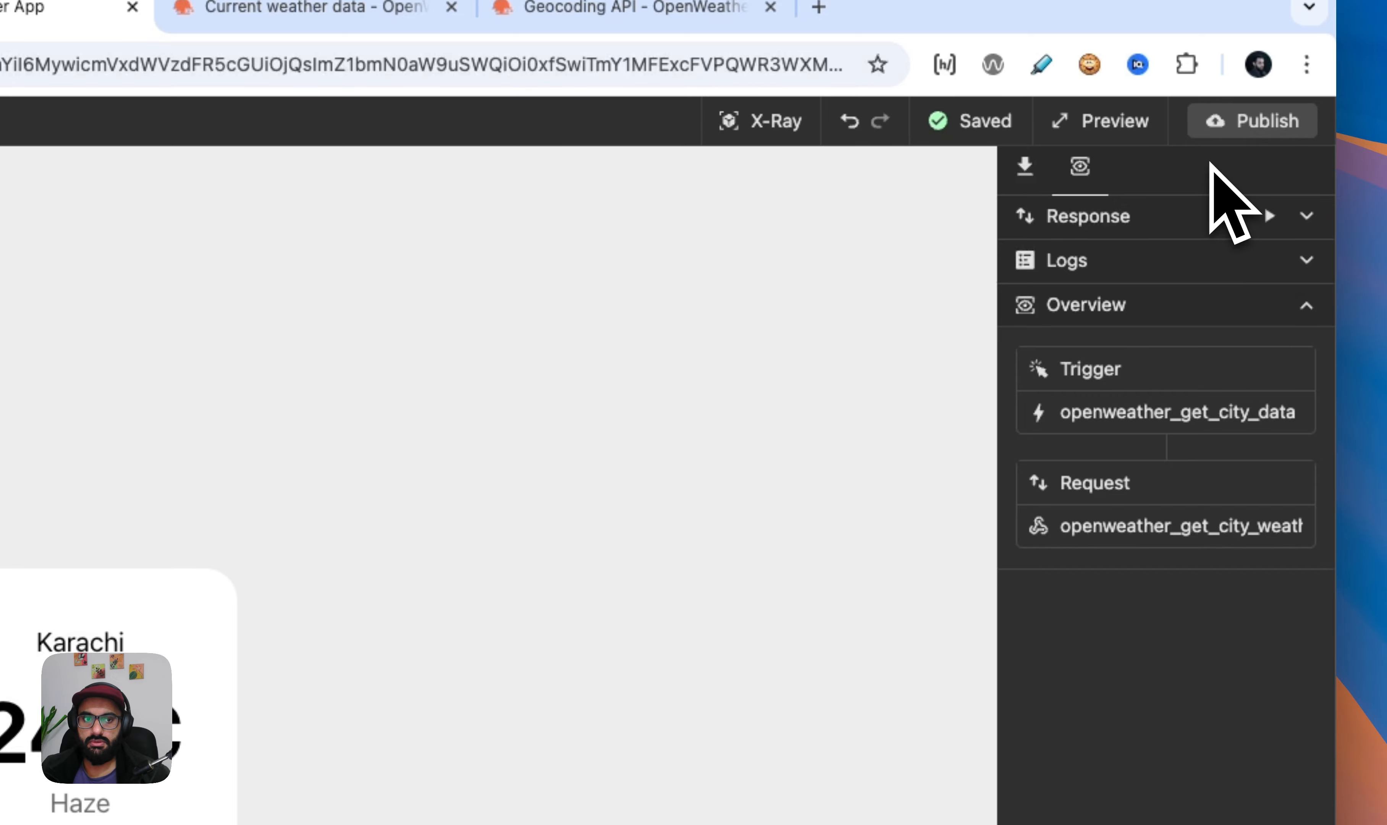
pyautogui.click(1306, 215)
pyautogui.scroll(-3, 1210, 563)
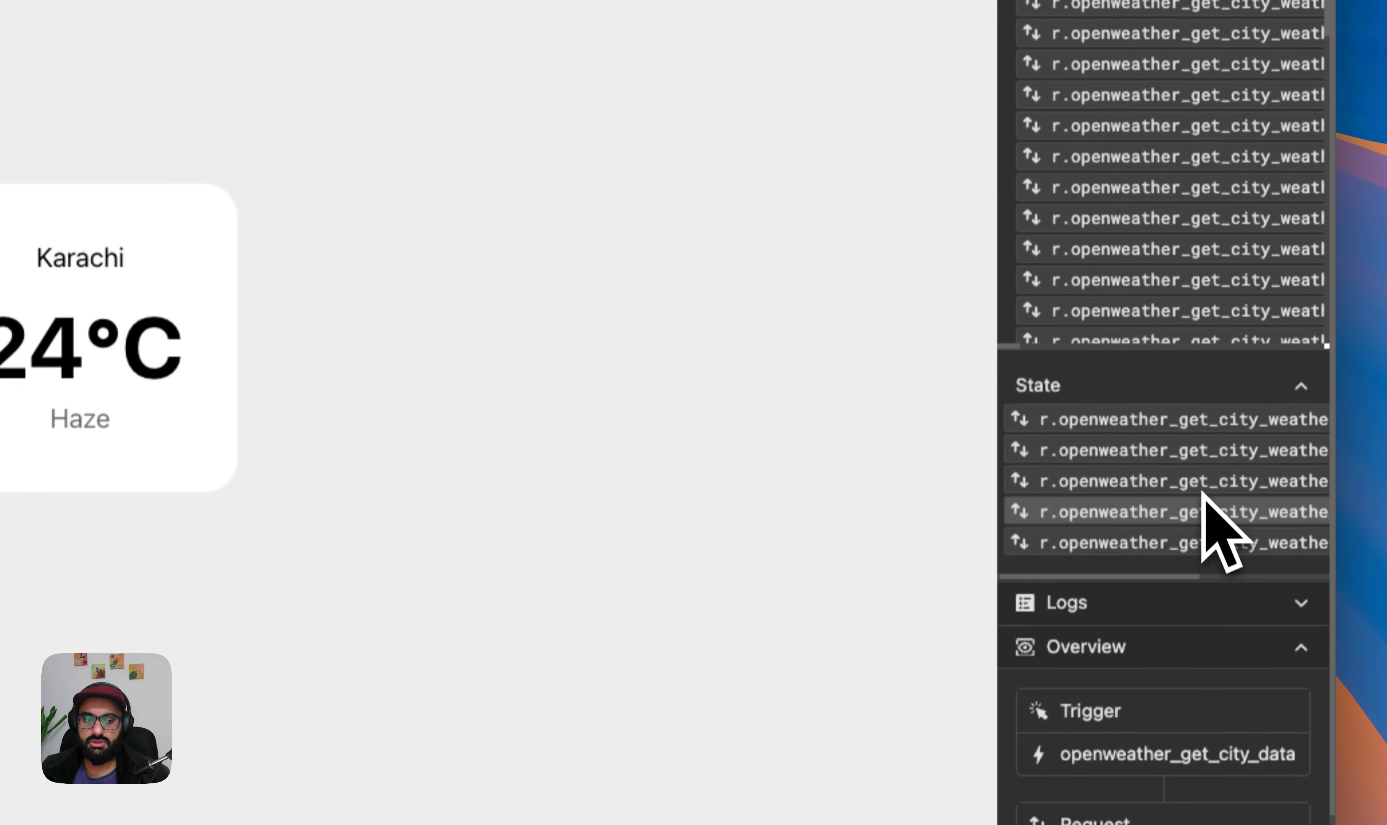
pyautogui.hscroll(3, 1208, 510)
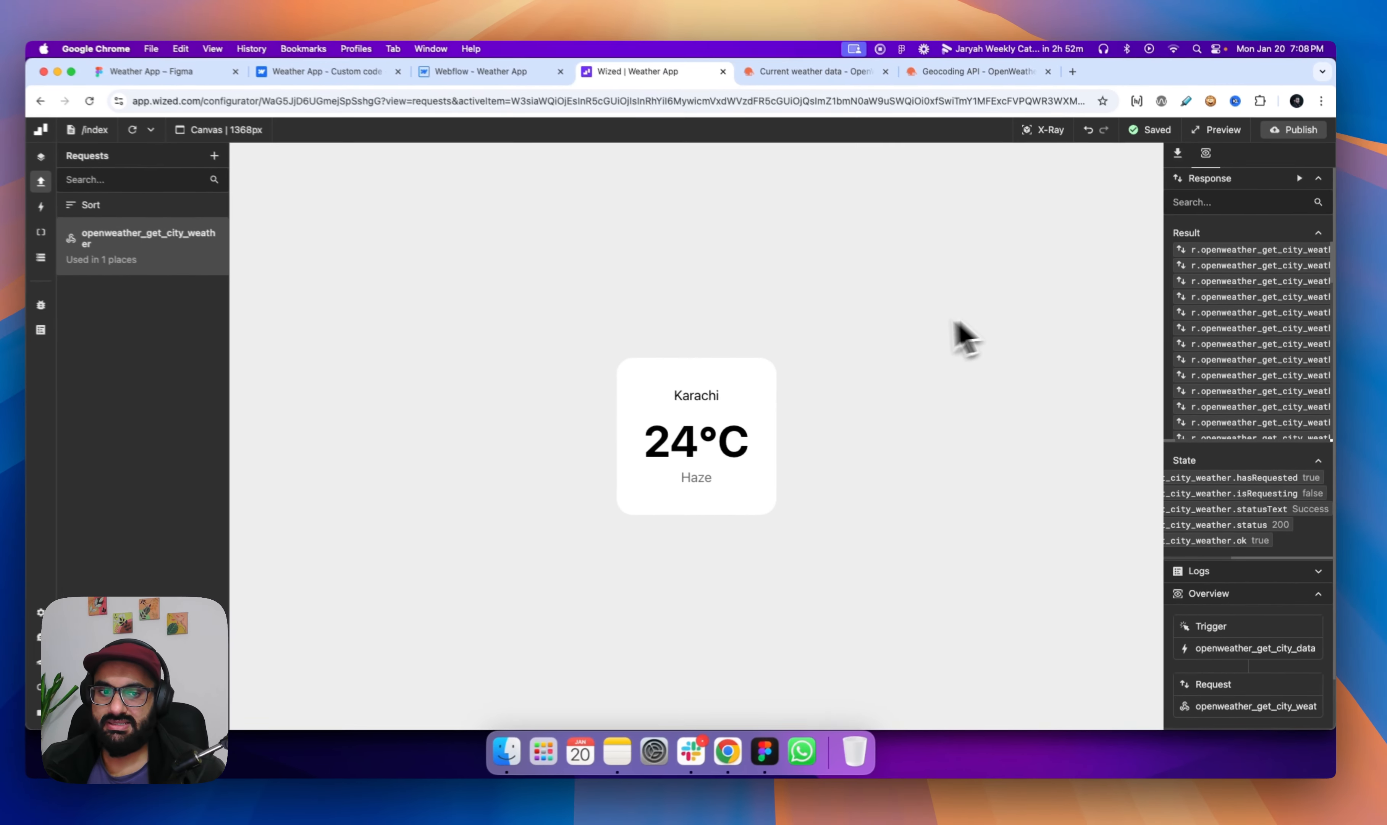
pyautogui.hscroll(3, 1299, 341)
pyautogui.hscroll(5, 1305, 378)
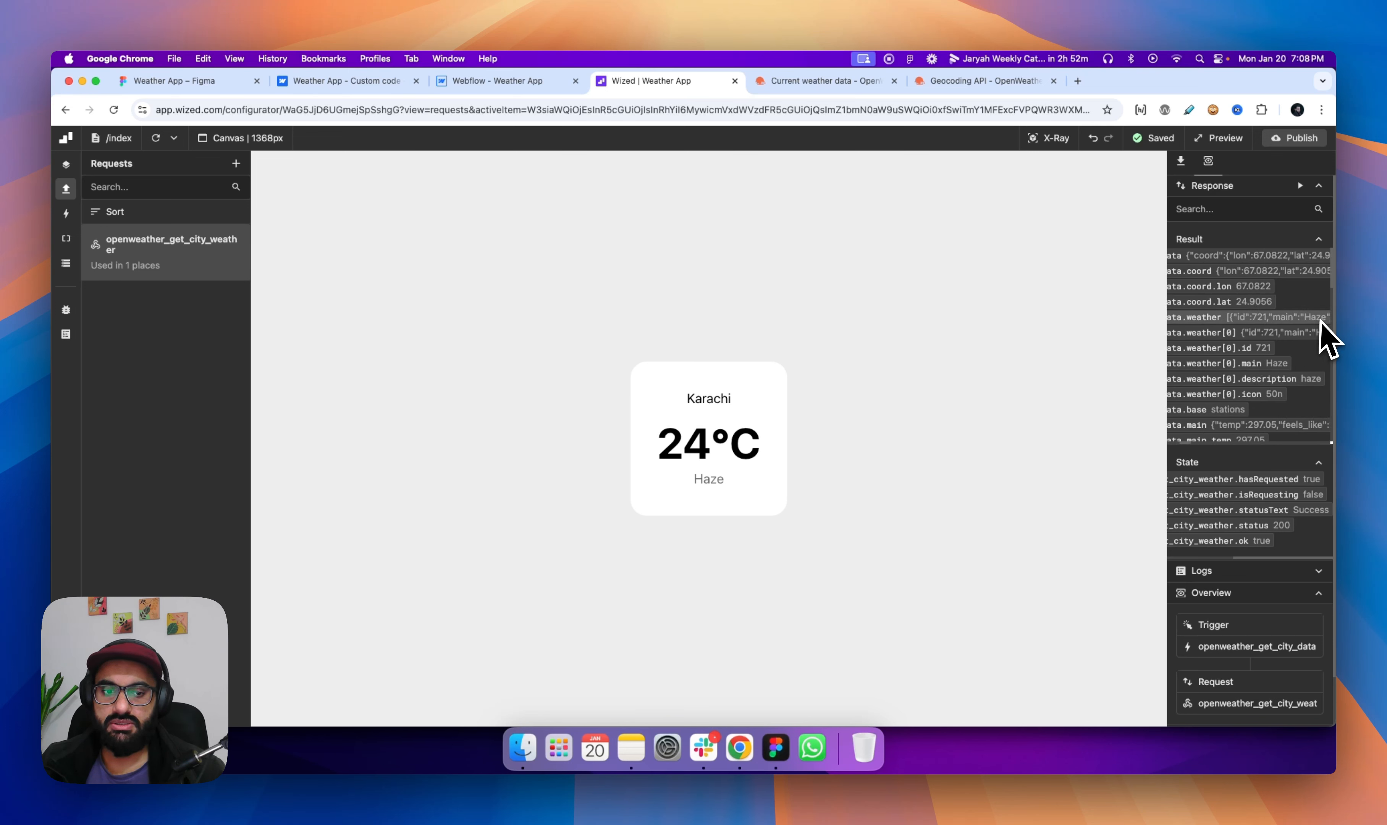
pyautogui.click(1320, 187)
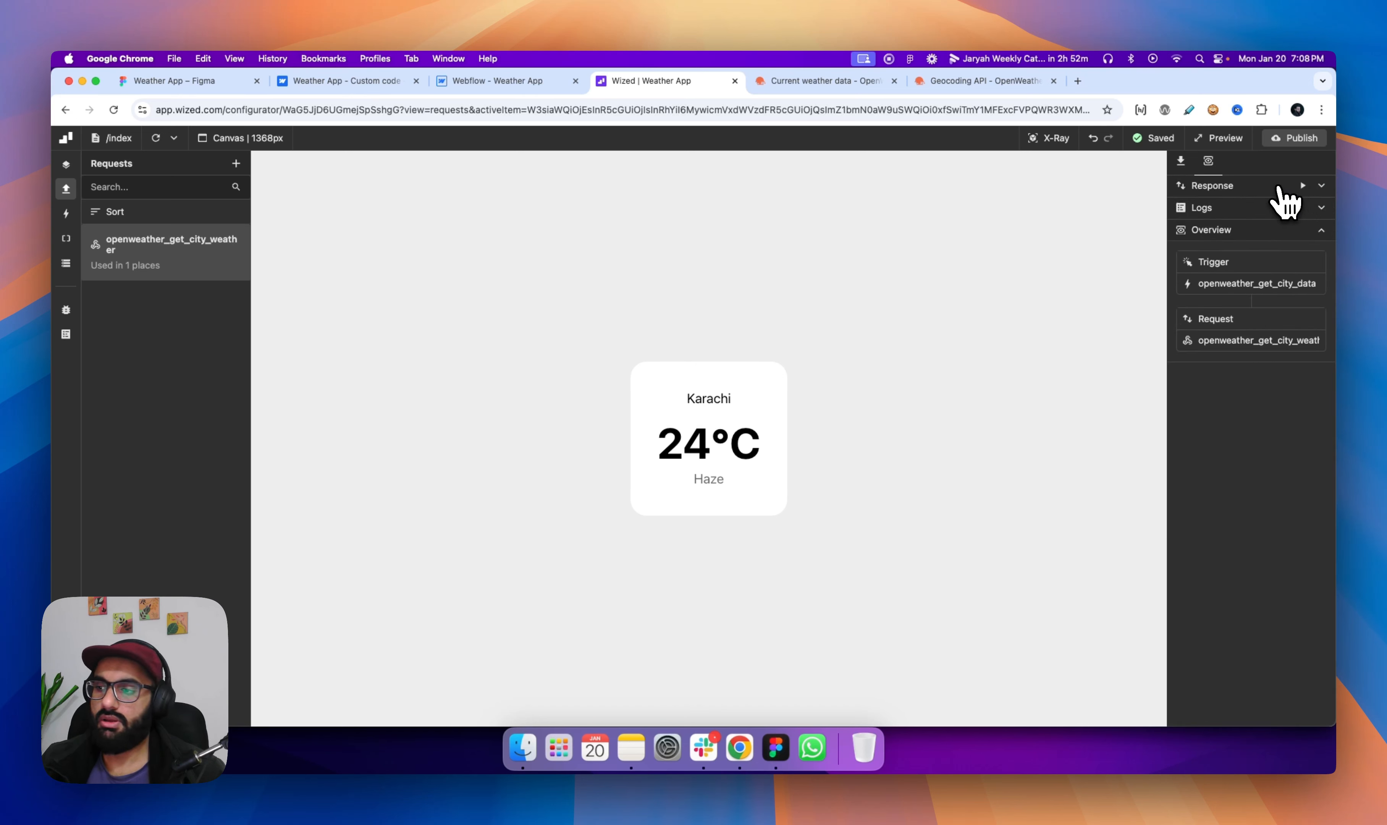
# Rename the Page Starts Loading event as openweather_update_weather.
pyautogui.click(67, 215)
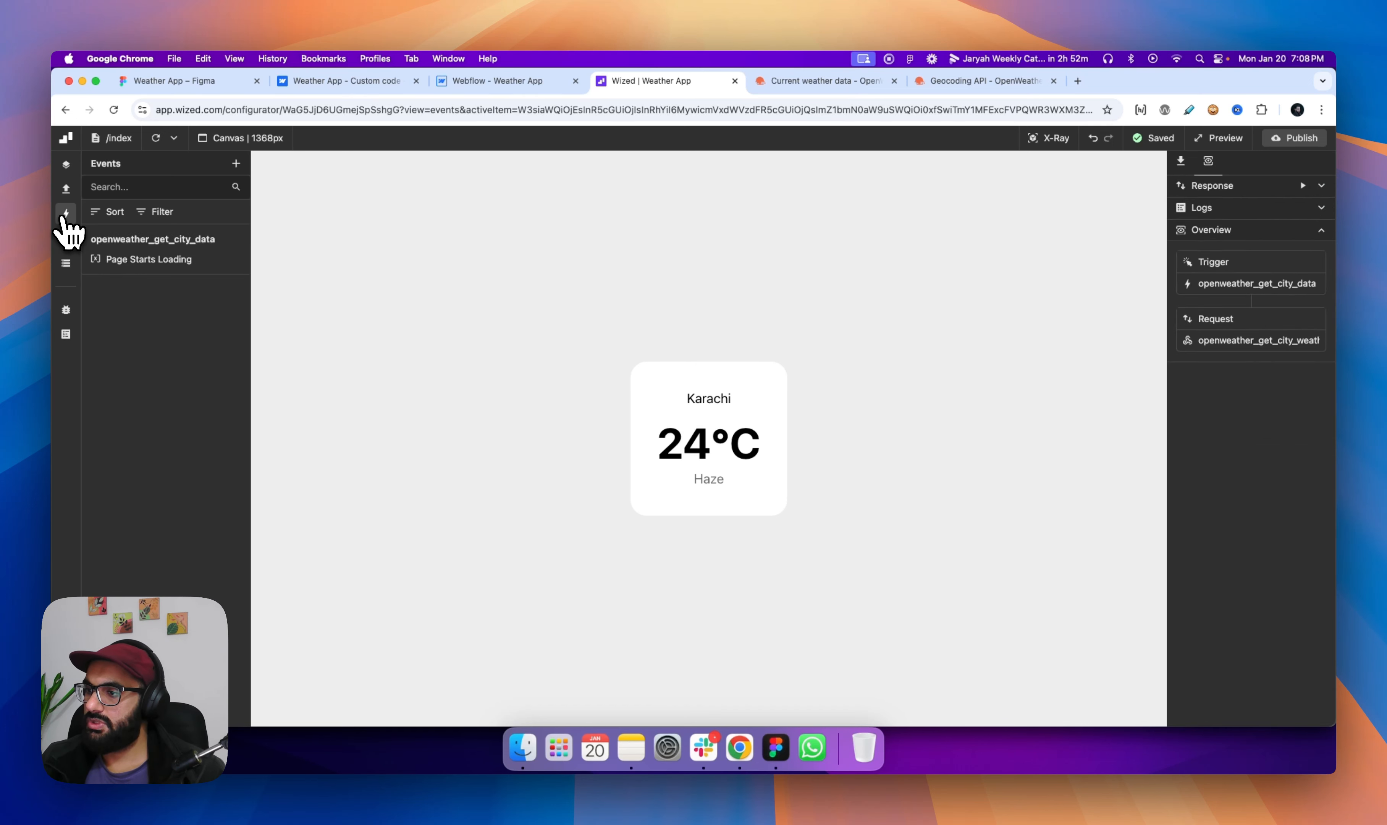
pyautogui.click(138, 259)
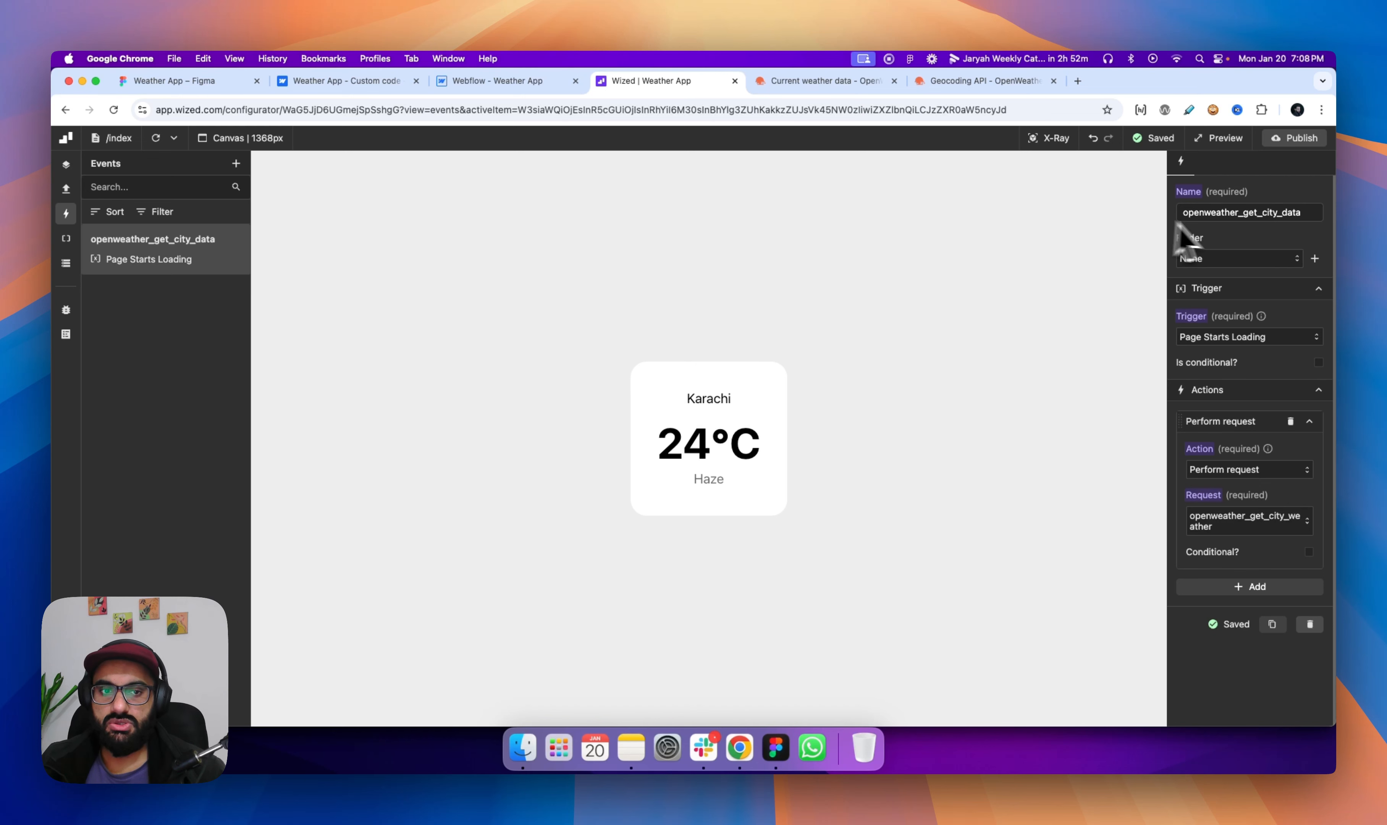
pyautogui.moveTo(1243, 213); pyautogui.dragTo(1312, 212)
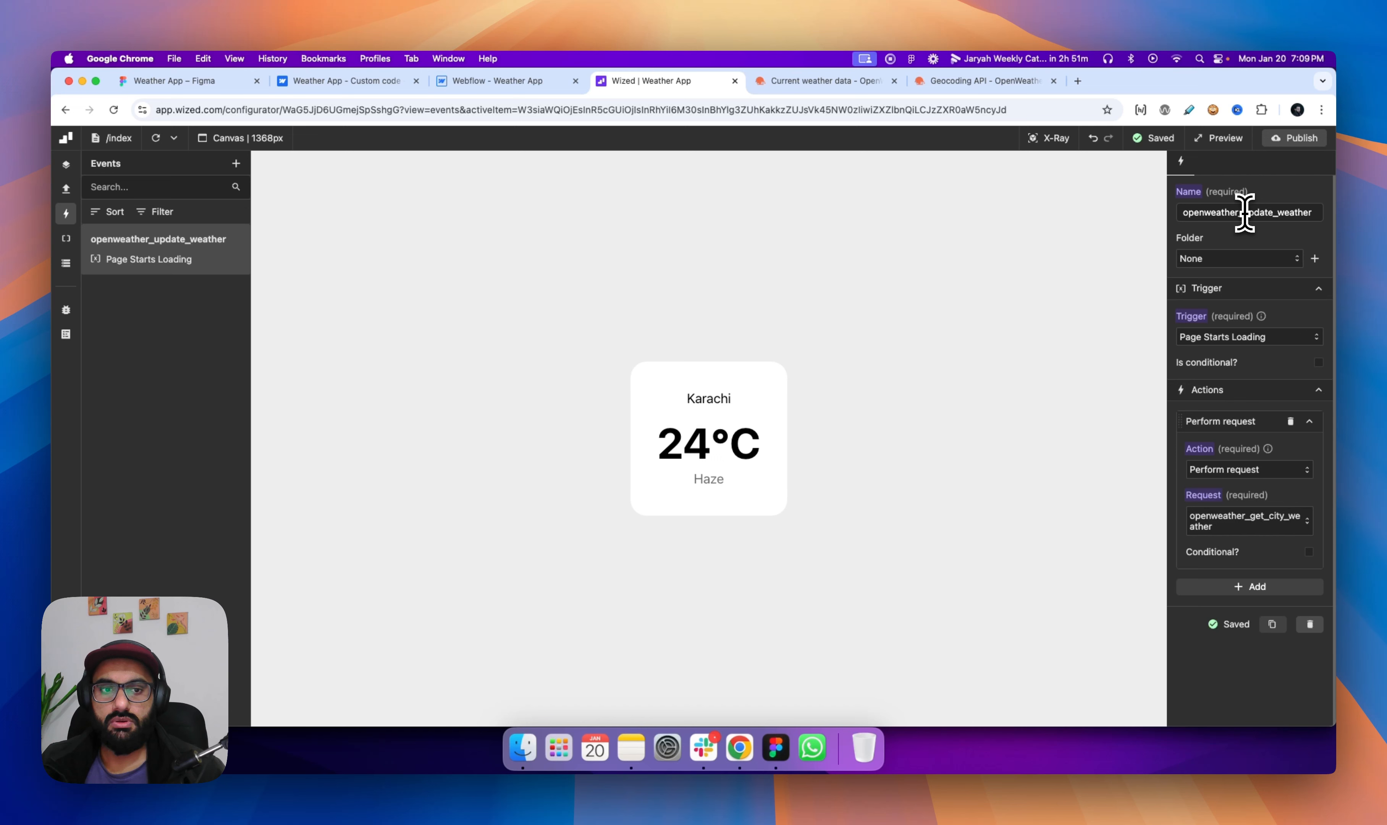
pyautogui.moveTo(1244, 212); pyautogui.dragTo(1280, 212)
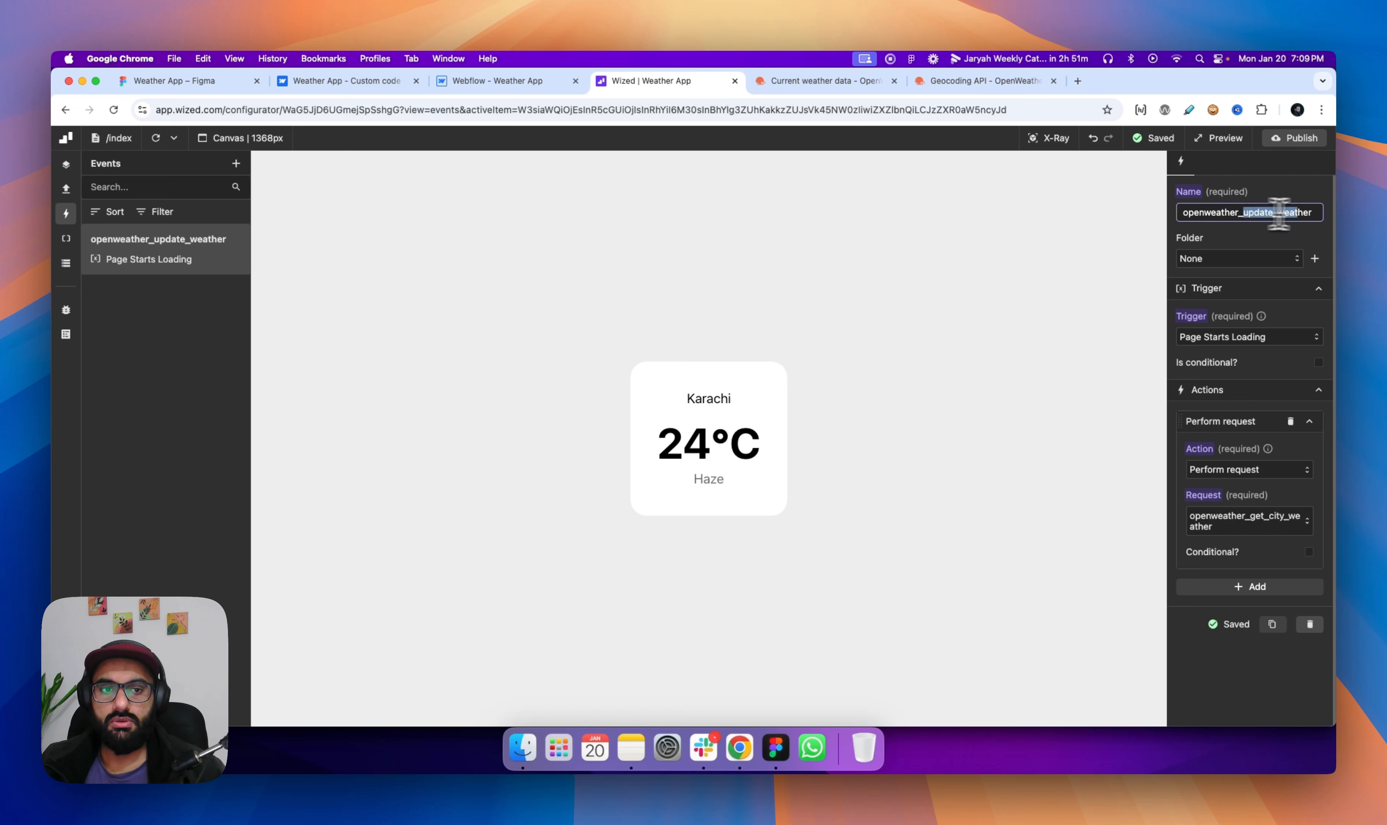
pyautogui.click(1317, 212)
pyautogui.click(1273, 212)
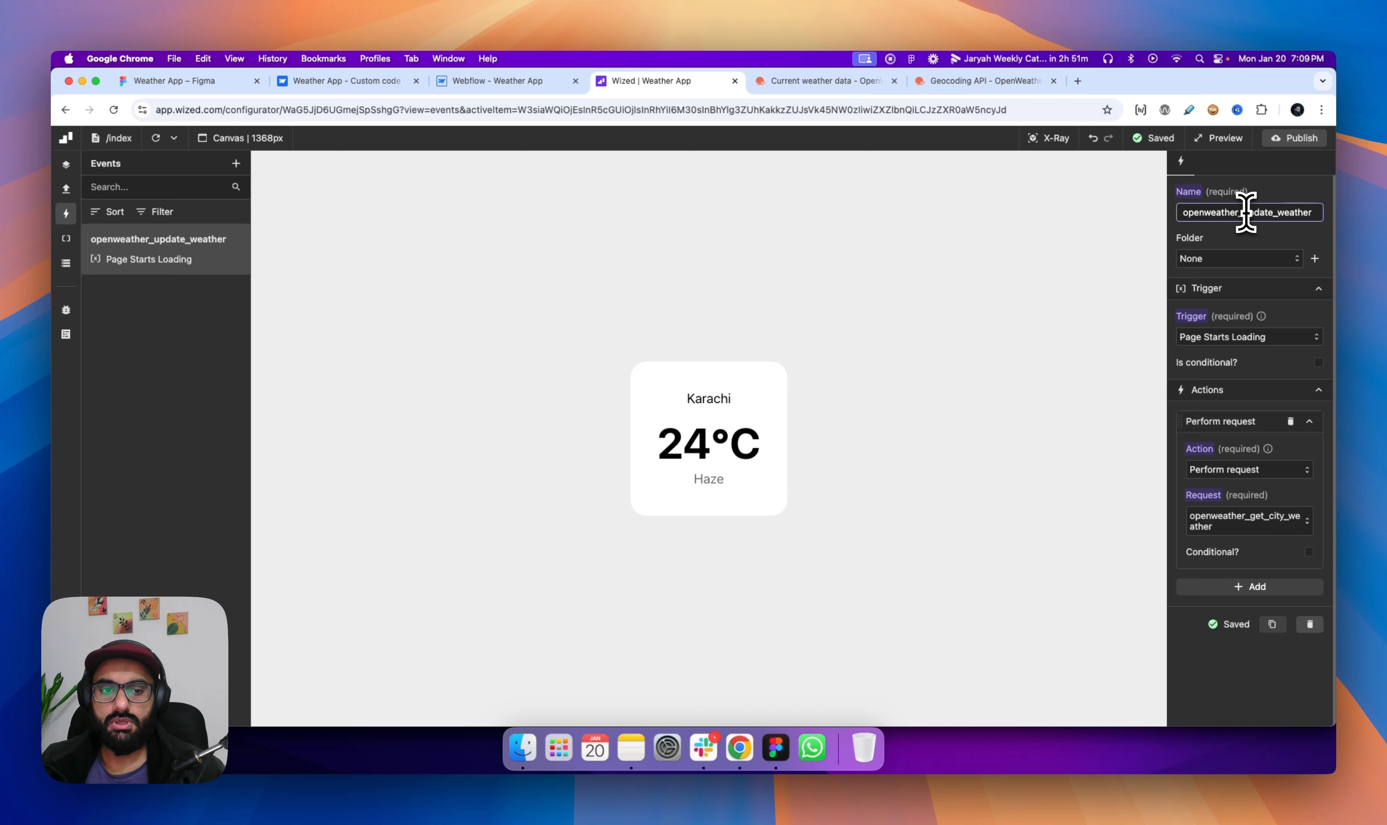
pyautogui.moveTo(1246, 212); pyautogui.dragTo(1289, 212)
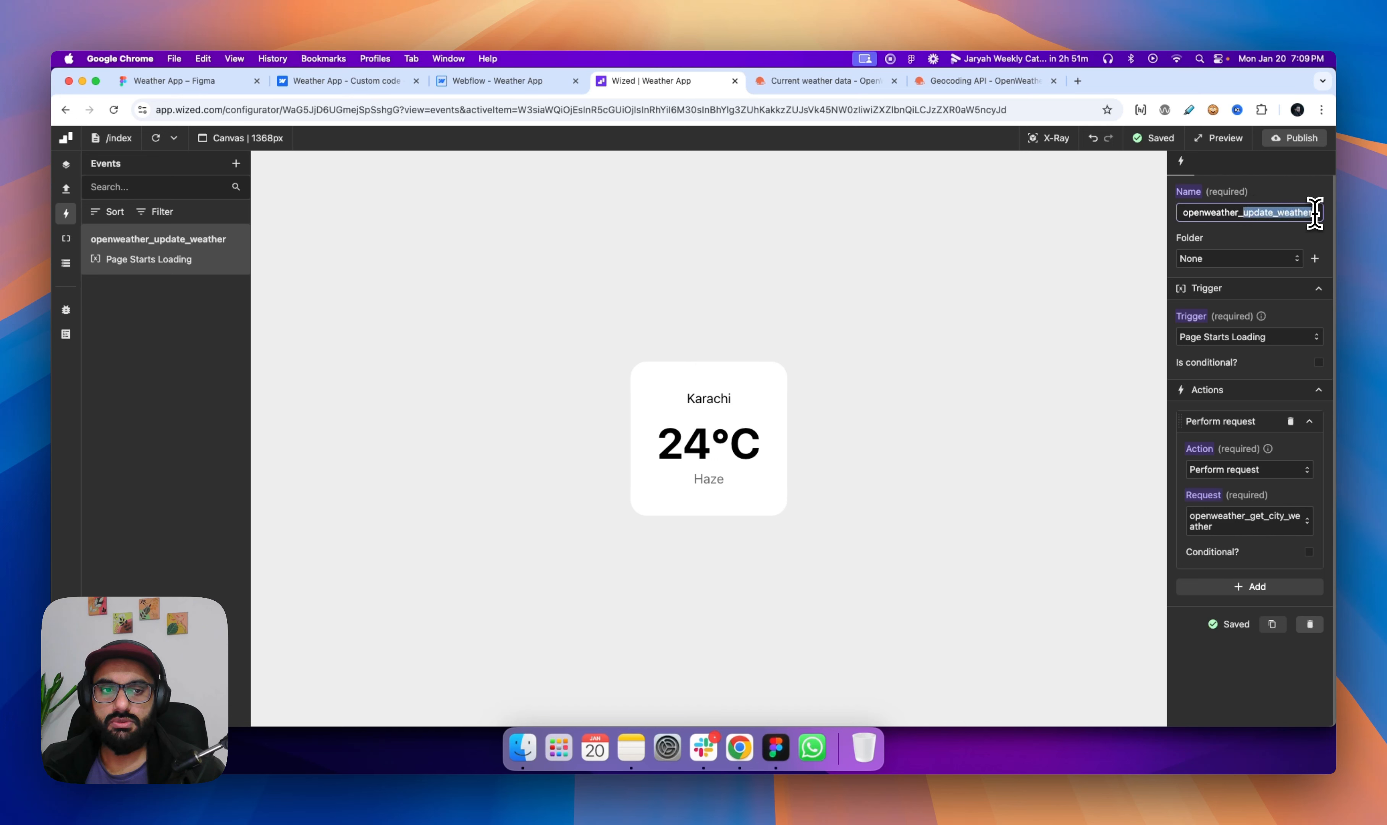
pyautogui.click(1275, 212)
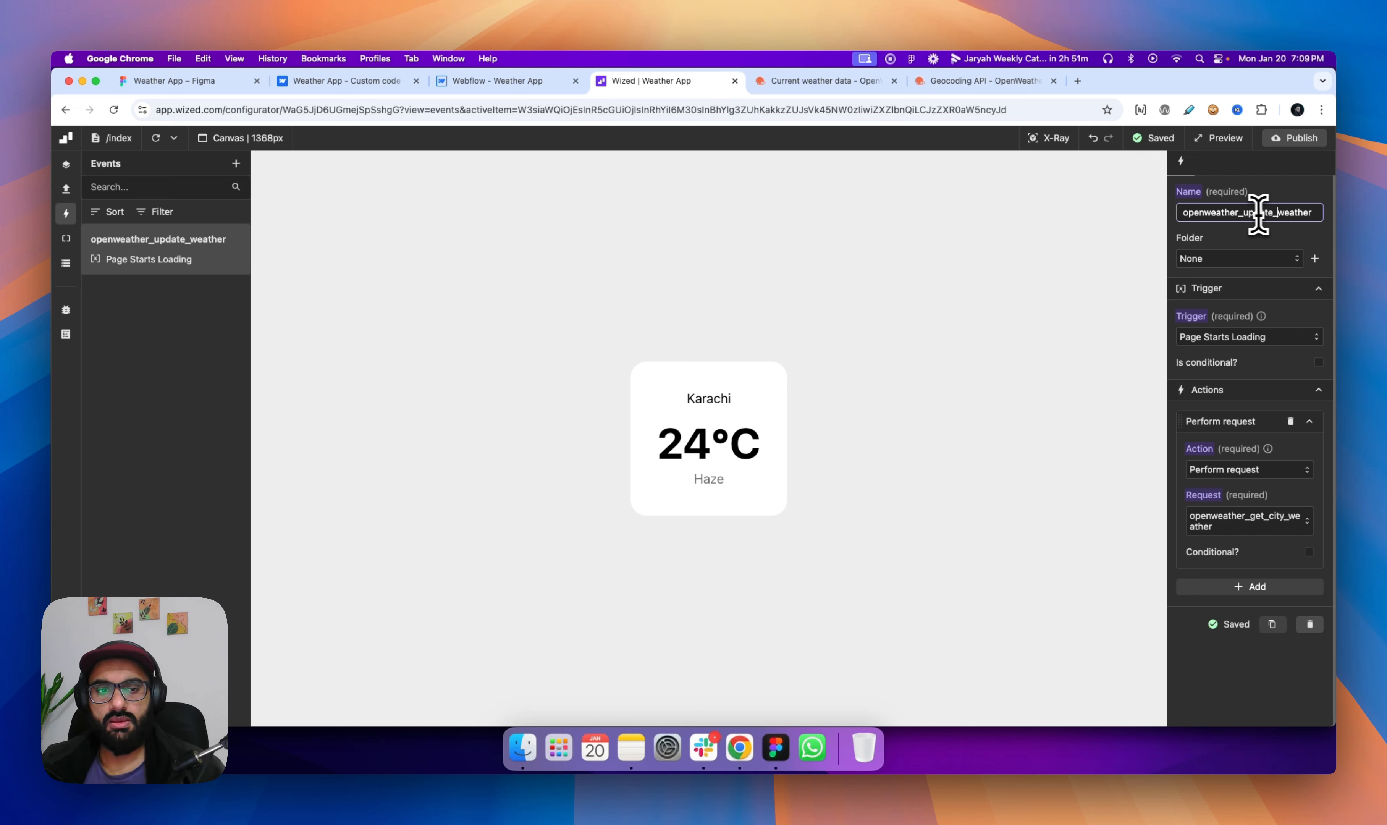
pyautogui.moveTo(1245, 212); pyautogui.dragTo(1304, 212)
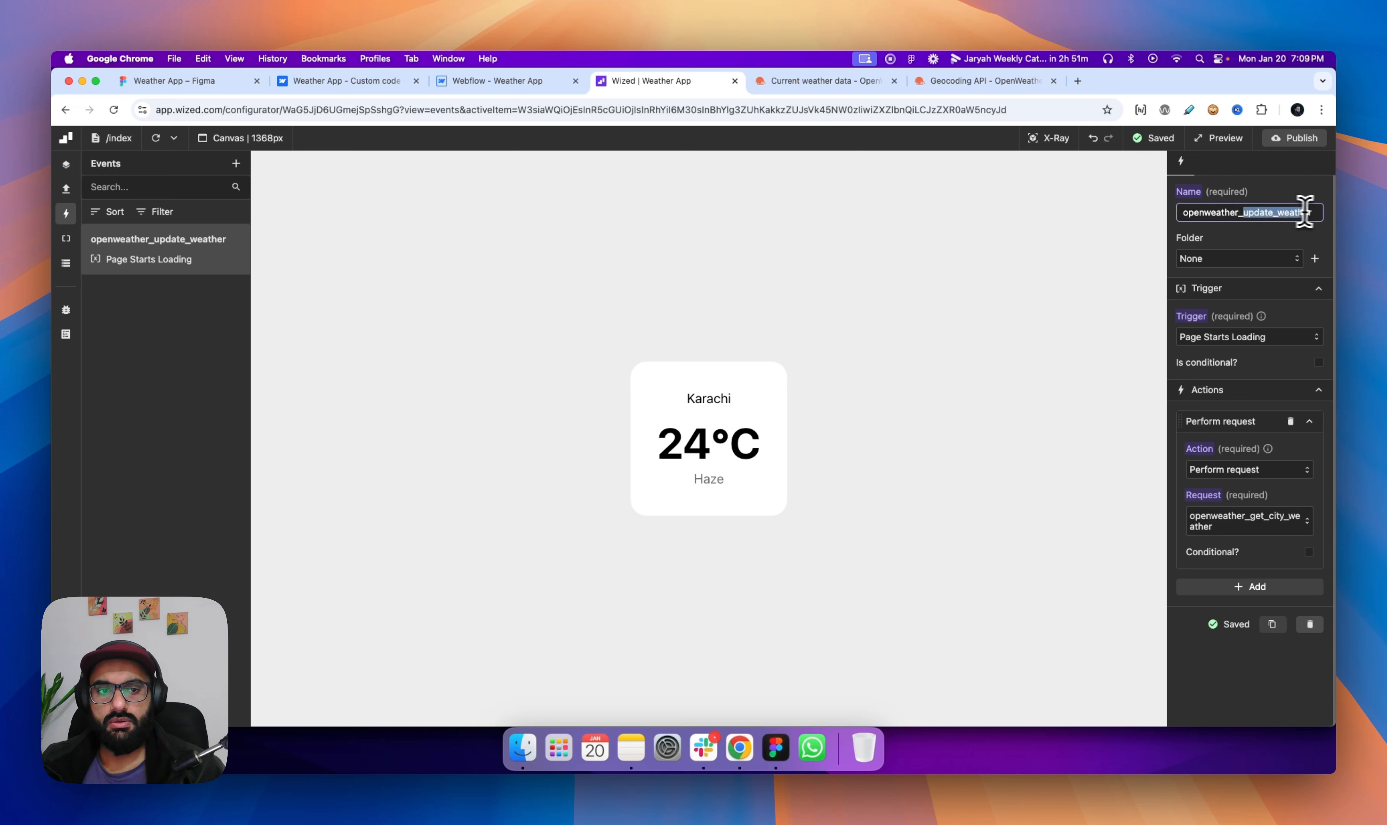
pyautogui.click(1276, 213)
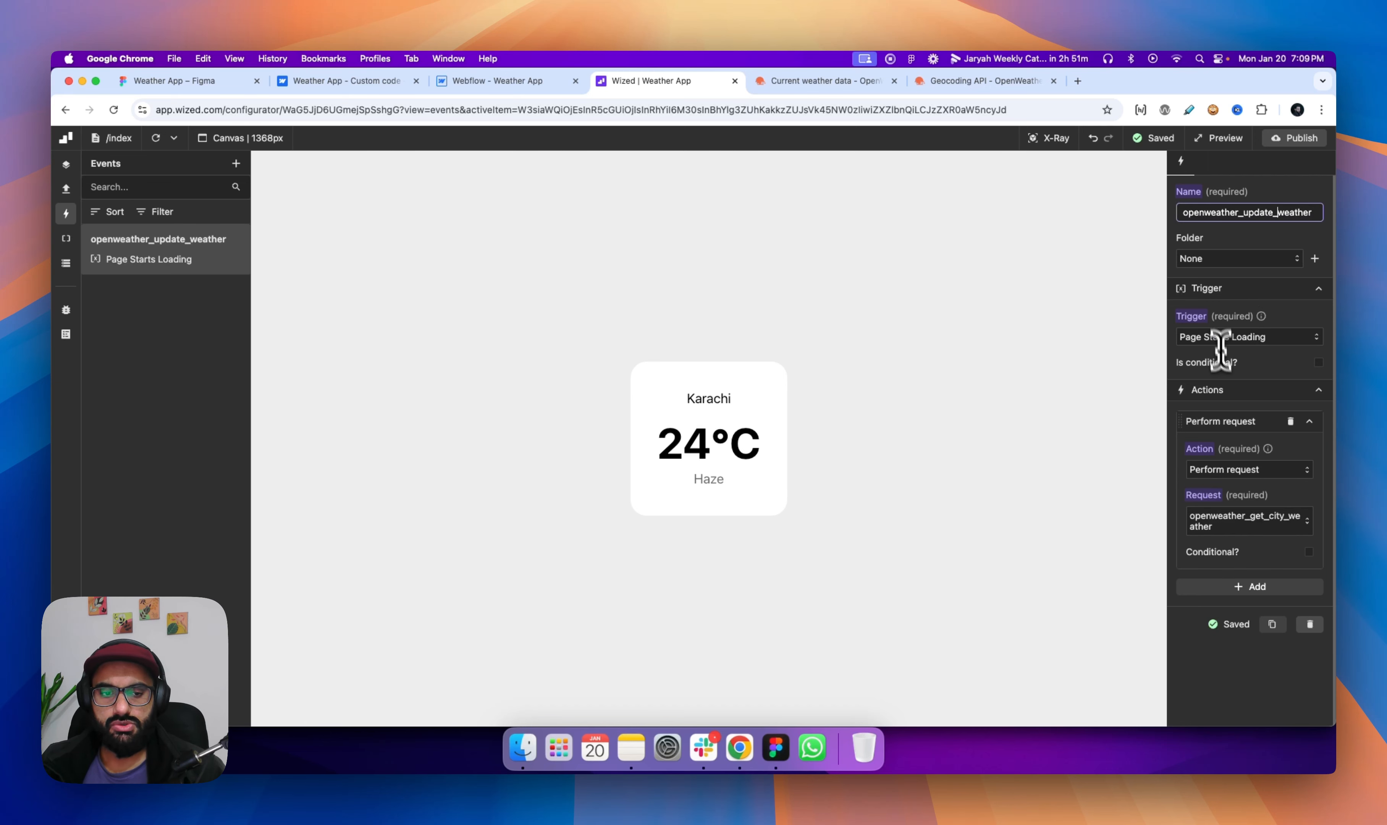
# Select openweather_get_city_weather as the request the event's Perform request action runs, and refresh the canvas.
pyautogui.click(1247, 524)
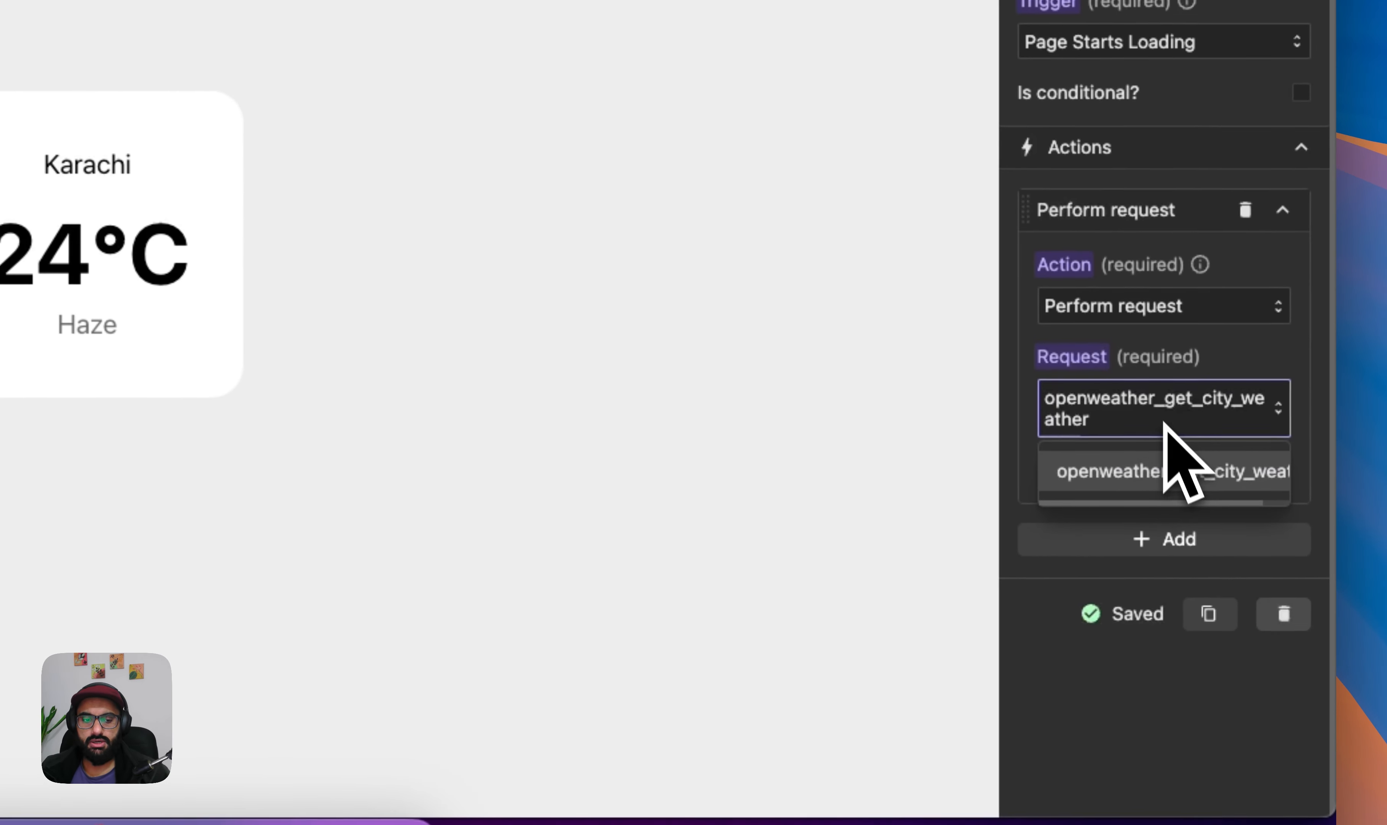
pyautogui.click(1172, 469)
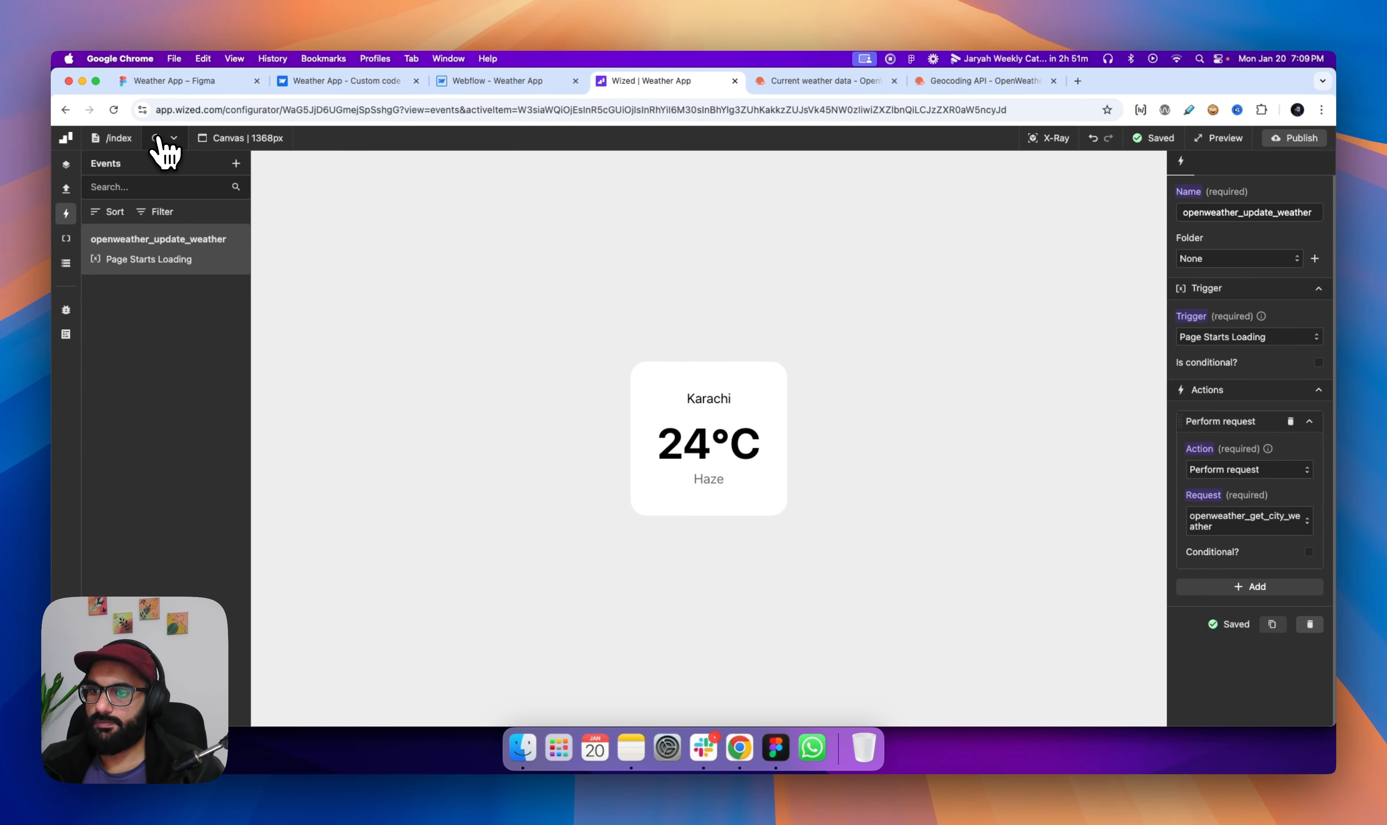
pyautogui.click(158, 138)
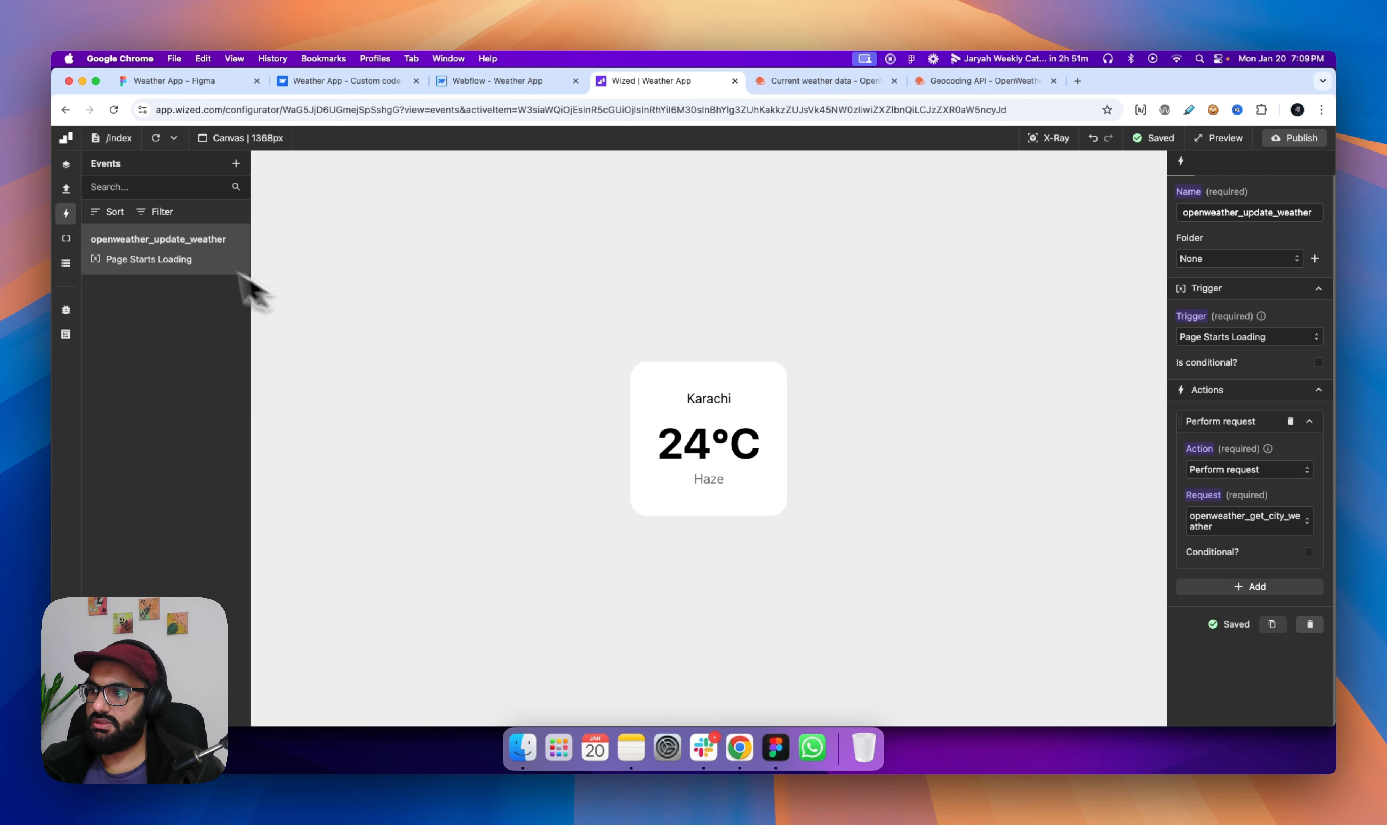
# Set the q parameter of the openweather_get_city_weather request to return "Lahore" and execute its function.
pyautogui.click(66, 189)
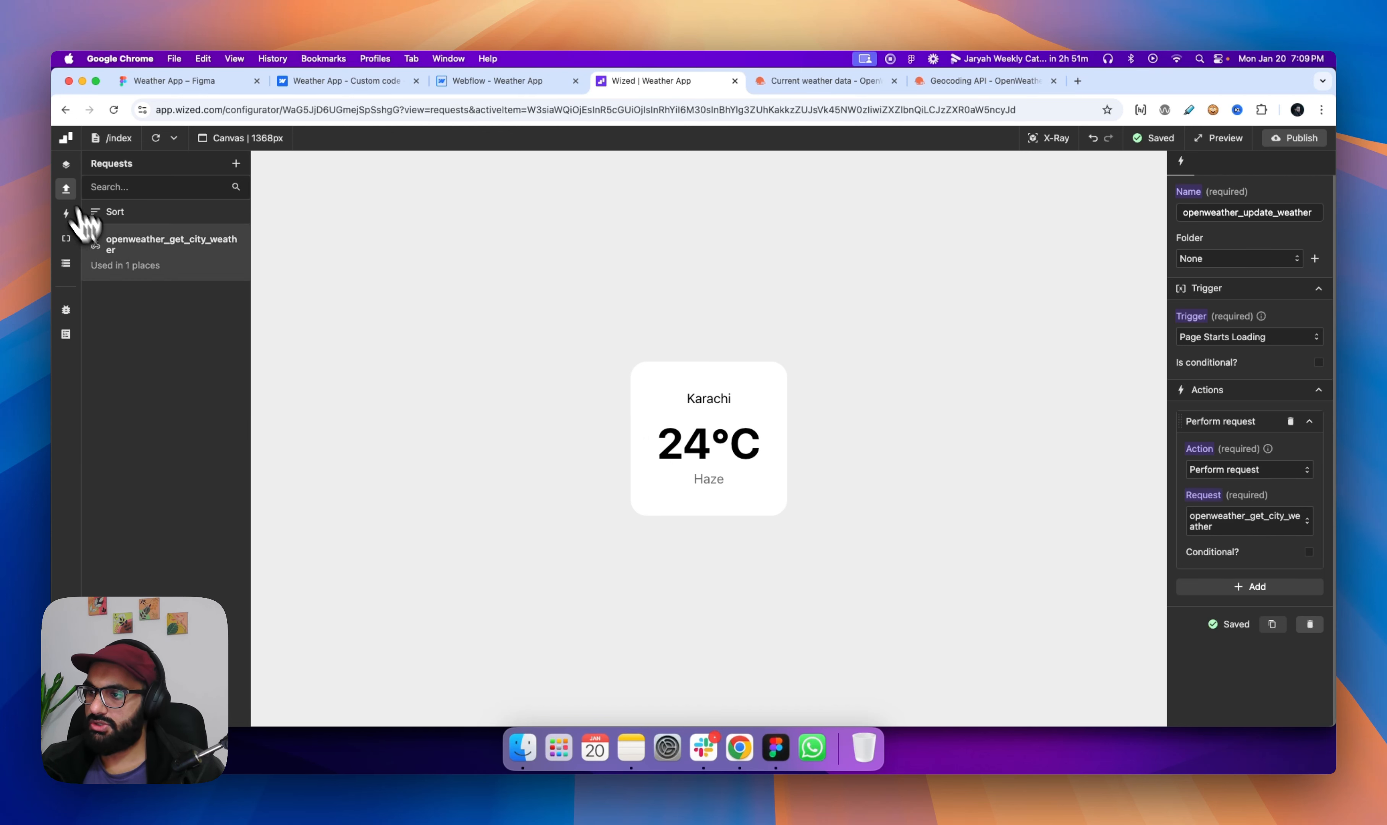
pyautogui.click(188, 264)
pyautogui.click(1293, 615)
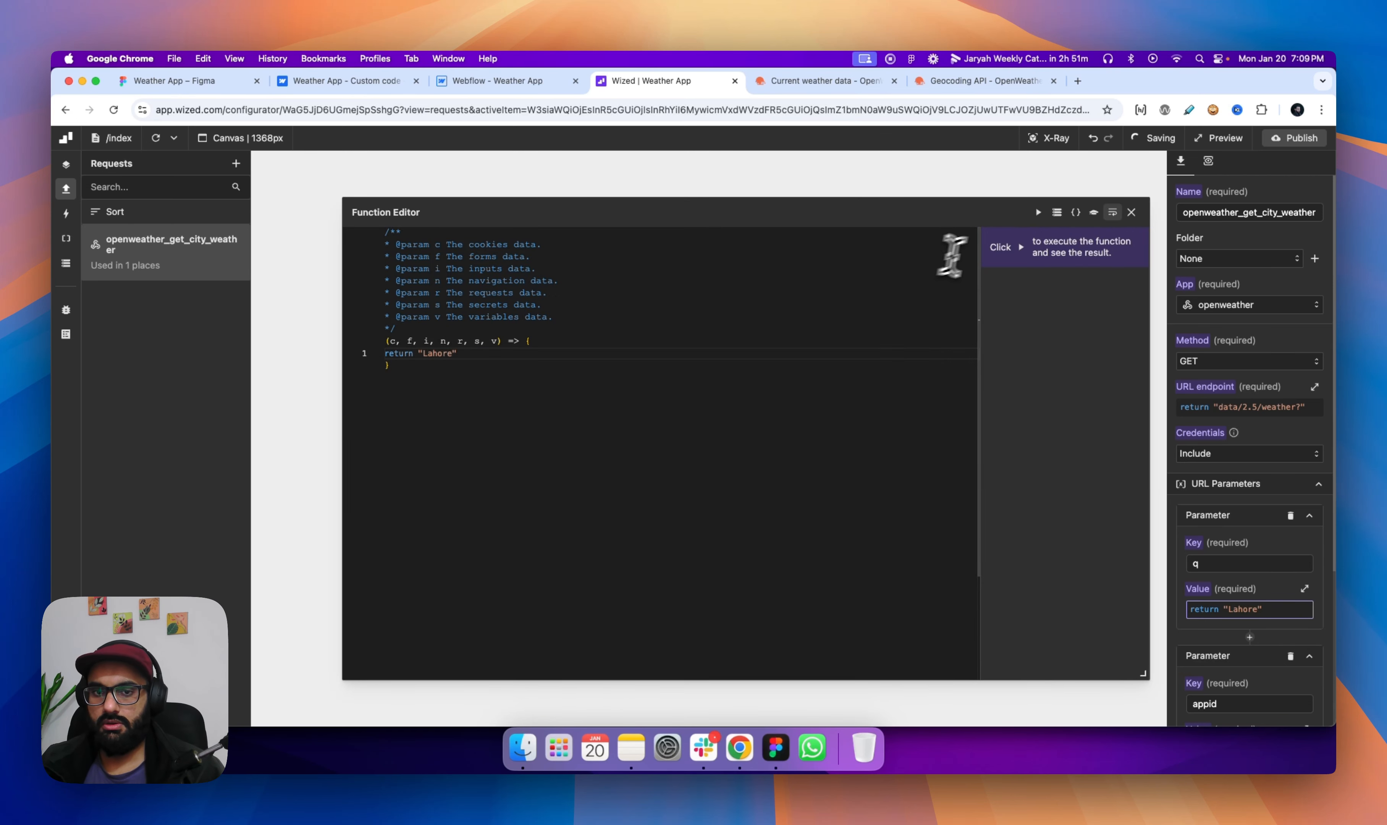
pyautogui.click(1038, 213)
pyautogui.click(1130, 212)
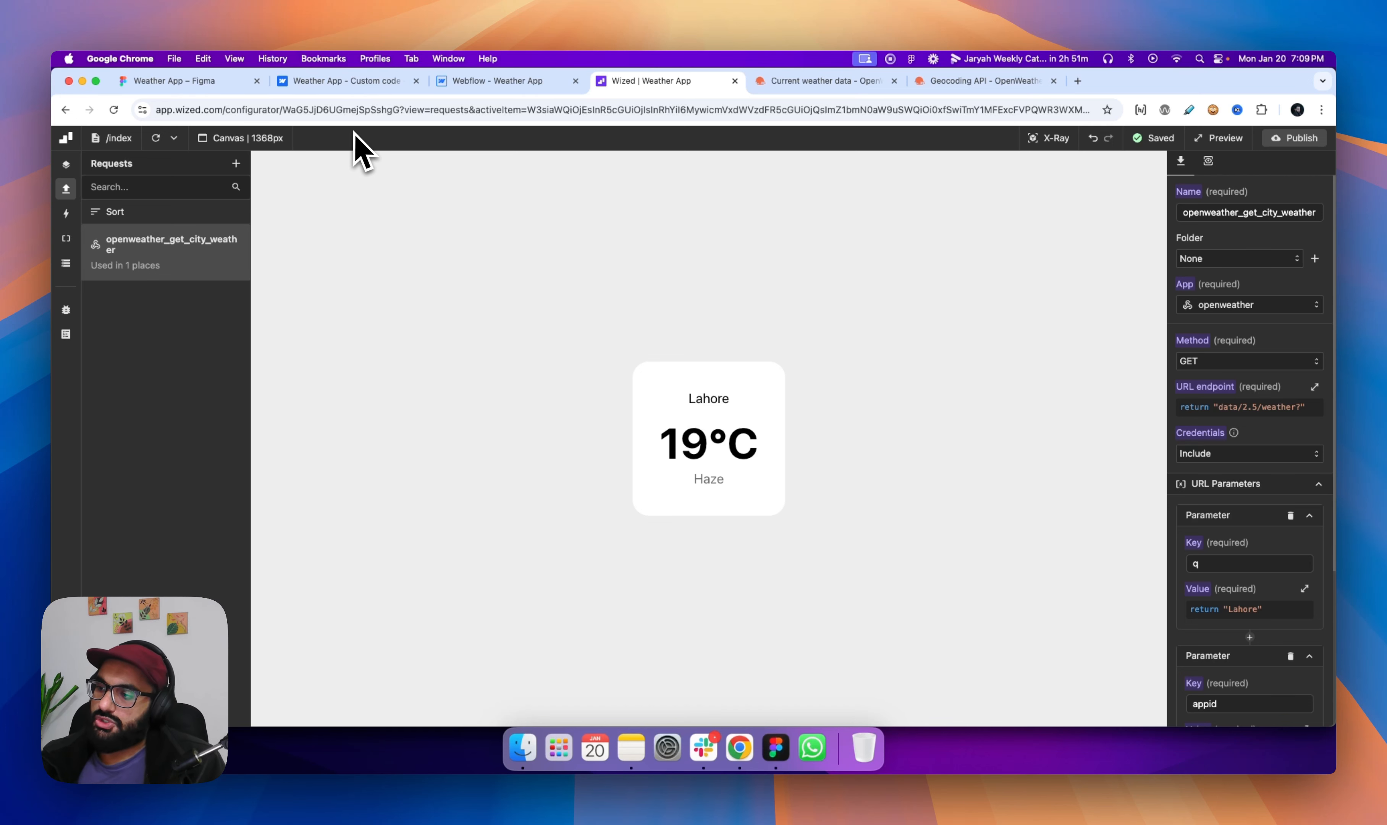
# Examine the value functions bound to the city_name and city_temp elements.
pyautogui.click(66, 215)
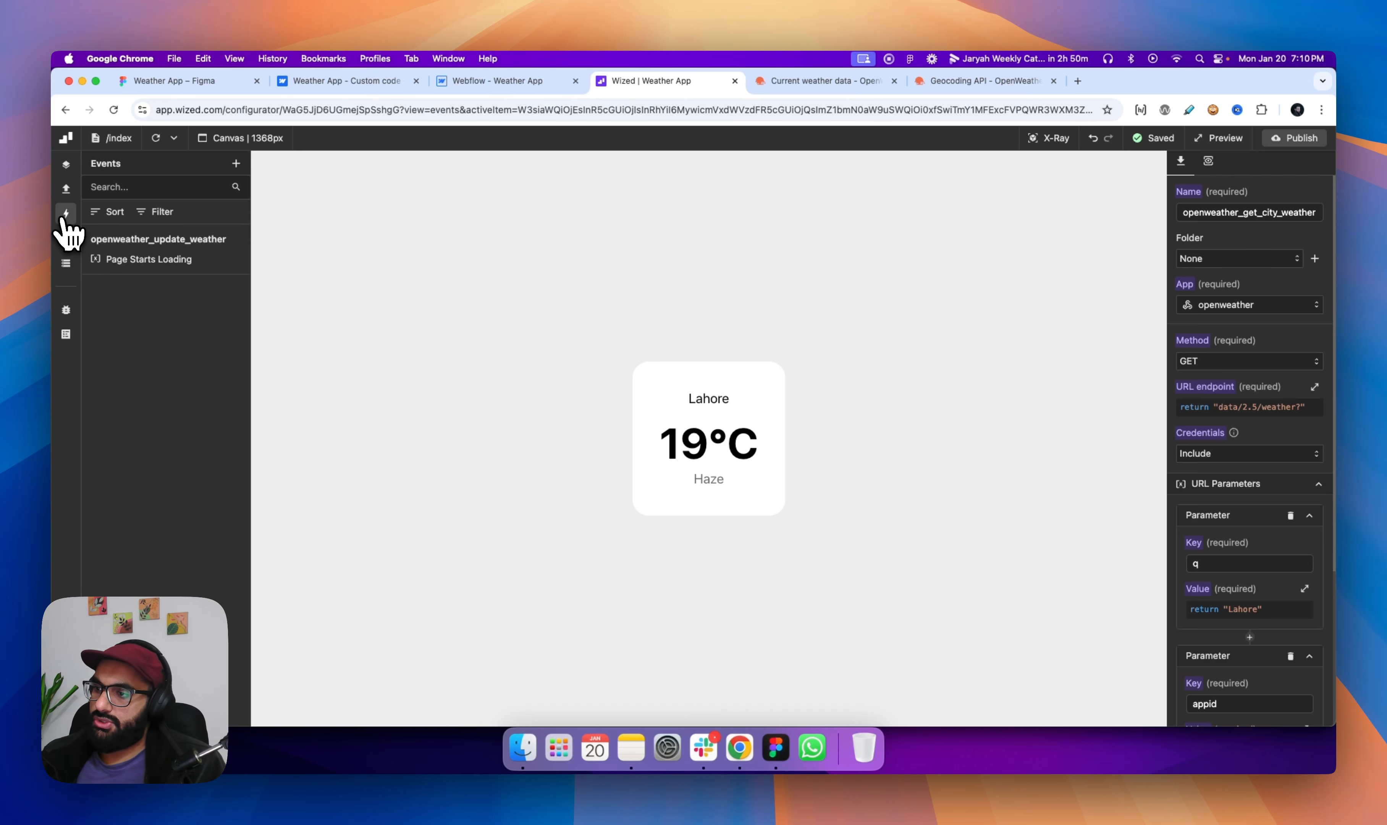
pyautogui.click(66, 239)
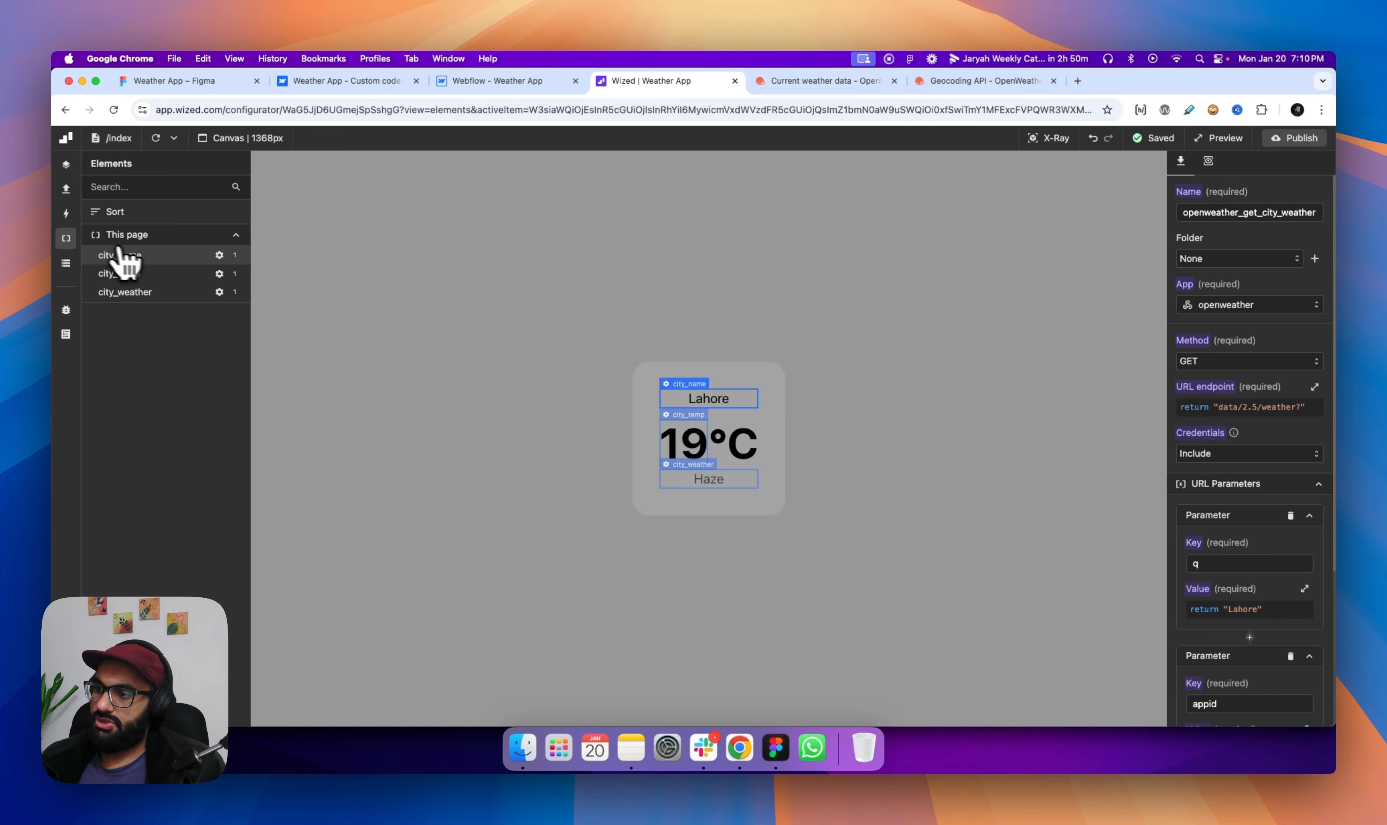
pyautogui.click(144, 257)
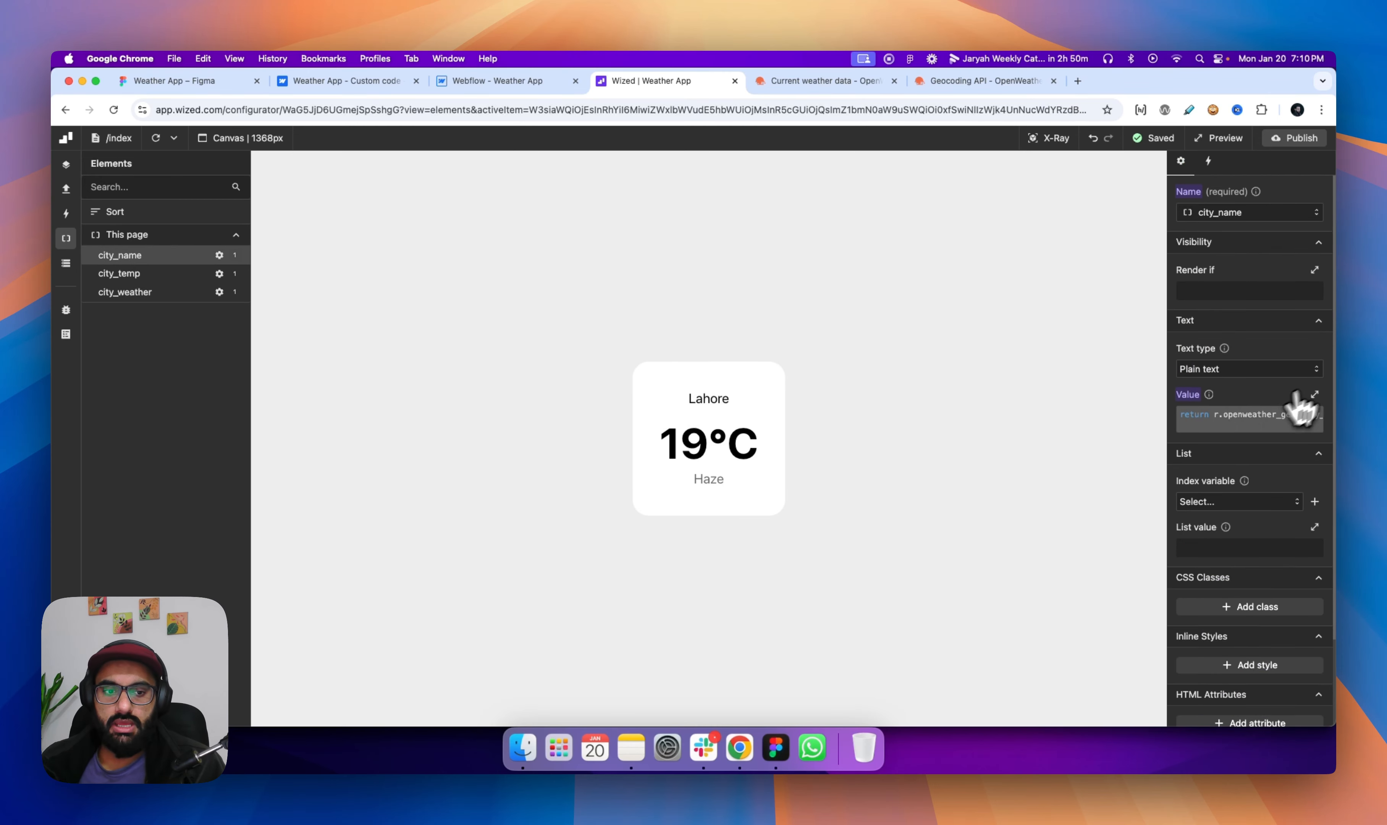
pyautogui.click(1256, 434)
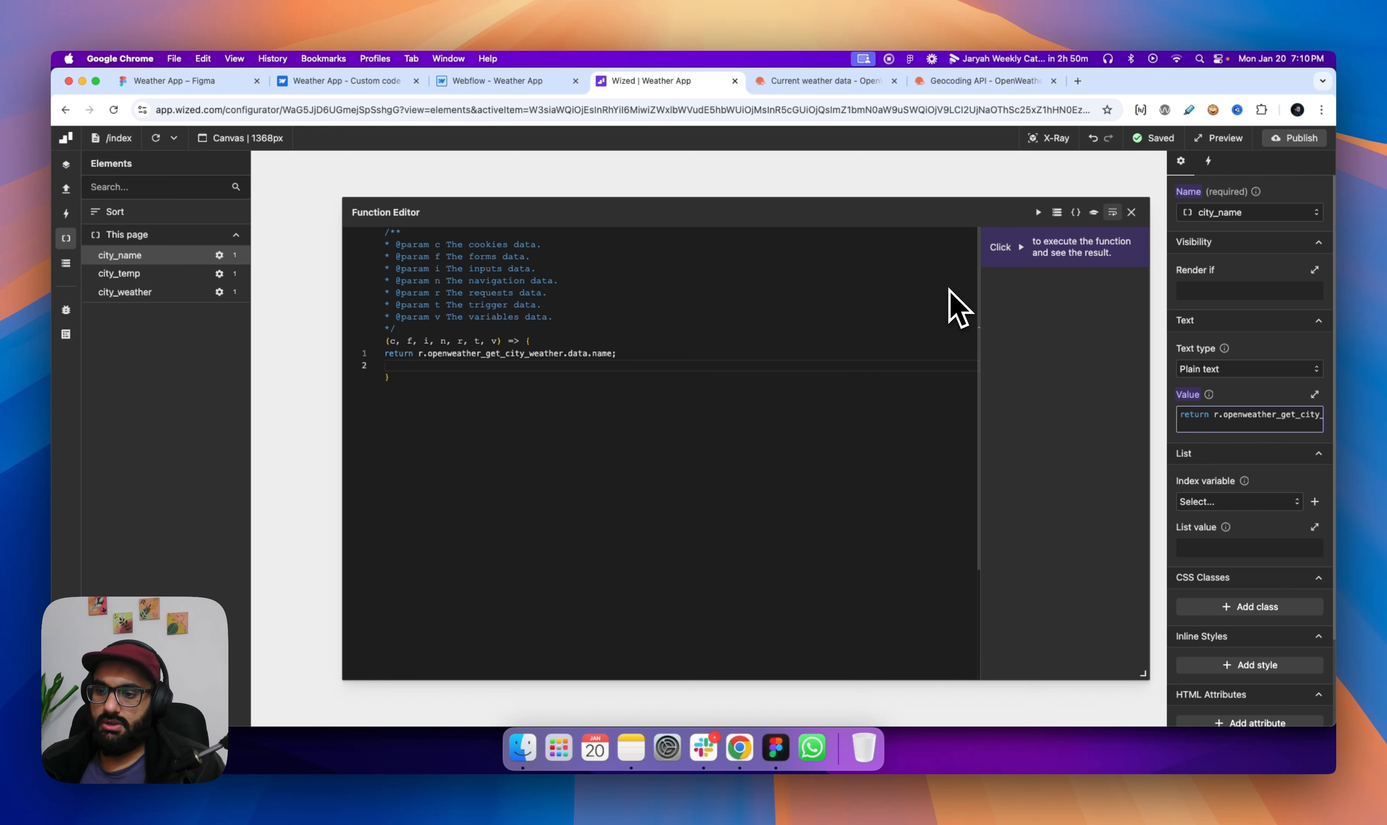
pyautogui.click(1131, 212)
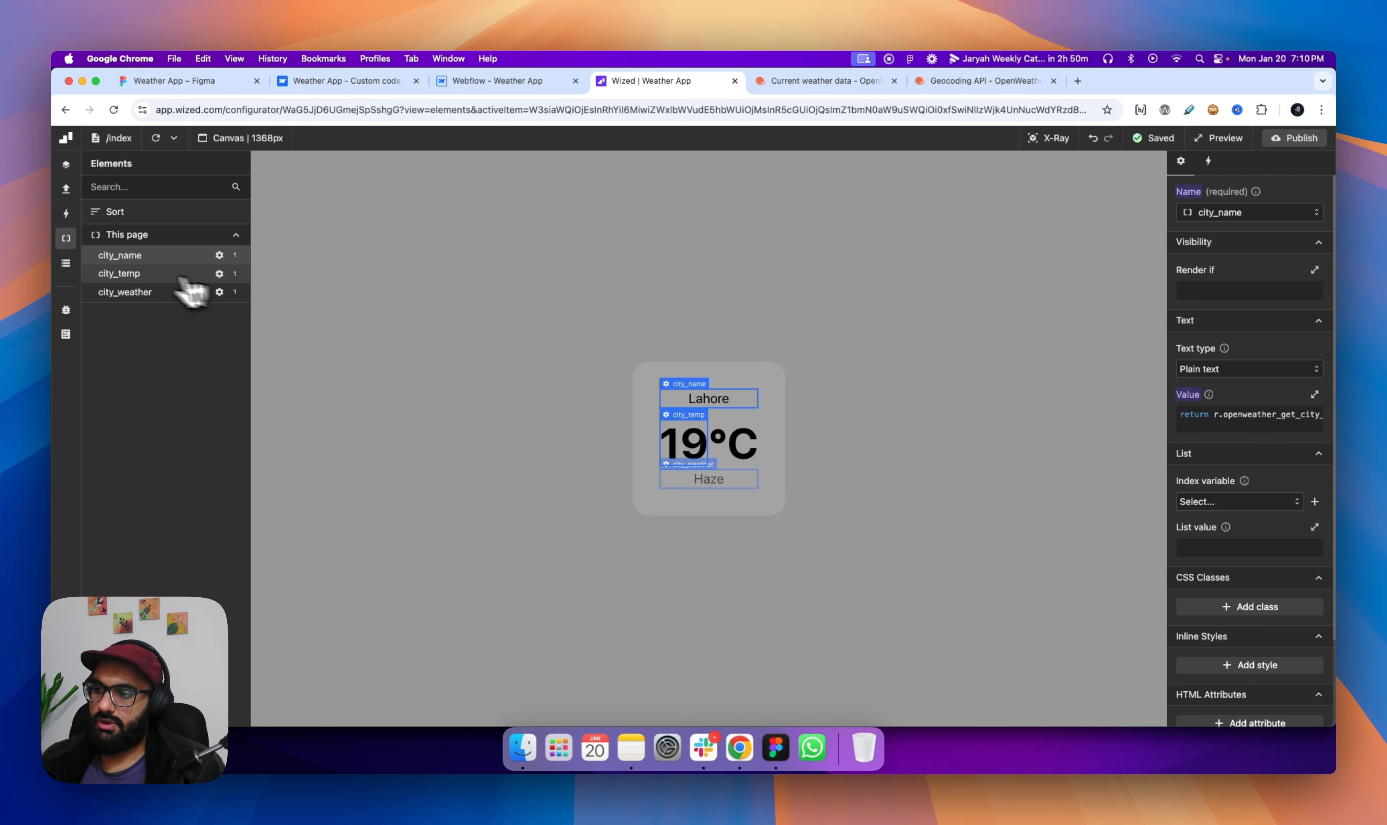
pyautogui.click(179, 274)
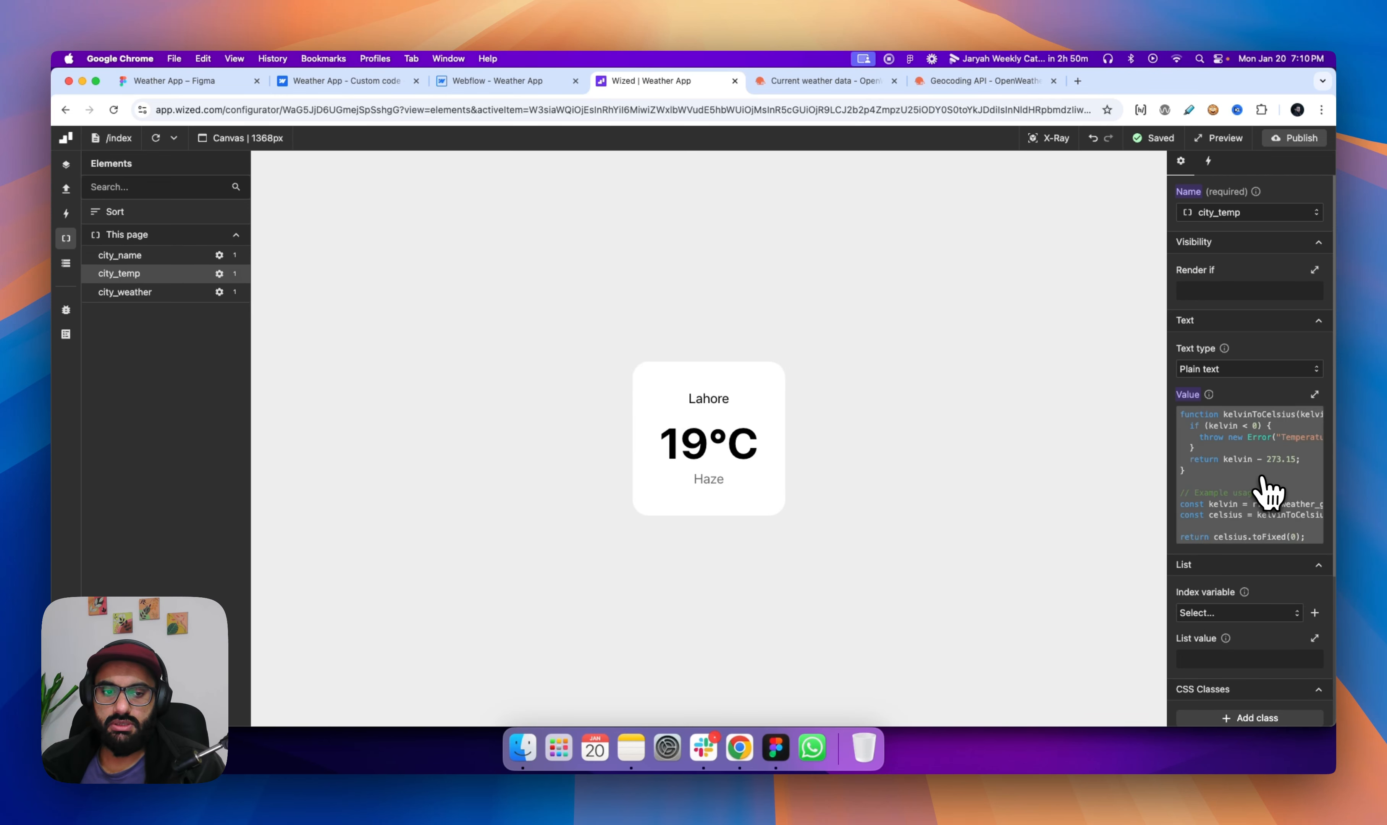
pyautogui.click(1269, 487)
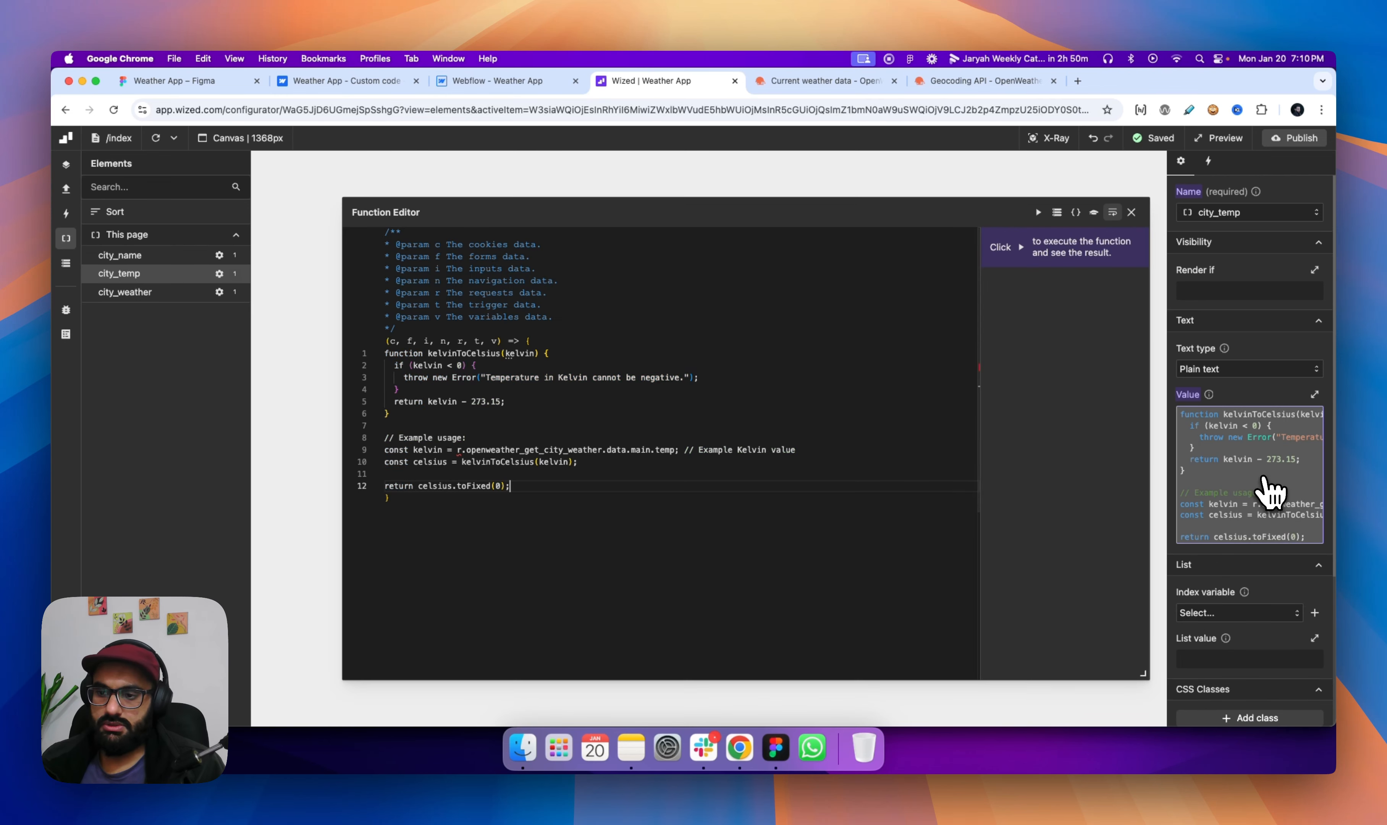
pyautogui.click(1131, 212)
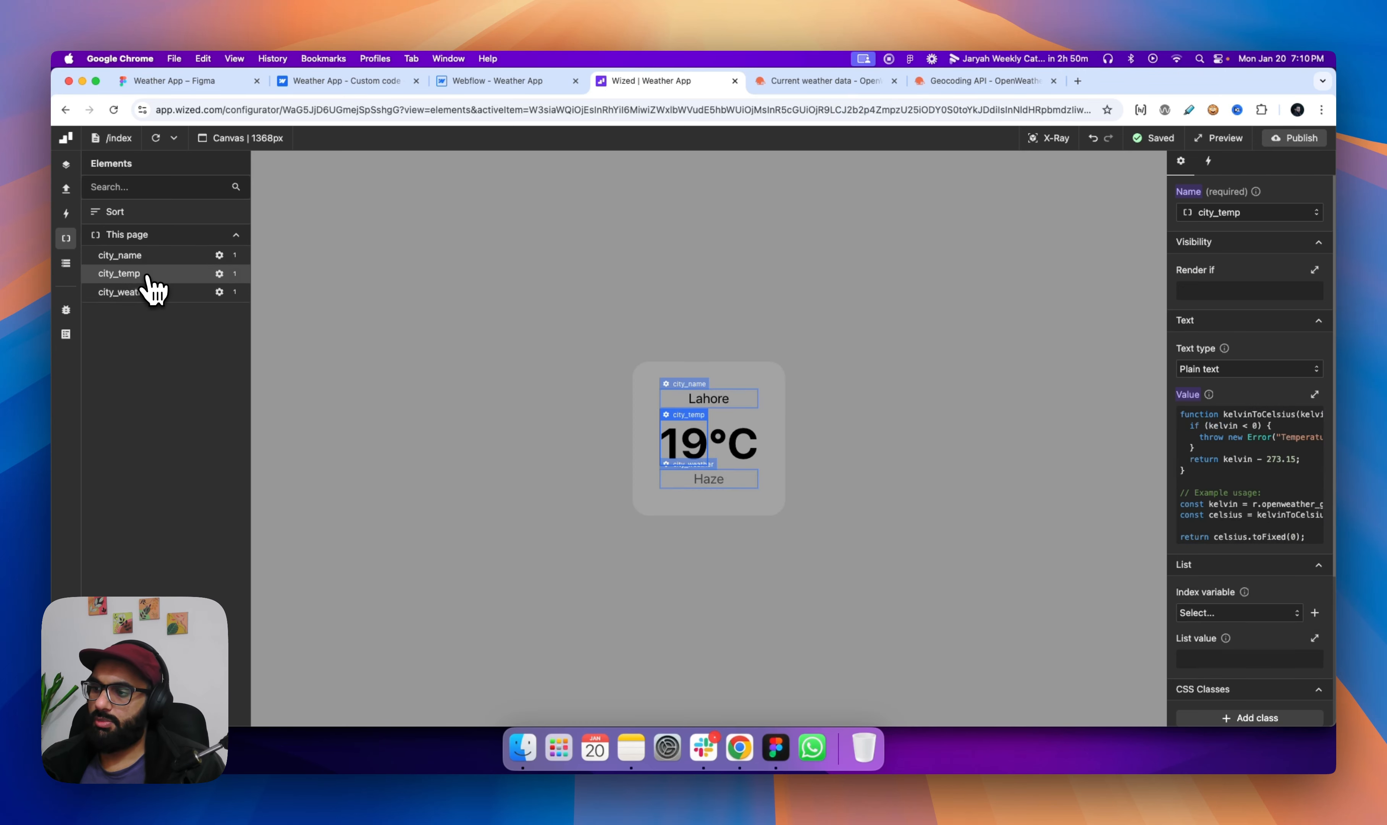
pyautogui.click(136, 257)
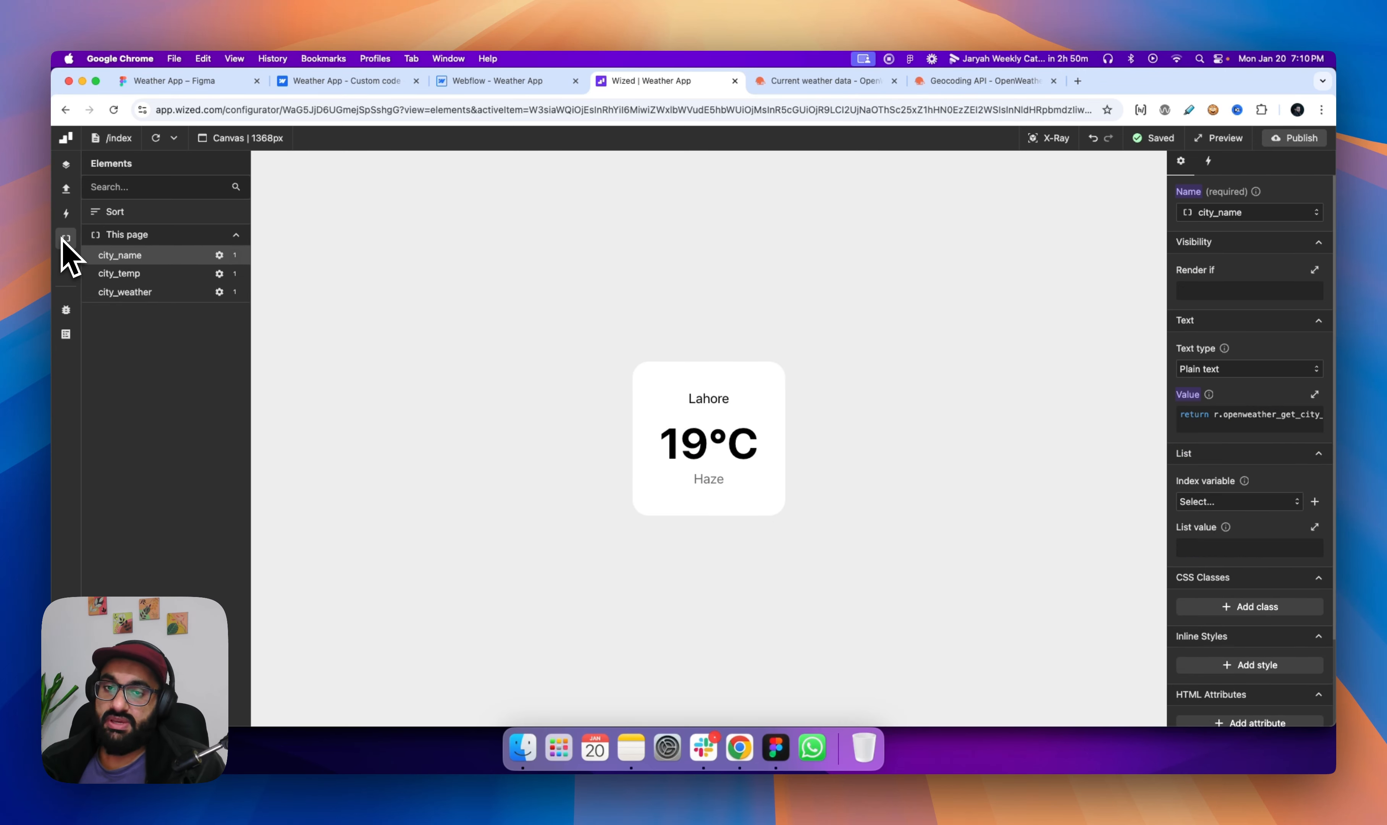
# Switch to the Webflow project and delete the separate °C heading beside the temperature in the weather card.
pyautogui.click(515, 85)
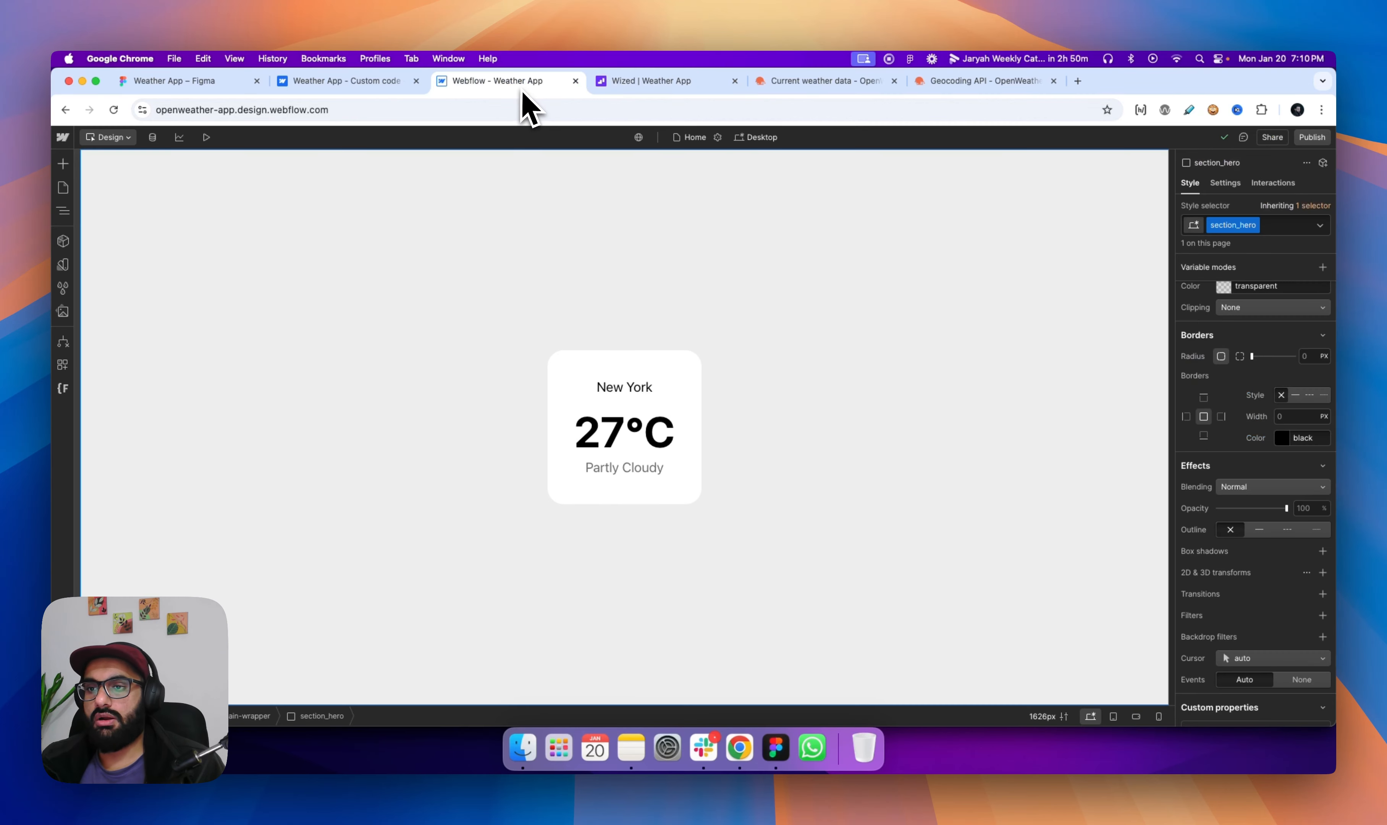
pyautogui.click(647, 440)
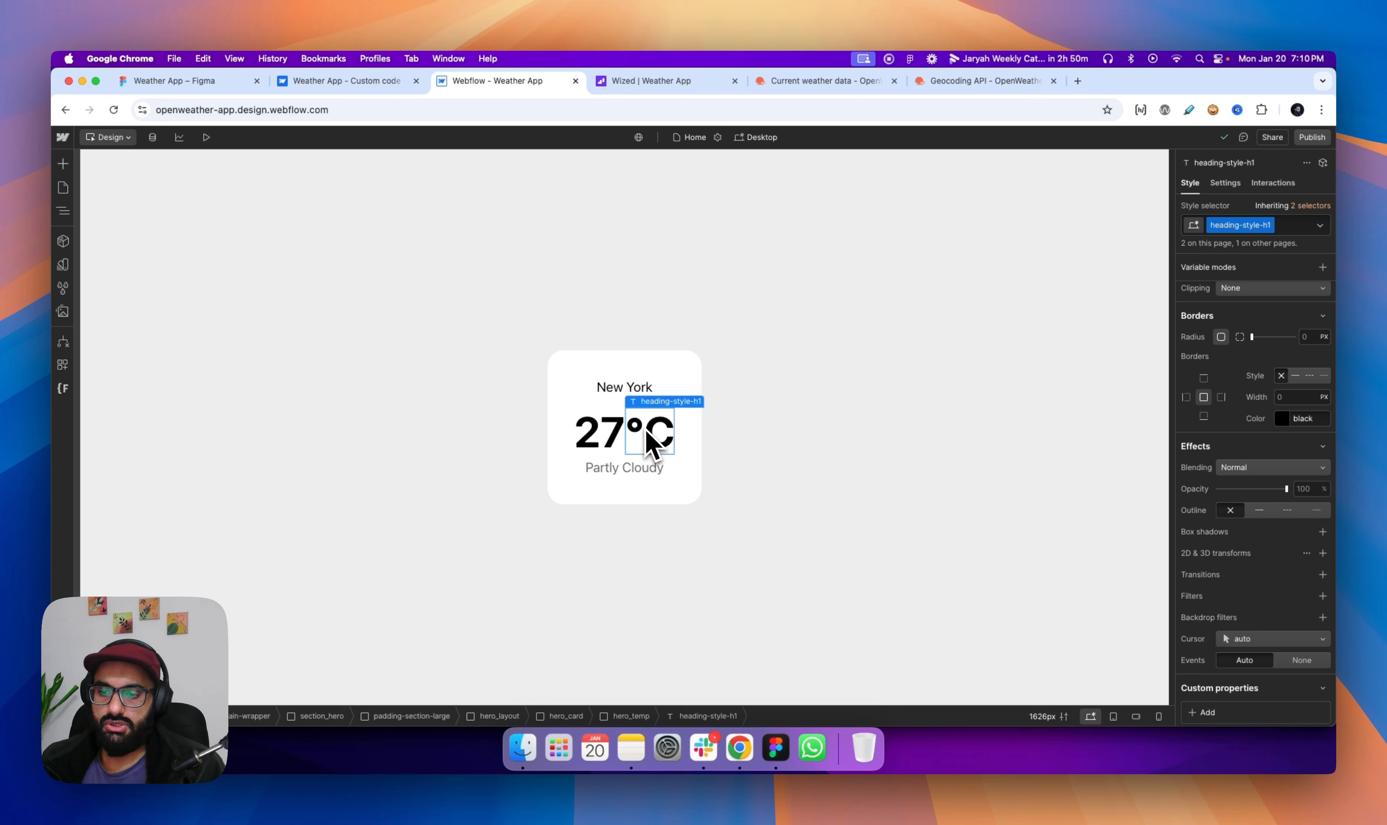
pyautogui.press('Delete')
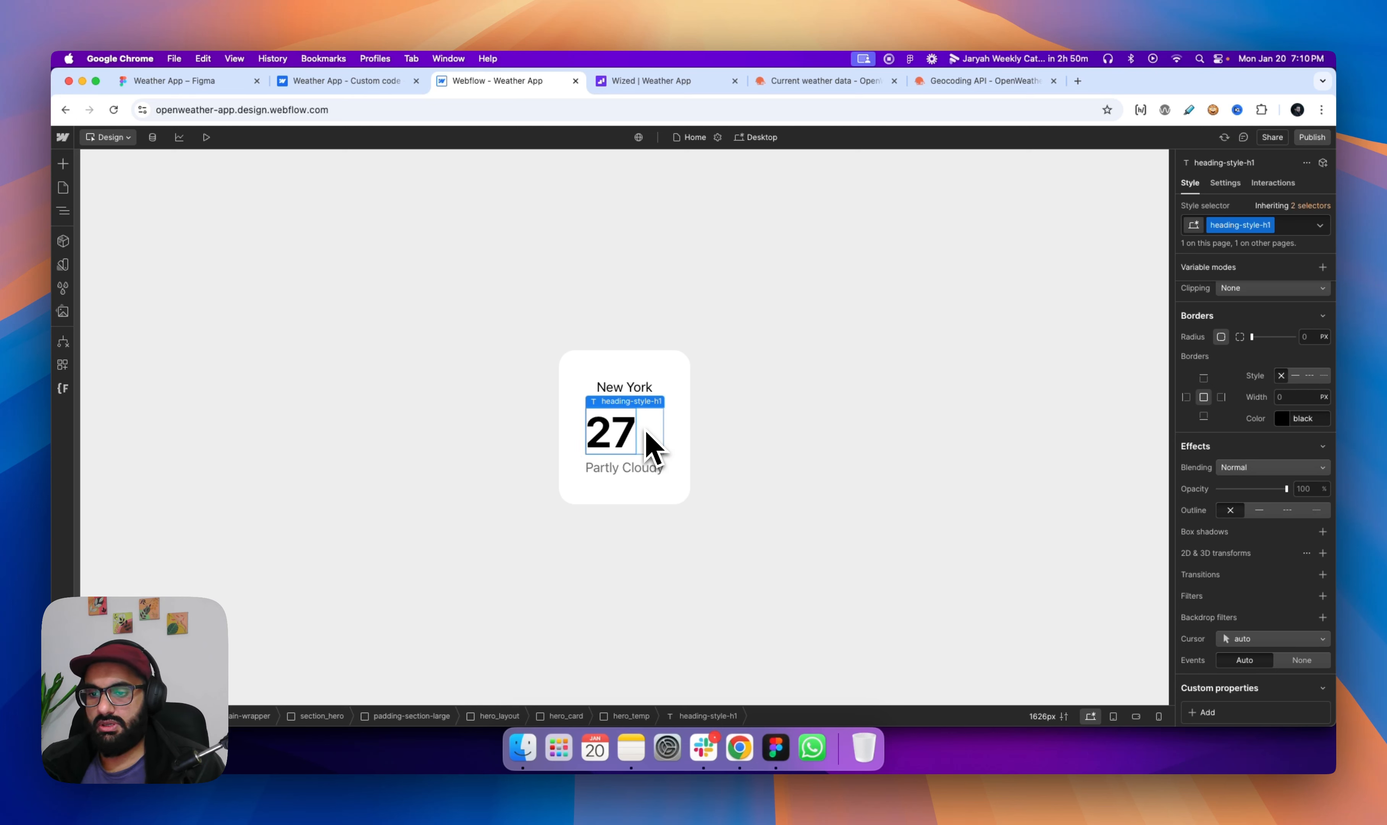
pyautogui.click(644, 440)
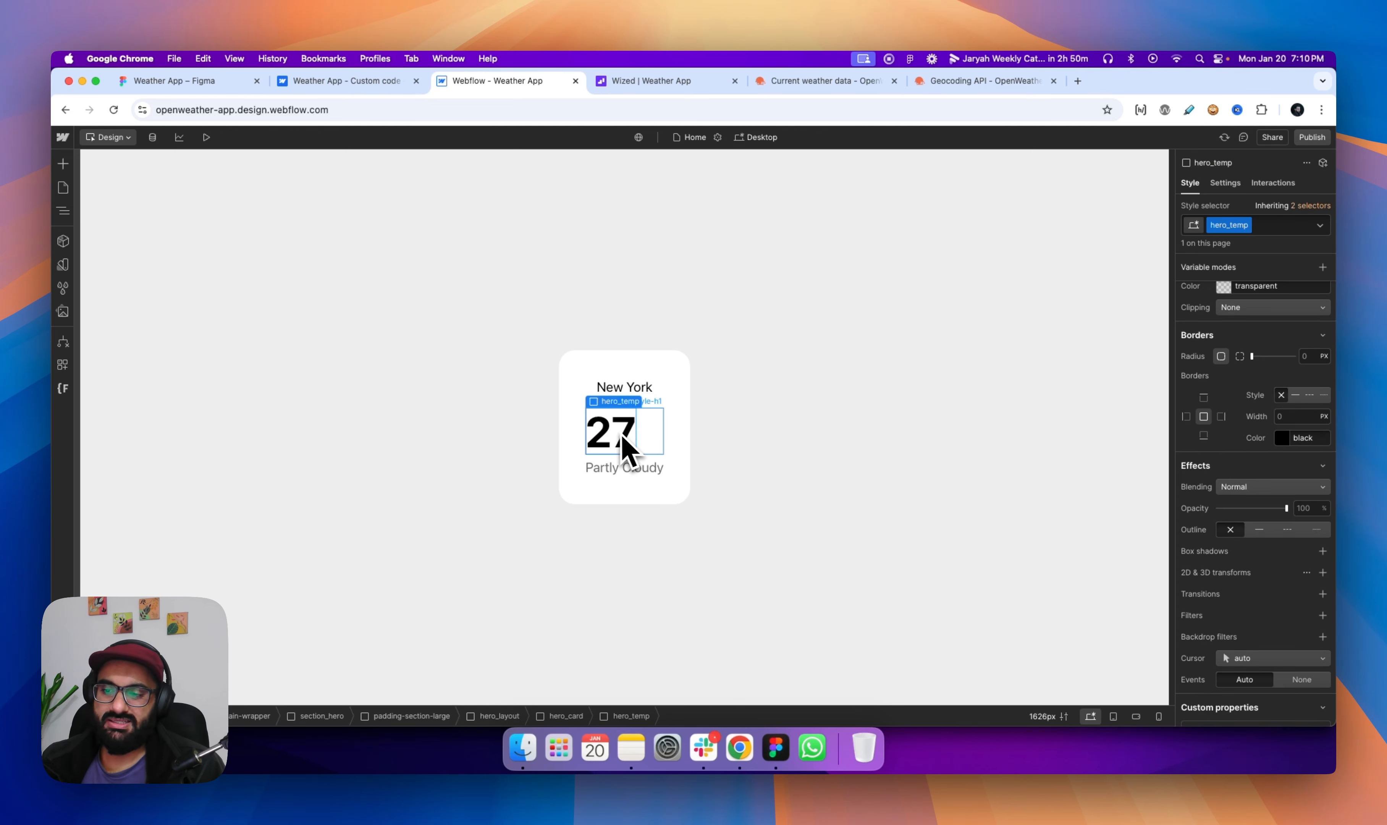
pyautogui.click(626, 443)
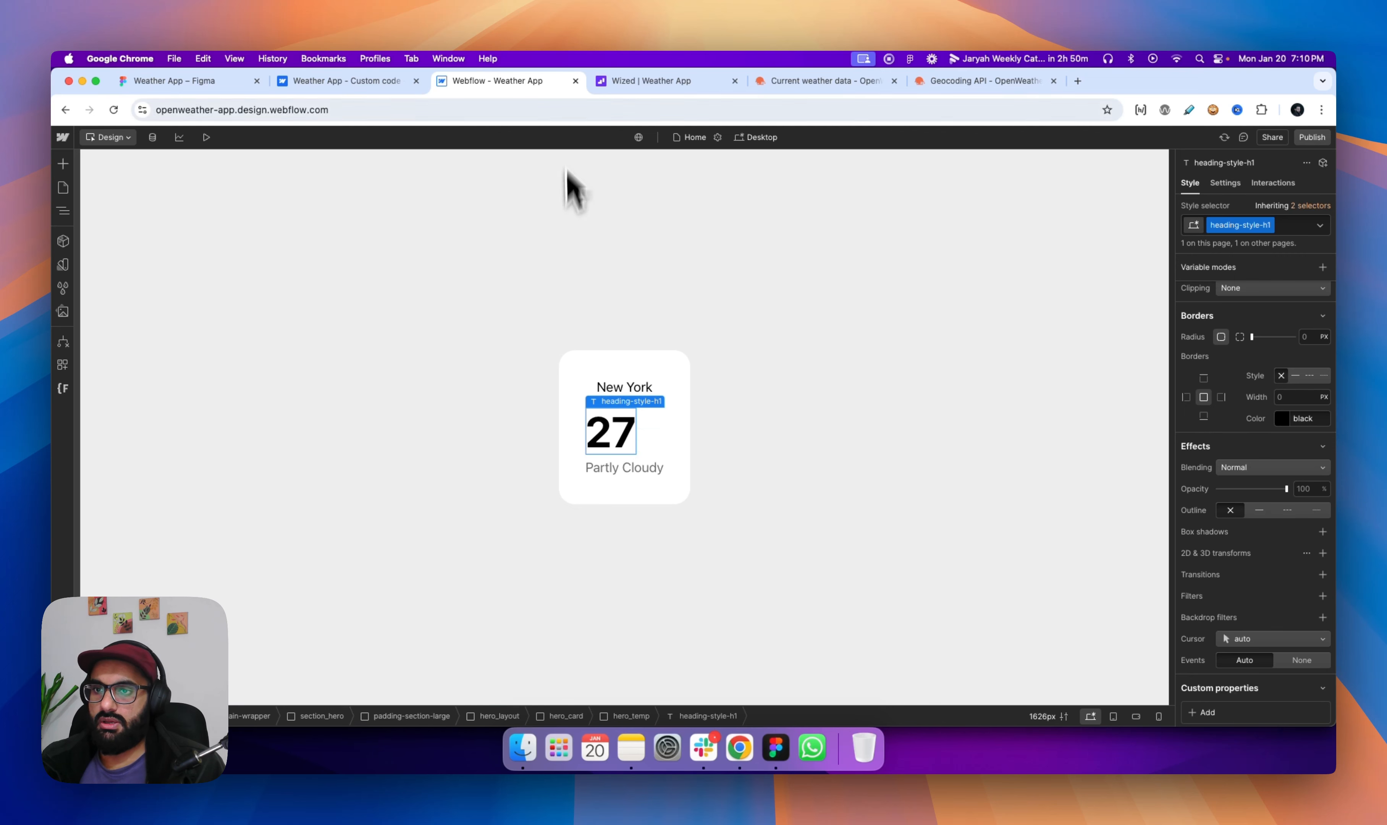
# Back in Wized, open the city_temp element's value function and place the cursor before celsius in the return statement.
pyautogui.click(618, 91)
pyautogui.click(120, 273)
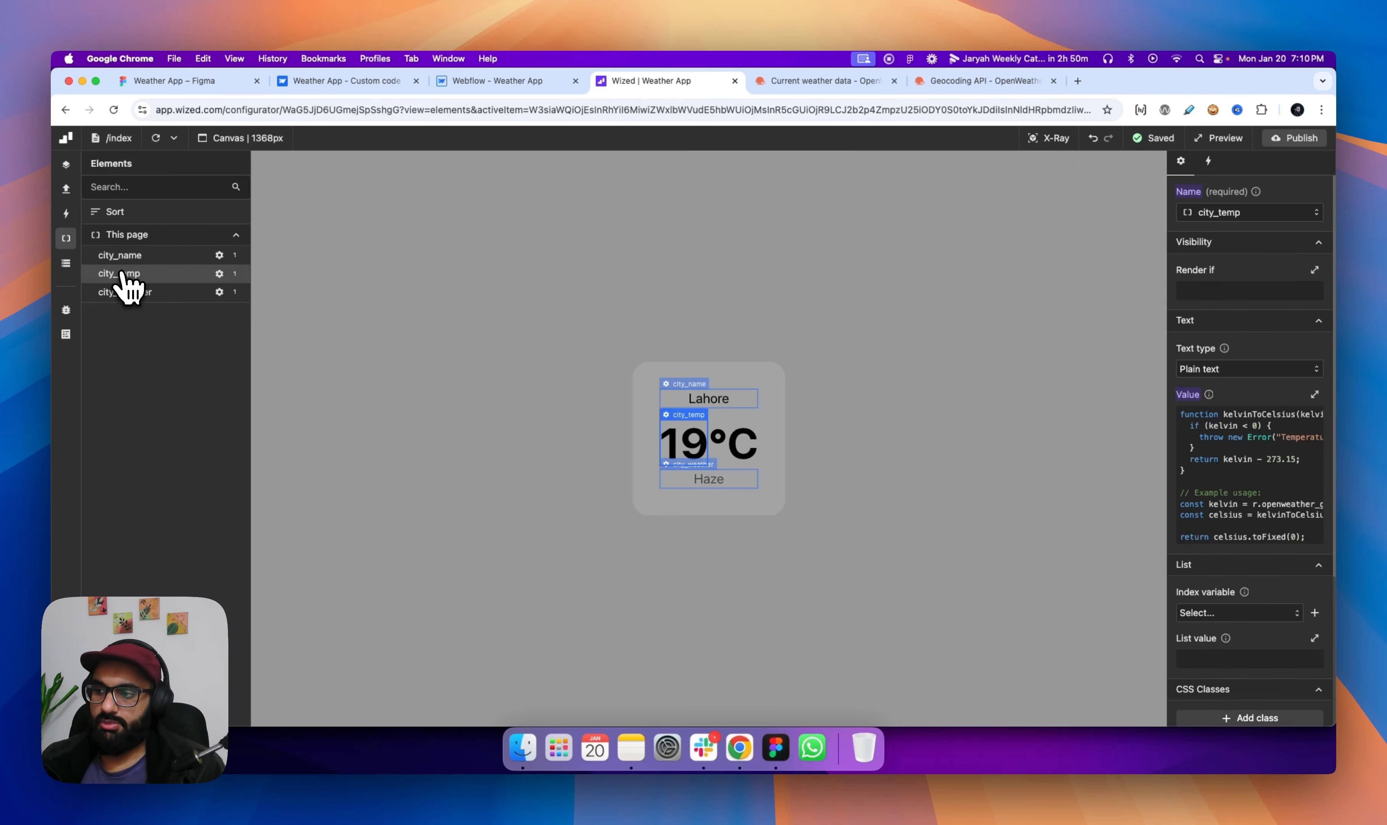
pyautogui.click(1213, 503)
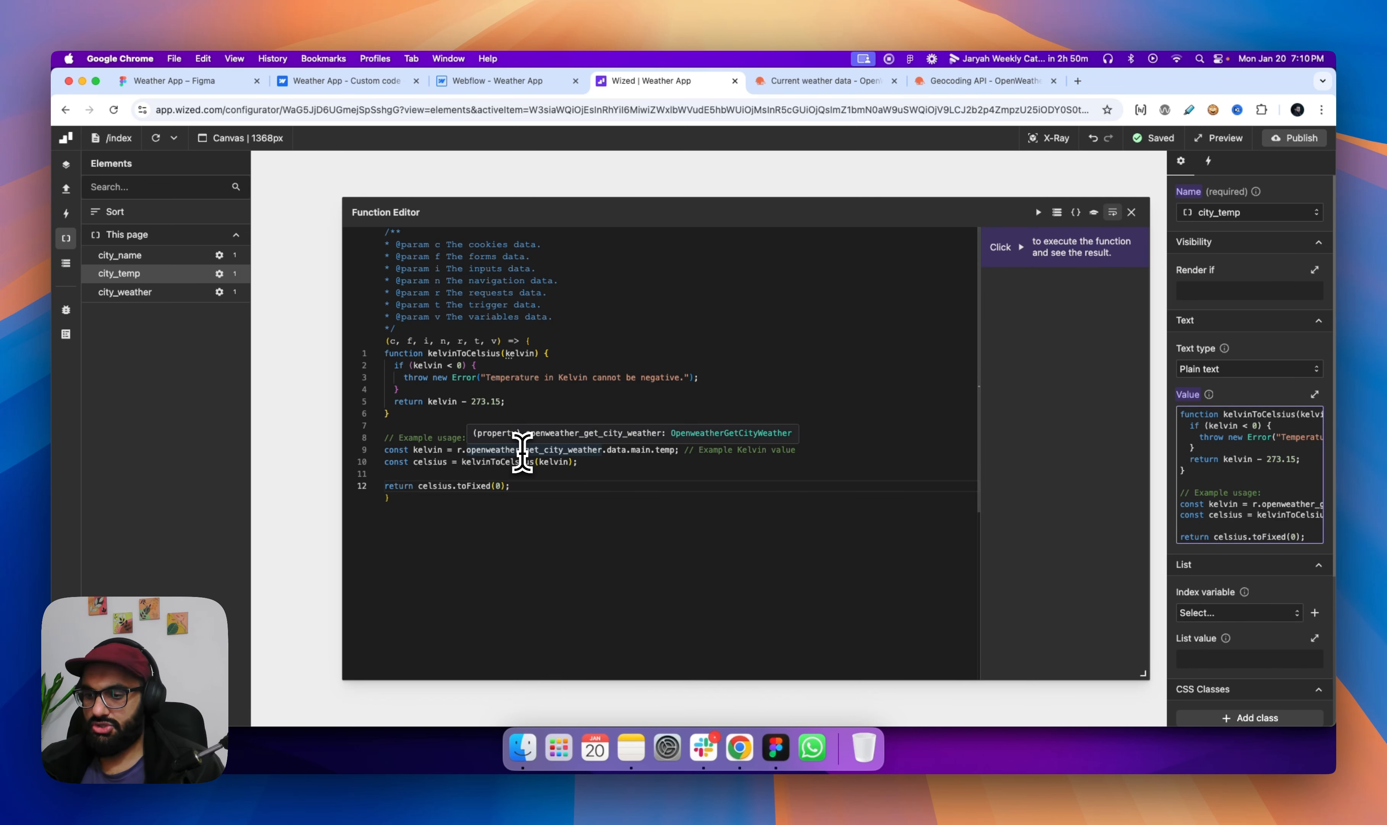
pyautogui.click(418, 490)
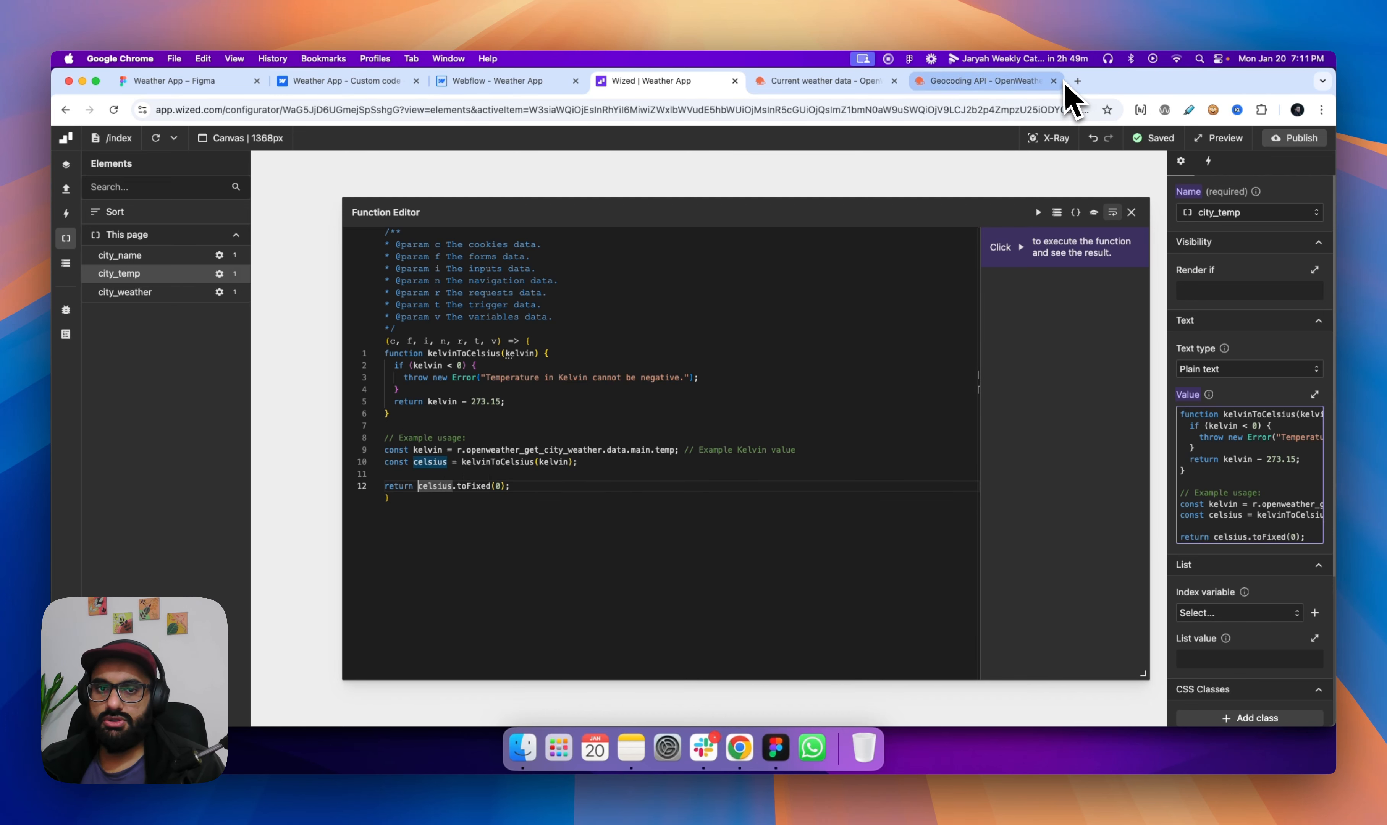
# Search the web for template literals javascript and examine the ${expression} syntax on the MDN Template literals page.
pyautogui.click(1077, 82)
pyautogui.write('template litar')
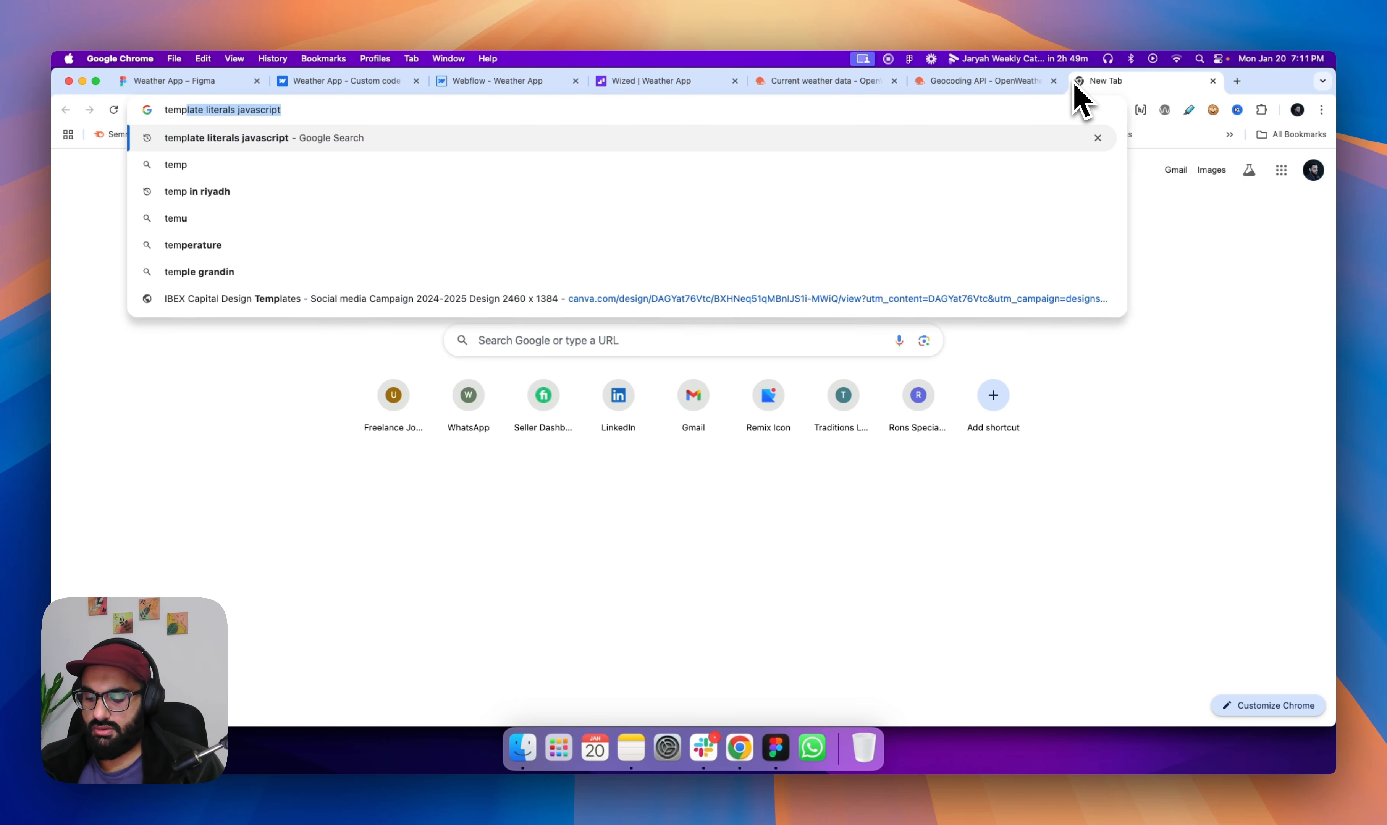
pyautogui.press('BackSpace')
pyautogui.press('BackSpace')
pyautogui.write('eral')
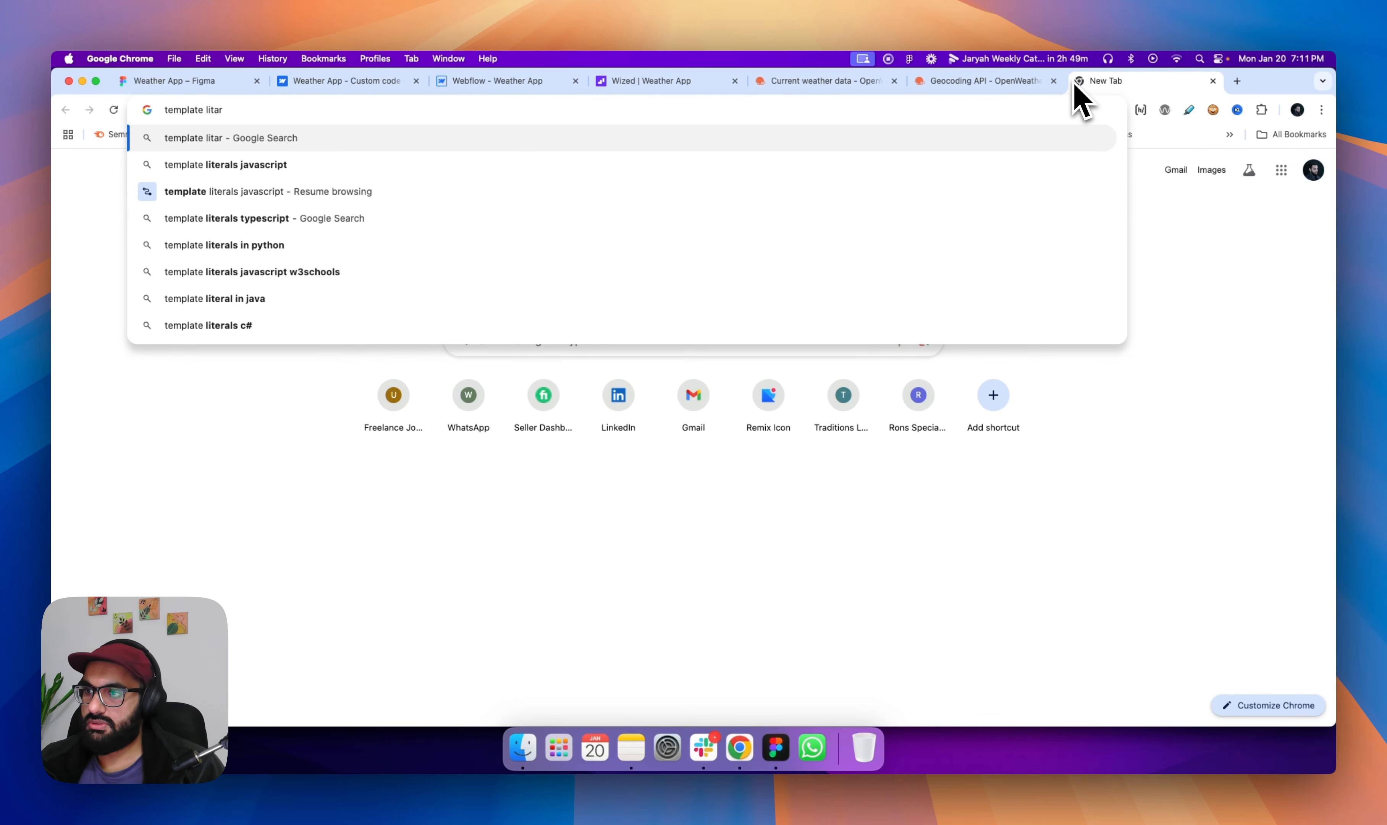
pyautogui.press('Return')
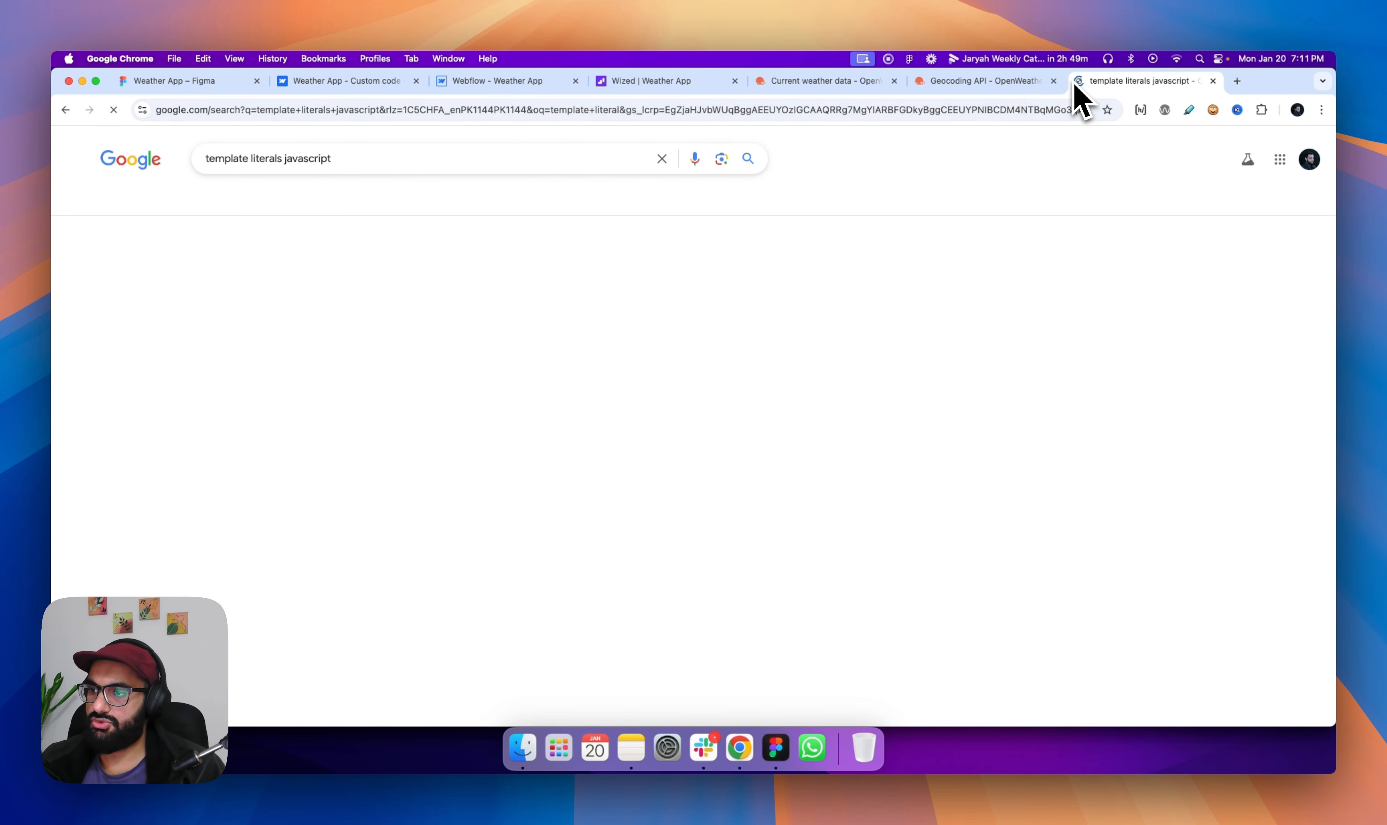
pyautogui.click(281, 275)
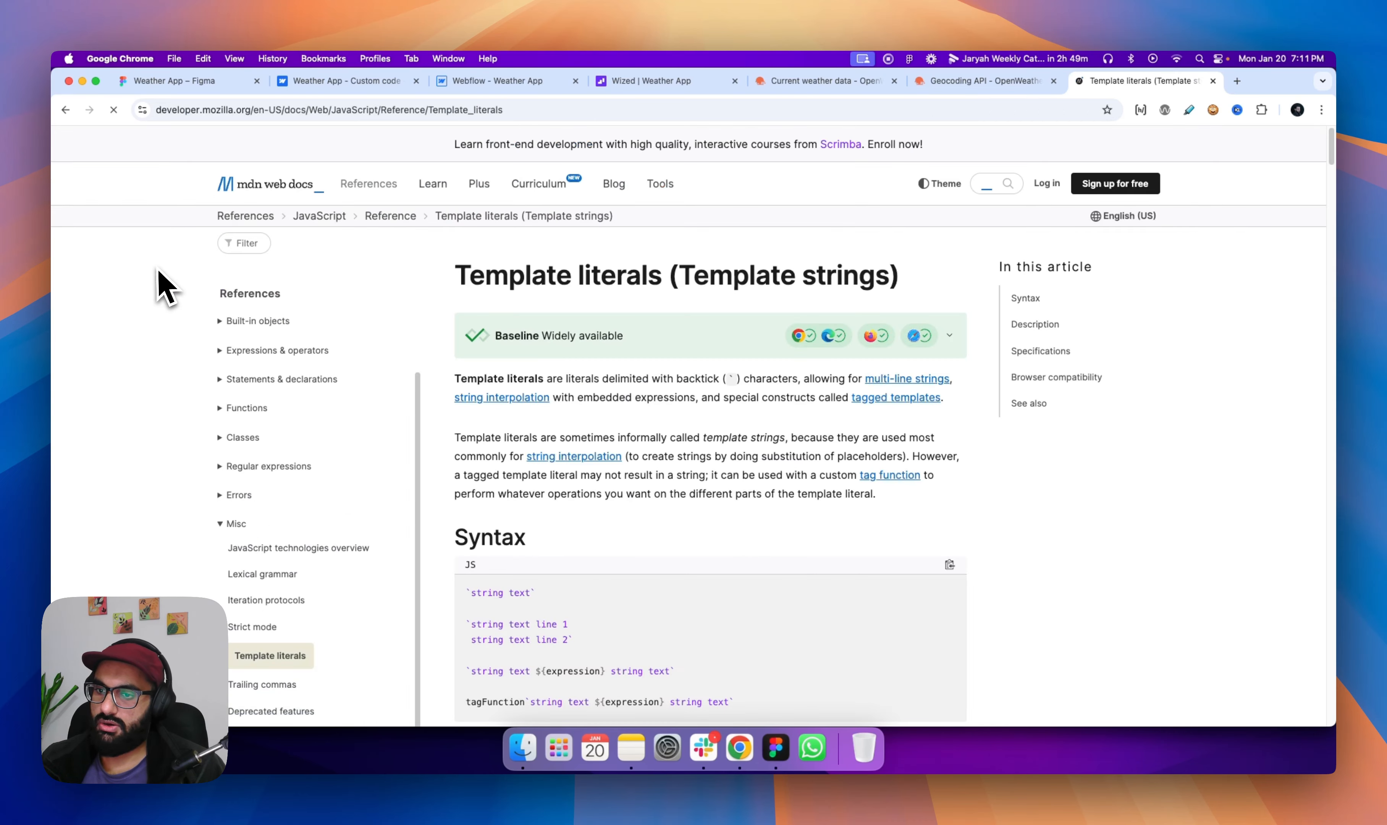
pyautogui.scroll(-5, 574, 422)
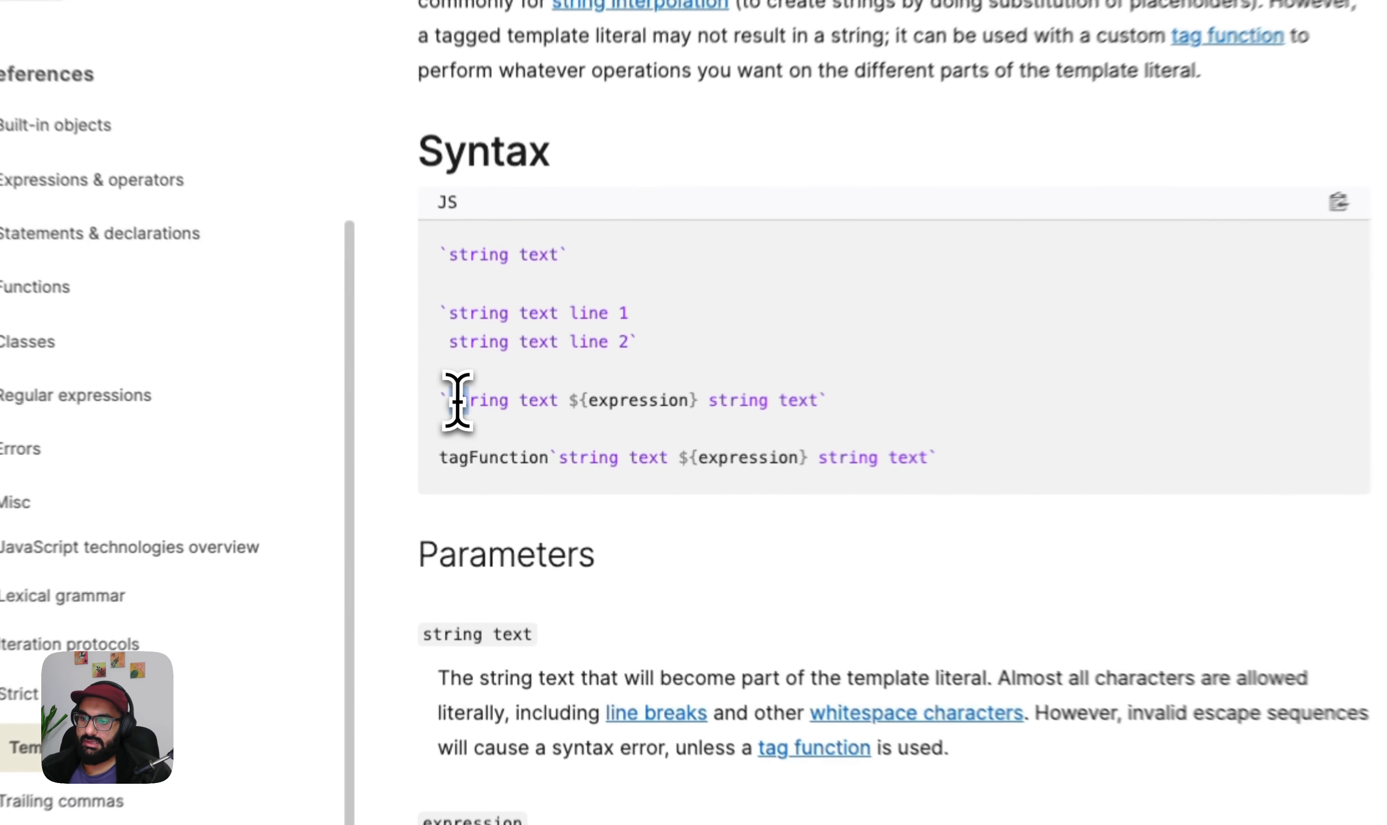
pyautogui.moveTo(471, 434); pyautogui.dragTo(714, 396)
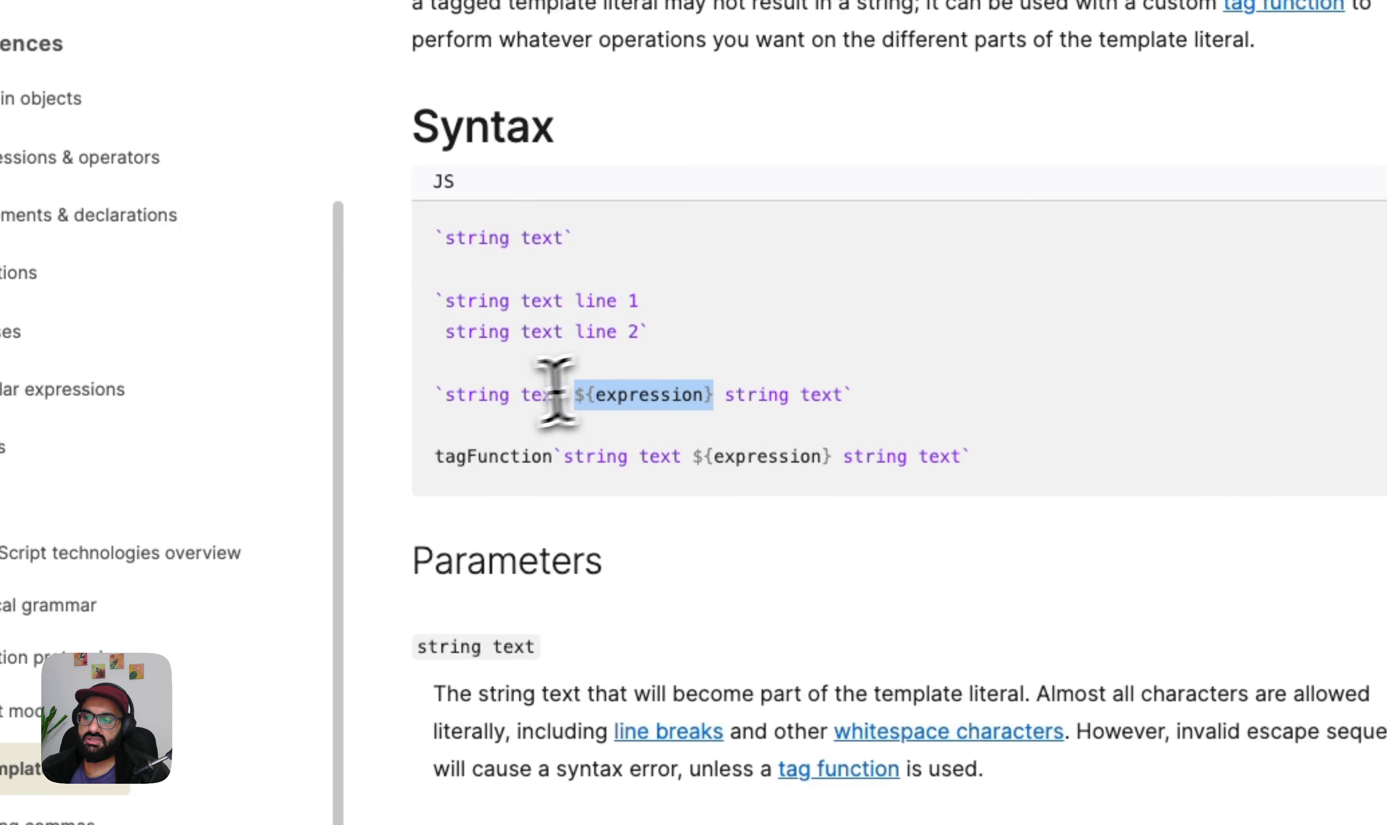
# Examine the MDN template literal syntax: the enclosing backticks, the ${expression} placeholder and the string text following it.
pyautogui.click(487, 394)
pyautogui.moveTo(438, 394); pyautogui.dragTo(860, 401)
pyautogui.click(759, 402)
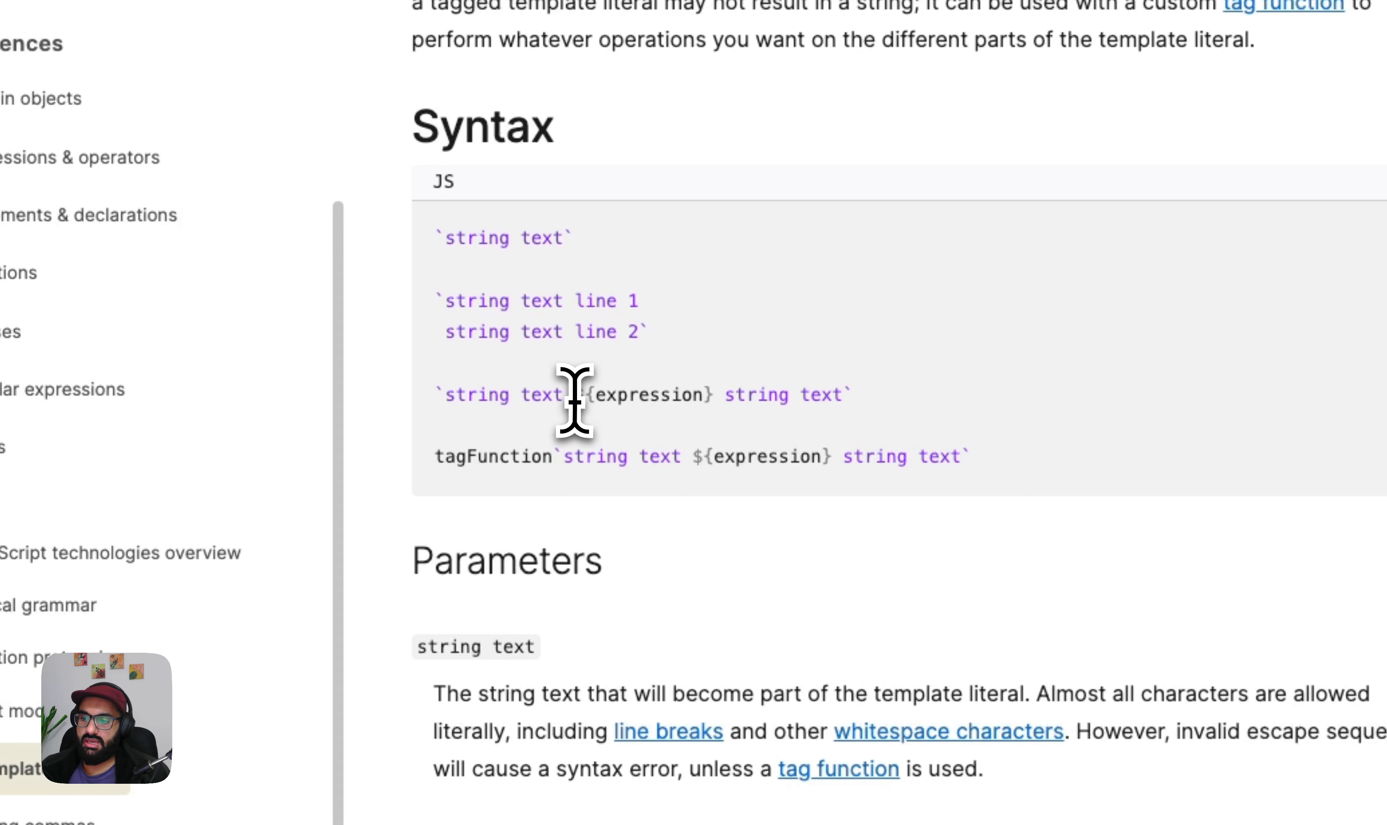
pyautogui.moveTo(573, 394); pyautogui.dragTo(714, 400)
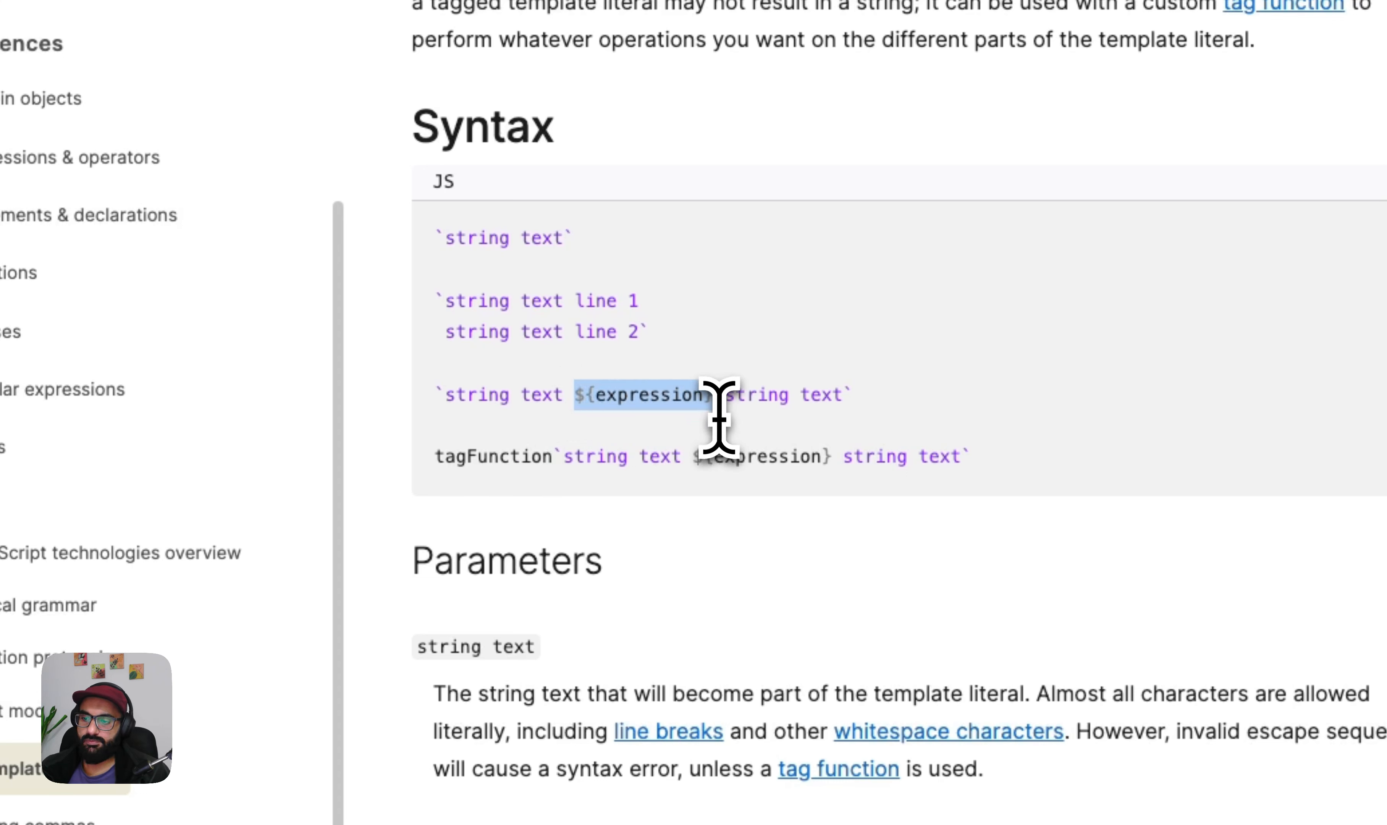
pyautogui.click(692, 417)
pyautogui.moveTo(573, 397); pyautogui.dragTo(713, 403)
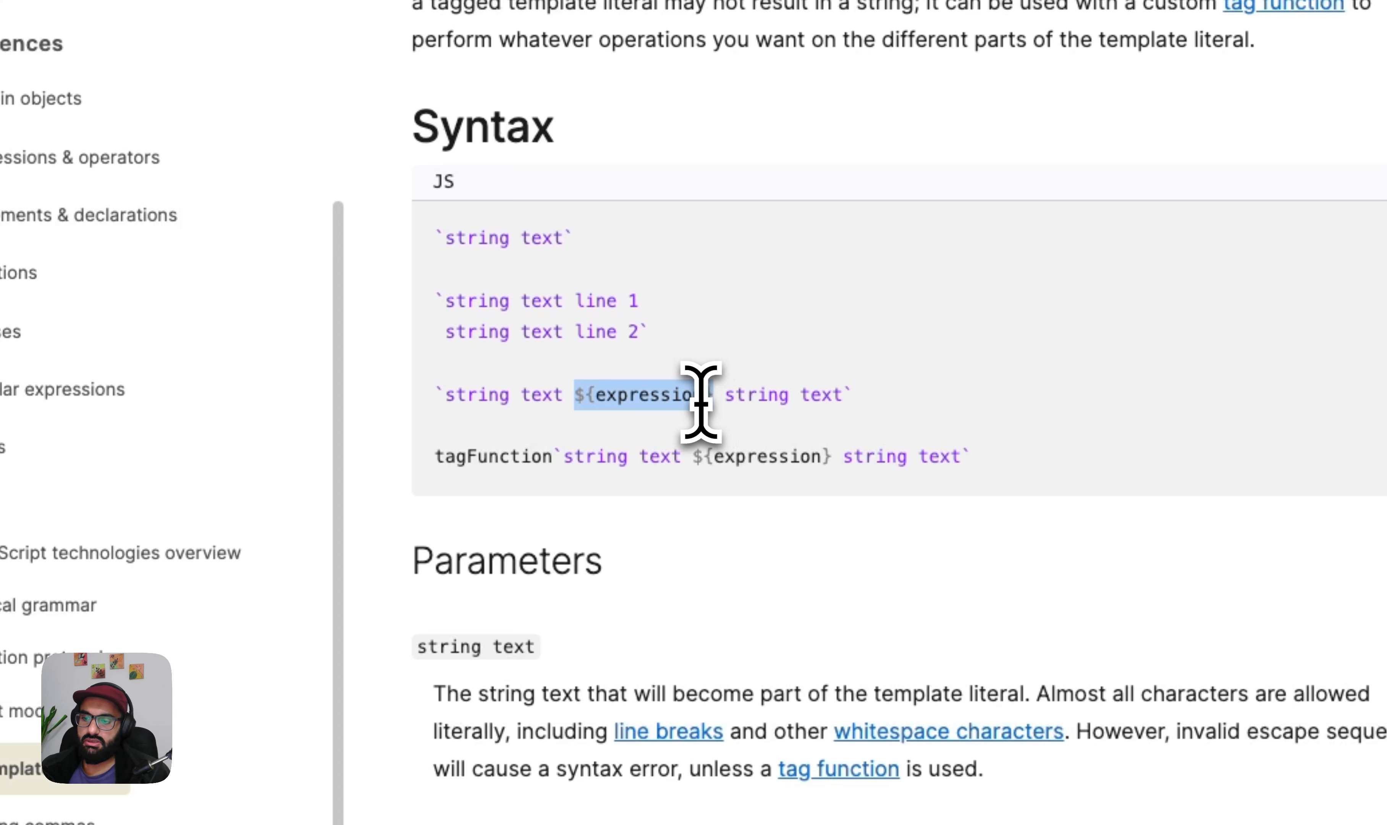
pyautogui.click(742, 401)
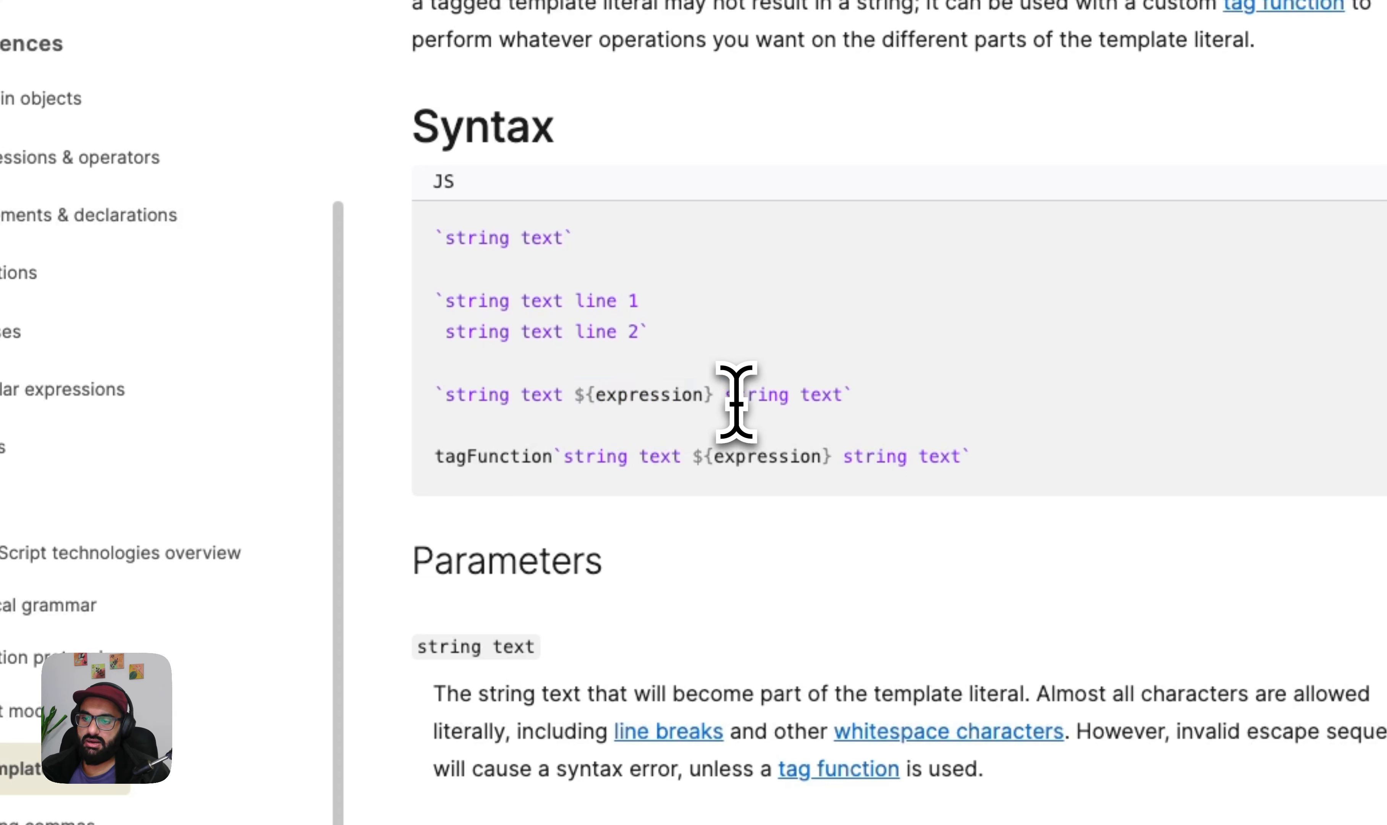
pyautogui.moveTo(729, 401); pyautogui.dragTo(852, 439)
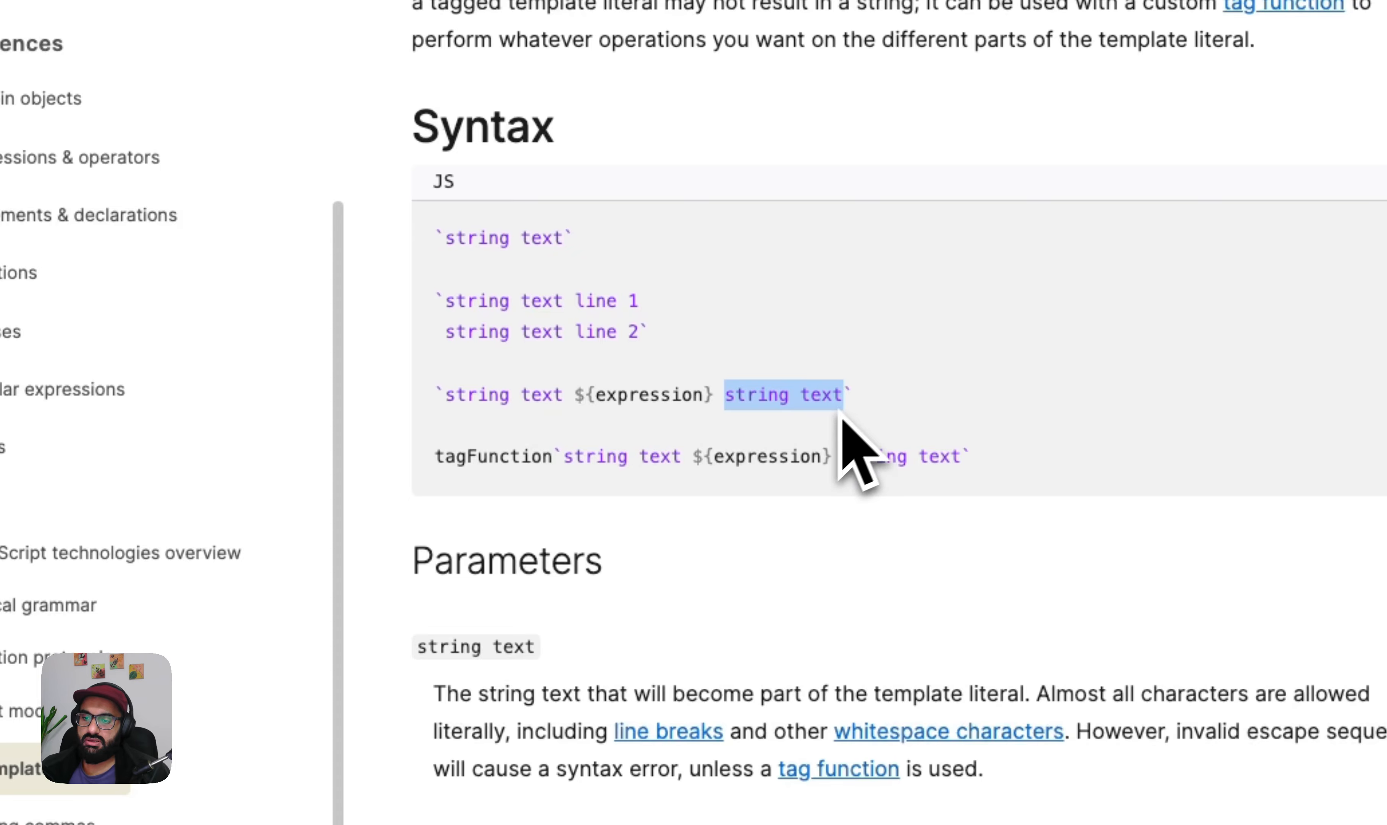
pyautogui.click(727, 400)
pyautogui.moveTo(728, 400); pyautogui.dragTo(857, 408)
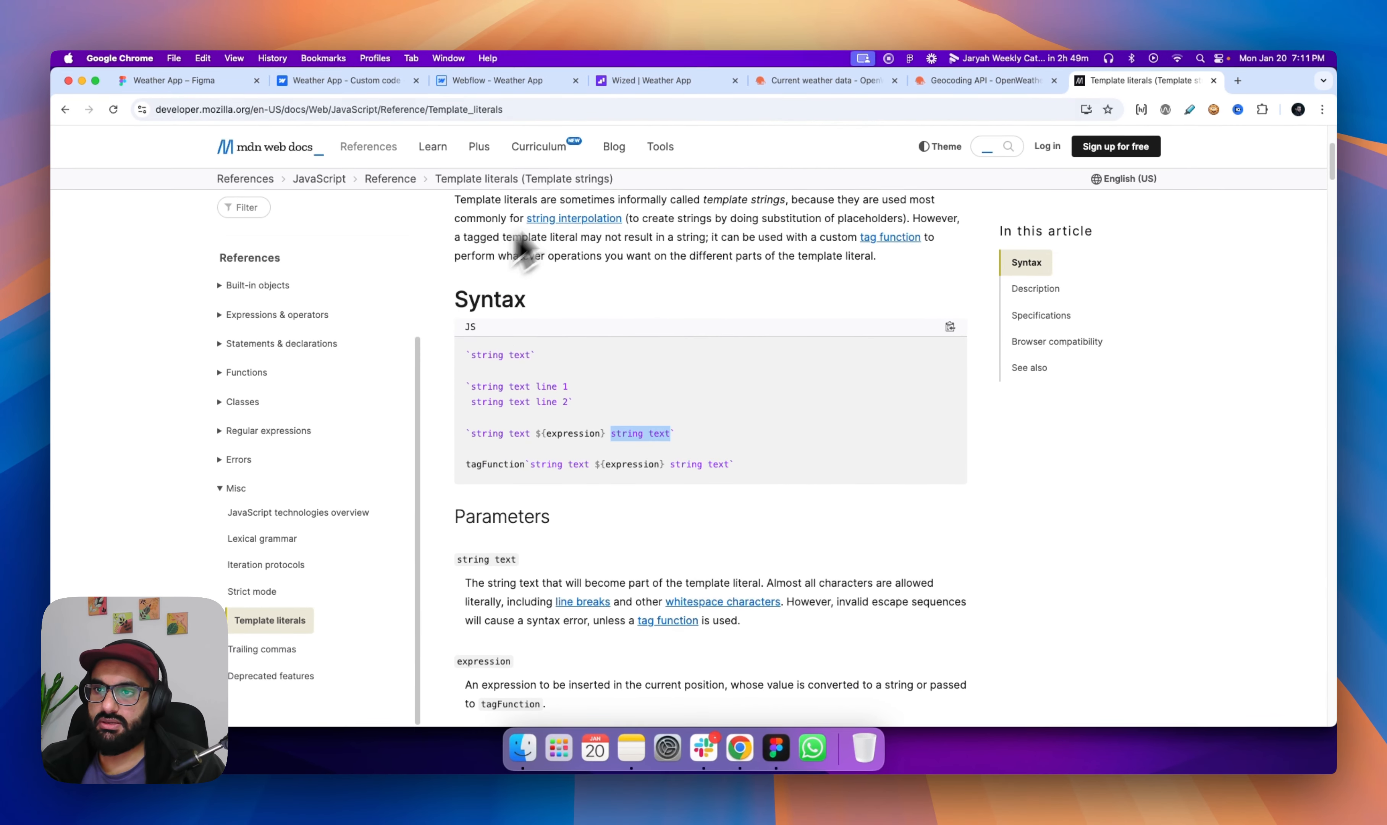
# Back in Wized, rewrite the city_temp return value as the template literal `${celsius.toFixed(0)}`.
pyautogui.click(720, 84)
pyautogui.click(455, 493)
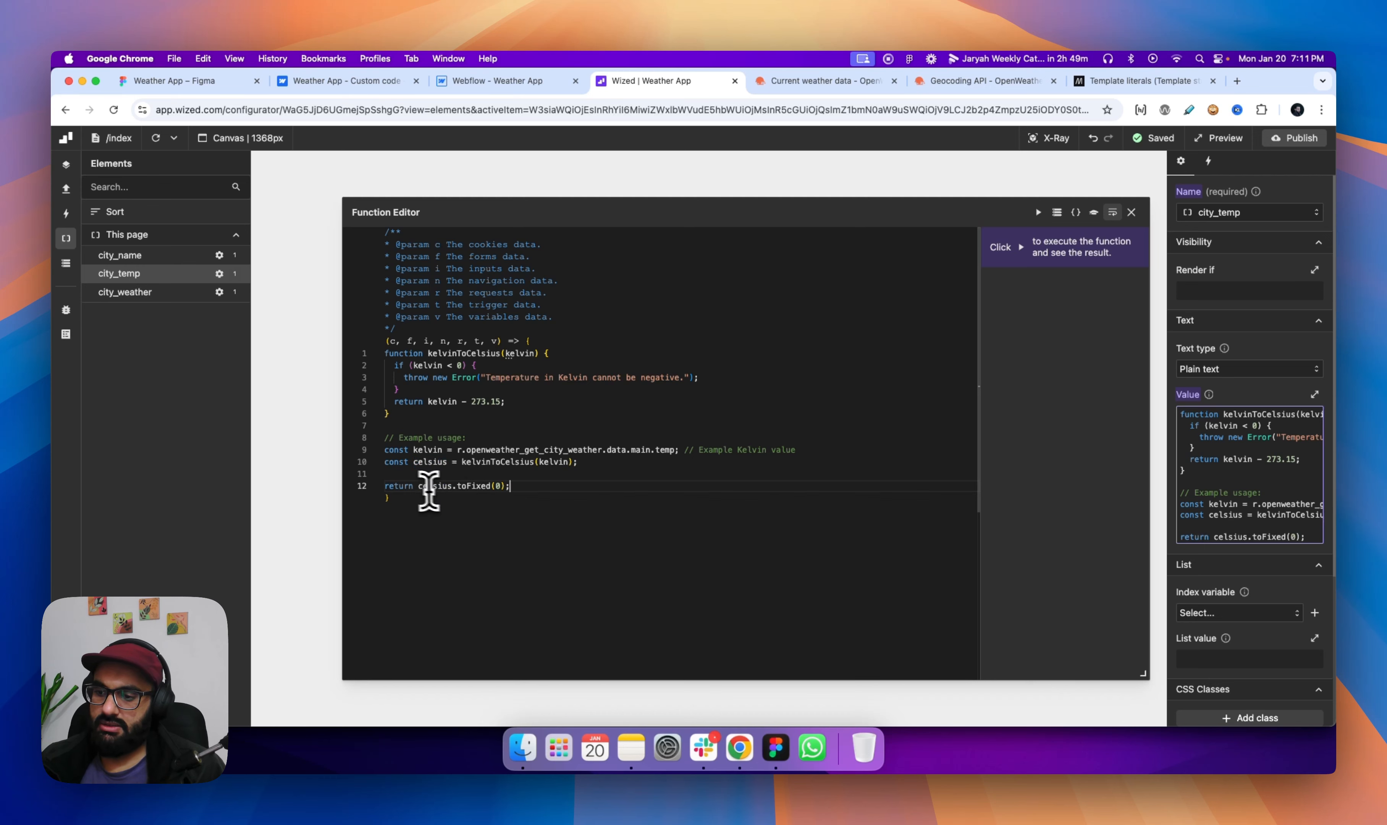
pyautogui.click(418, 487)
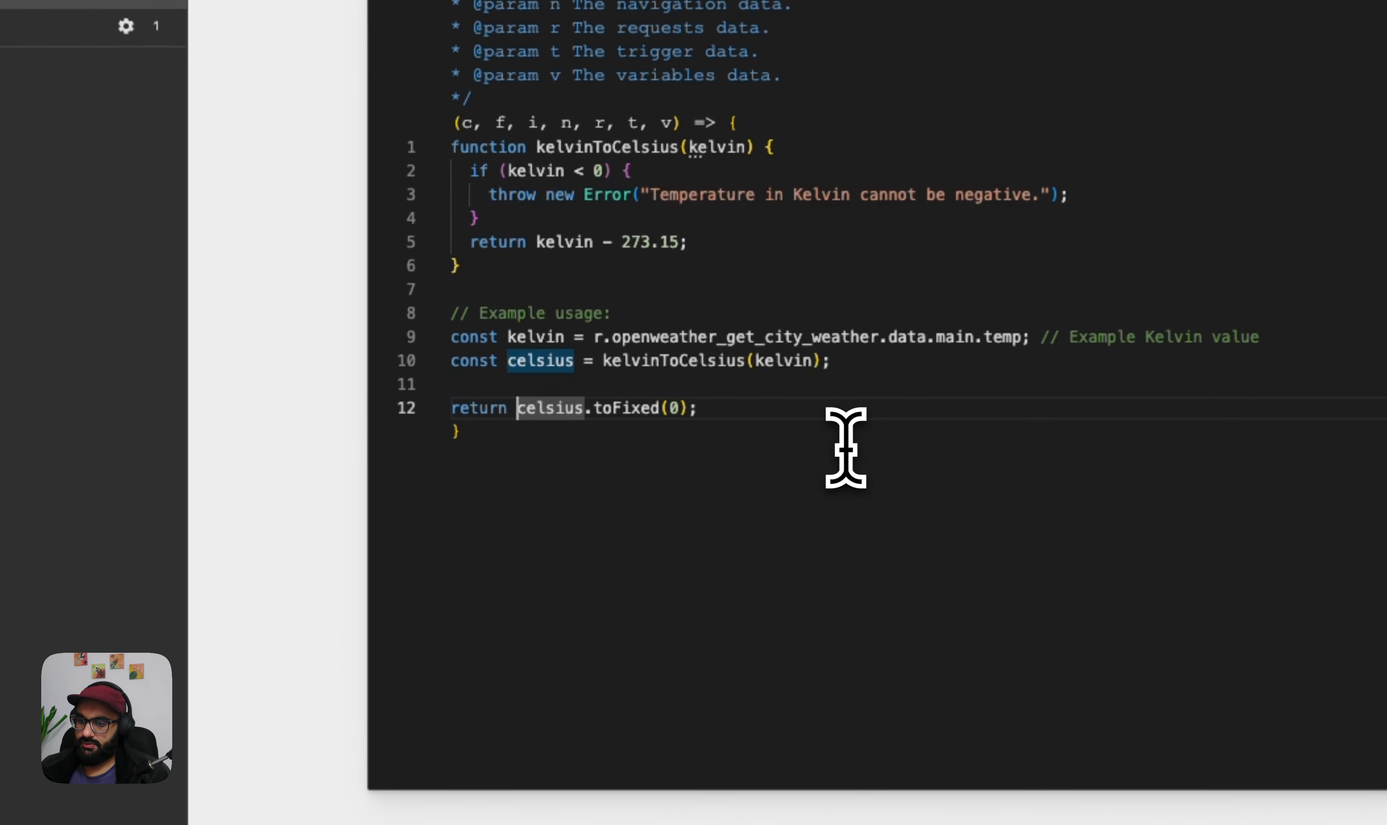
pyautogui.write('`')
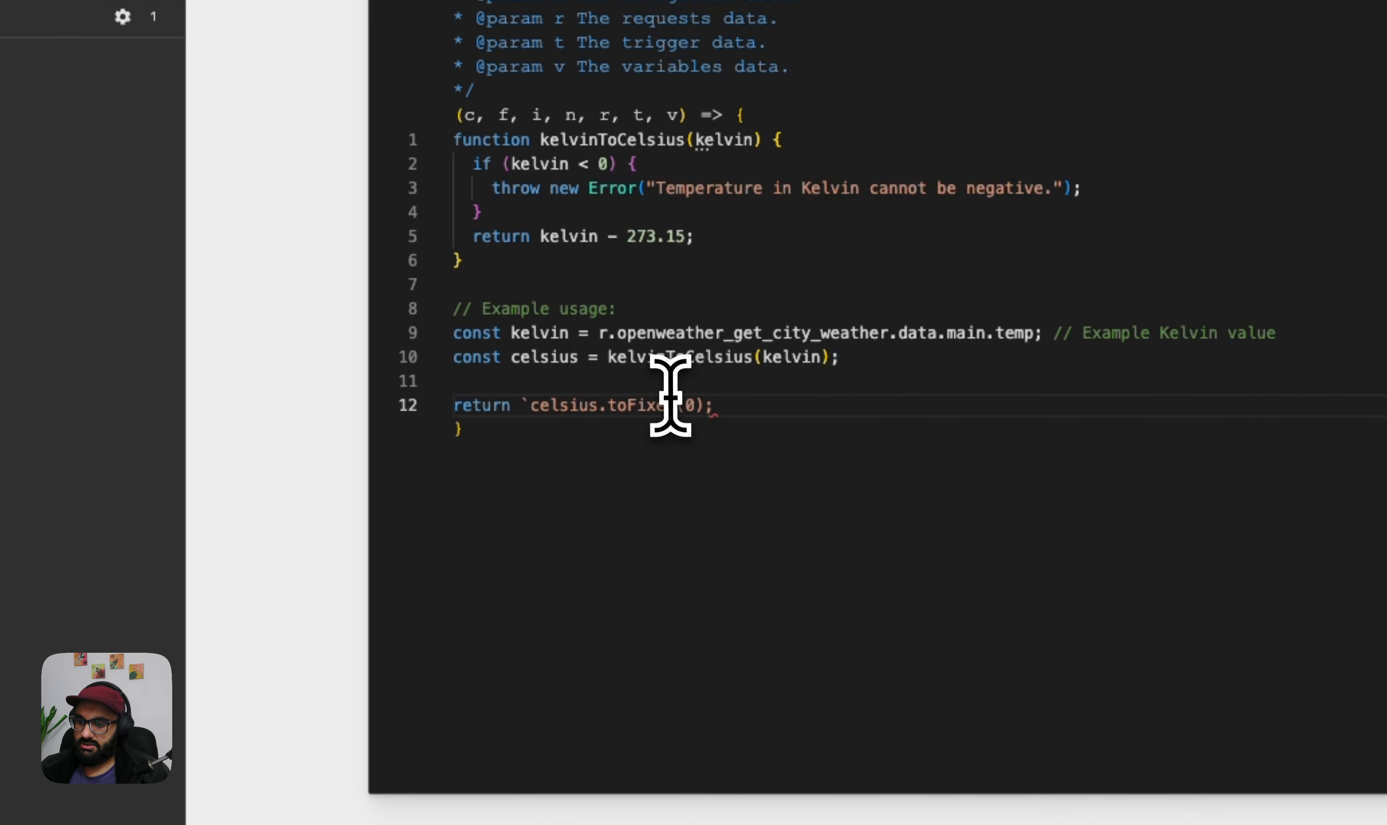
pyautogui.click(701, 405)
pyautogui.write('`')
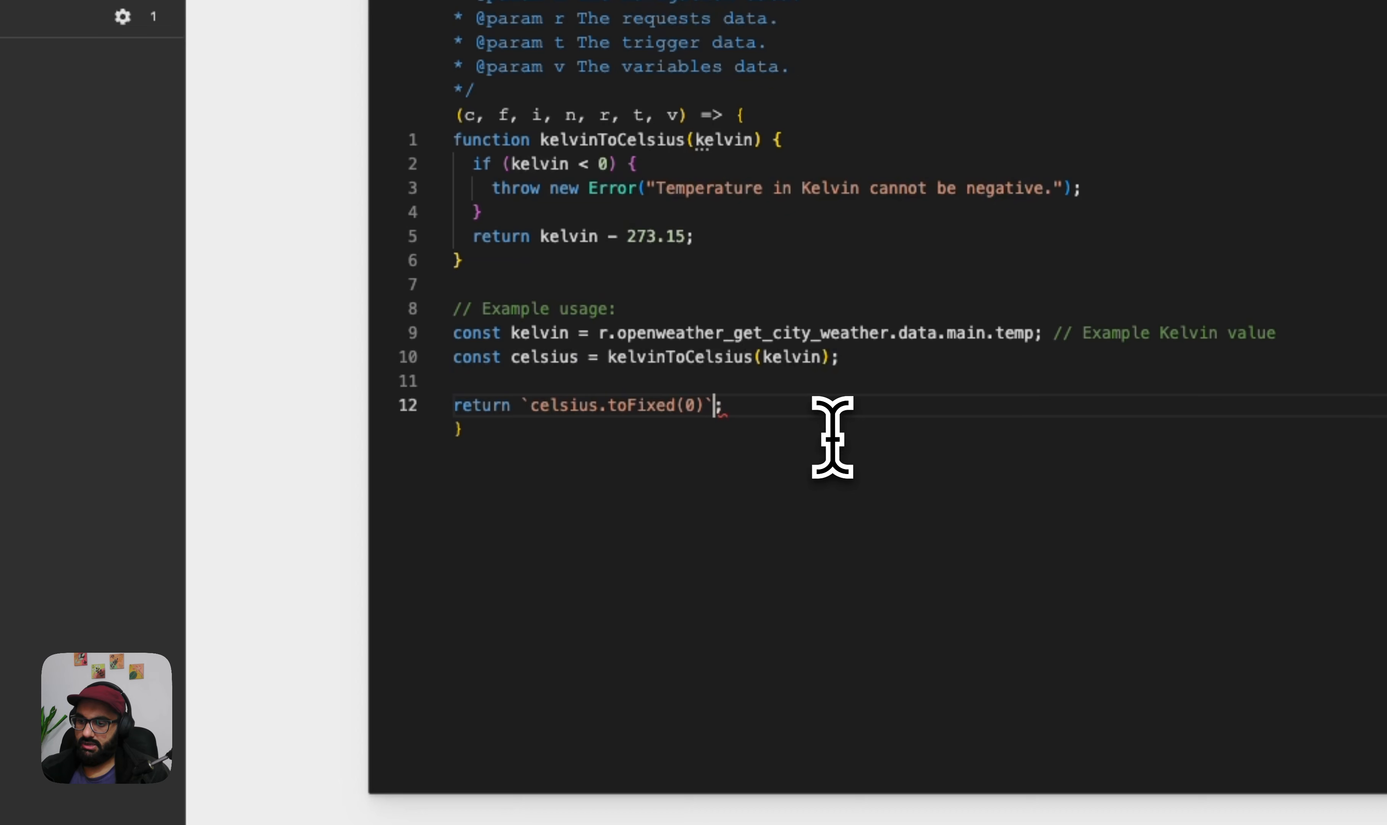
pyautogui.moveTo(532, 405); pyautogui.dragTo(704, 406)
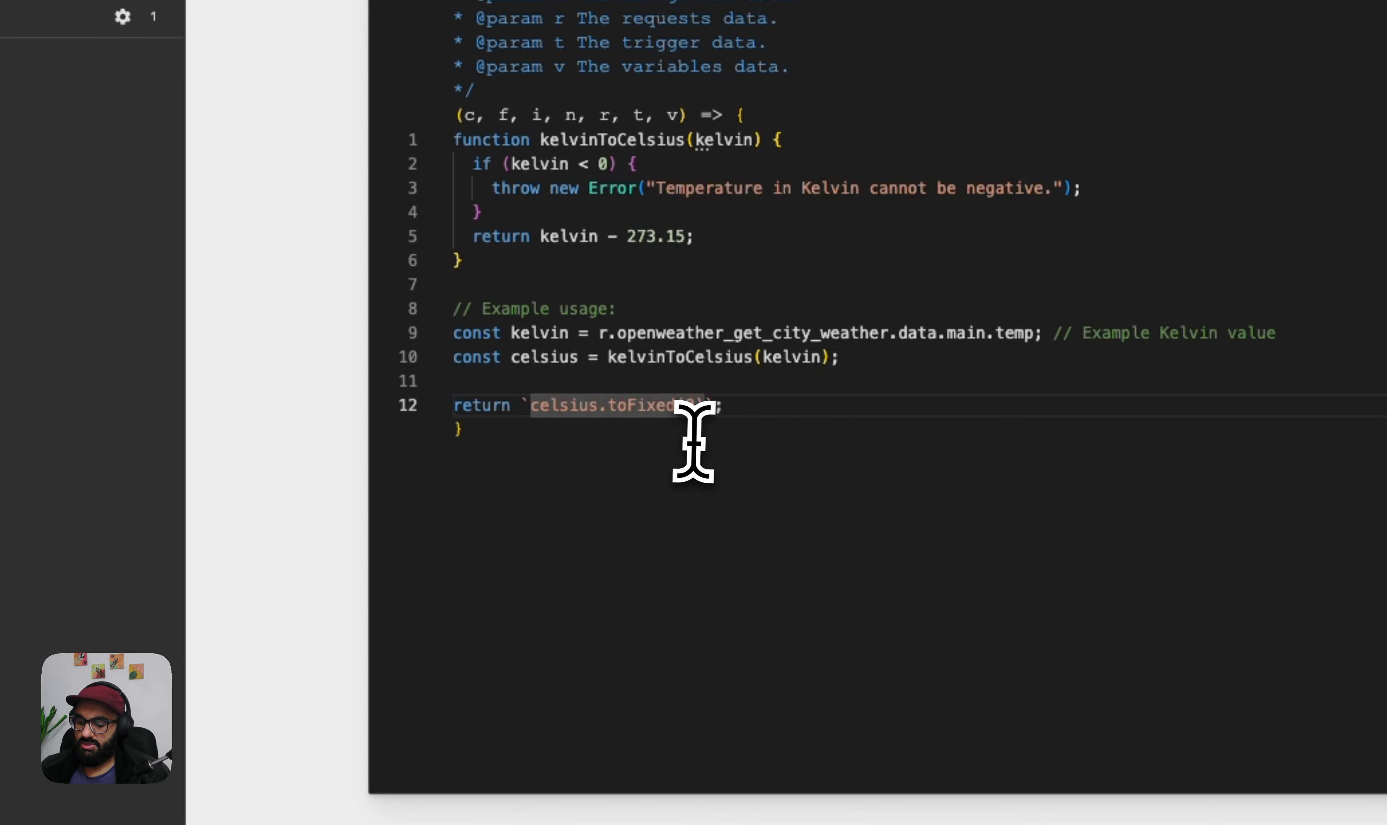
pyautogui.write('${')
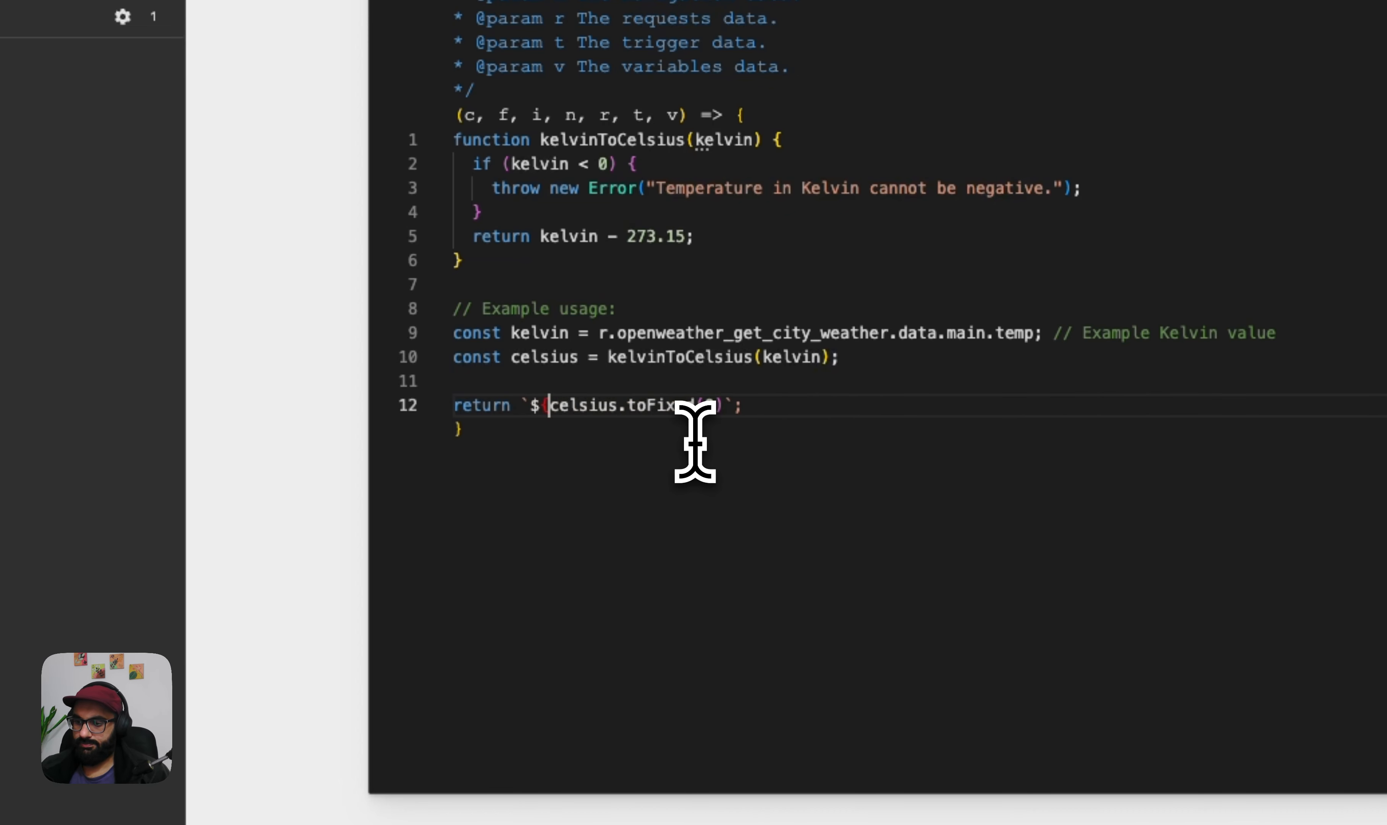
pyautogui.press('Right')
pyautogui.press('Right')
pyautogui.press('Right')
pyautogui.press('Right')
pyautogui.press('Right')
pyautogui.press('Right')
pyautogui.press('Right')
pyautogui.press('Right')
pyautogui.press('Right')
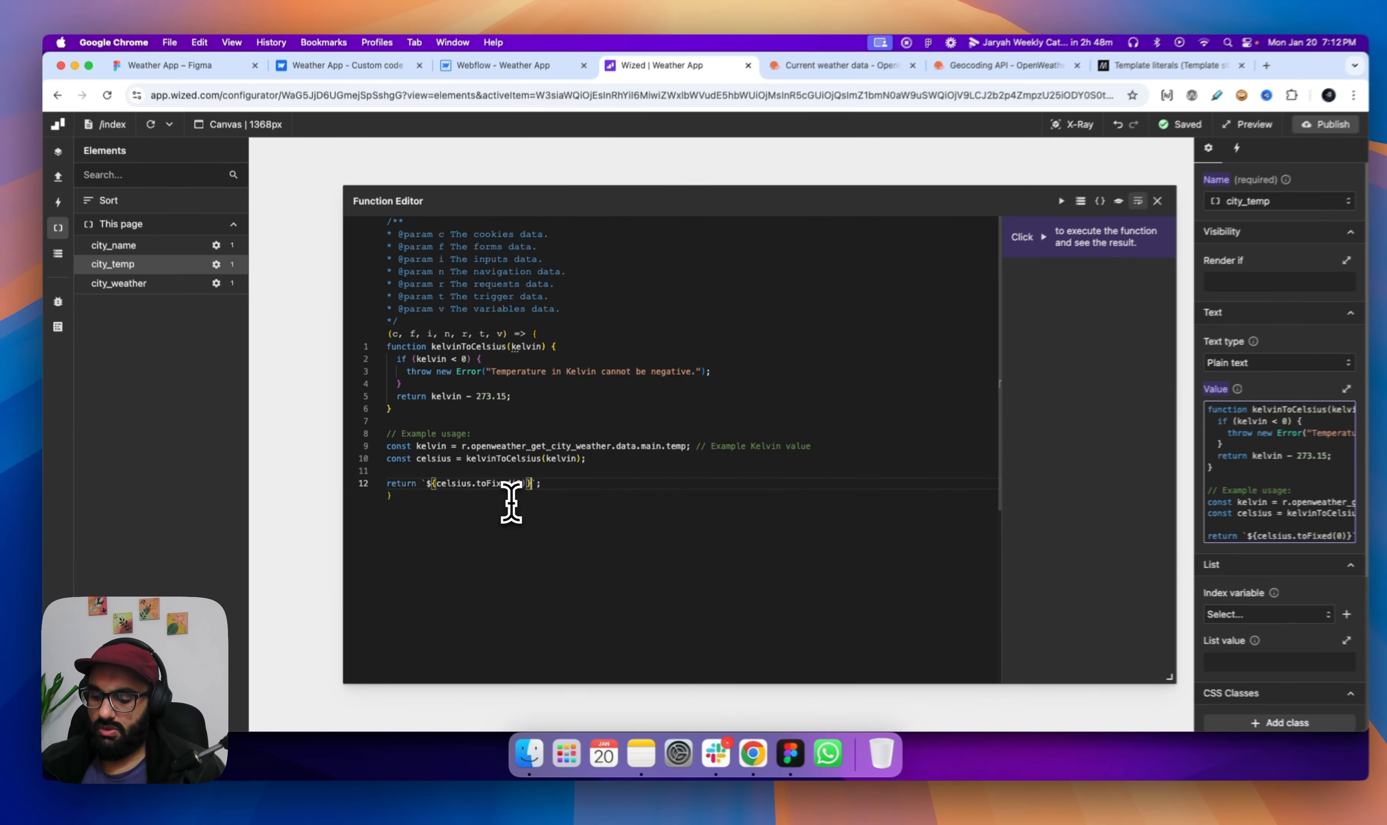
# Search the web for degree centigrade symbol and add °C directly after the closing brace in city_temp's return template literal.
pyautogui.click(1237, 80)
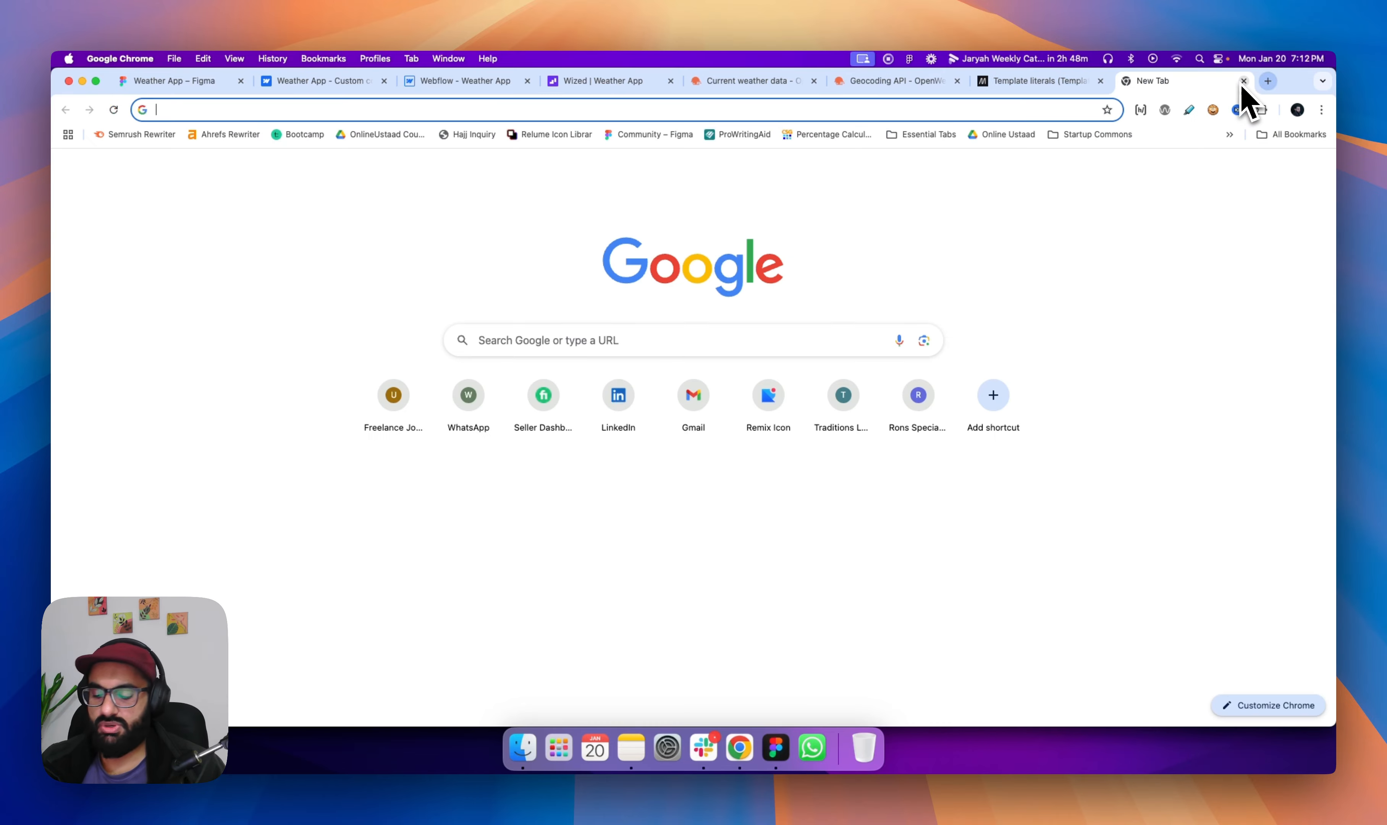
pyautogui.write('degree centigra')
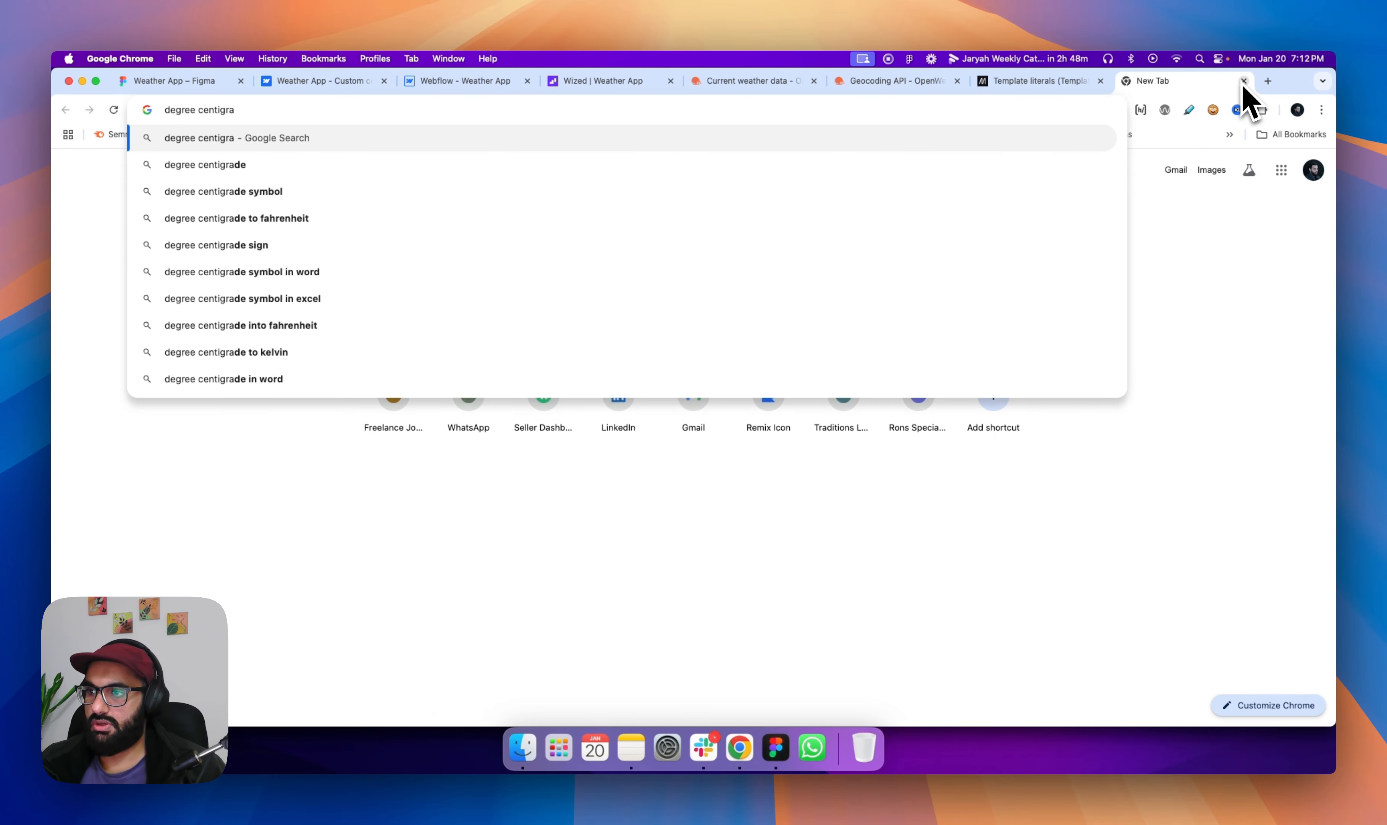
pyautogui.press('Down')
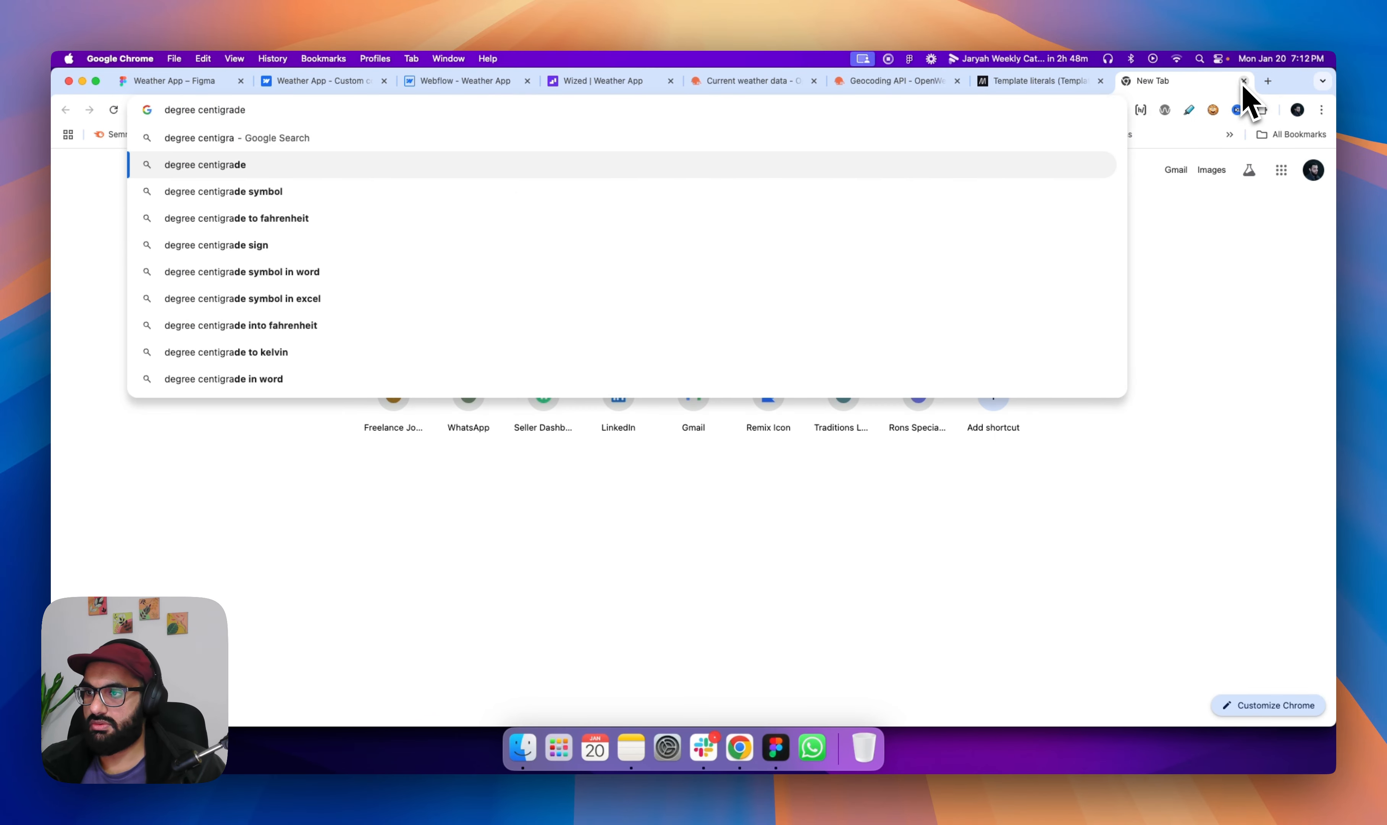
pyautogui.press('Down')
pyautogui.press('Return')
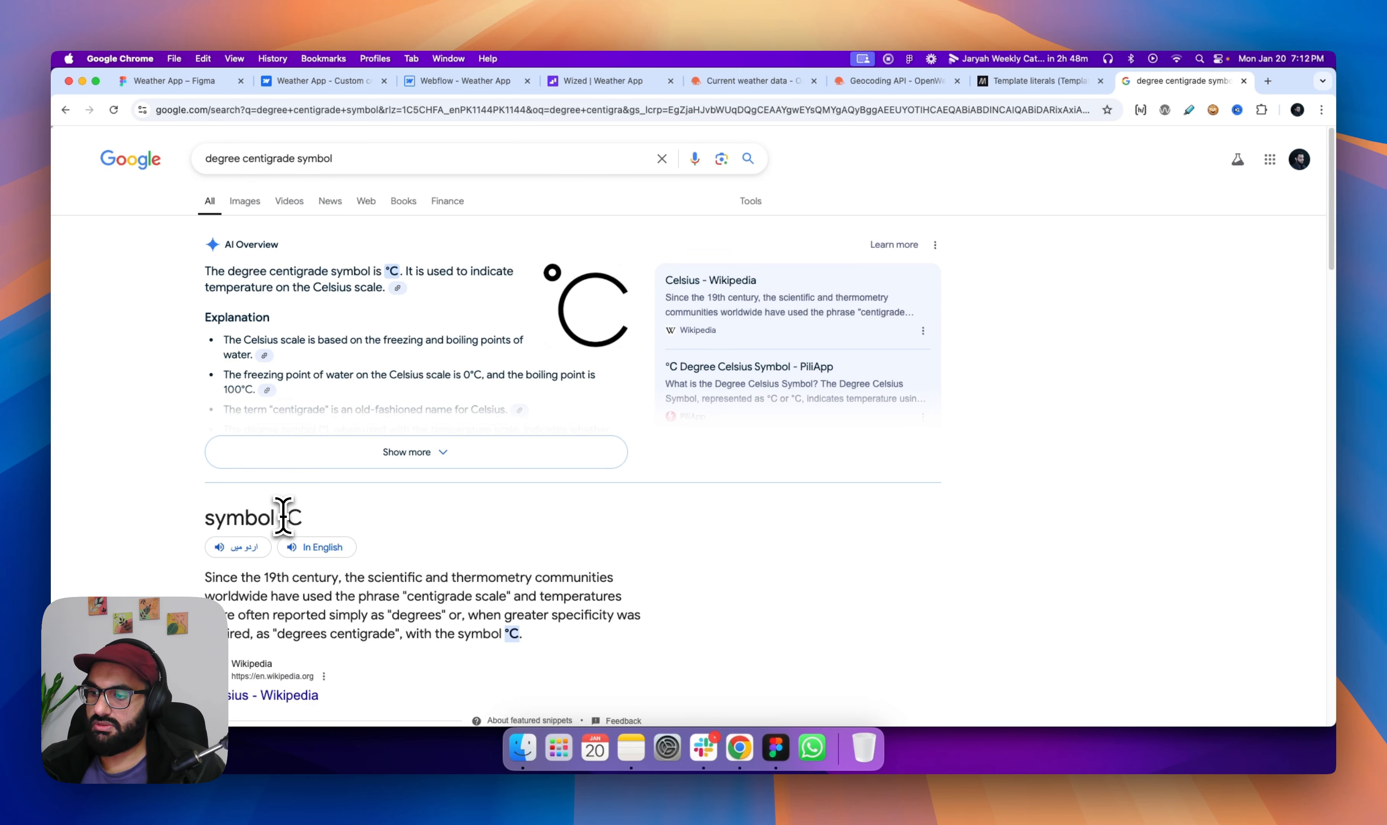
pyautogui.click(566, 83)
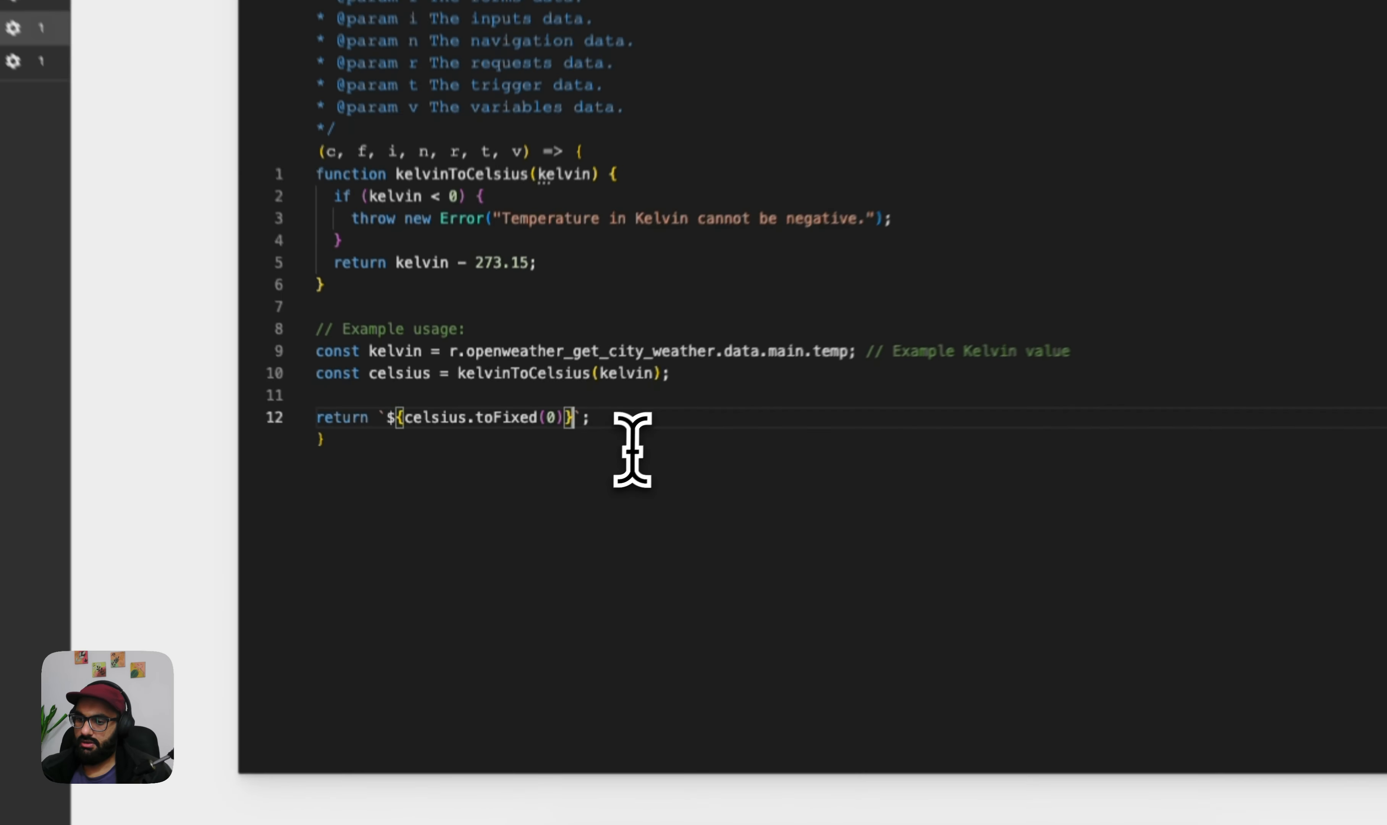
pyautogui.write('°C')
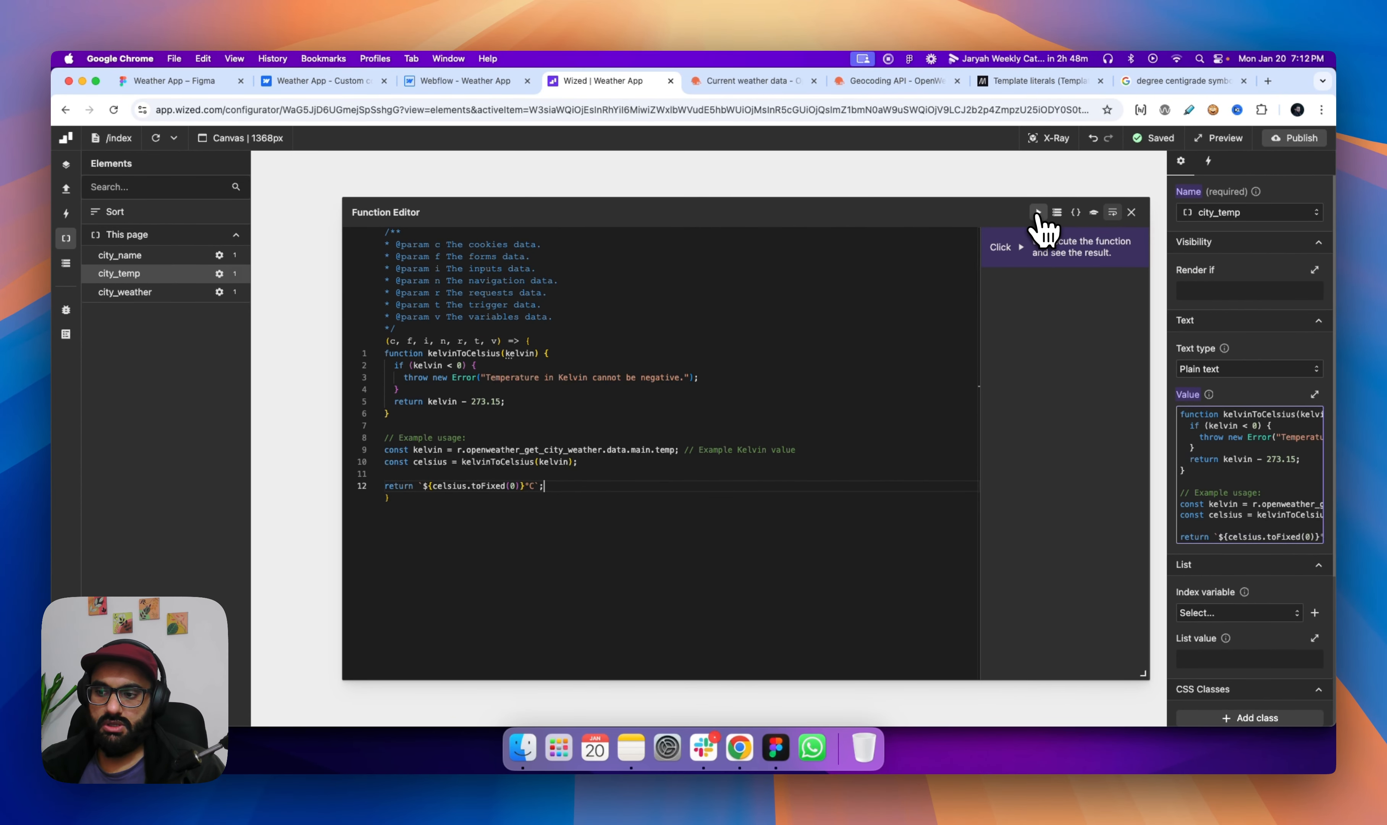
# Run the city_temp function to check its output, and close the function editor.
pyautogui.click(1038, 213)
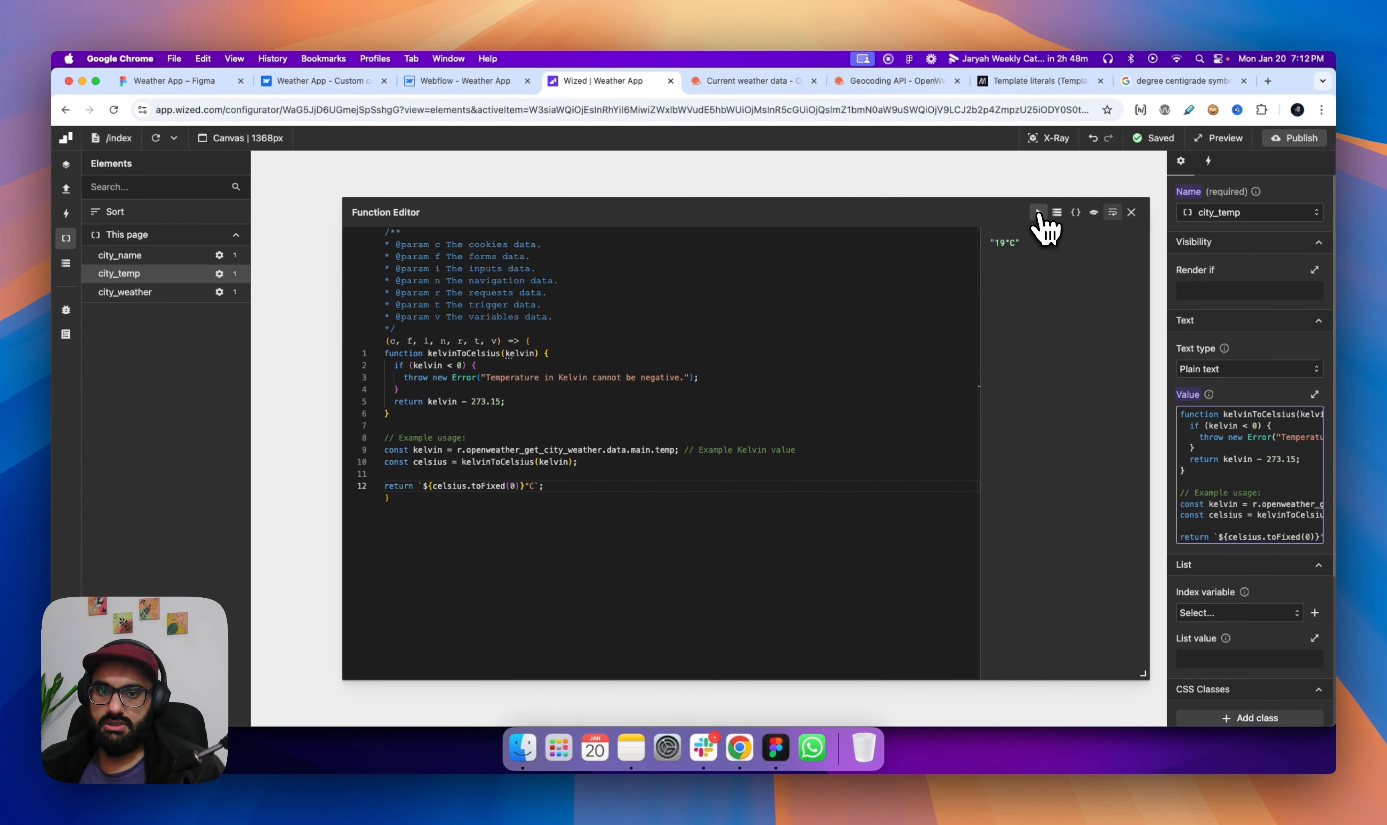
pyautogui.click(1018, 250)
pyautogui.click(1129, 215)
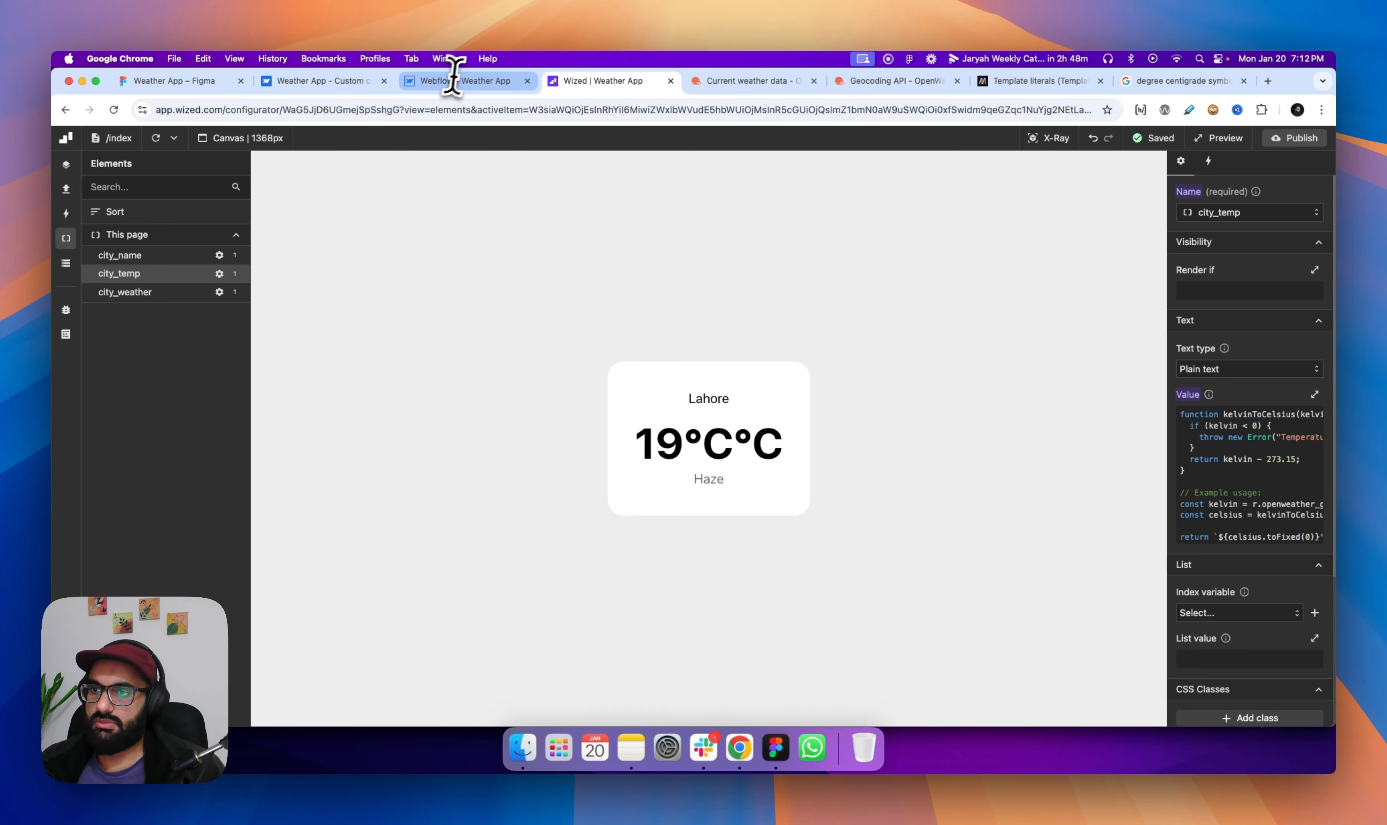
# Publish the Webflow project to the openweather-app.webflow.io staging domain and reload the page canvas in Wized.
pyautogui.click(453, 80)
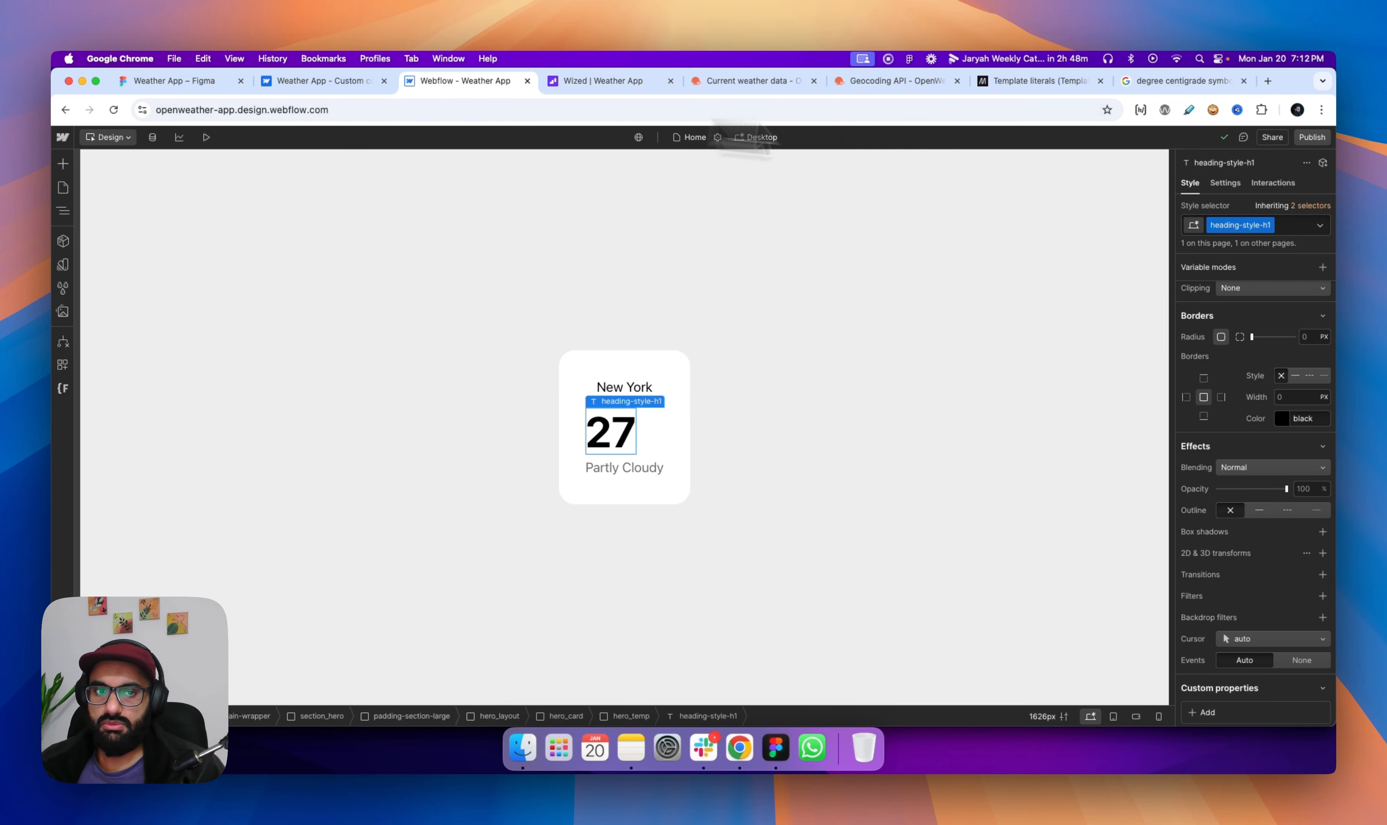
pyautogui.click(1300, 138)
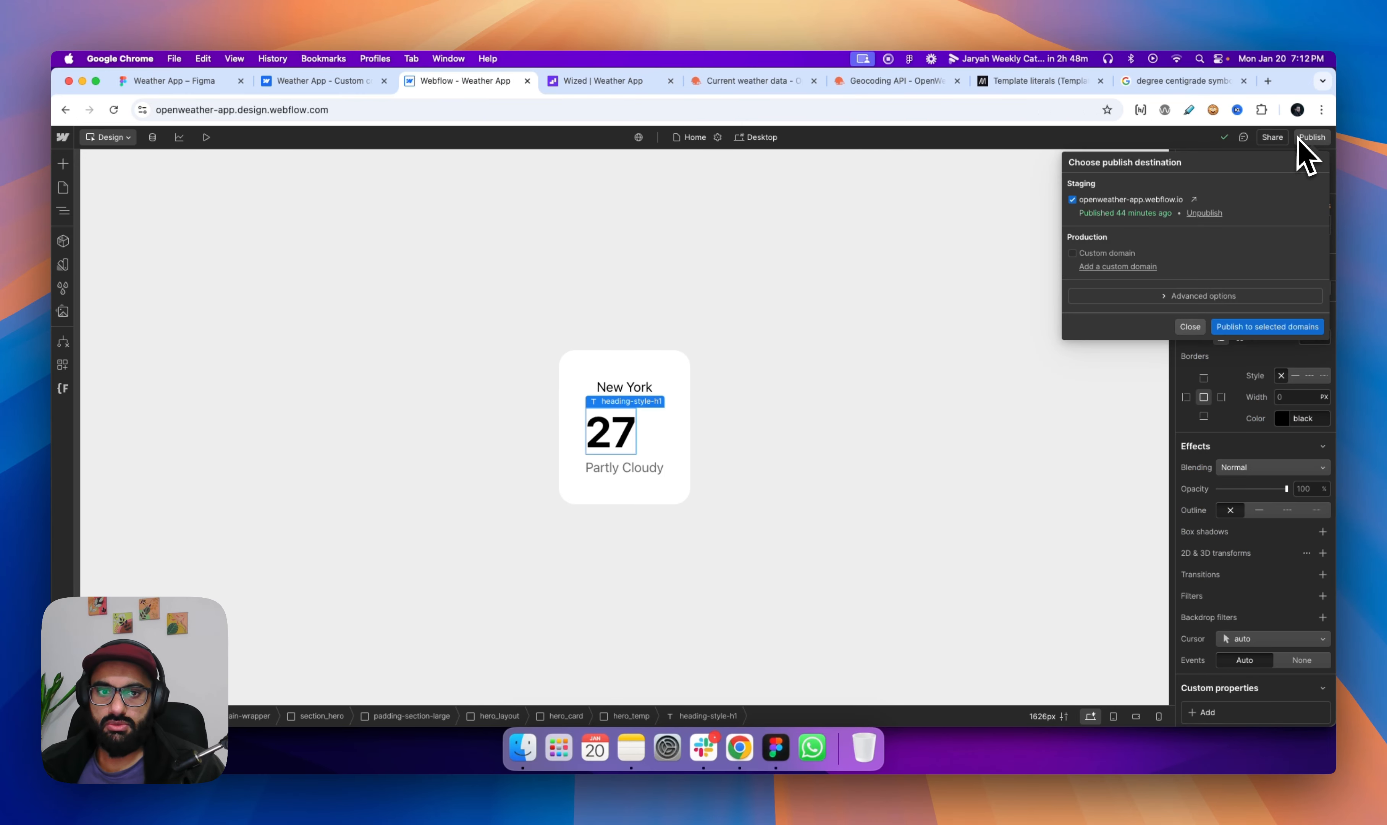
pyautogui.click(1233, 328)
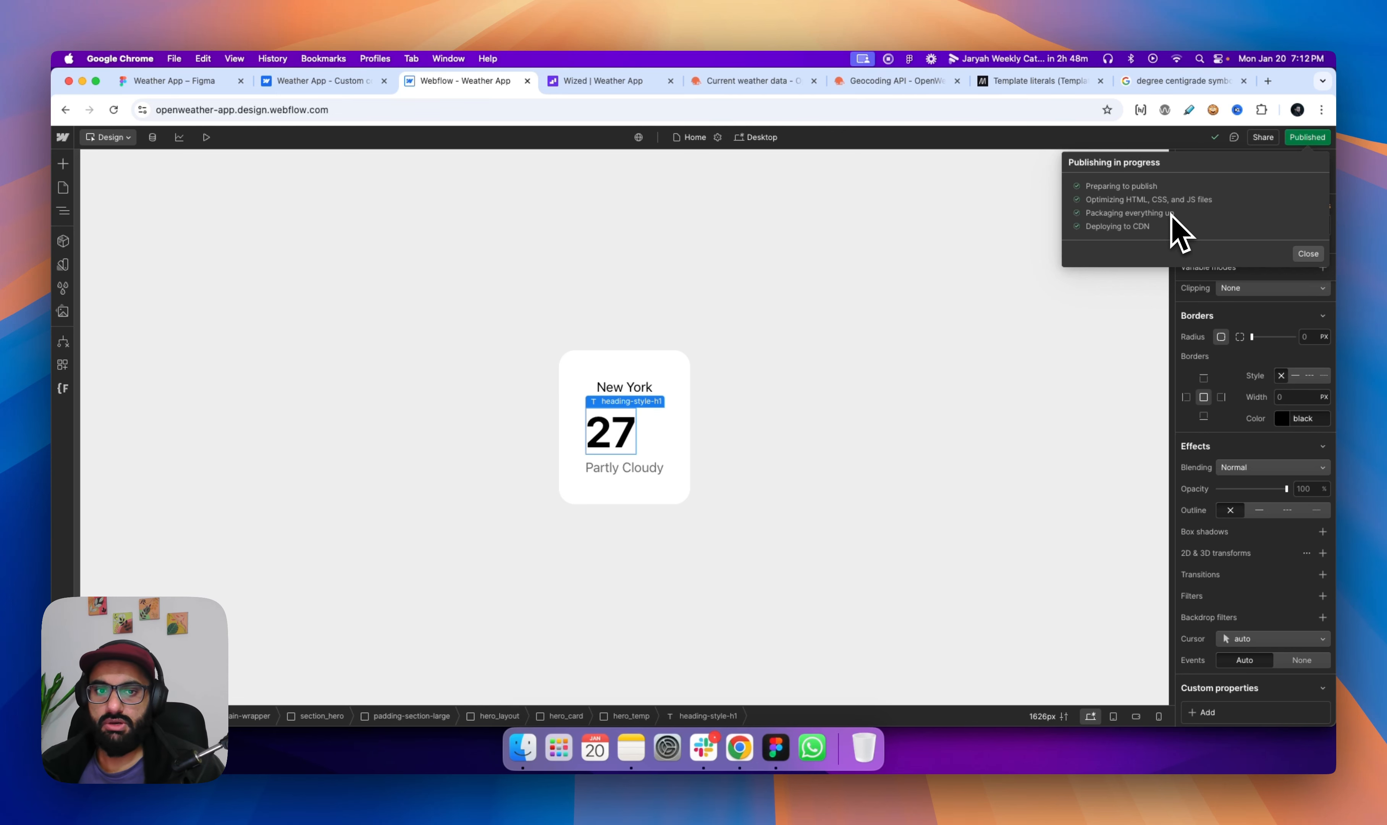
pyautogui.click(575, 84)
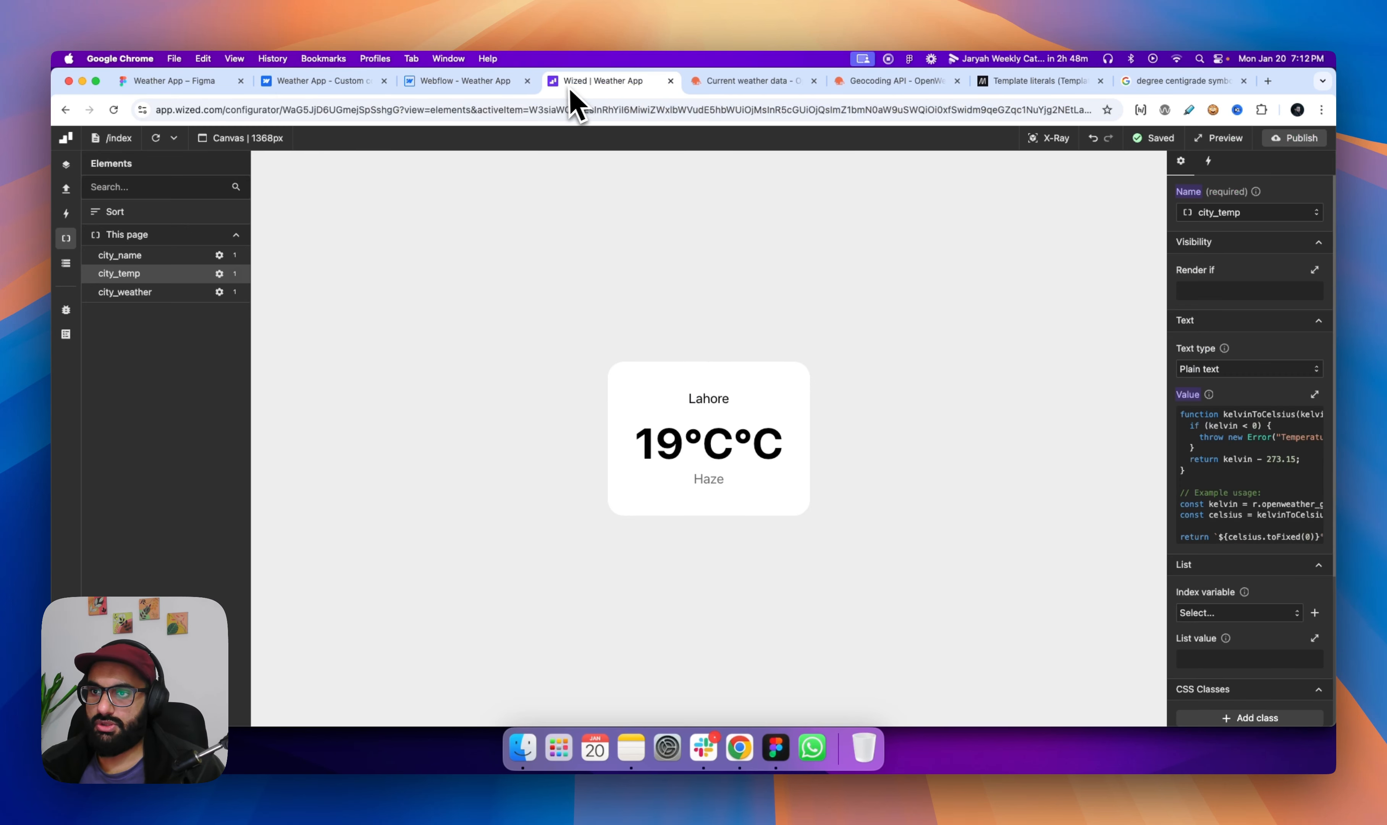
pyautogui.click(156, 138)
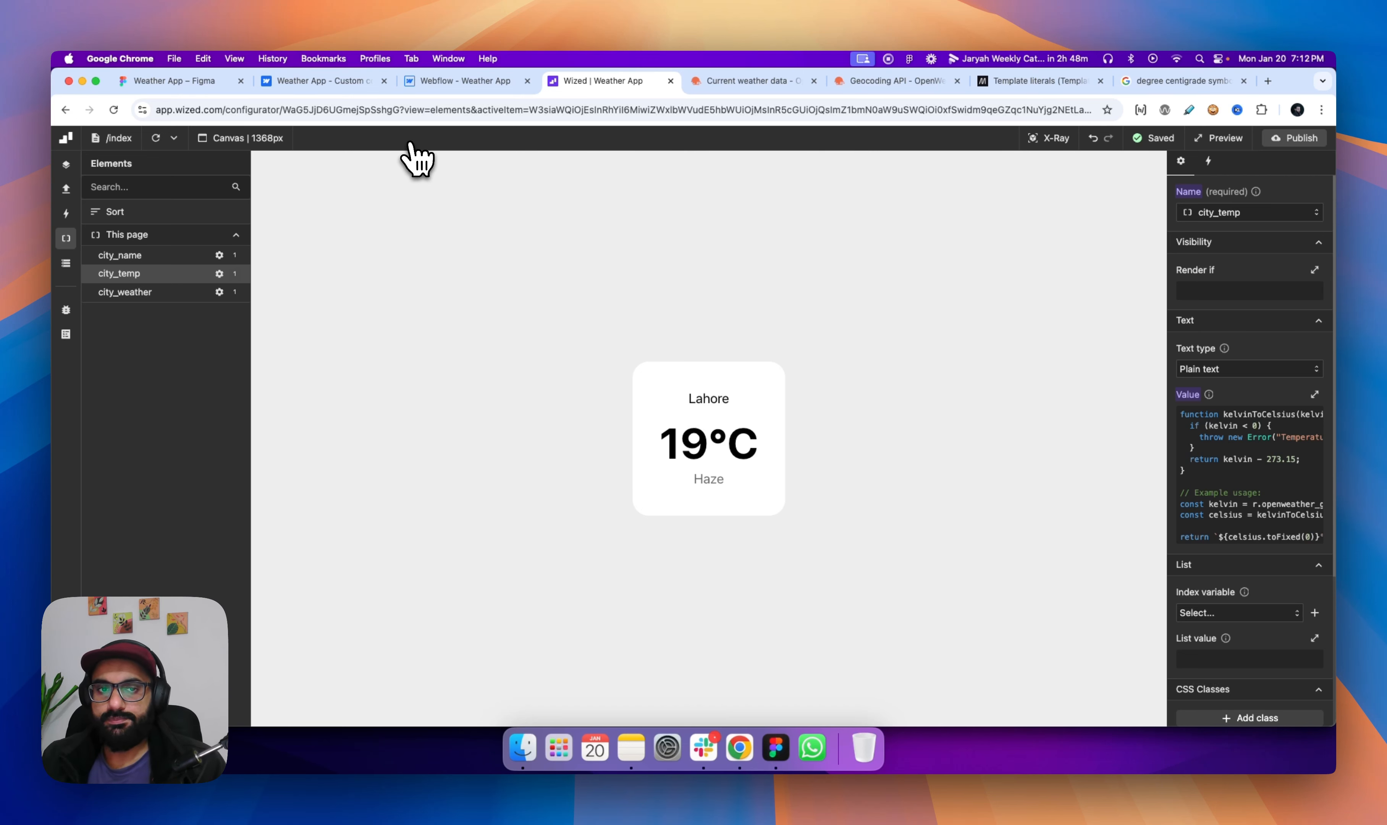
# Close the degree symbol search, search the web for css loaders and open the CSS loaders and Spinners site.
pyautogui.click(1244, 81)
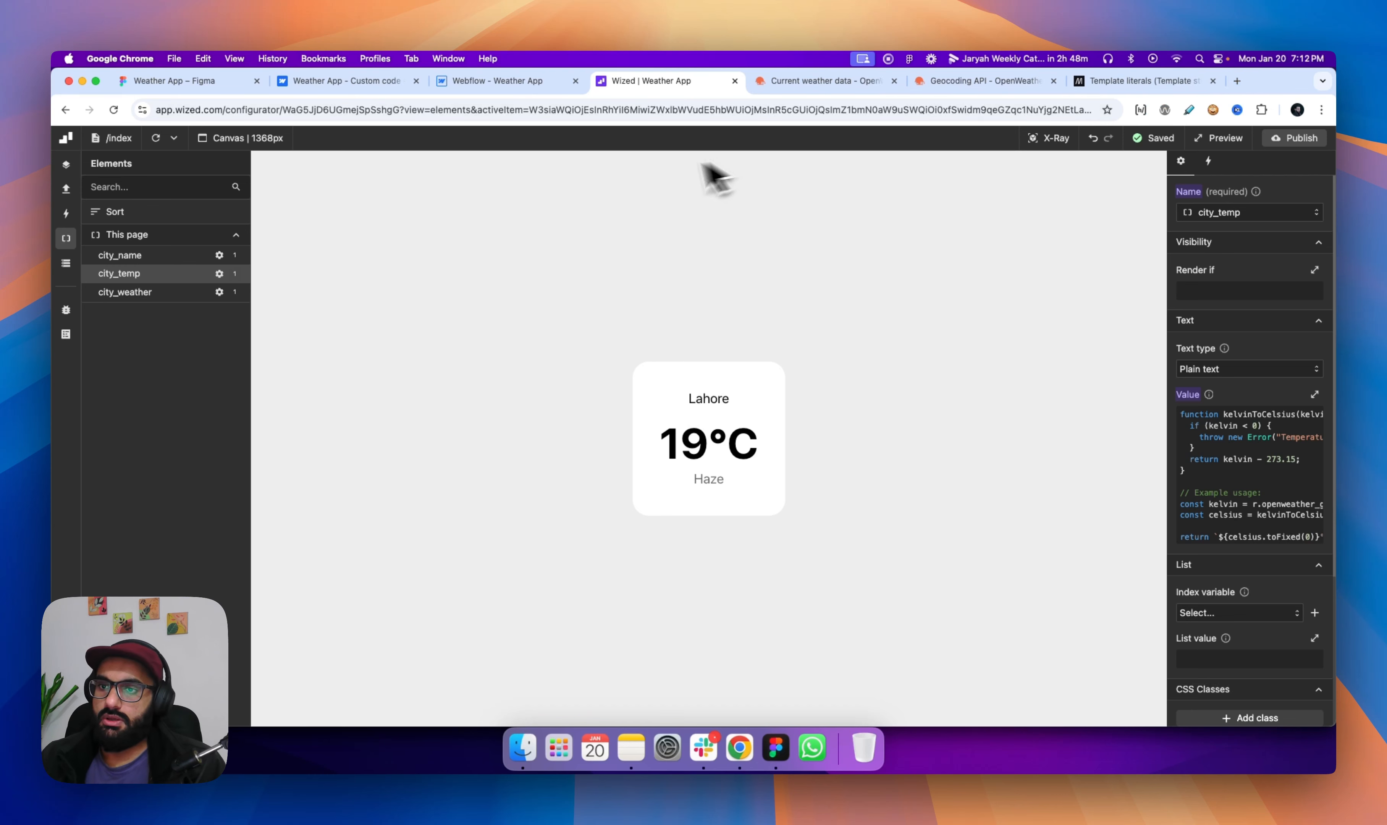
pyautogui.click(1237, 81)
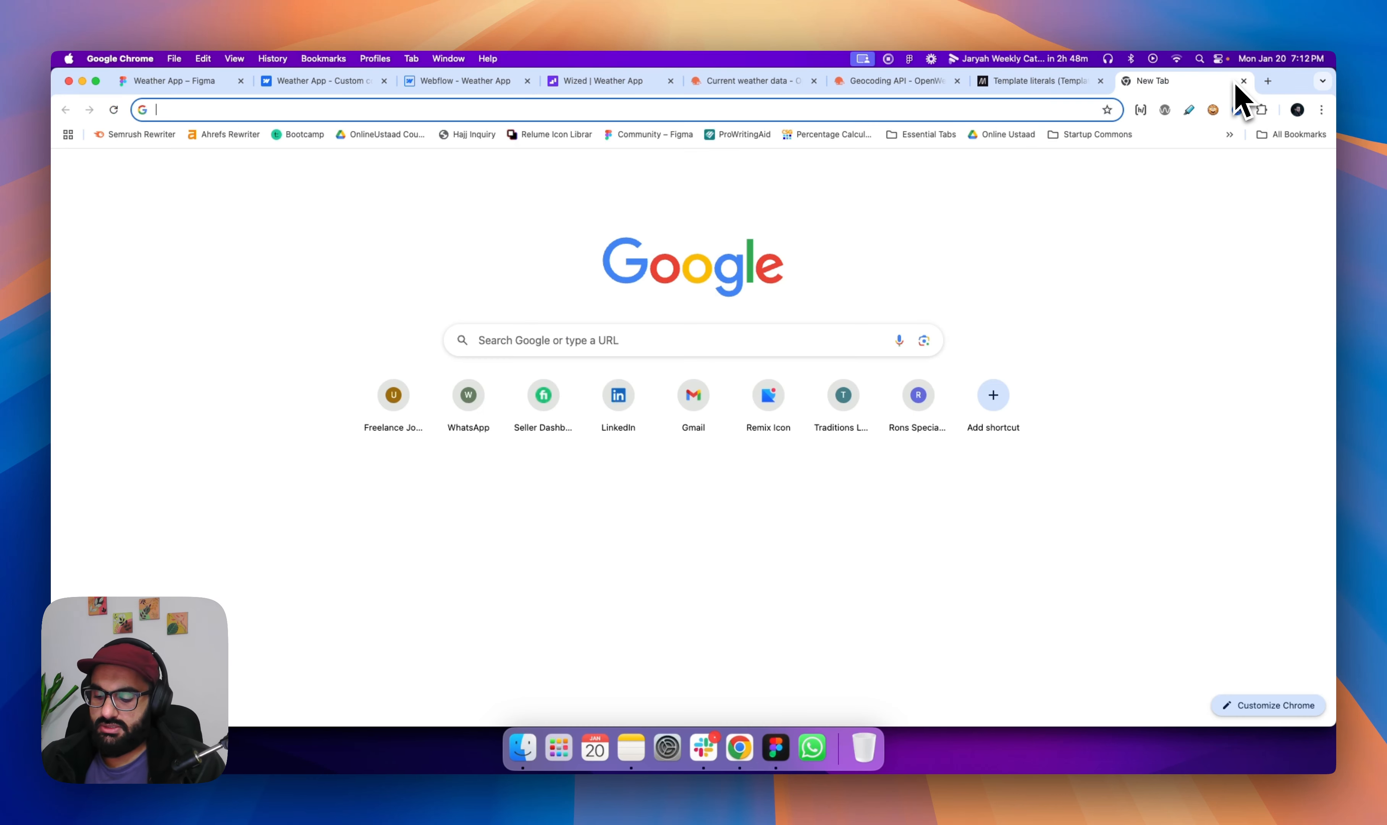
pyautogui.write('css loaders')
pyautogui.press('Return')
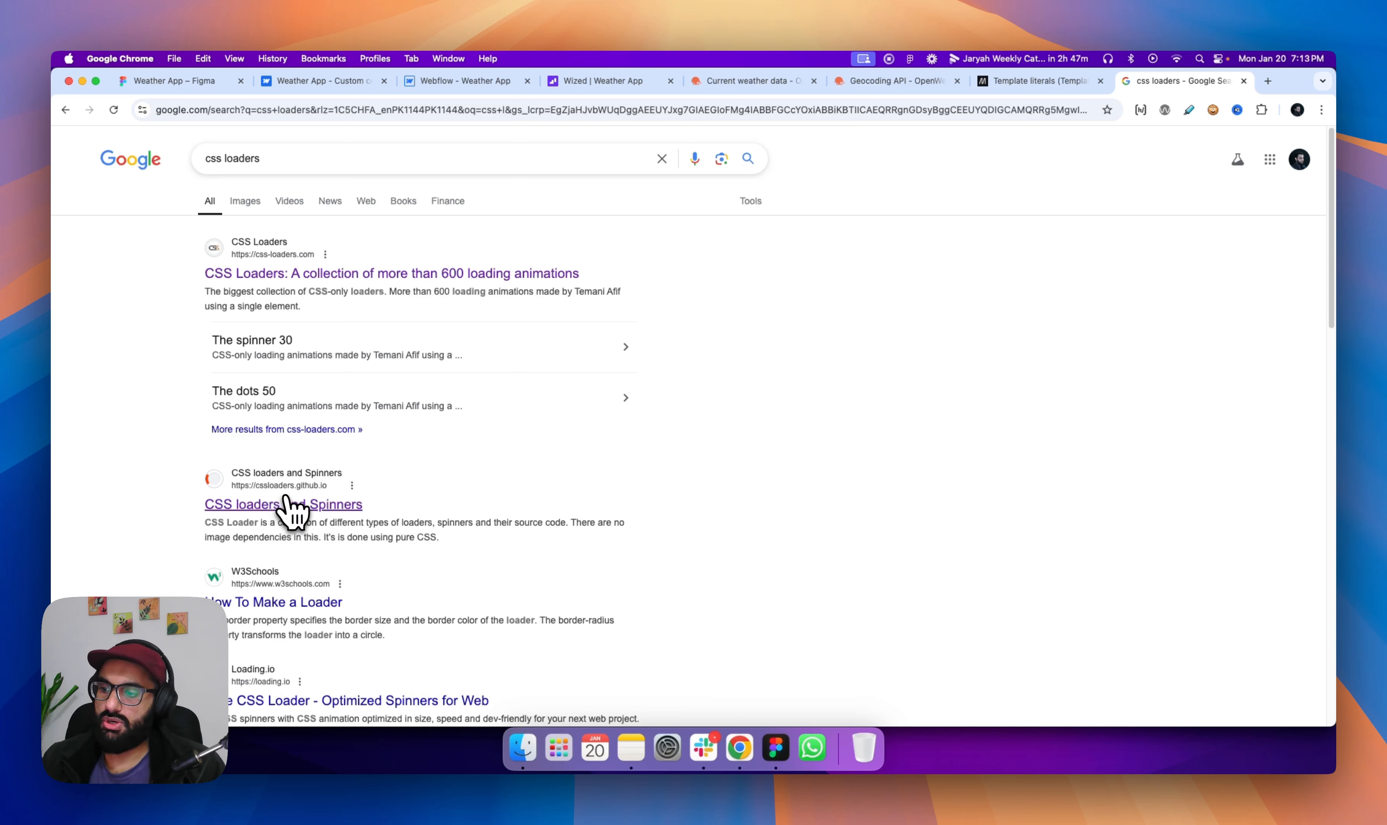
pyautogui.click(323, 508)
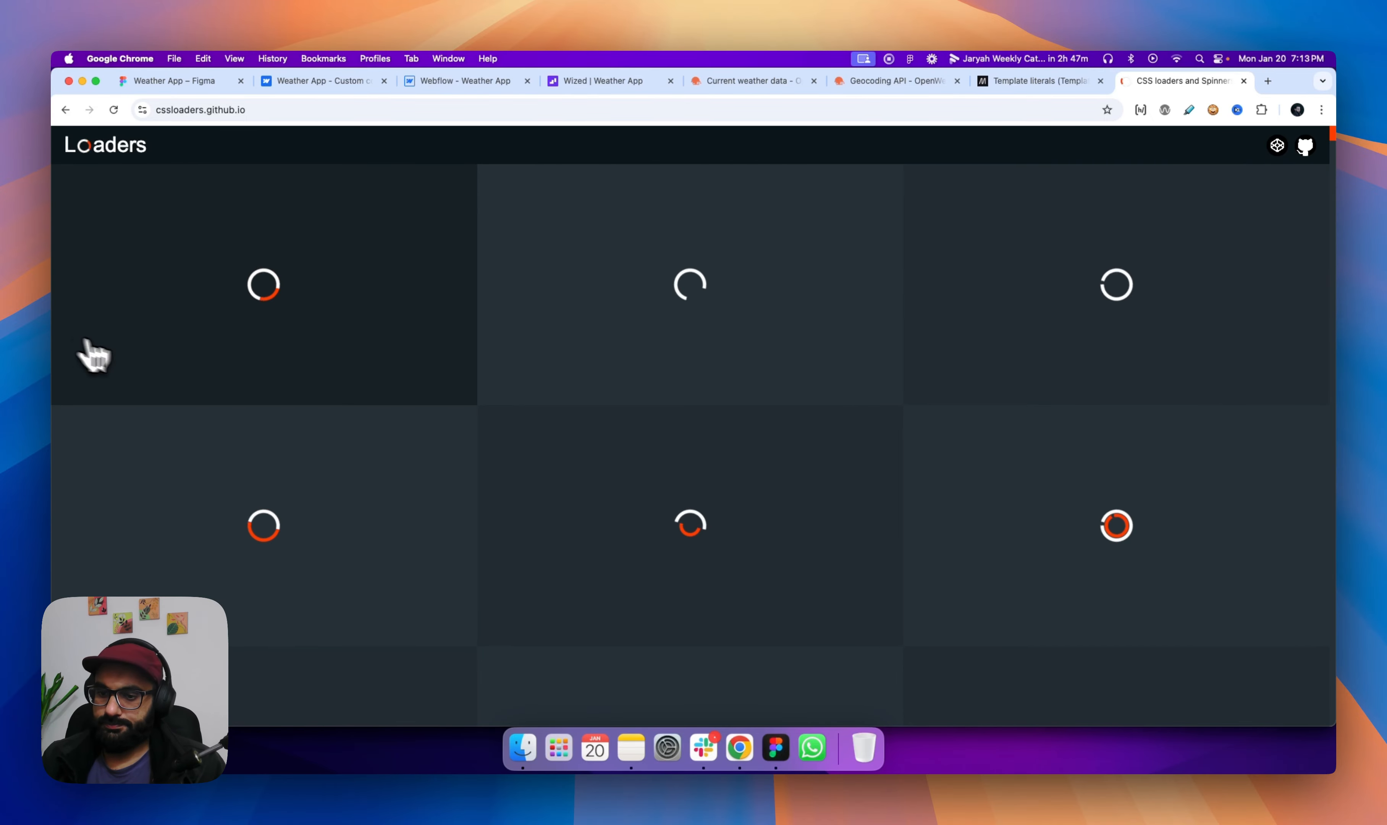
# Open the code of the plain white open-ring spinner in the first row and copy its CSS and its HTML.
pyautogui.click(684, 326)
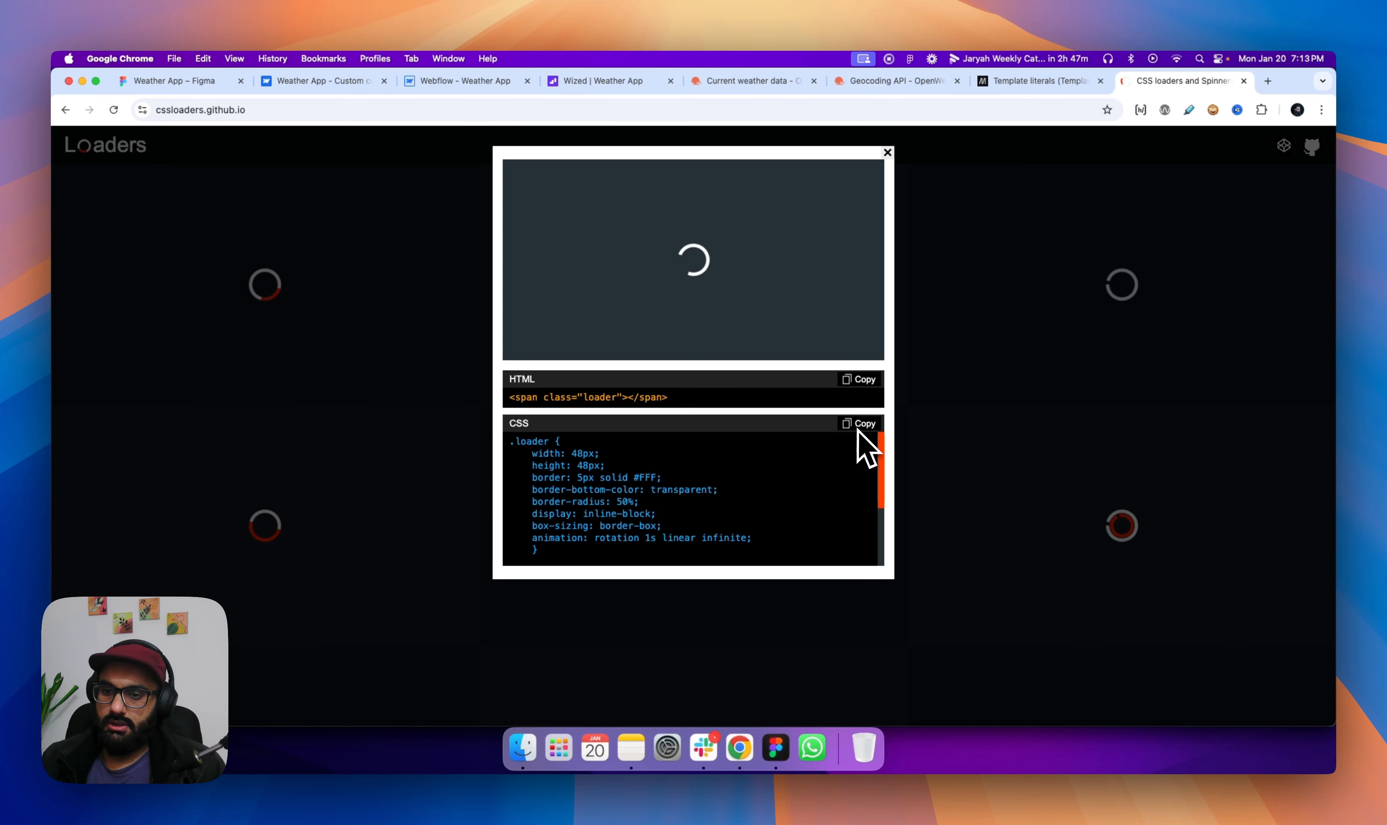
pyautogui.scroll(-3, 659, 484)
pyautogui.scroll(3, 630, 496)
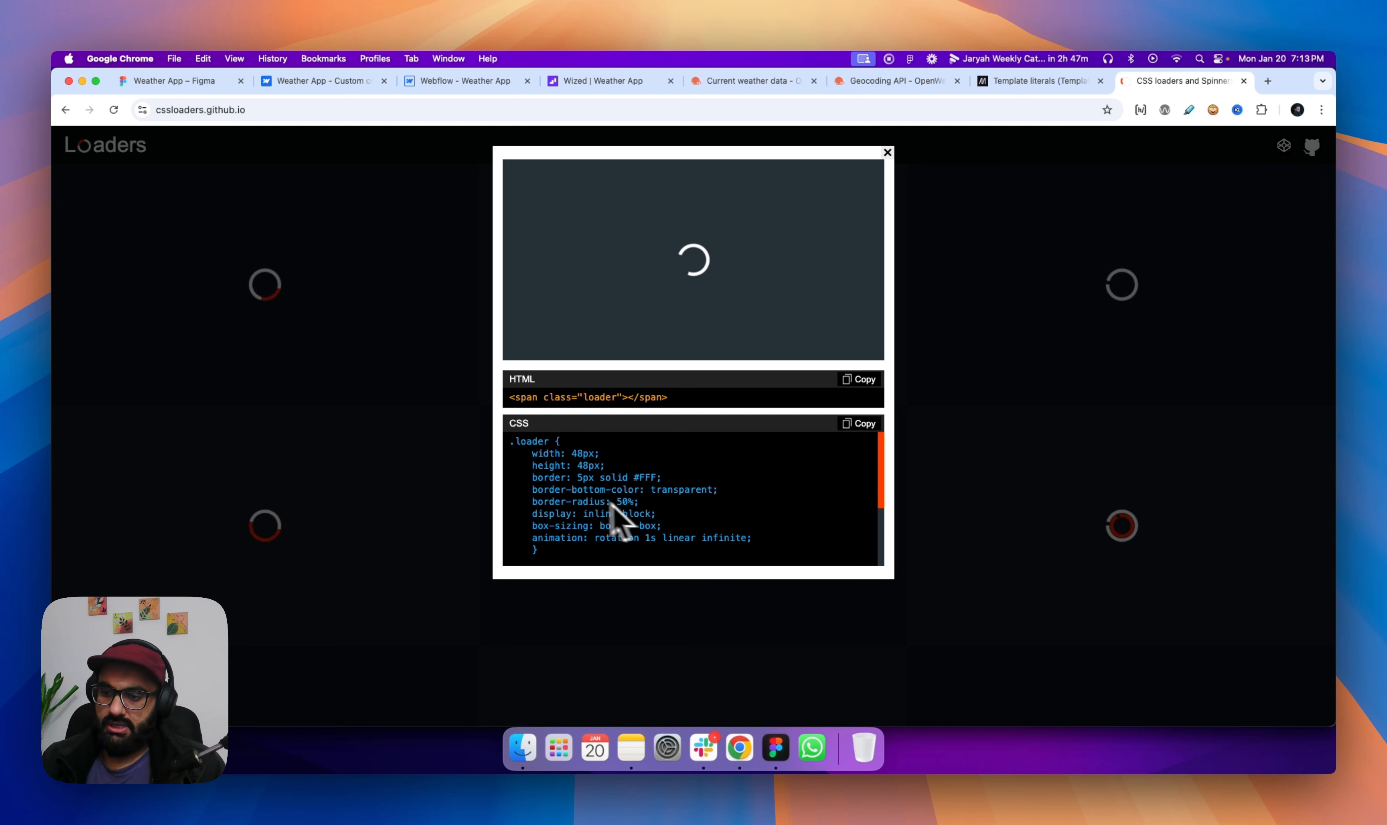
pyautogui.scroll(-3, 616, 467)
pyautogui.scroll(3, 625, 473)
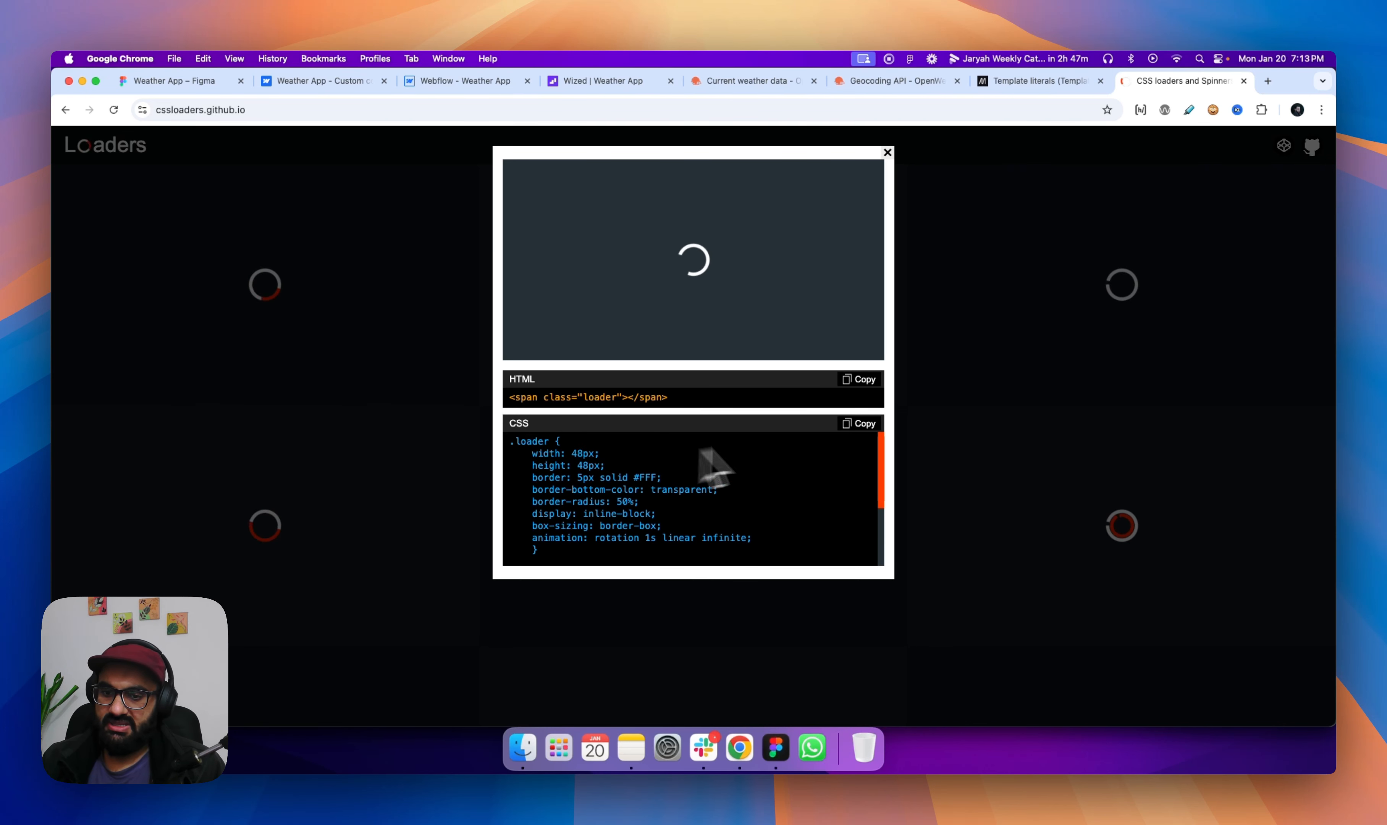
pyautogui.click(859, 424)
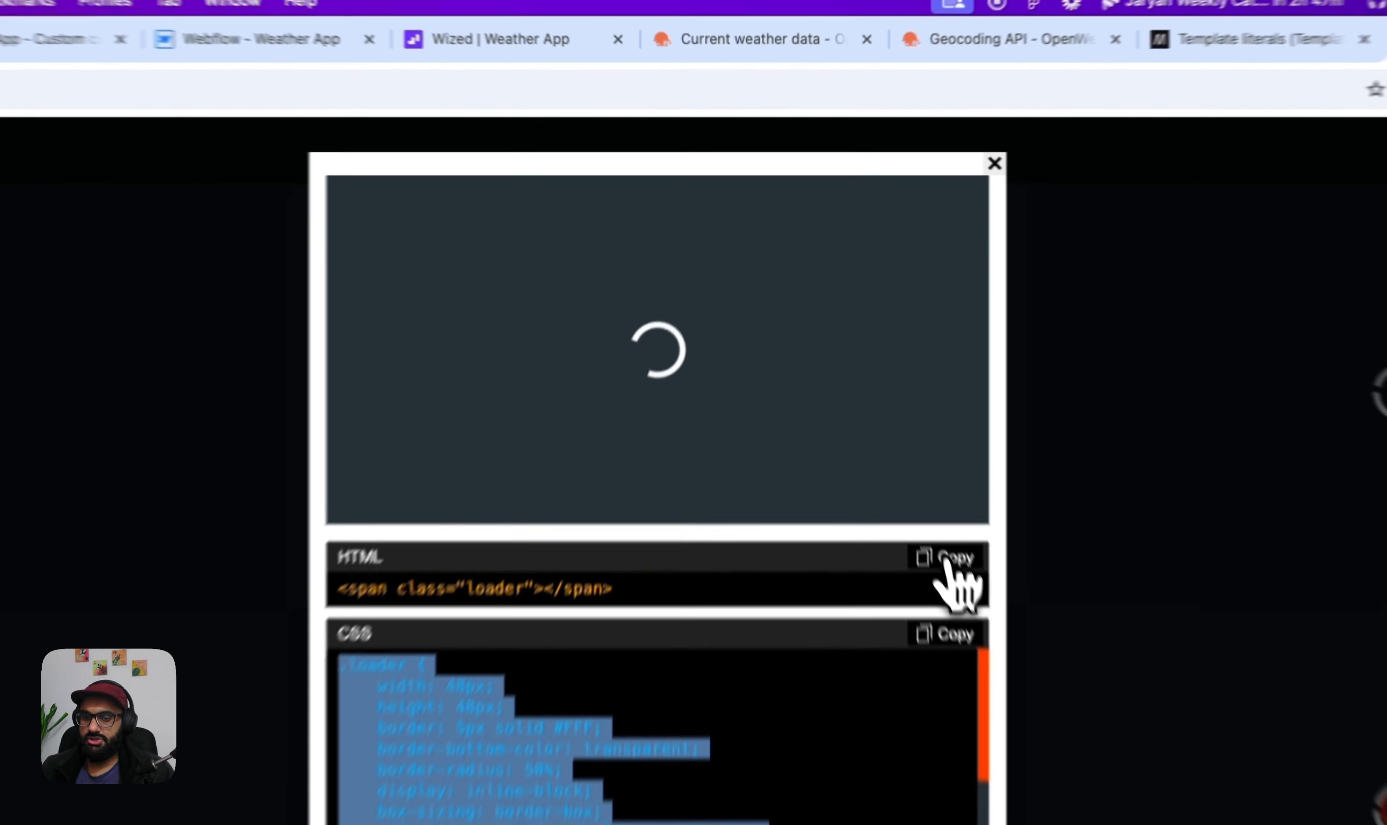
pyautogui.click(858, 379)
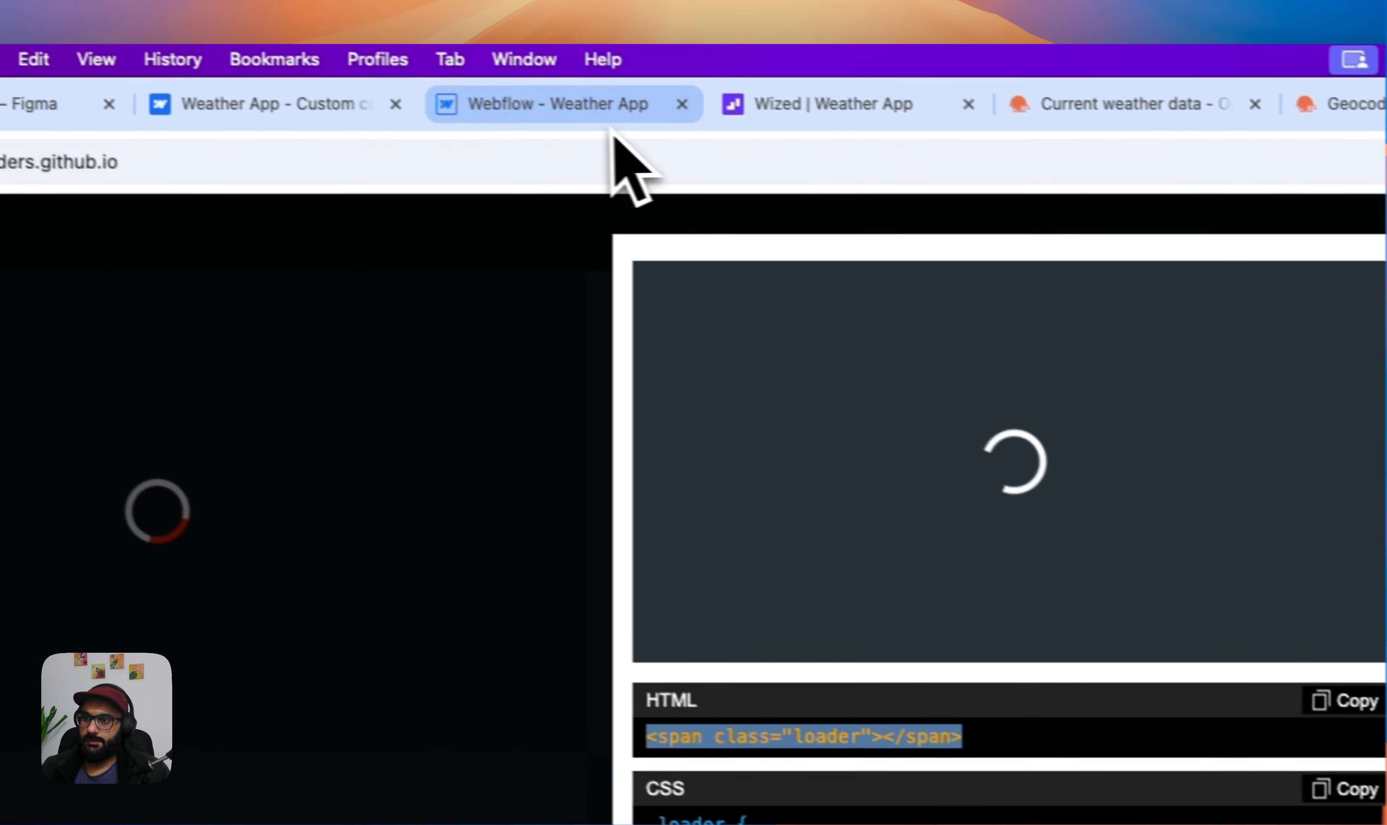
# Switch to the Webflow project and wrap the New York text element inside hero_card in a Div Block.
pyautogui.click(613, 119)
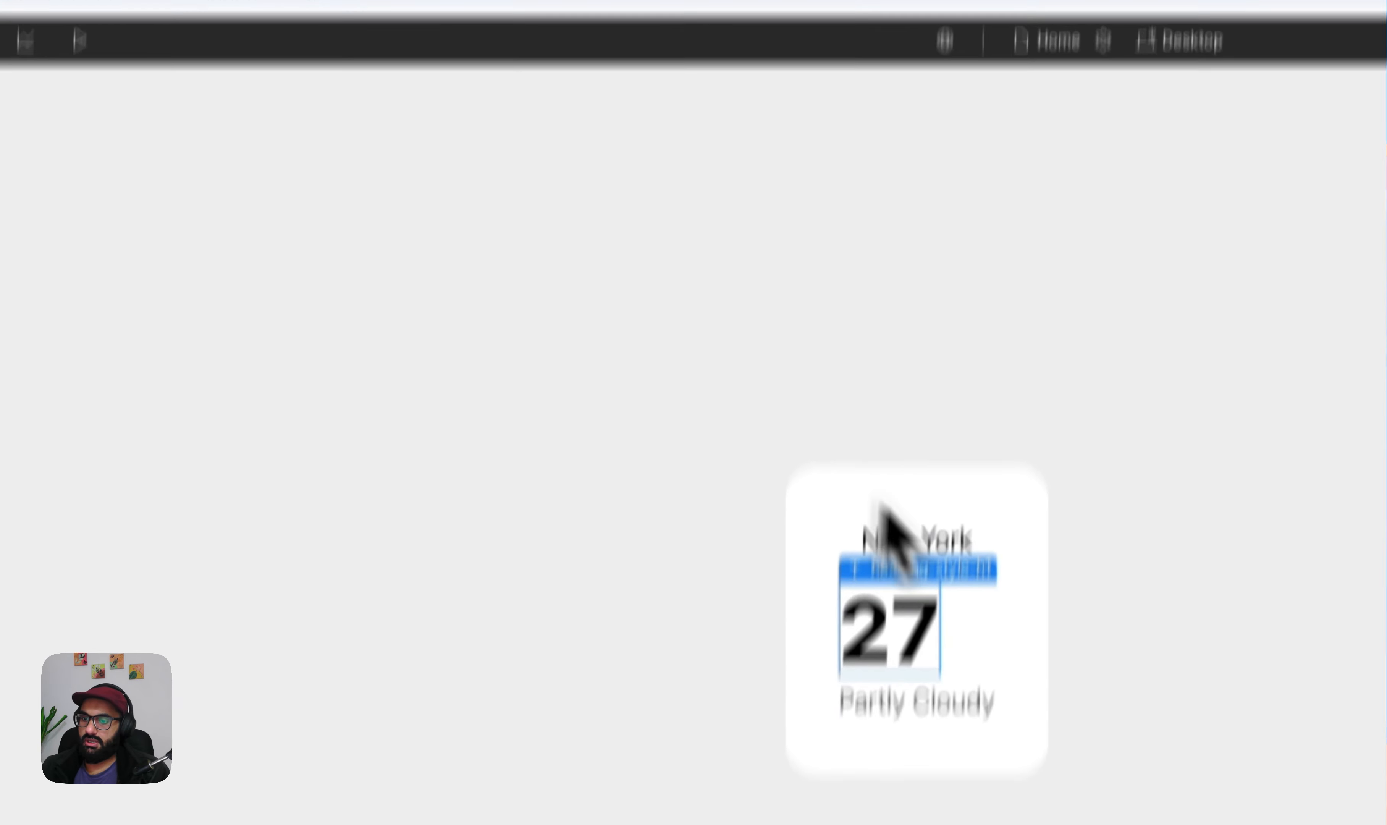
pyautogui.click(76, 220)
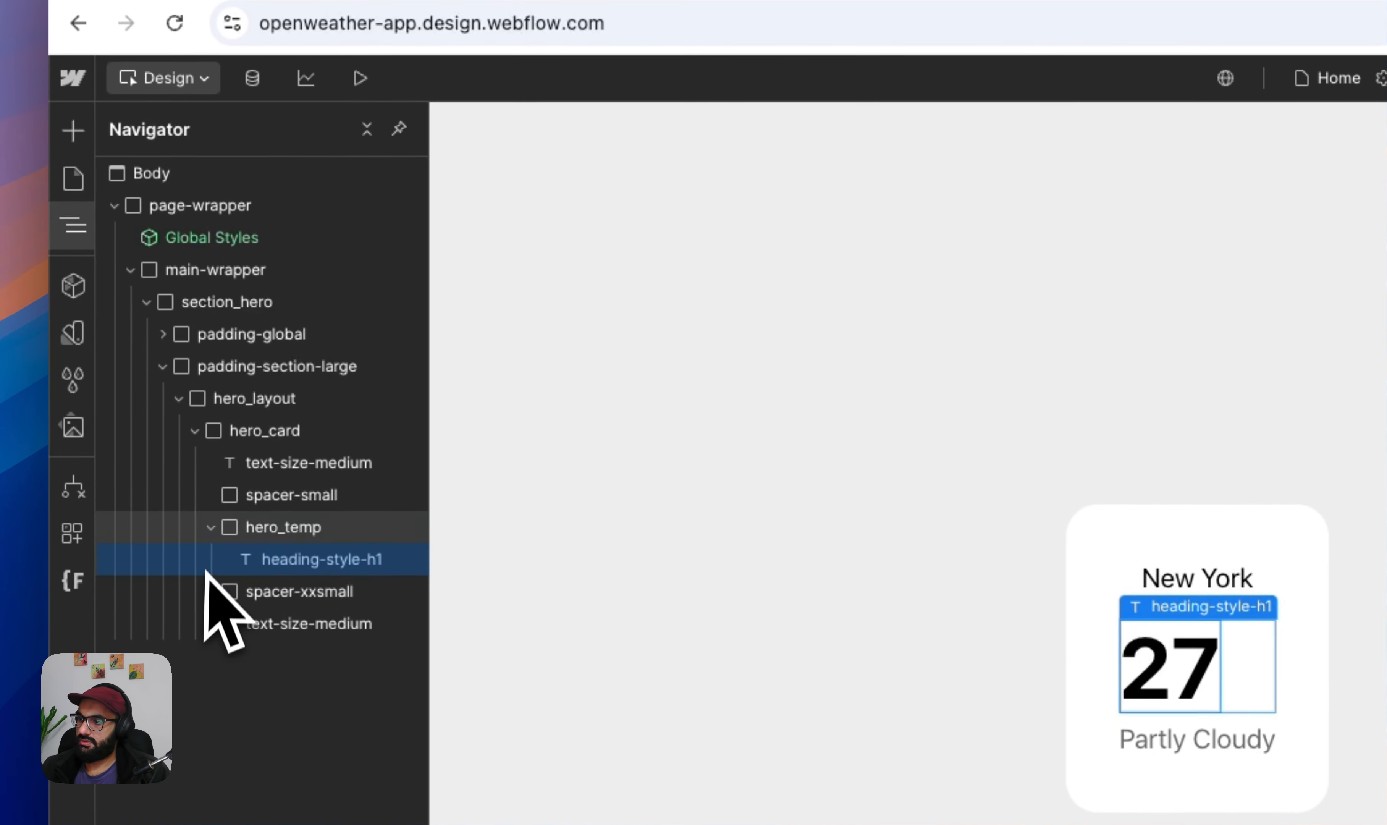
pyautogui.click(198, 430)
pyautogui.click(234, 434)
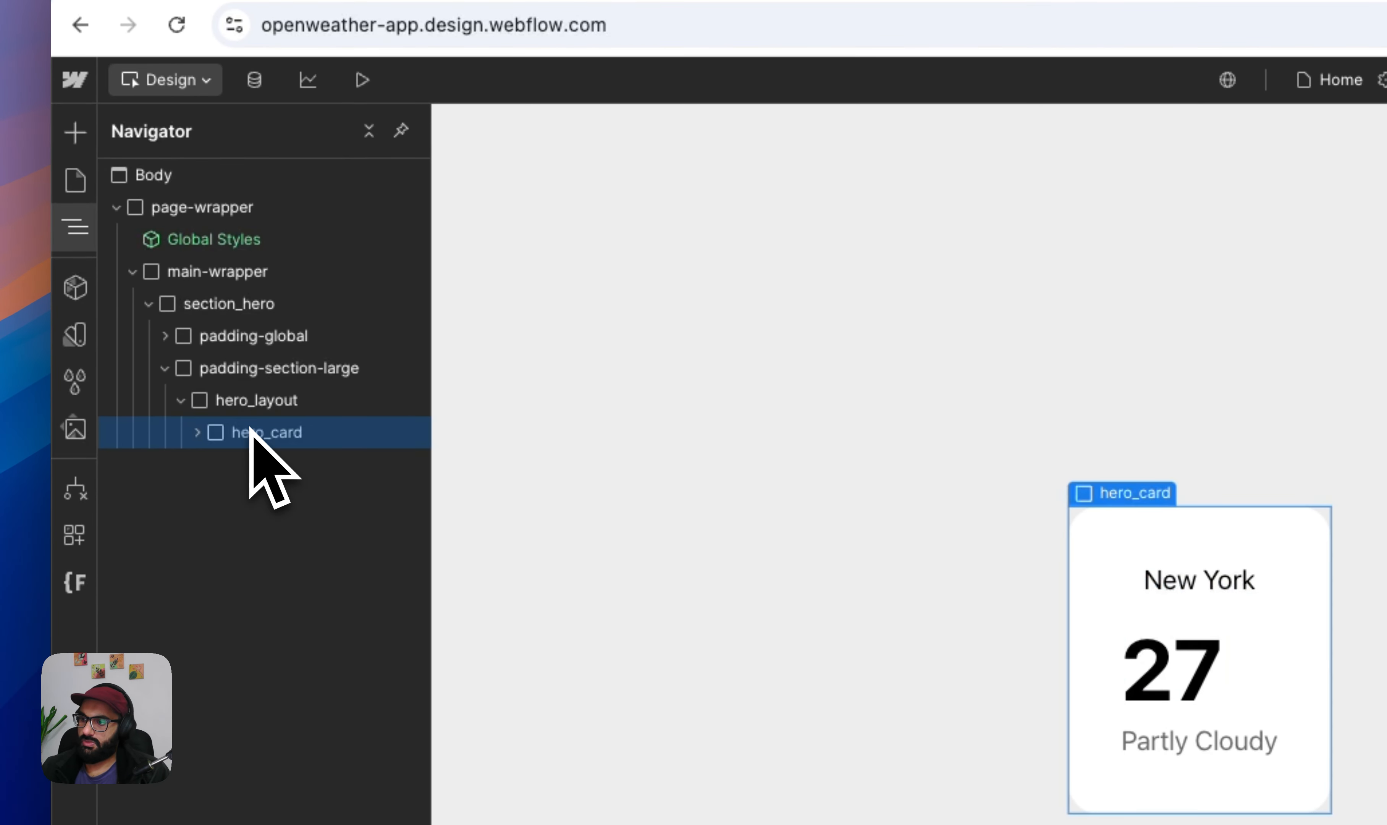
pyautogui.click(197, 433)
pyautogui.click(234, 465)
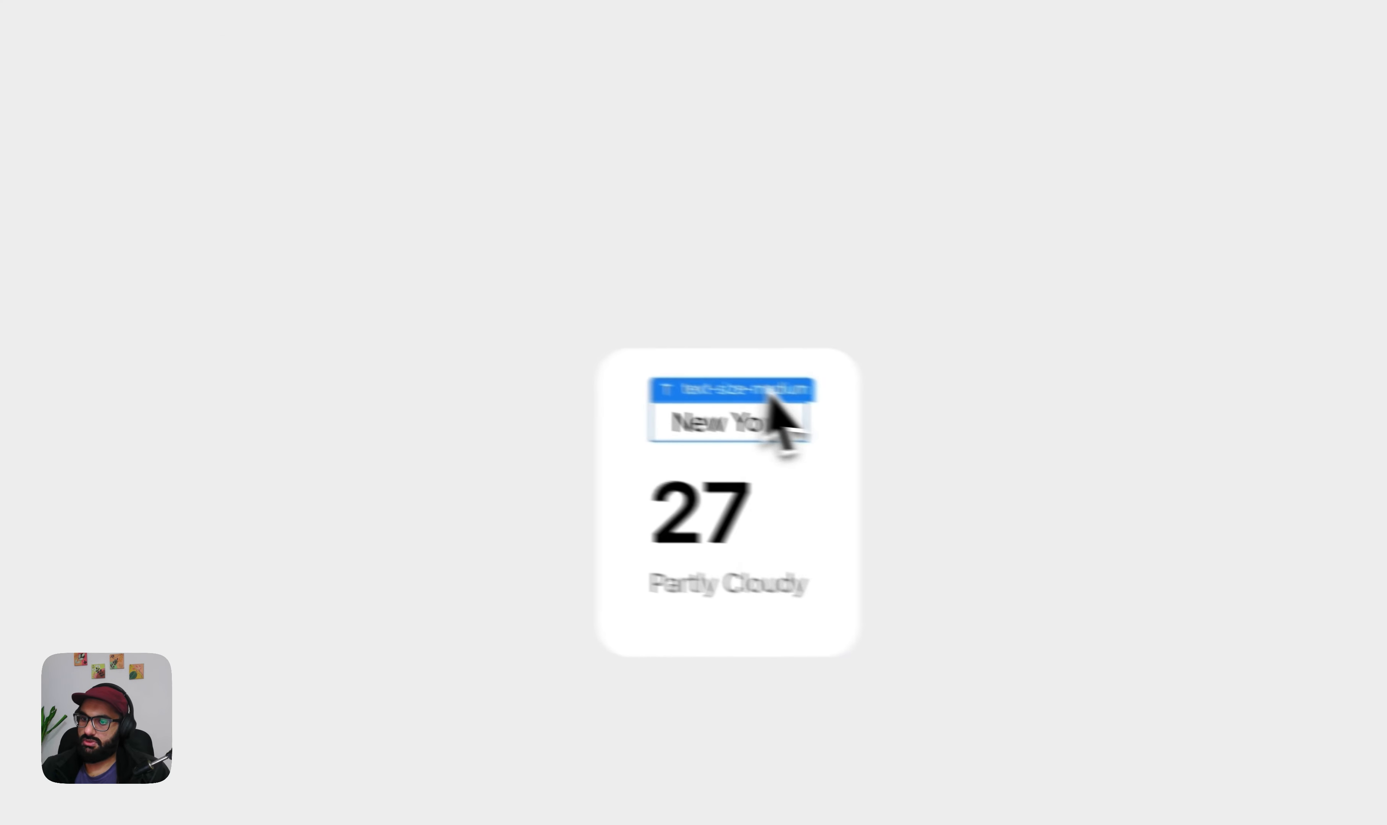
pyautogui.rightClick(1241, 550)
pyautogui.moveTo(834, 474)
pyautogui.click(945, 473)
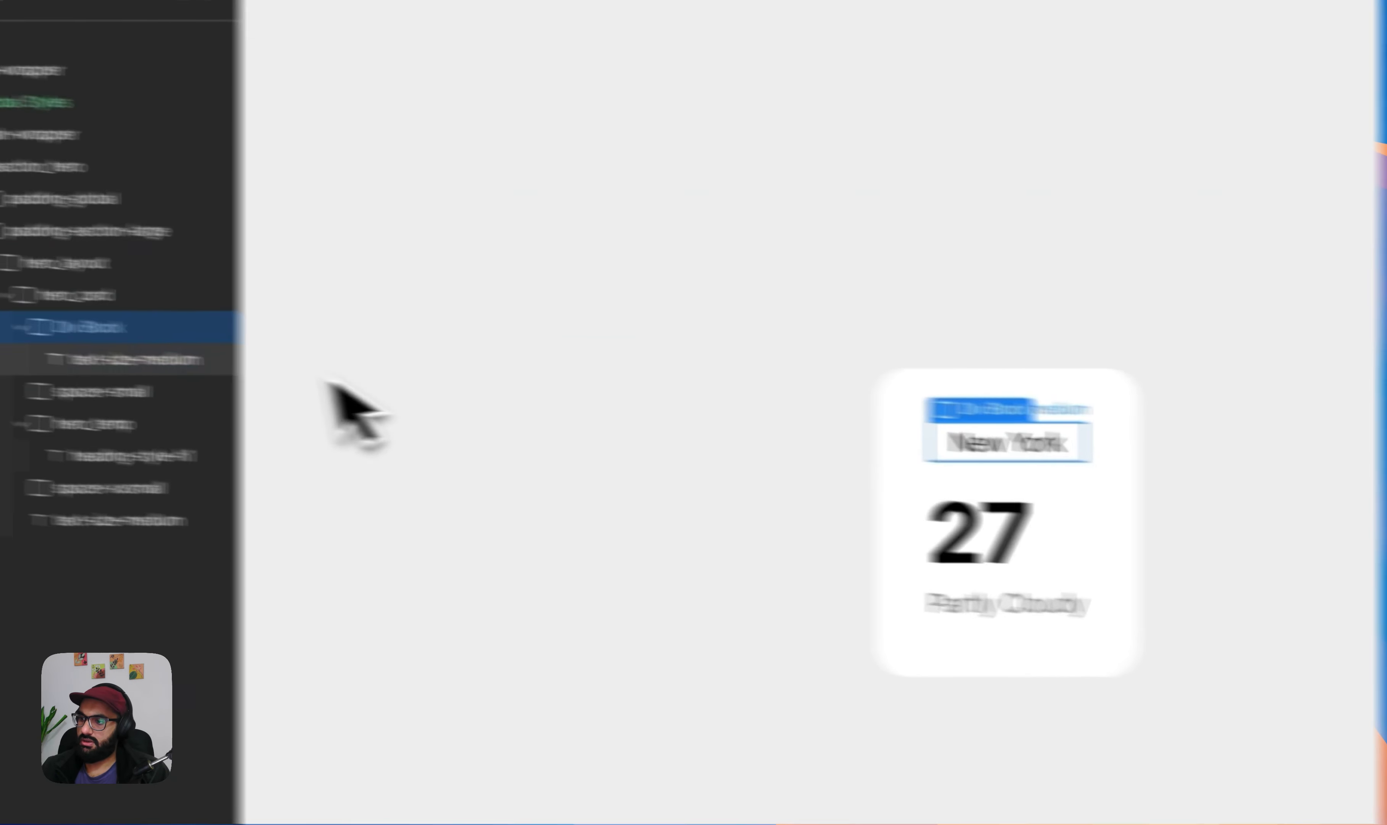
# Move both spacers, the 27 heading and the Partly Cloudy text into the new Div Block, and delete the emptied hero_temp.
pyautogui.moveTo(300, 442); pyautogui.dragTo(282, 419)
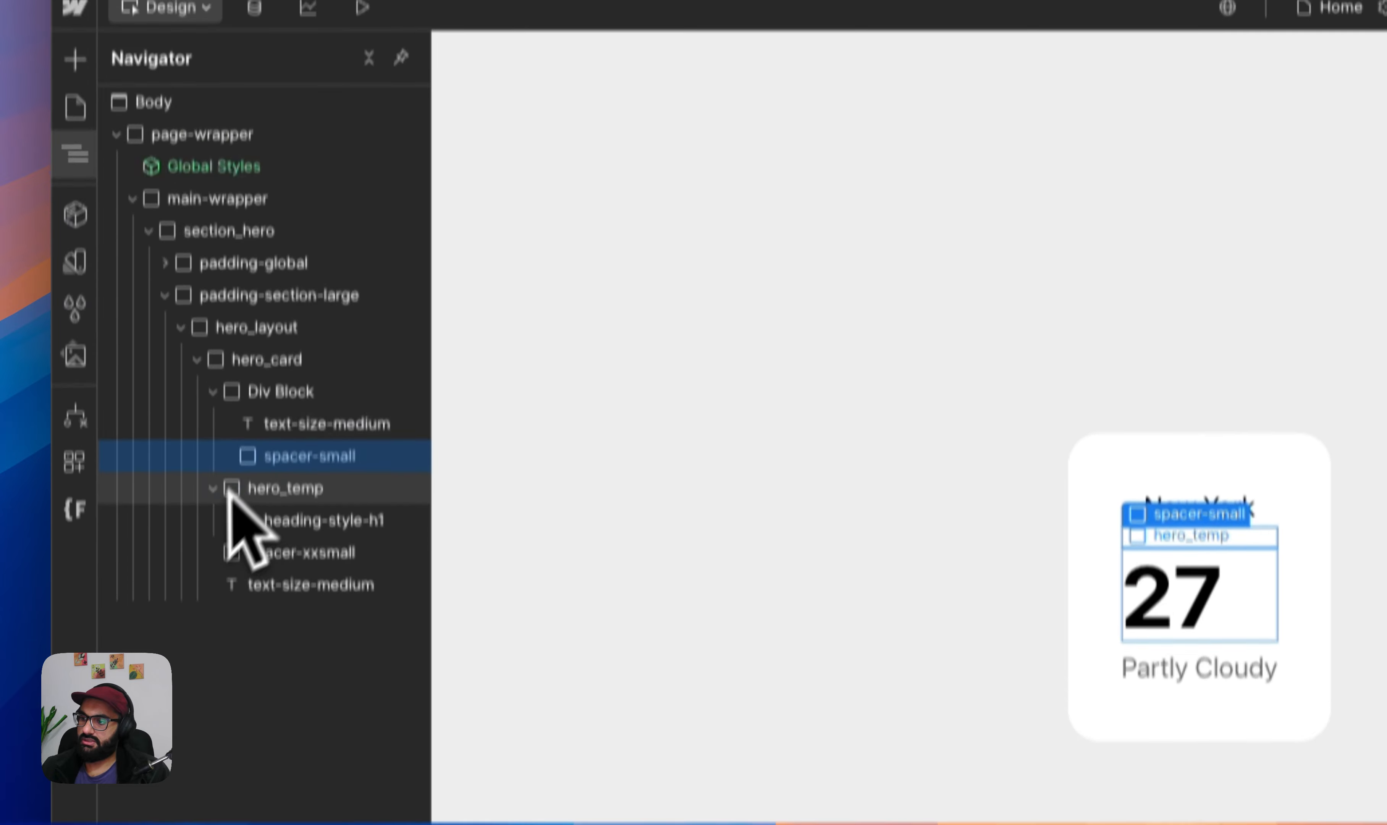
pyautogui.moveTo(301, 476); pyautogui.dragTo(313, 442)
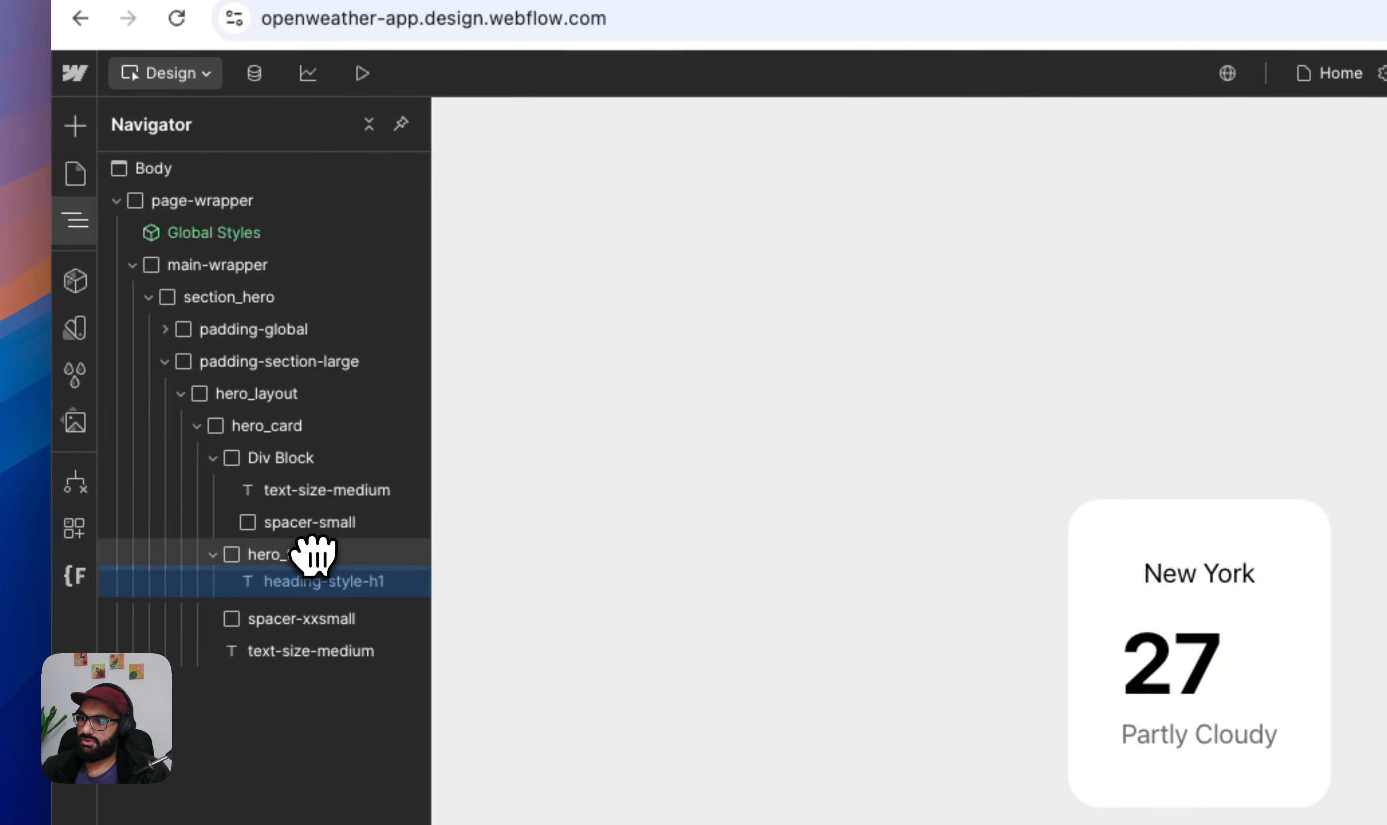
pyautogui.moveTo(313, 554)
pyautogui.mouseDown()
pyautogui.moveTo(310, 501)
pyautogui.moveTo(316, 559)
pyautogui.mouseUp()
pyautogui.moveTo(283, 605)
pyautogui.mouseDown()
pyautogui.moveTo(294, 532)
pyautogui.moveTo(294, 591)
pyautogui.mouseUp()
pyautogui.moveTo(295, 653); pyautogui.dragTo(290, 622)
pyautogui.click(273, 653)
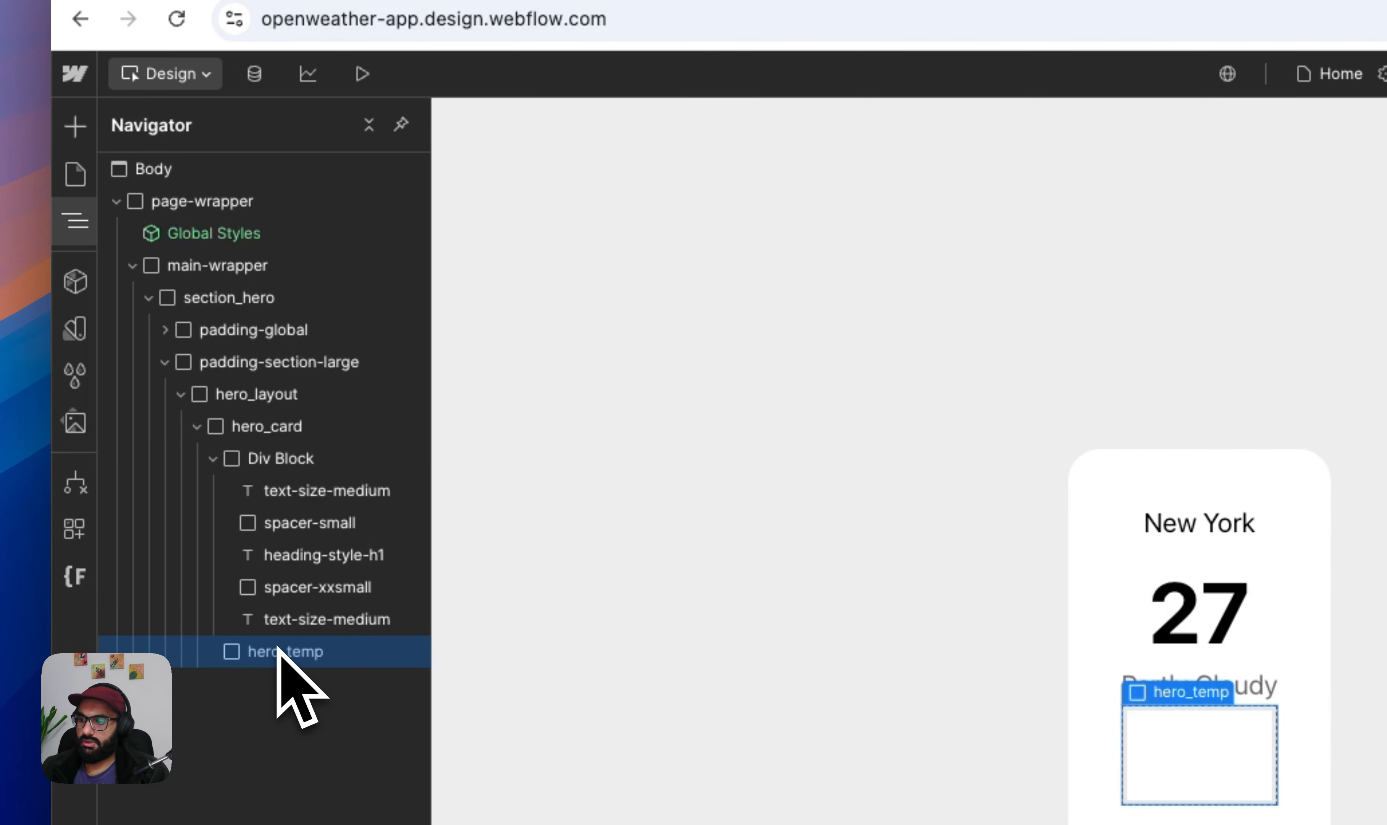
pyautogui.press('Delete')
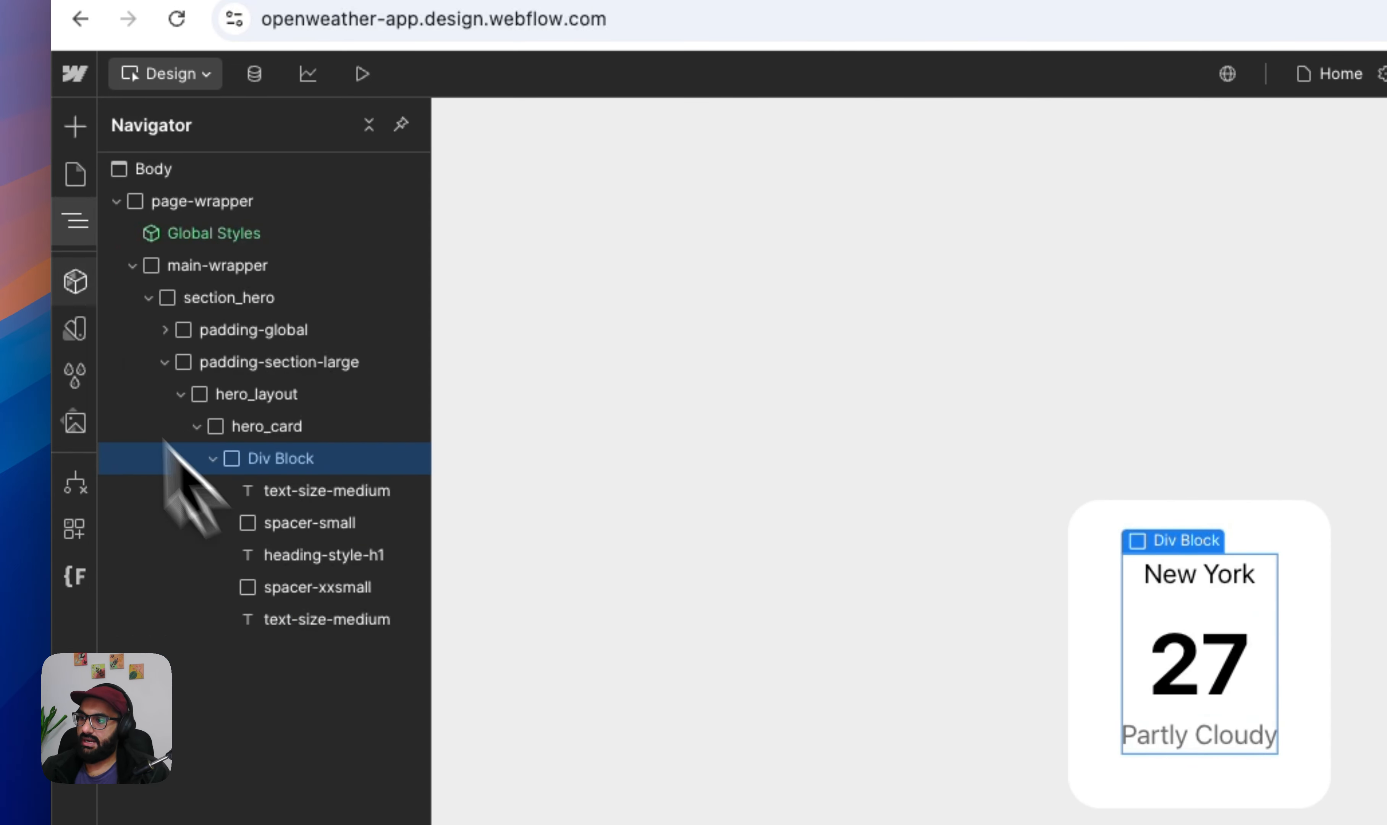
# Search the project's style selectors for temp and city.
pyautogui.click(79, 378)
pyautogui.click(195, 178)
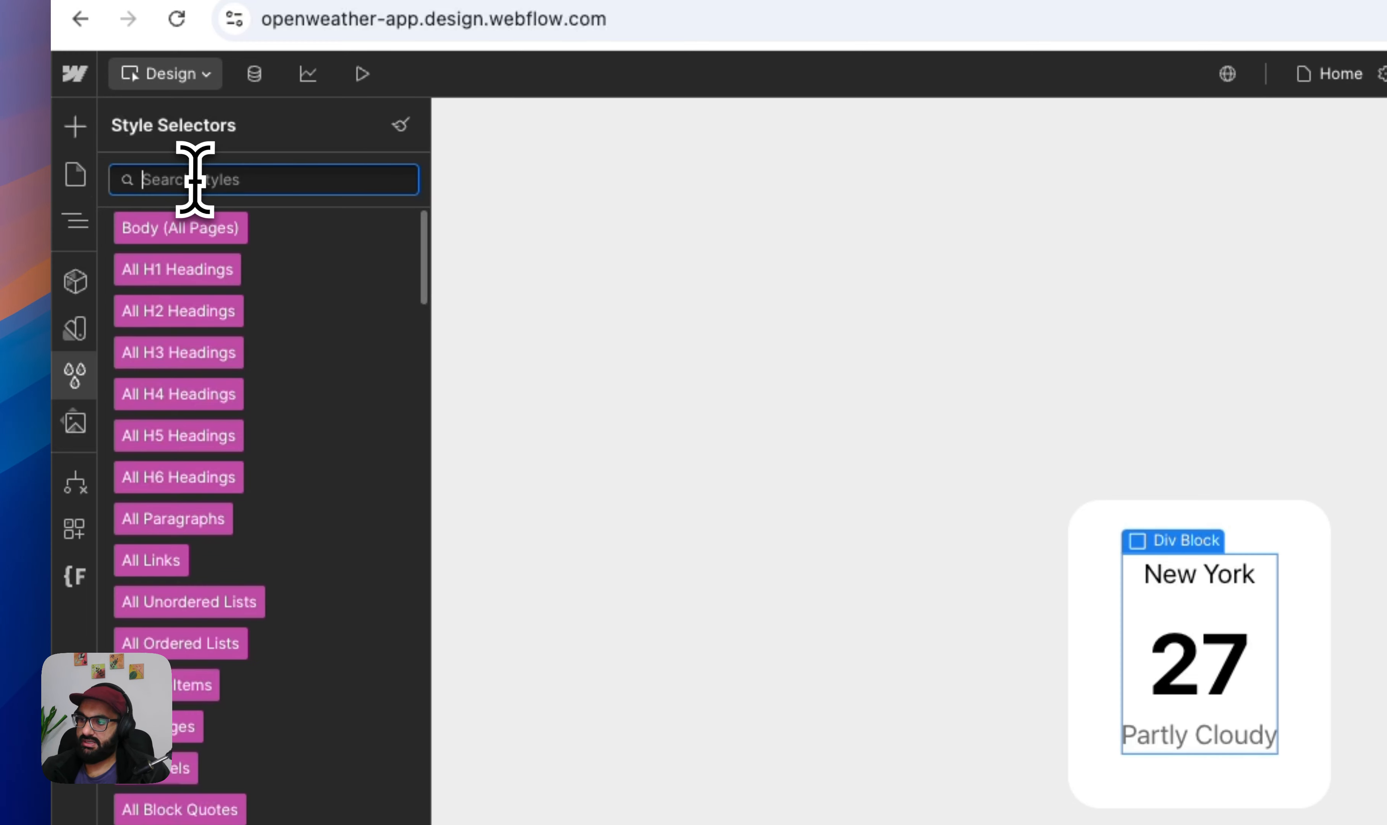
pyautogui.write('temp')
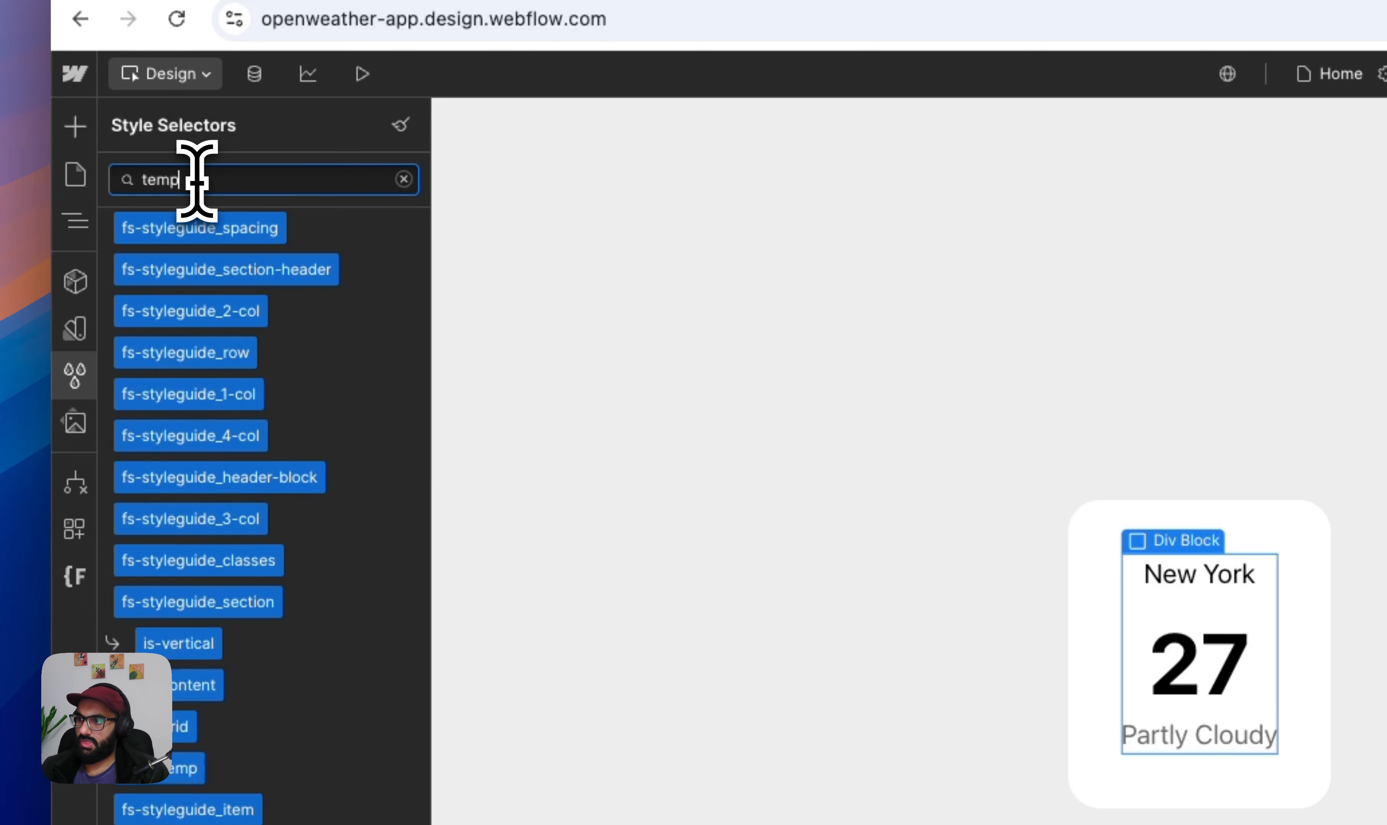
pyautogui.press('BackSpace')
pyautogui.press('BackSpace')
pyautogui.press('BackSpace')
pyautogui.press('BackSpace')
pyautogui.write('city')
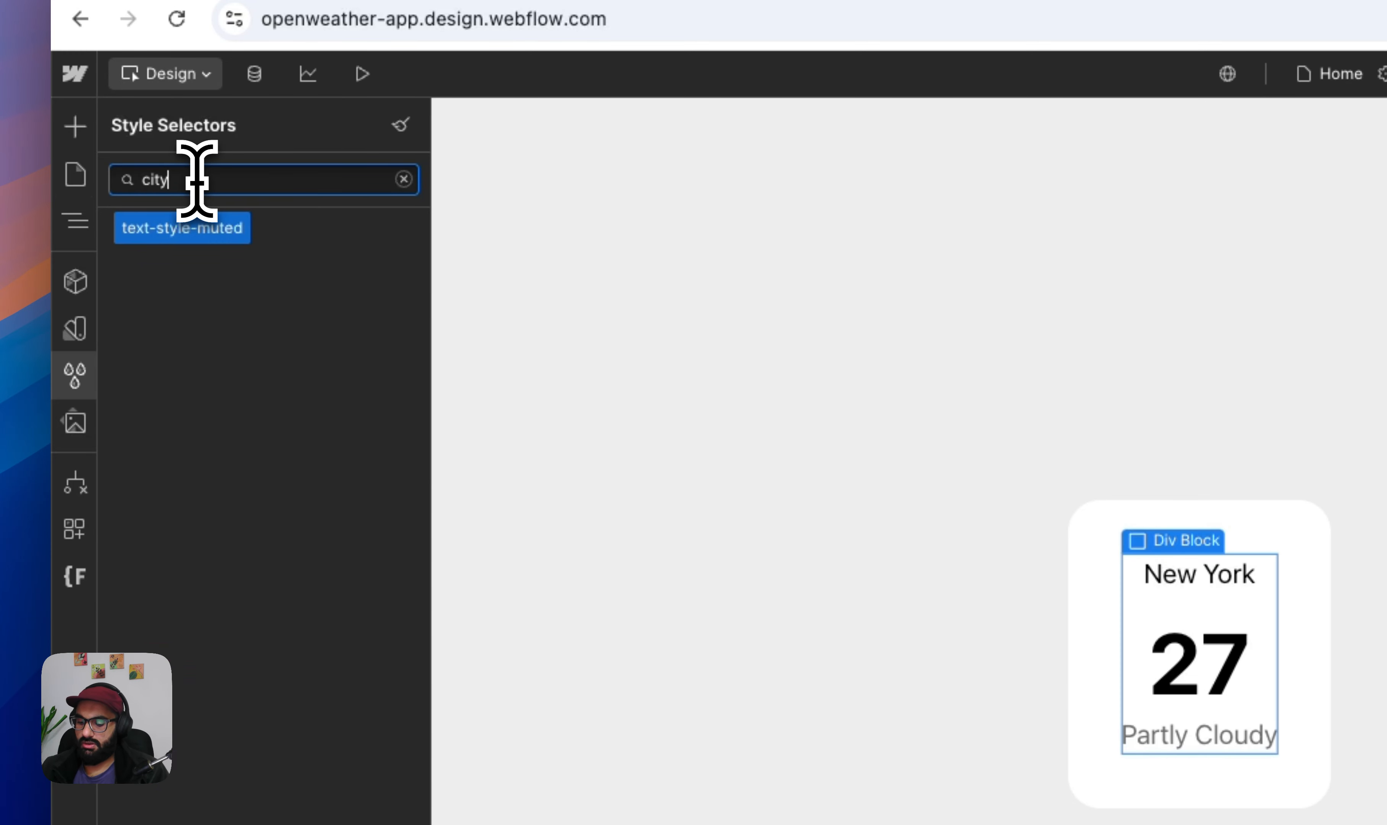
pyautogui.press('BackSpace')
pyautogui.press('BackSpace')
pyautogui.press('BackSpace')
pyautogui.press('BackSpace')
pyautogui.write('gerd')
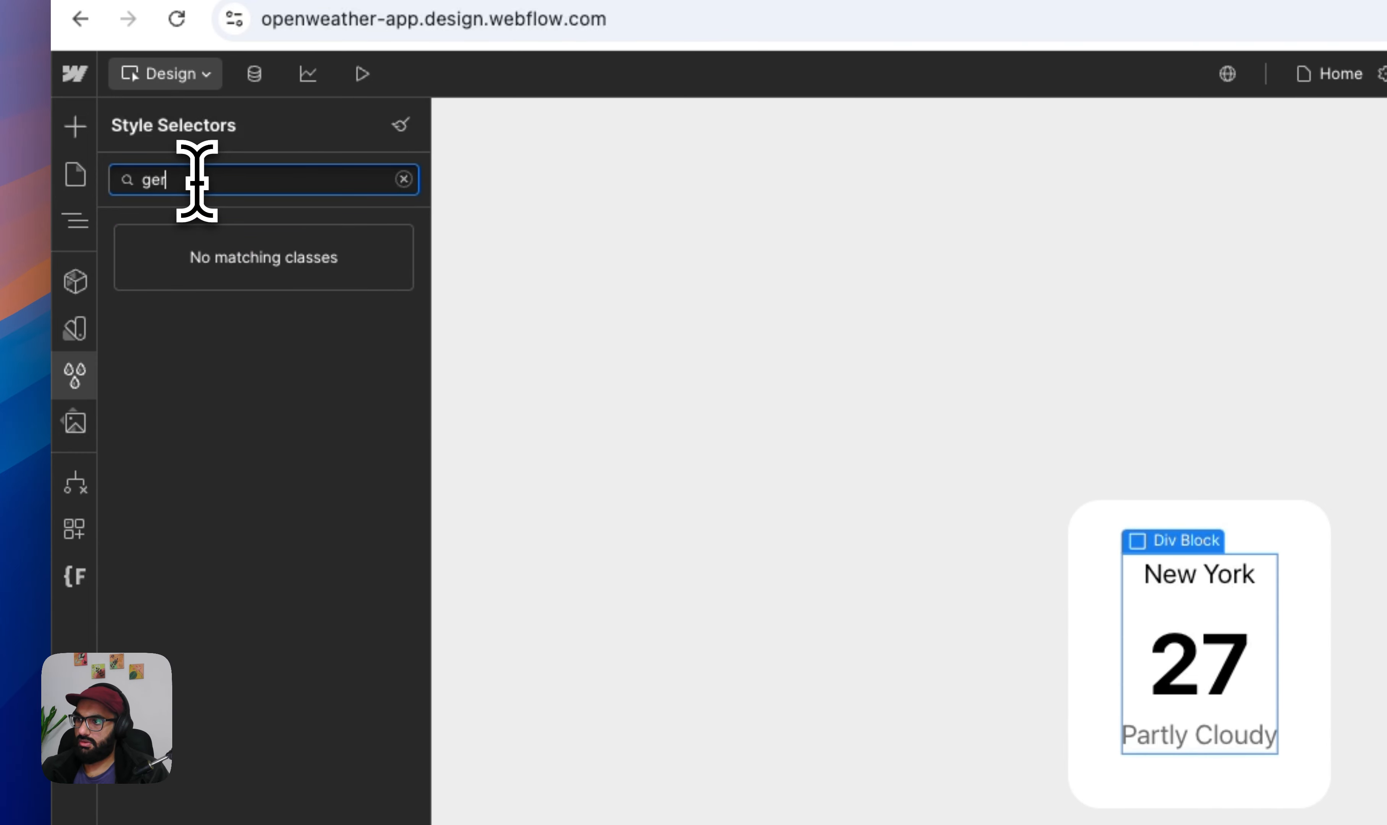
pyautogui.press('BackSpace')
pyautogui.press('BackSpace')
pyautogui.press('BackSpace')
# Find the hero_temp class among the style selectors and delete it.
pyautogui.write('hero')
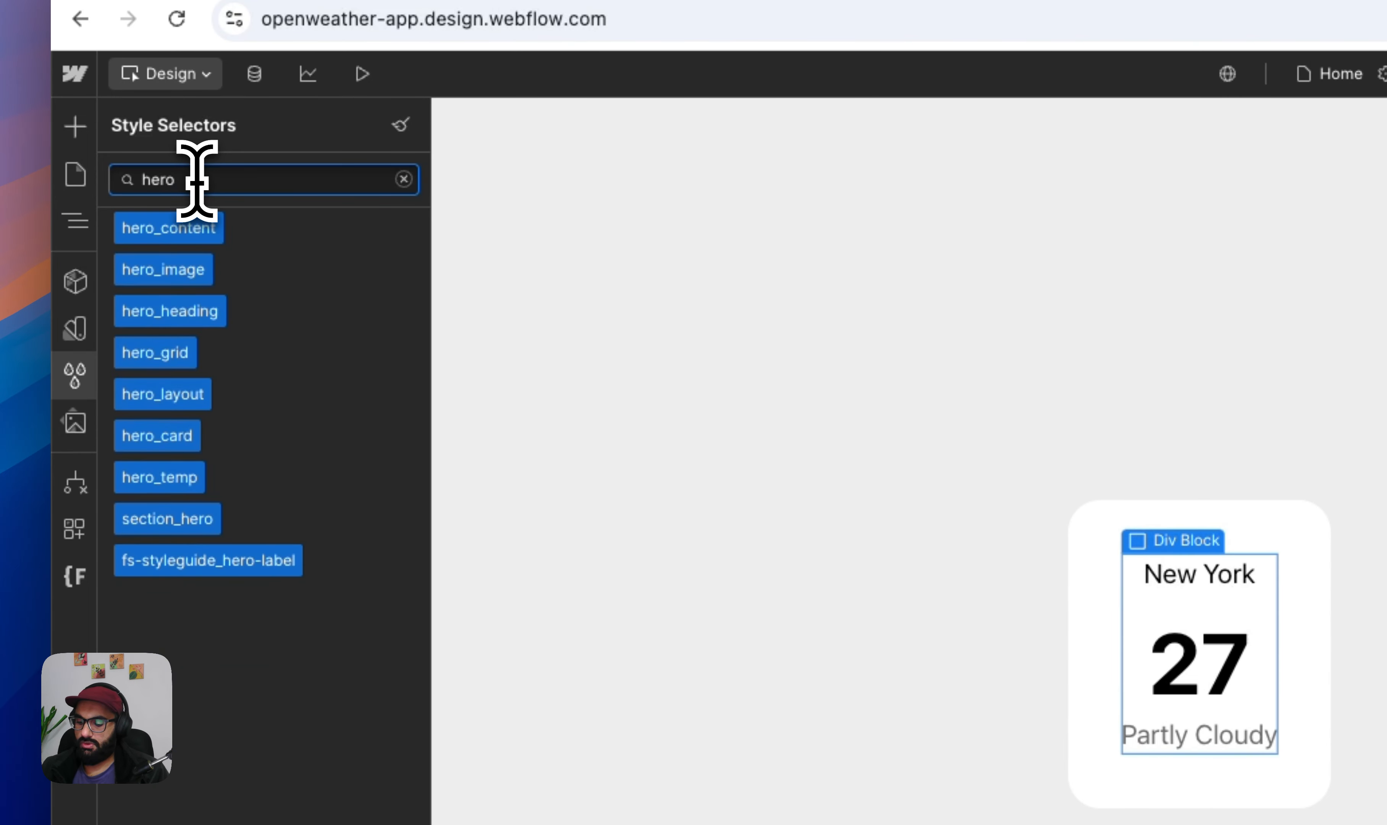
pyautogui.write('_tem')
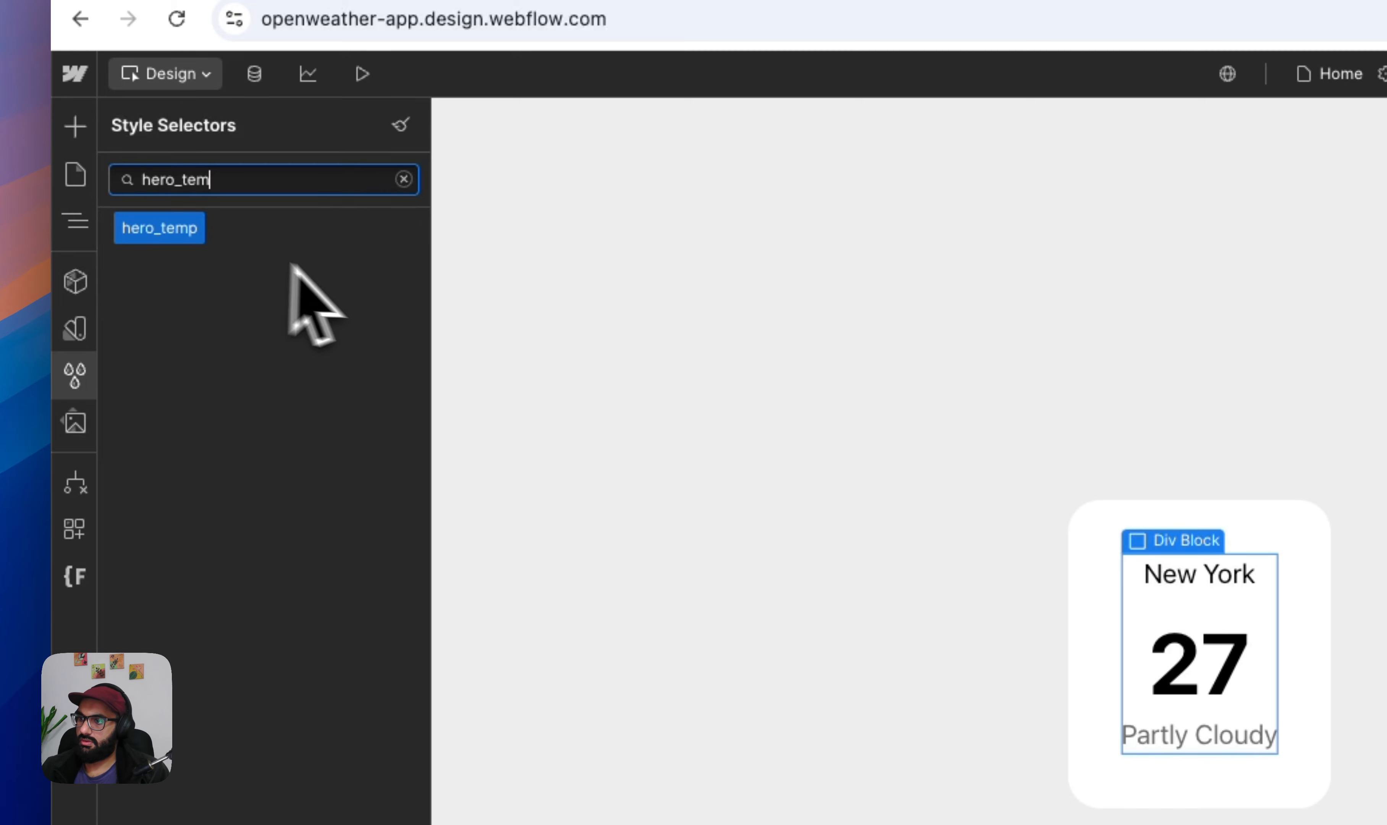
pyautogui.click(405, 227)
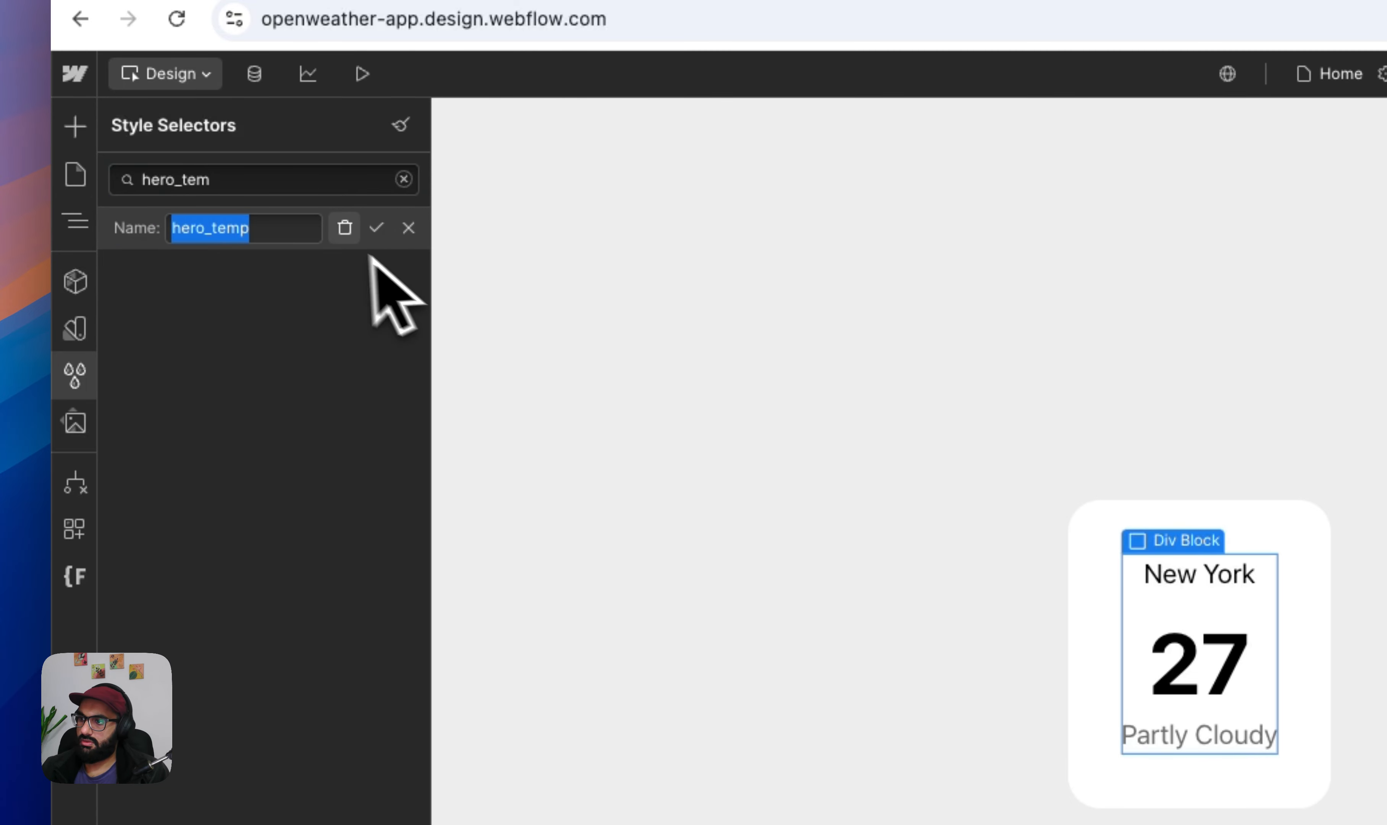
pyautogui.click(345, 227)
pyautogui.click(402, 179)
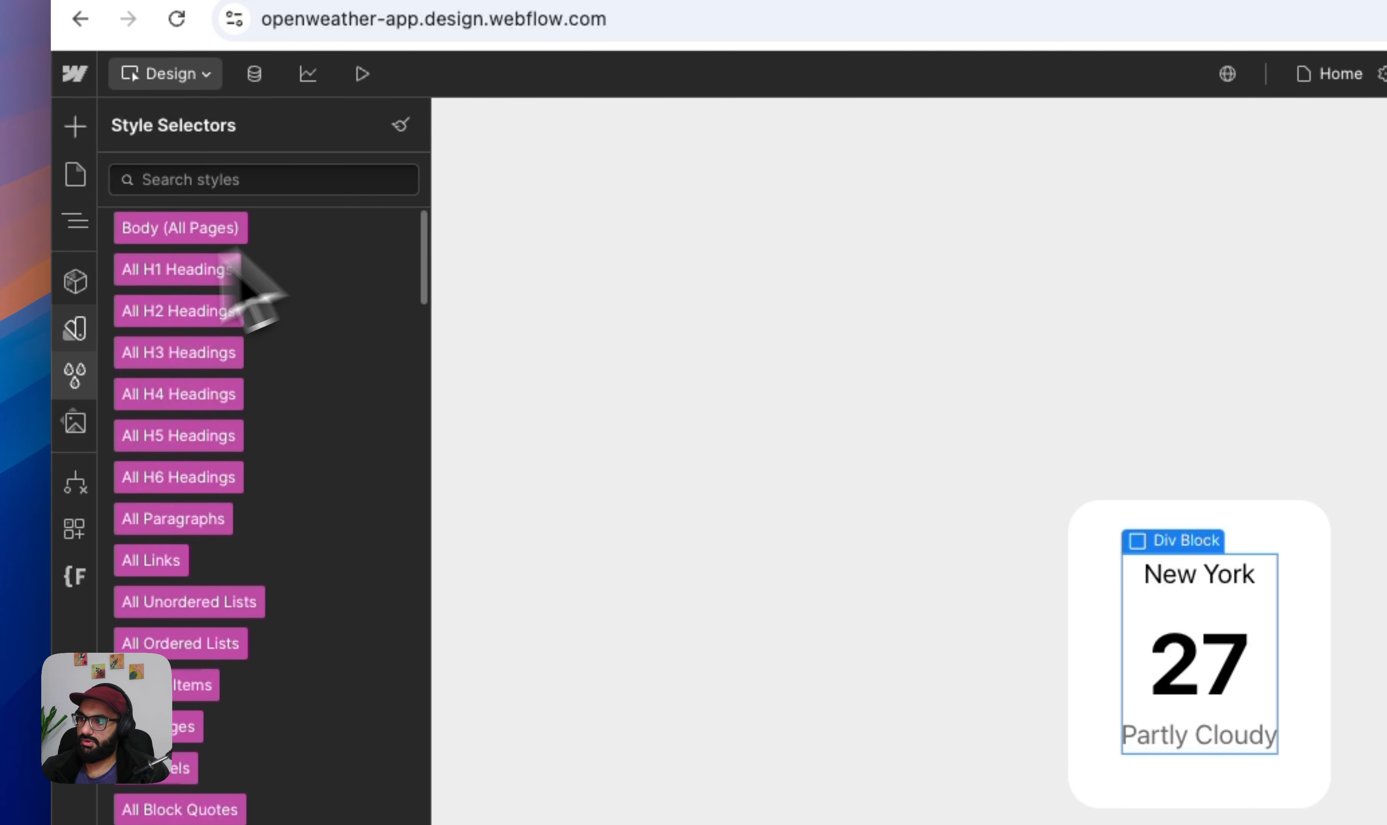
pyautogui.click(73, 377)
# Add a second Div Block inside hero_card and give it the new class hero_loader.
pyautogui.click(73, 221)
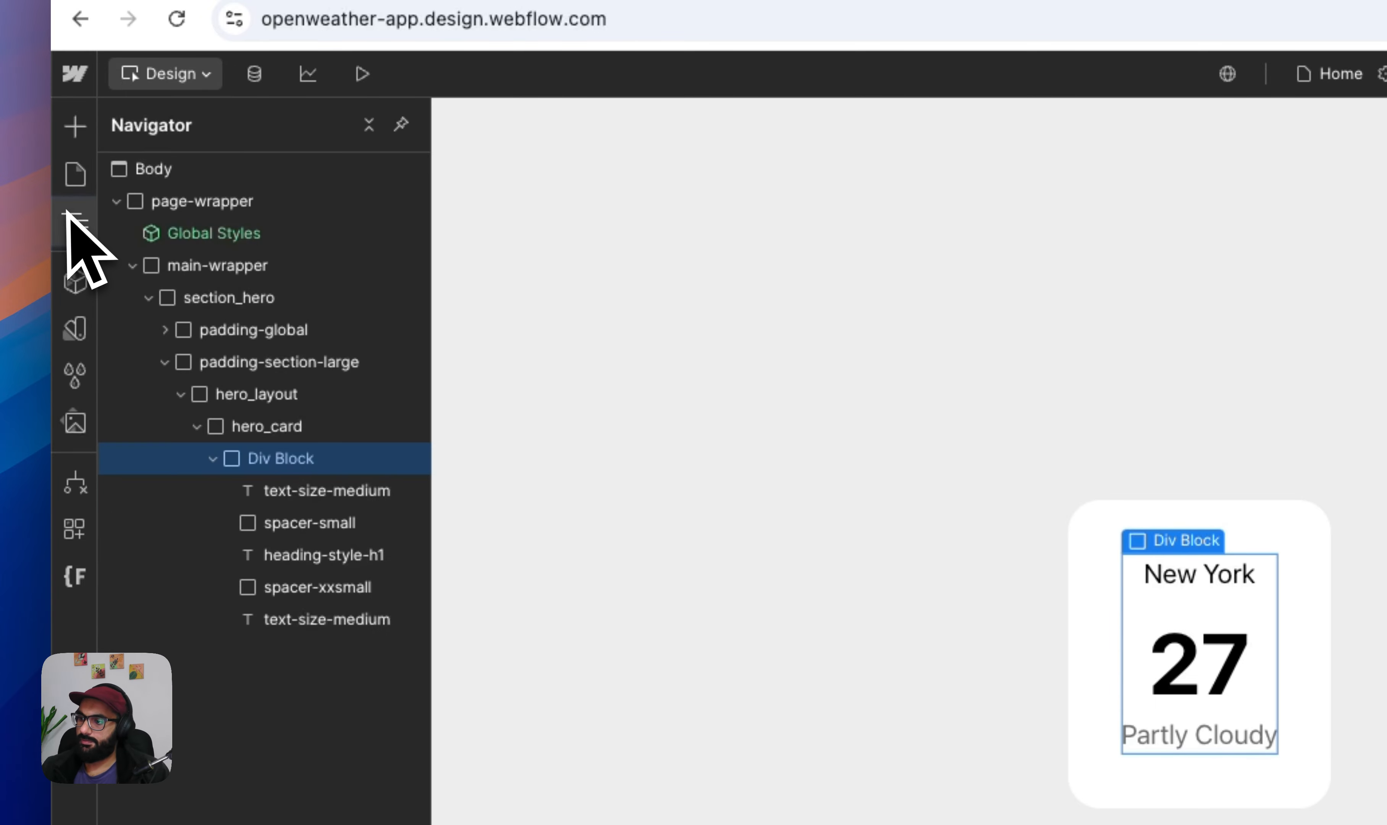
pyautogui.click(212, 458)
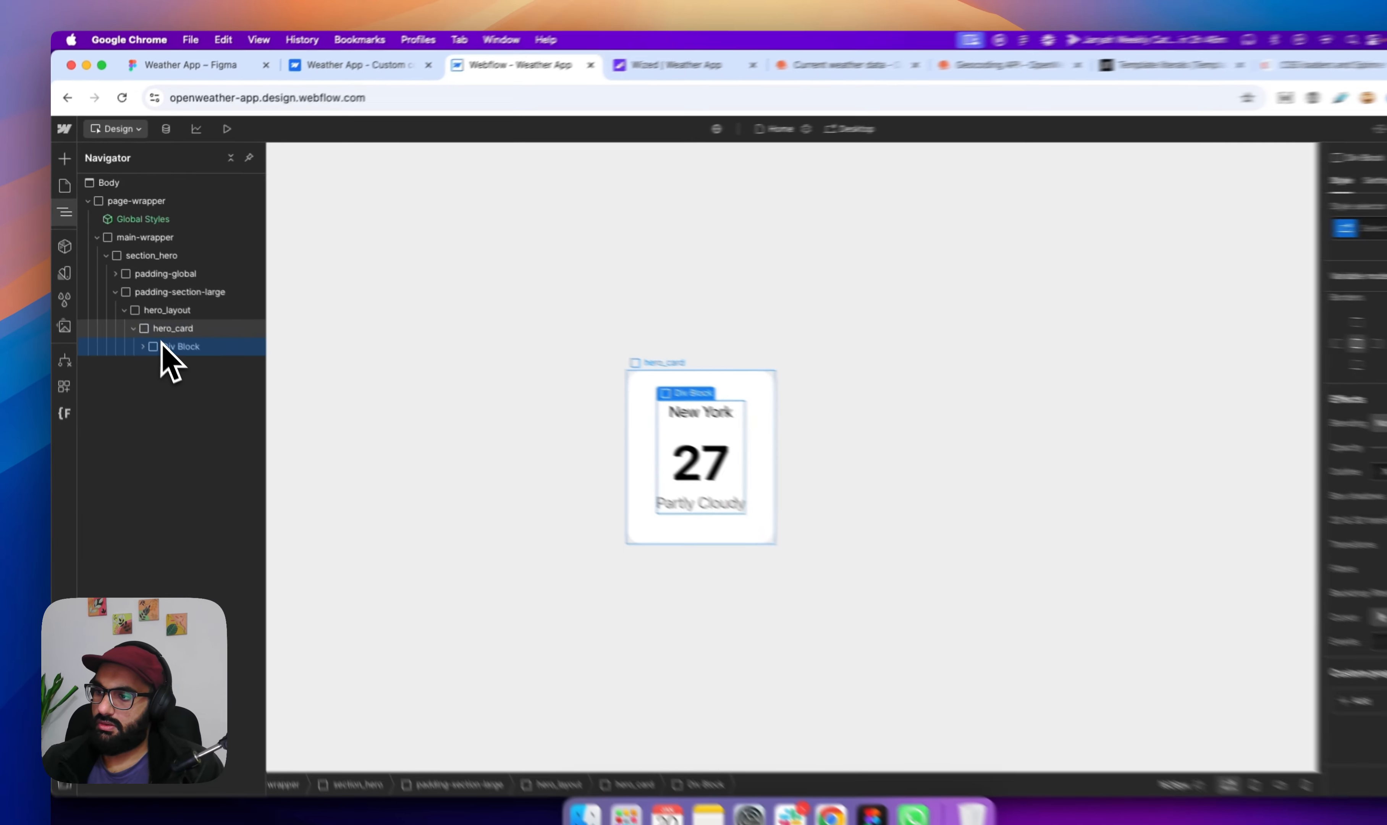
pyautogui.click(258, 436)
pyautogui.press('super+k')
pyautogui.write('div')
pyautogui.press('Return')
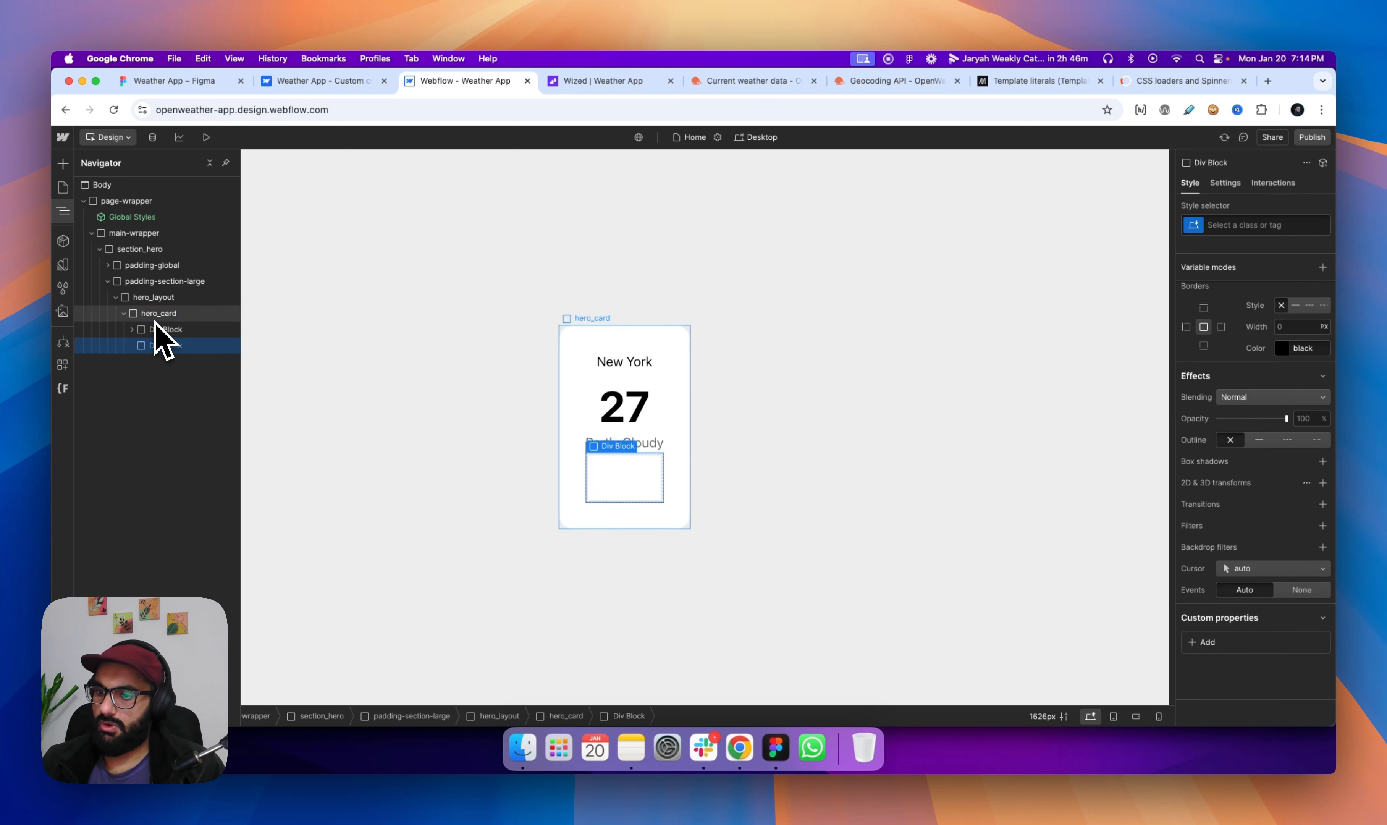
pyautogui.click(1270, 225)
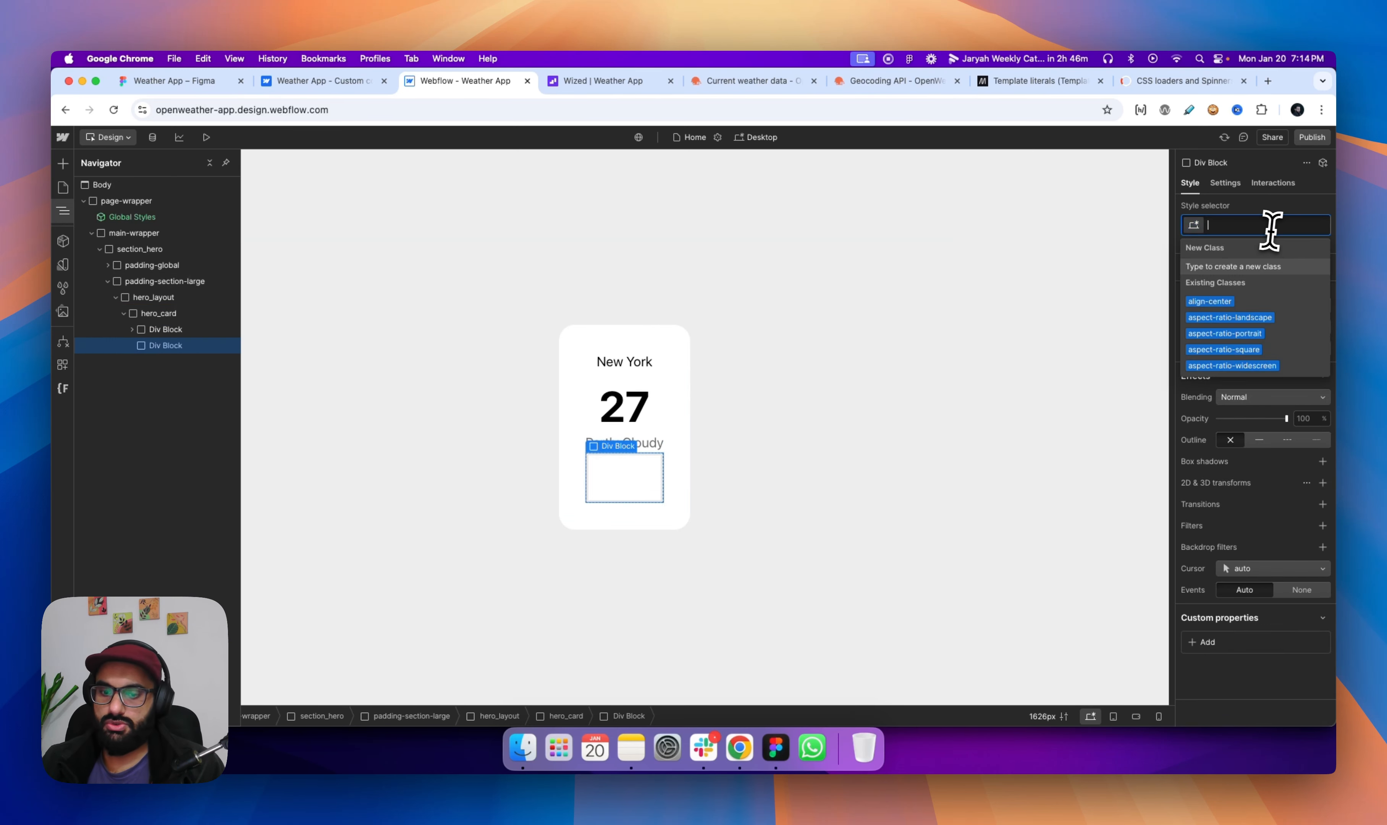
pyautogui.write('herO')
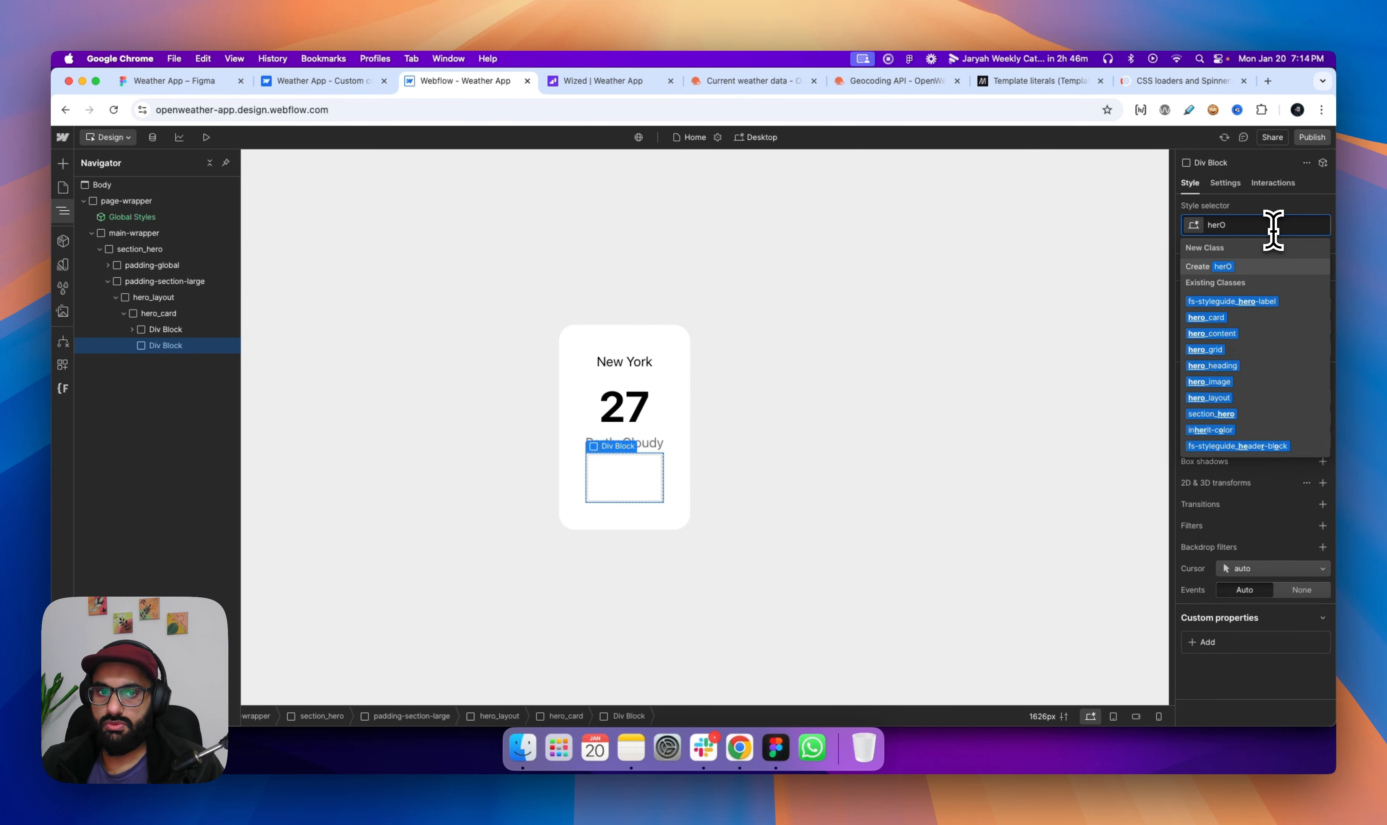
pyautogui.write('_loader')
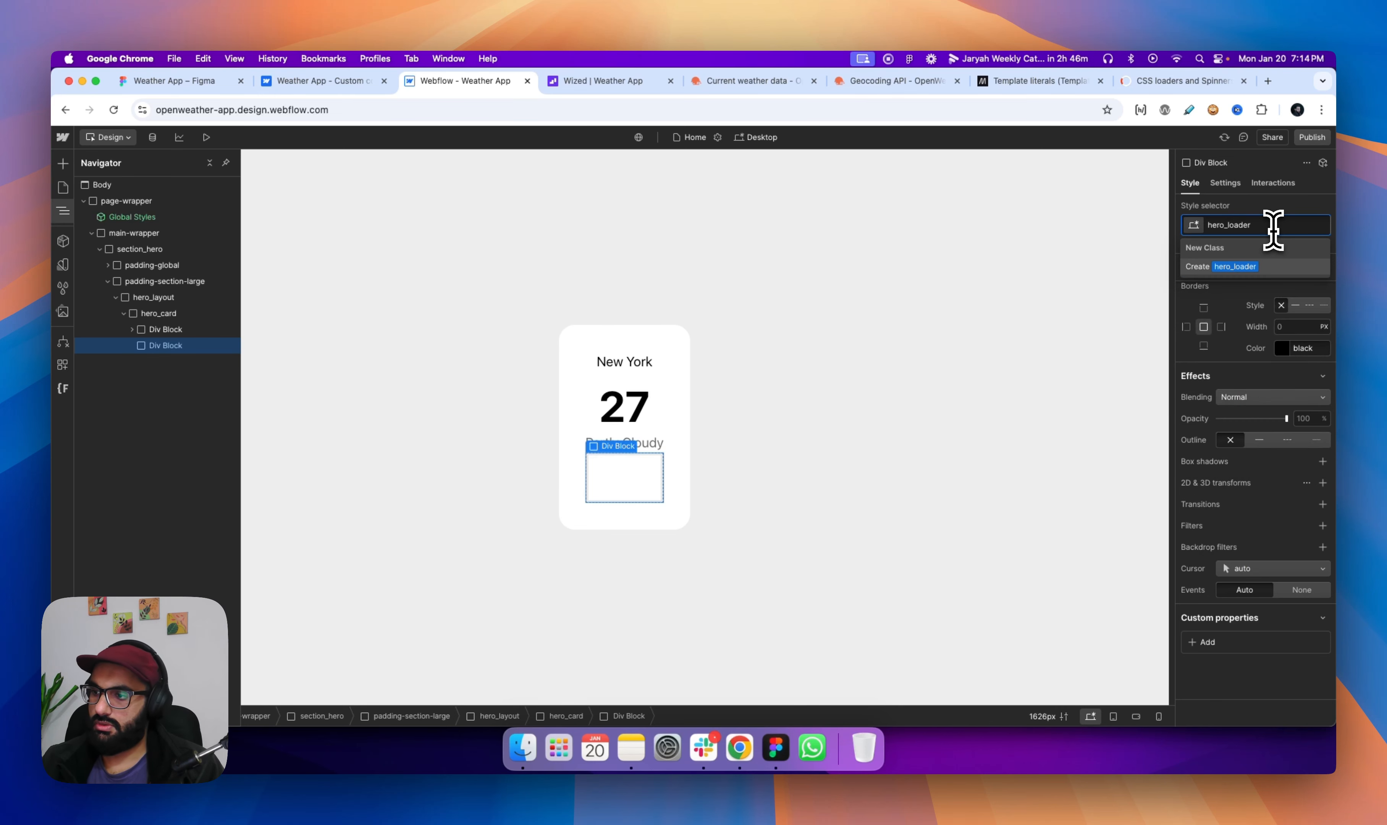
pyautogui.press('Return')
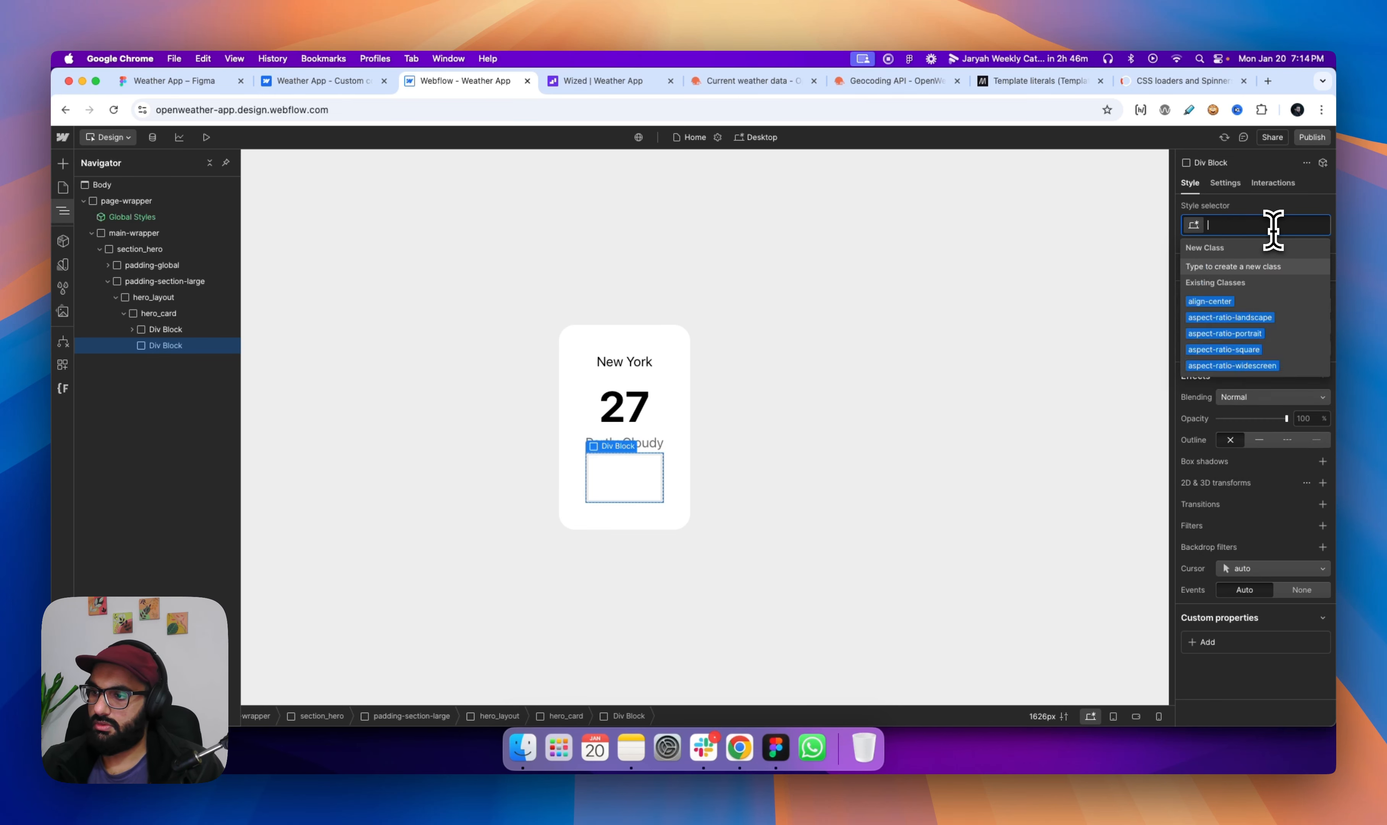
# Give the Div Block that wraps the weather content the new class hero_weather.
pyautogui.click(153, 331)
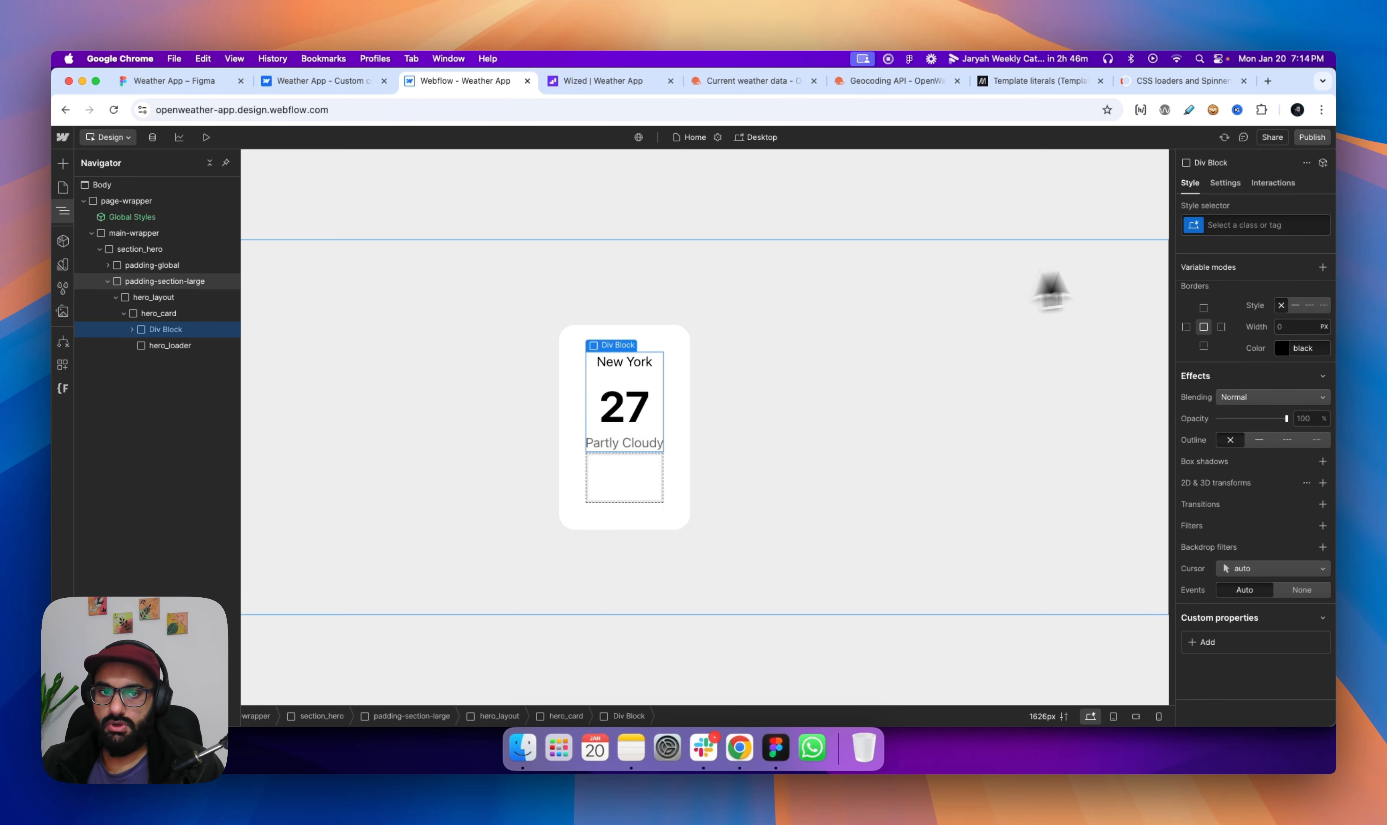
pyautogui.click(1239, 228)
pyautogui.write('hero_')
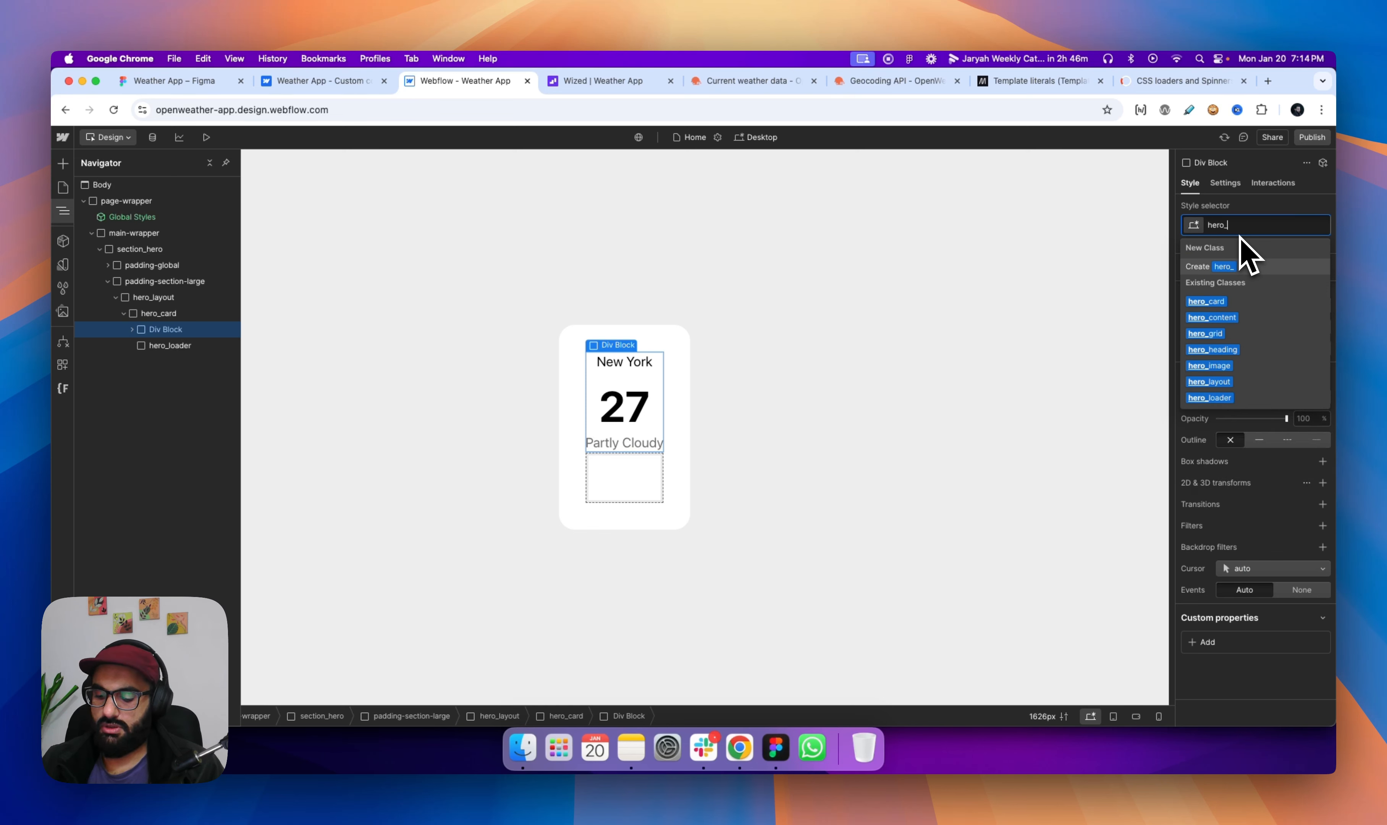
pyautogui.write('wa')
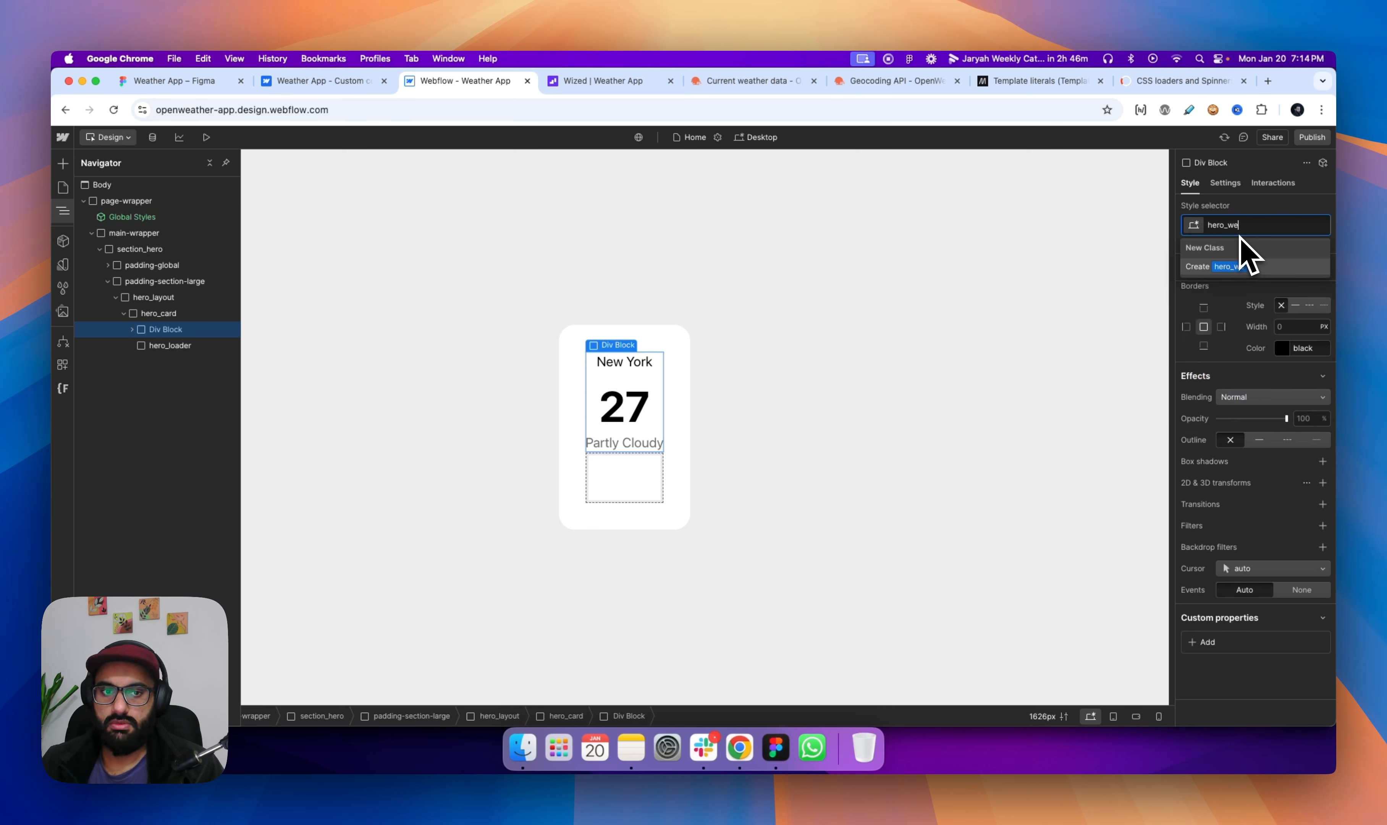
pyautogui.press('Return')
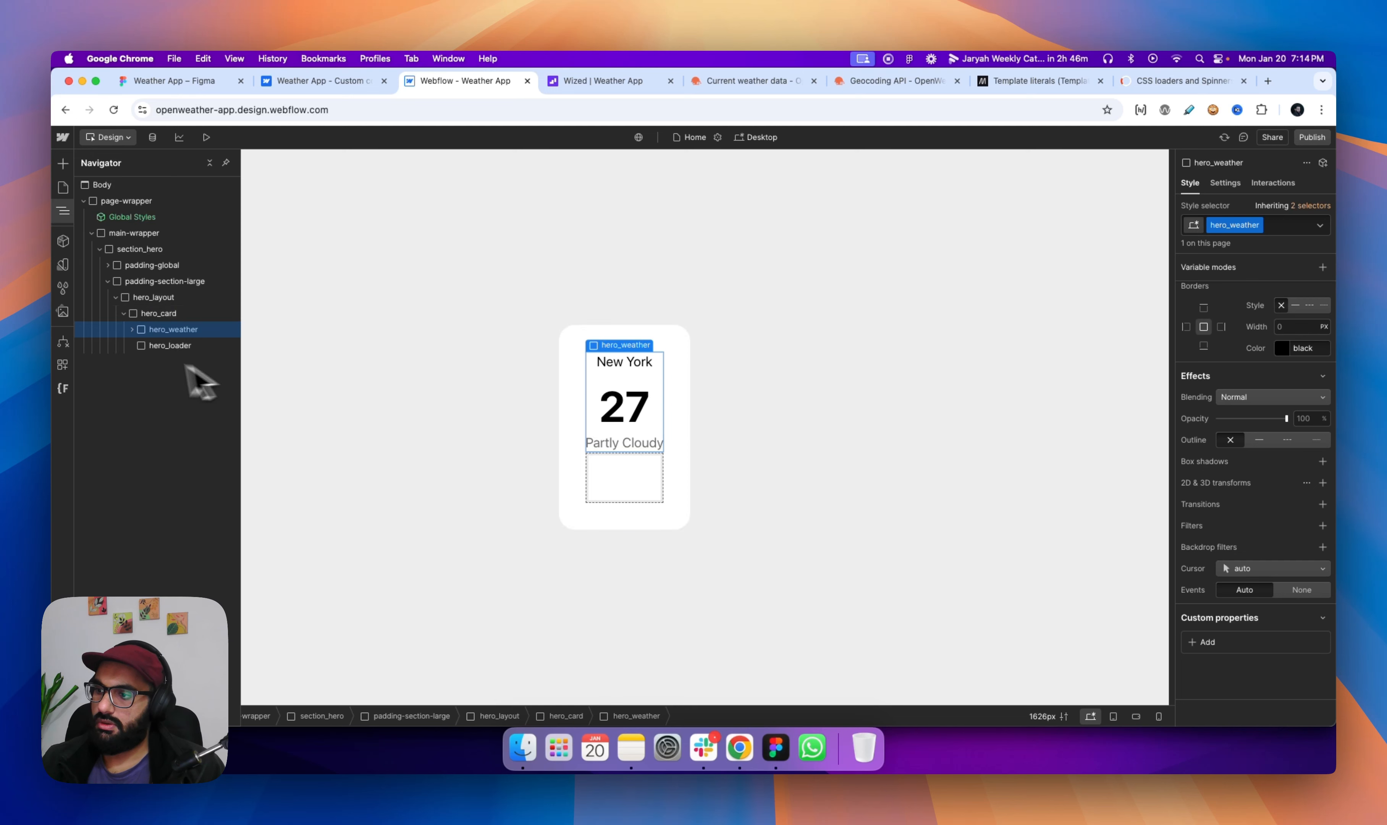
# Add a Code Embed inside hero_loader containing <span class="loader"></span>, and save it.
pyautogui.click(182, 348)
pyautogui.press('super+k')
pyautogui.write('embed')
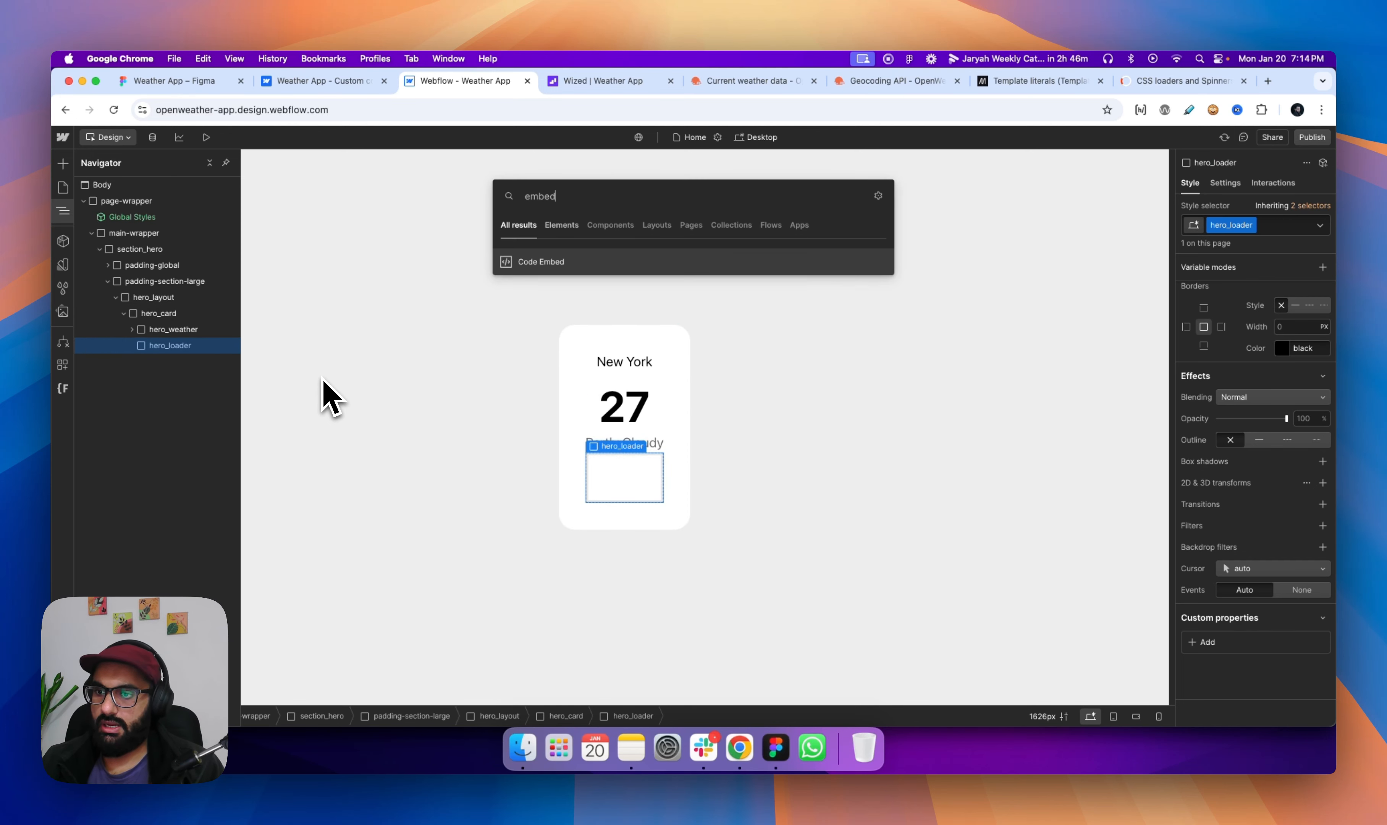
pyautogui.press('Return')
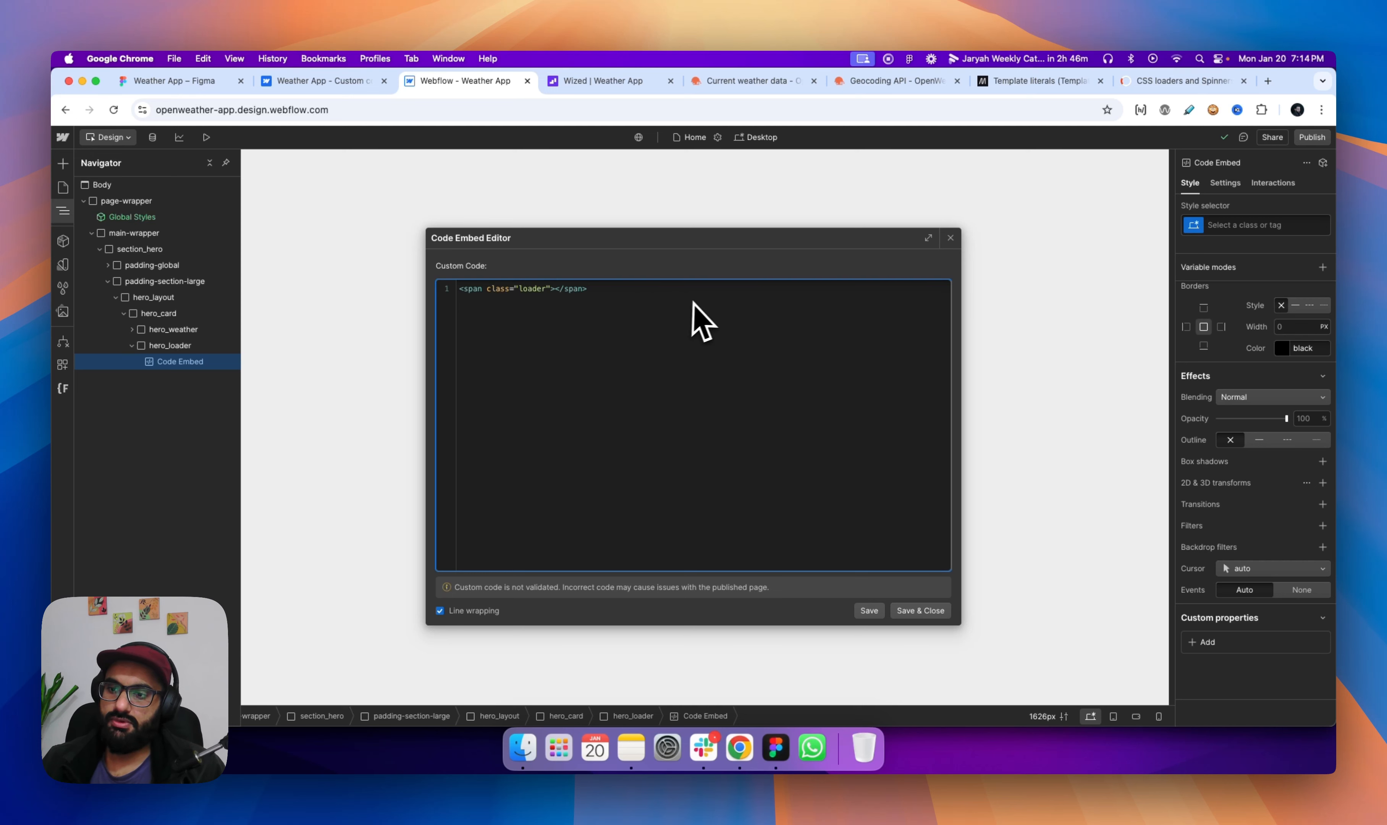
pyautogui.click(920, 611)
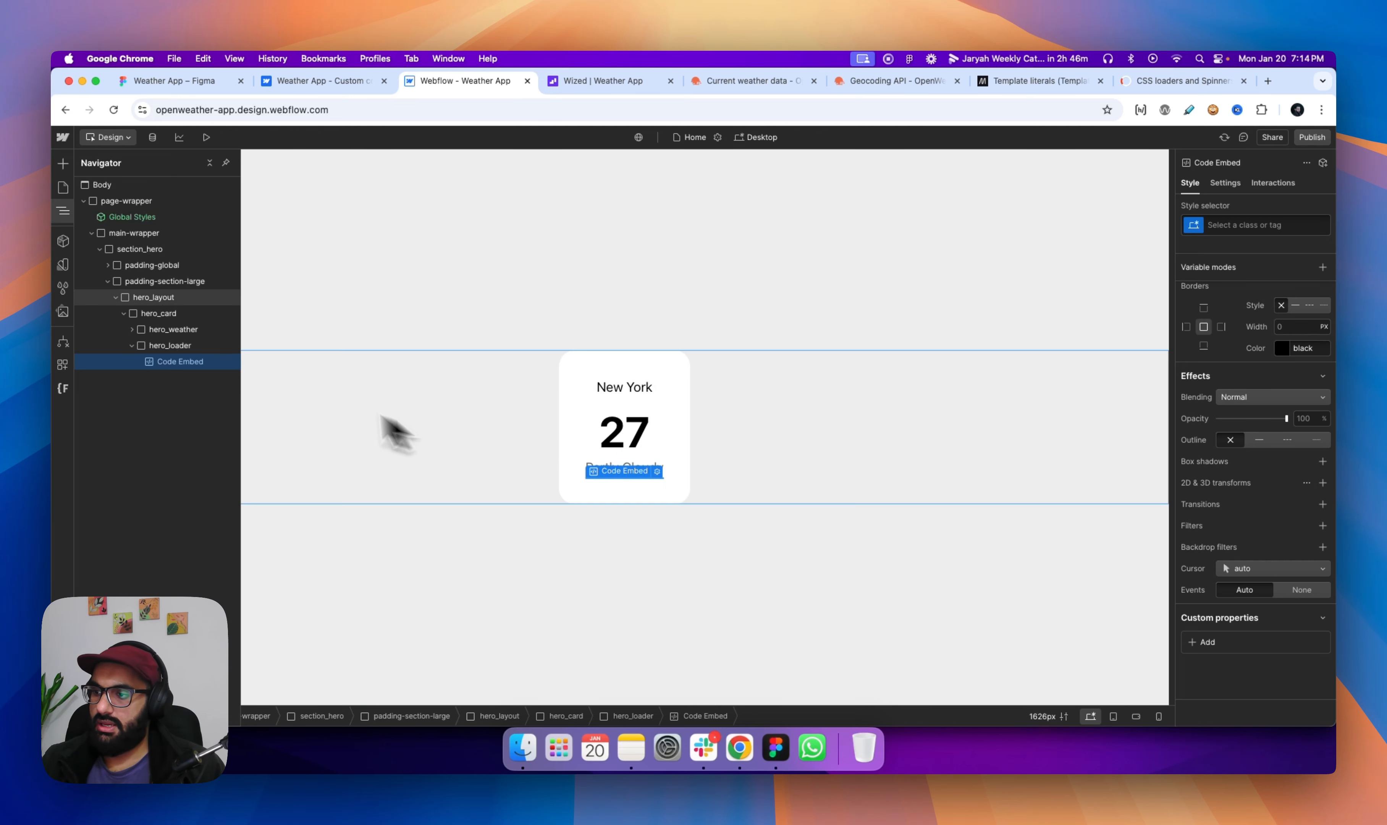
# Add a second Code Embed inside hero_loader and paste in the .loader CSS copied from the CSS loaders site.
pyautogui.click(169, 346)
pyautogui.press('super+k')
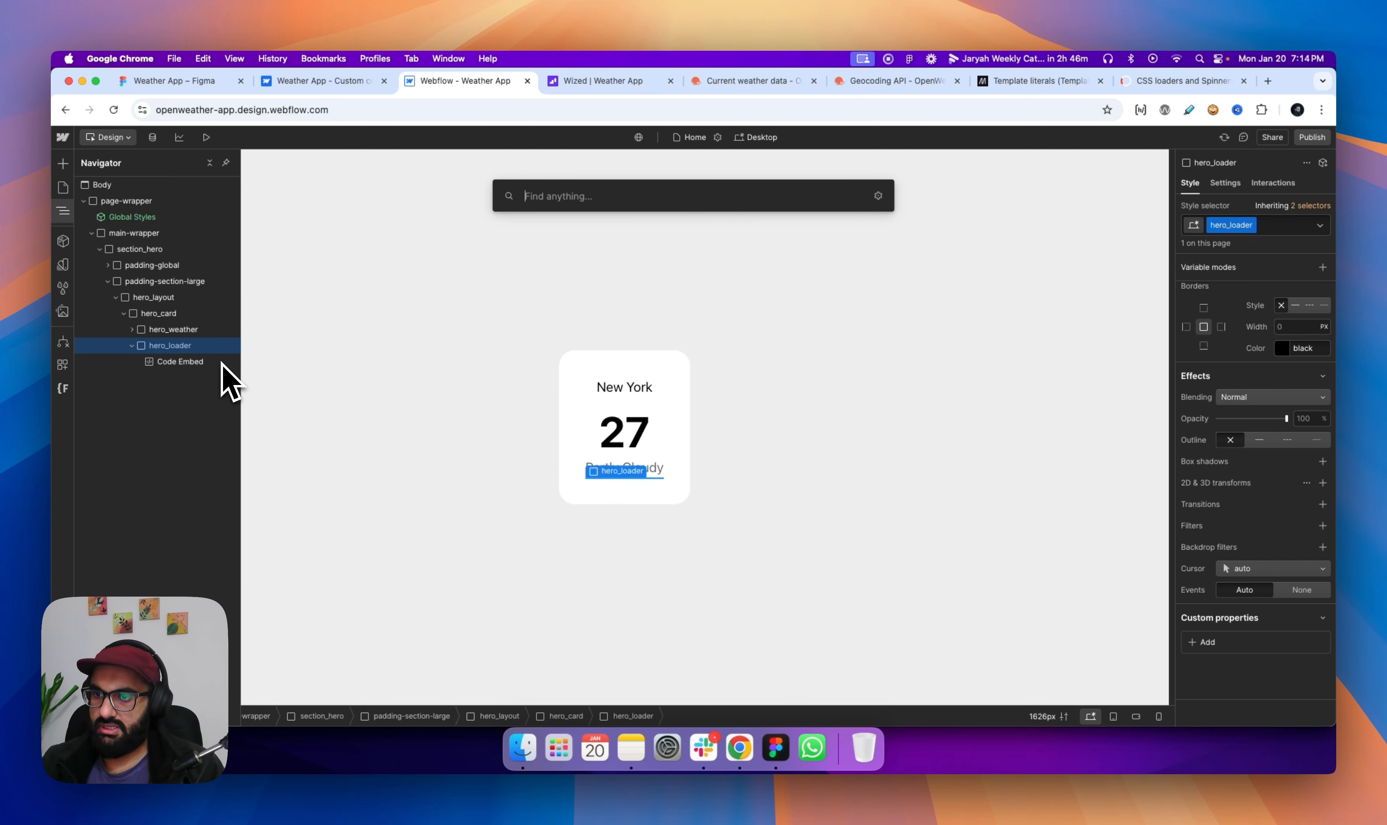
pyautogui.write('embed')
pyautogui.press('Return')
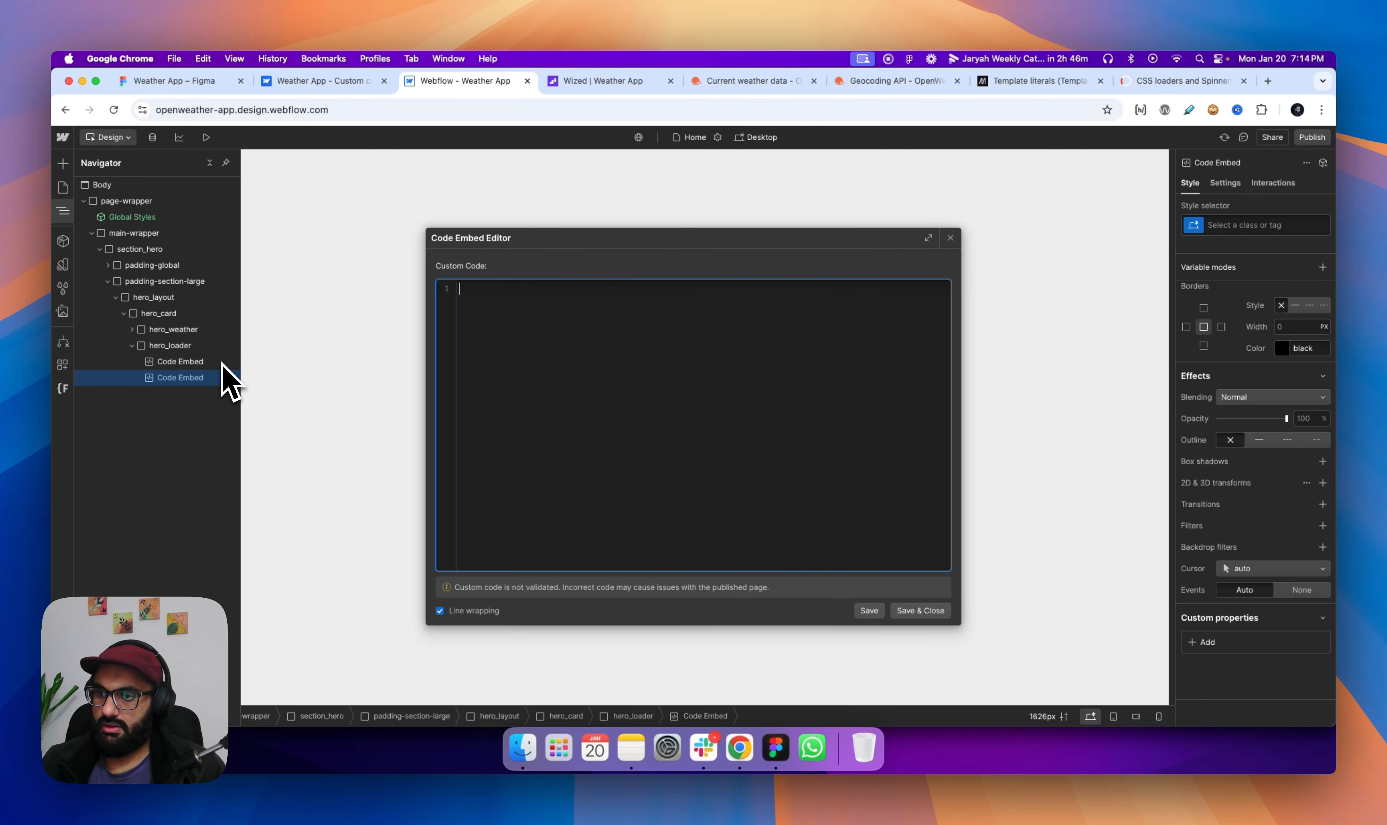
pyautogui.click(1182, 82)
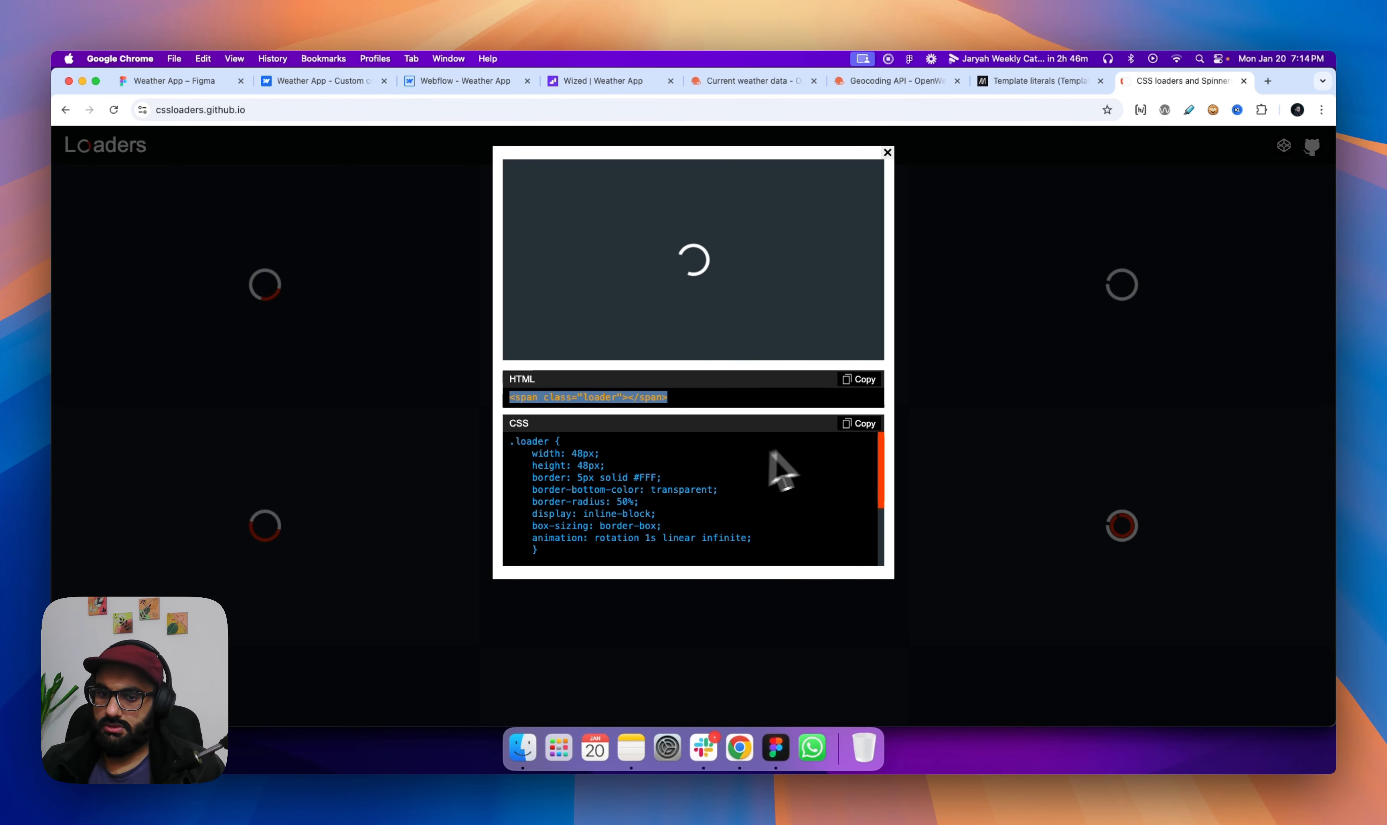
pyautogui.click(861, 425)
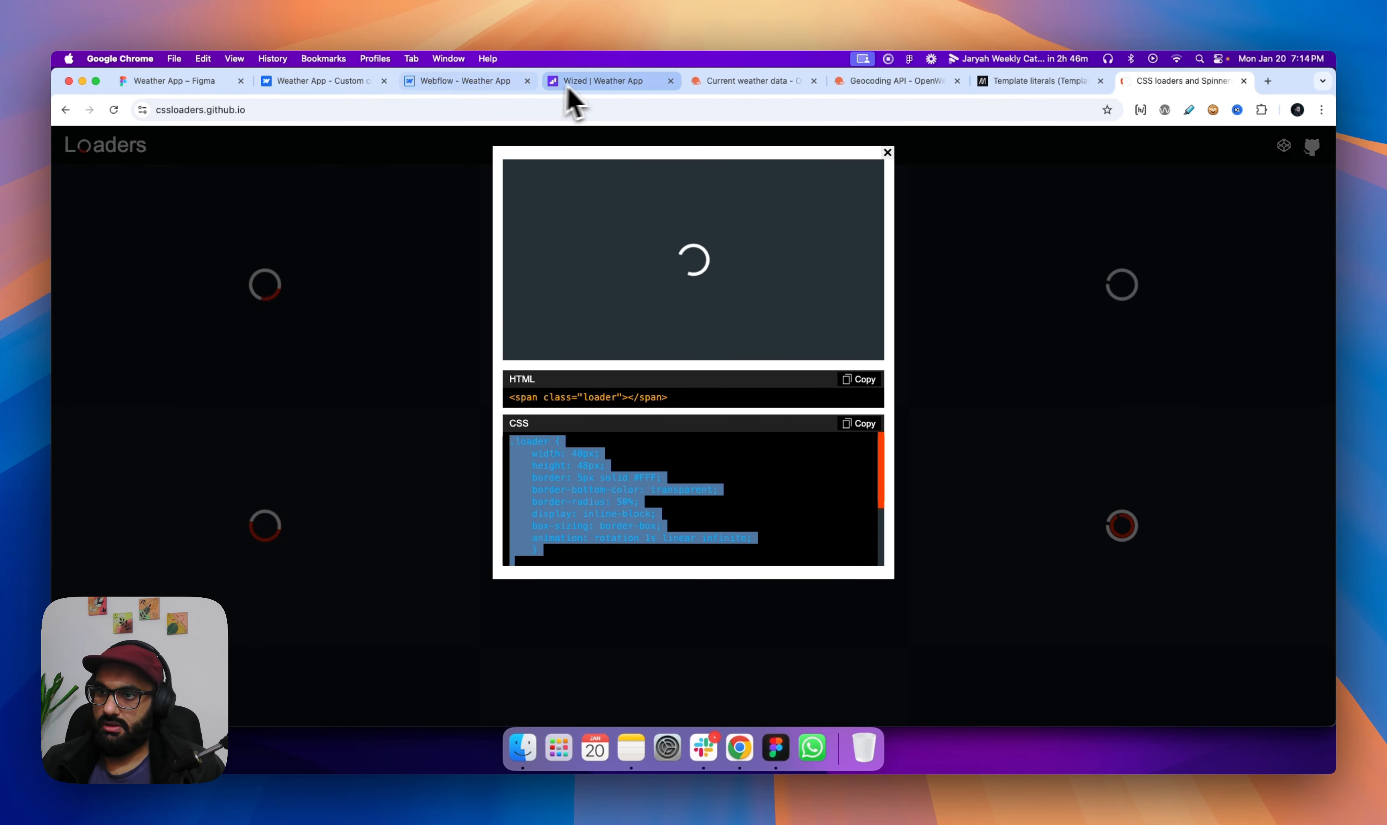
pyautogui.click(486, 83)
pyautogui.press('super+v')
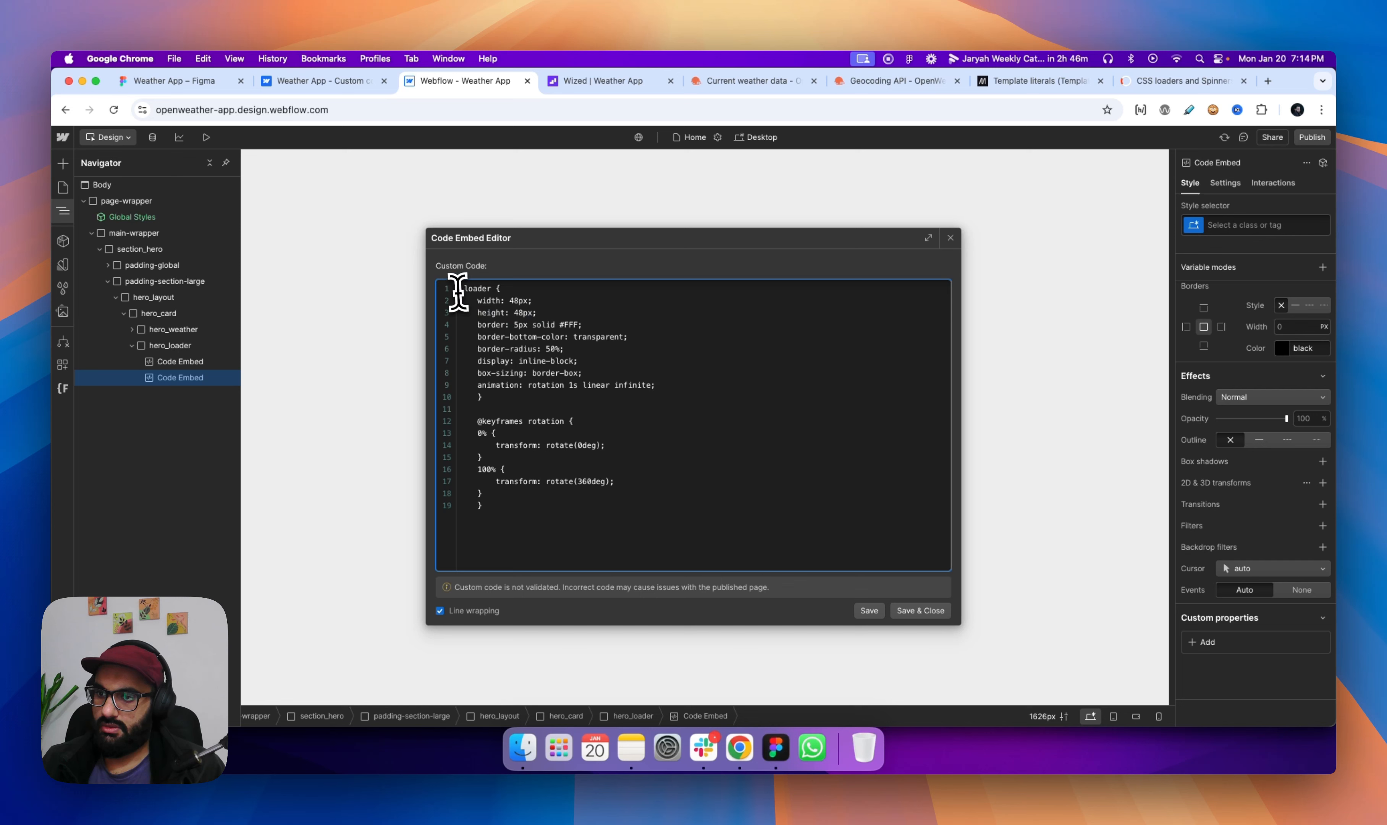
# Wrap the pasted loader CSS in <style> and </style> tags and save the embed.
pyautogui.press('Return')
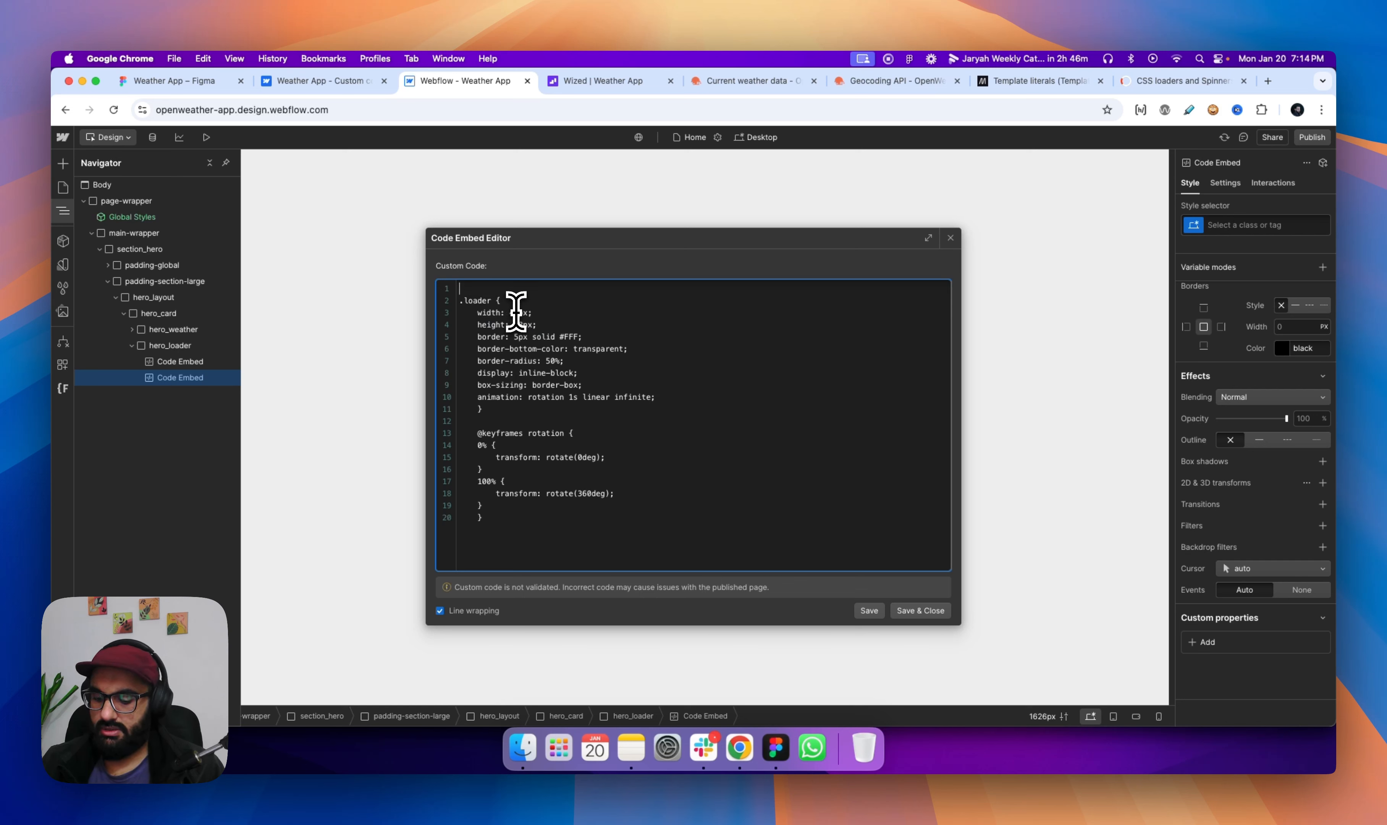
pyautogui.write('<style>')
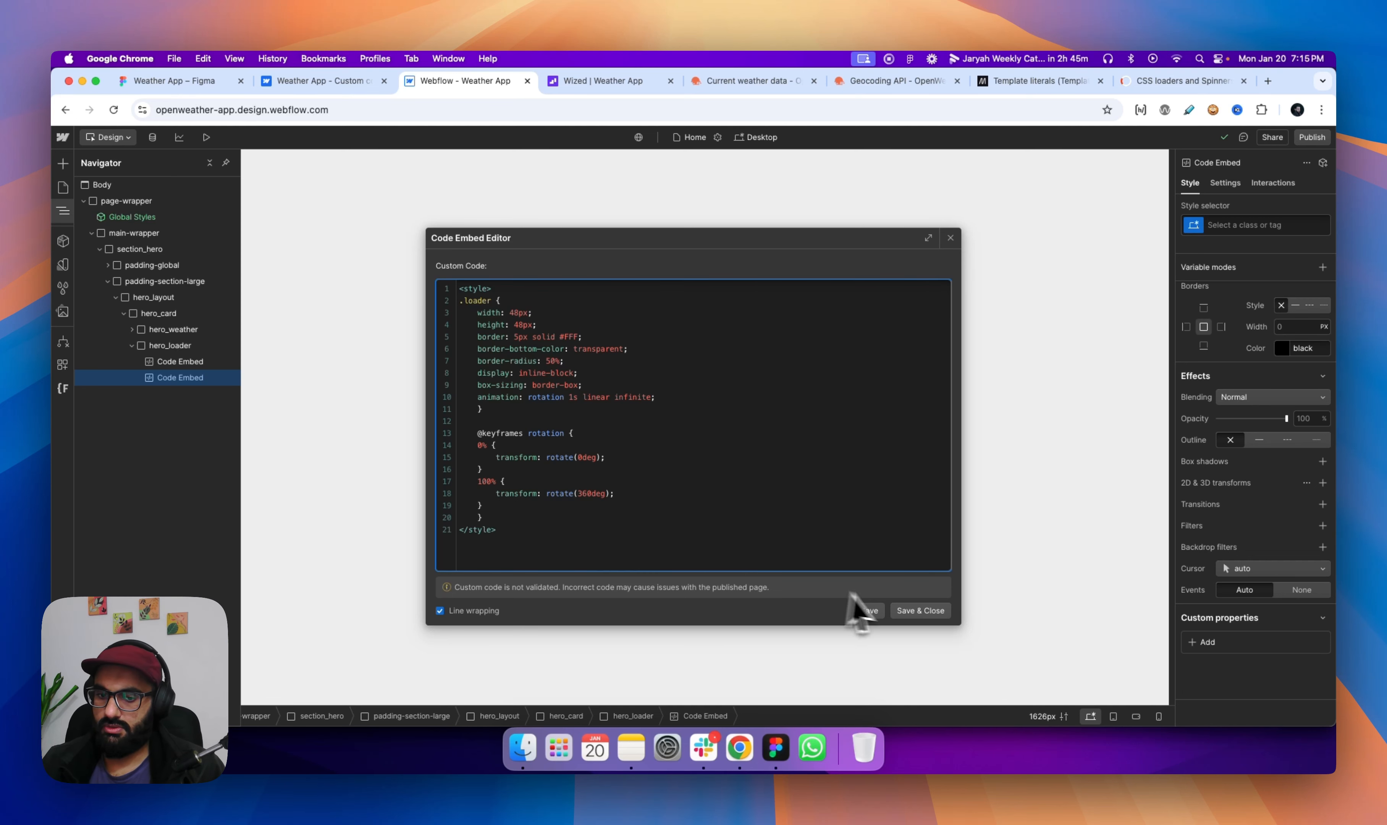
pyautogui.click(918, 611)
# Check the code in the first Code Embed of hero_loader, close it and select hero_card.
pyautogui.click(179, 361)
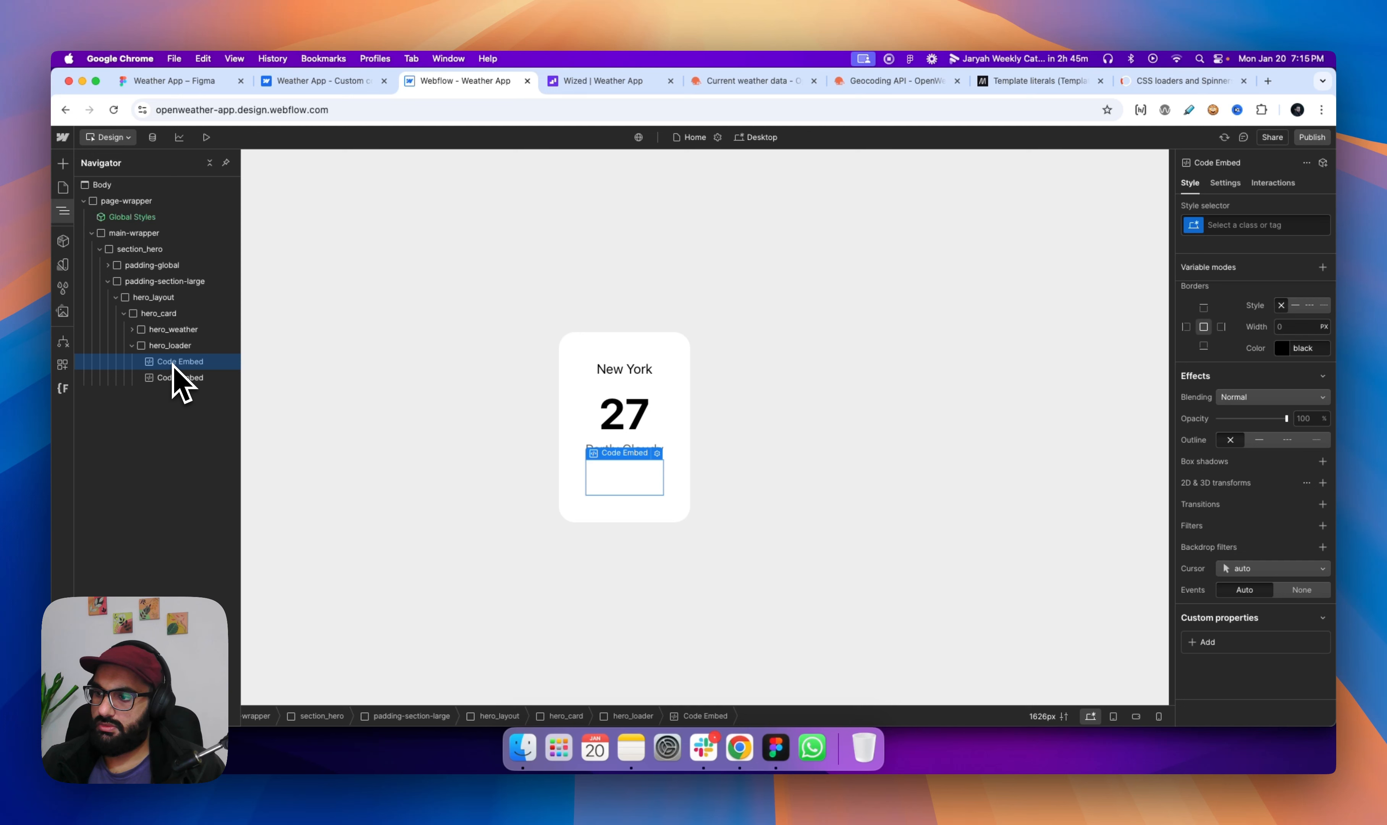
pyautogui.doubleClick(657, 460)
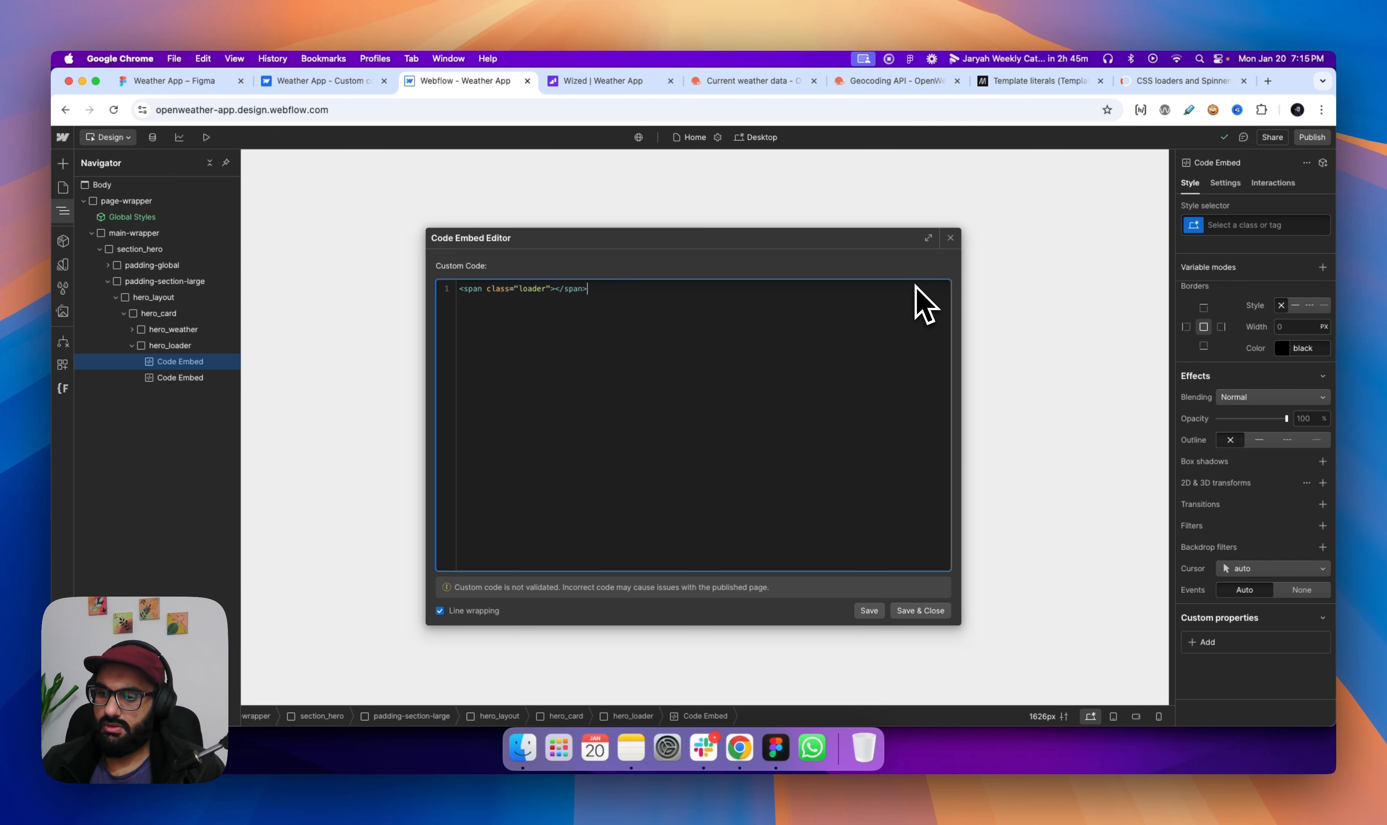
pyautogui.click(950, 238)
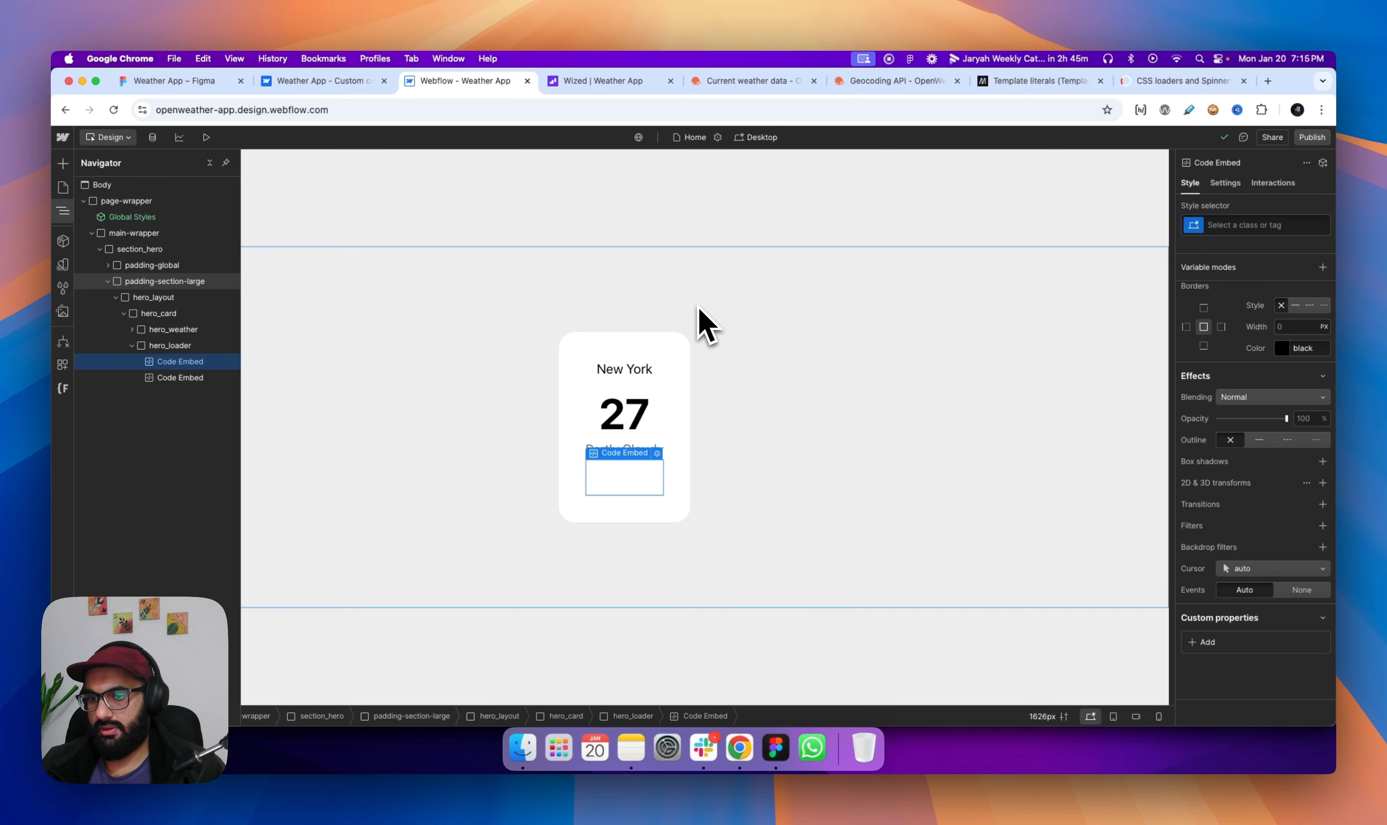
pyautogui.click(698, 371)
pyautogui.click(688, 386)
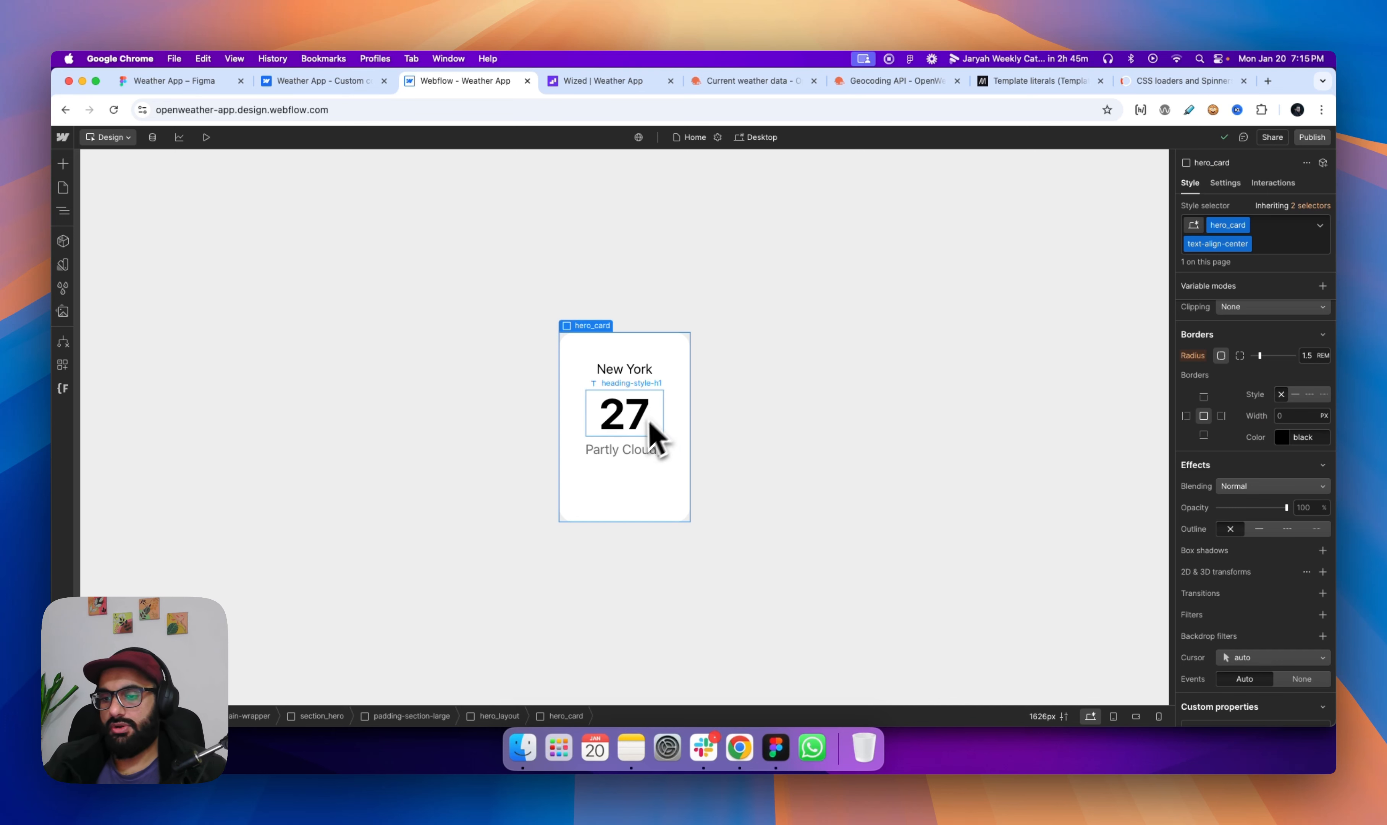
# Publish the site to the openweather-app.webflow.io staging domain and switch to Wized.
pyautogui.click(1316, 138)
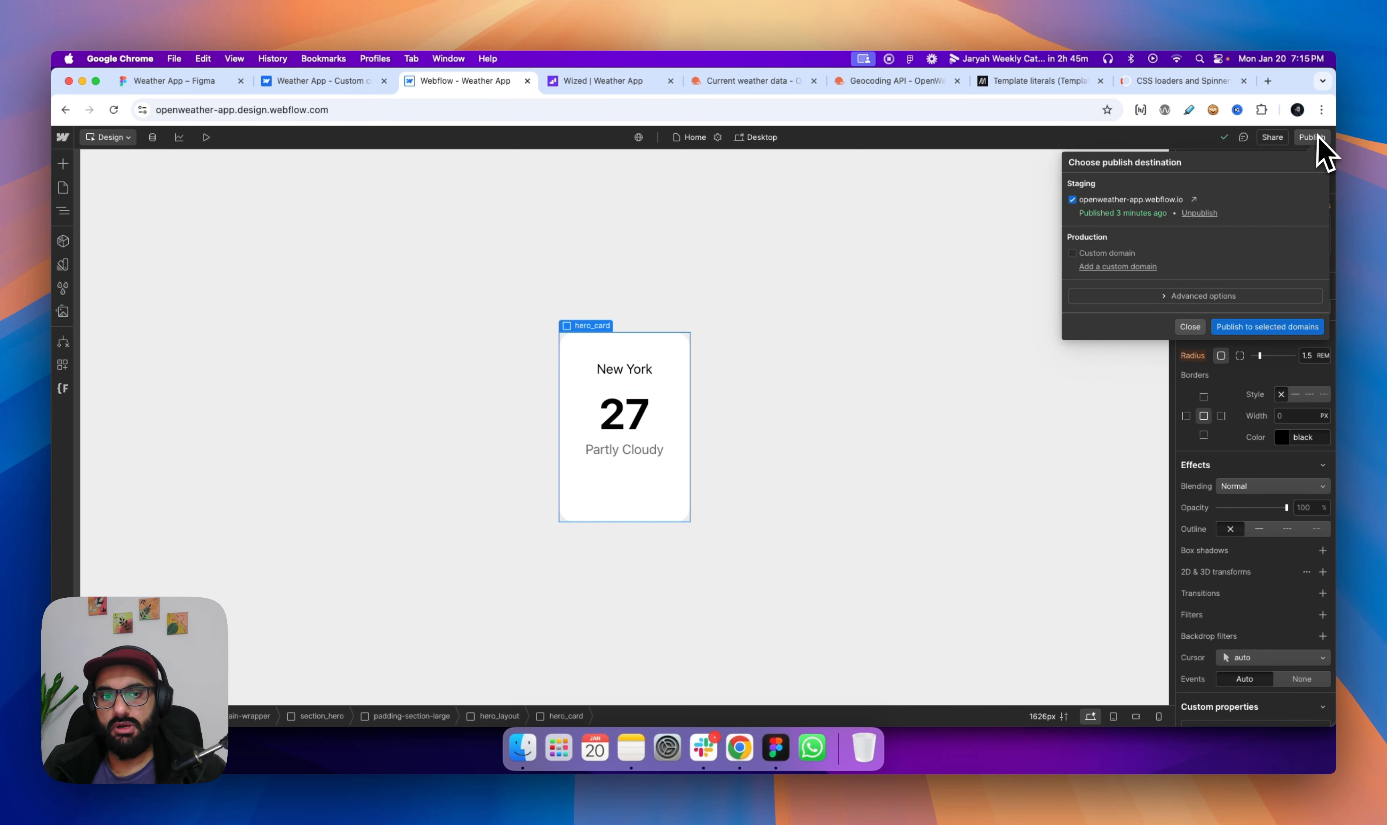
pyautogui.click(1255, 327)
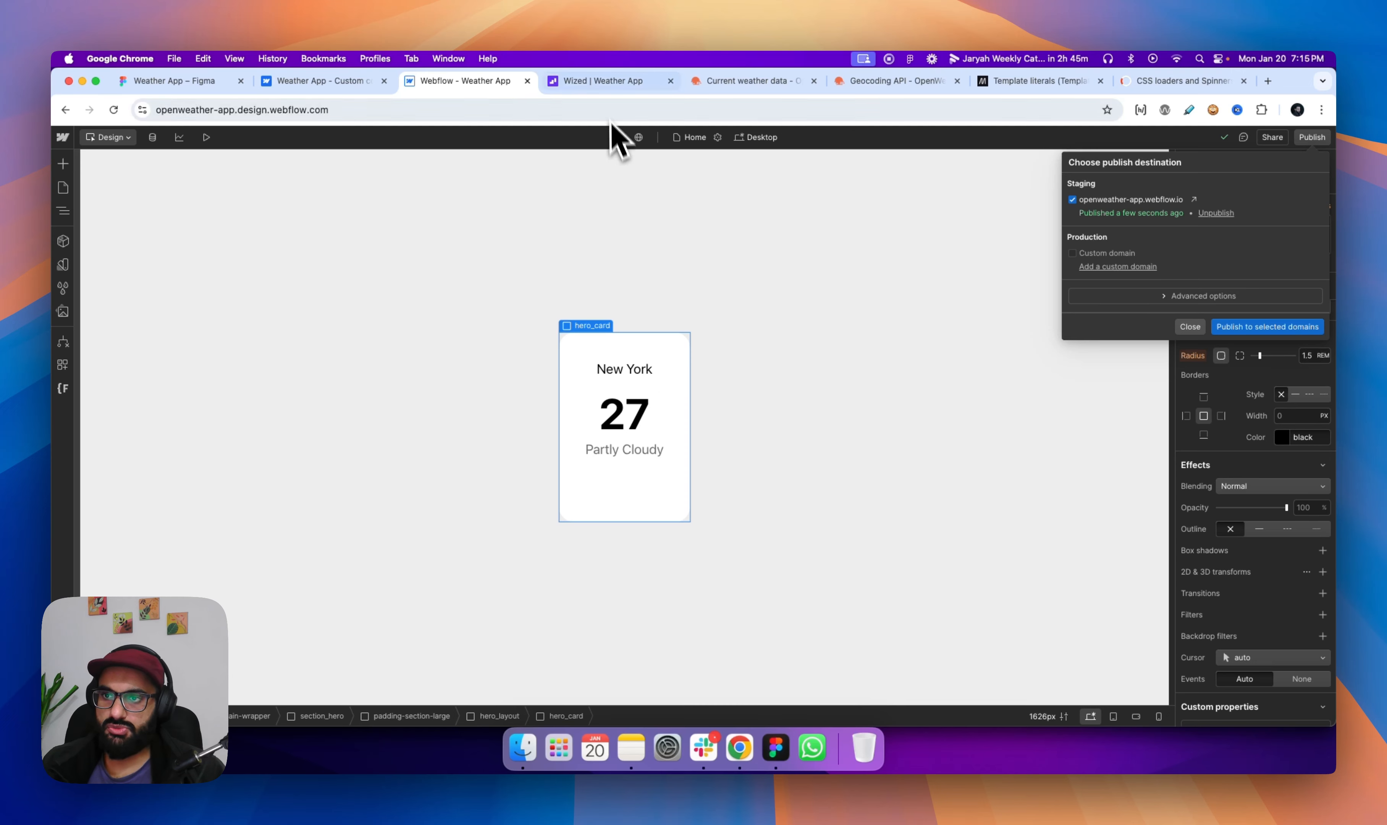
pyautogui.click(598, 82)
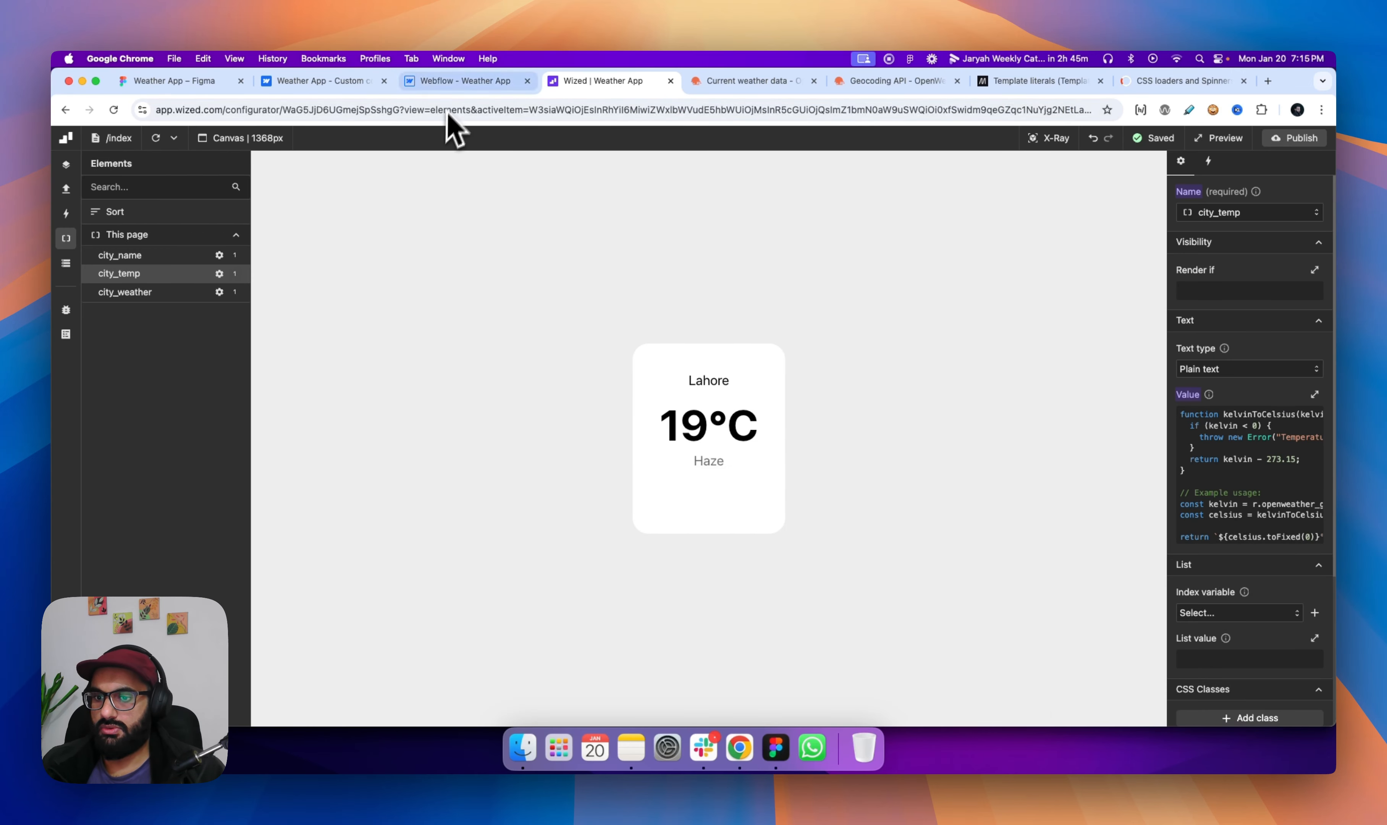
# Return to Webflow, set the loader's border colour to #000 in the second Code Embed's CSS, and save it.
pyautogui.click(456, 81)
pyautogui.click(639, 503)
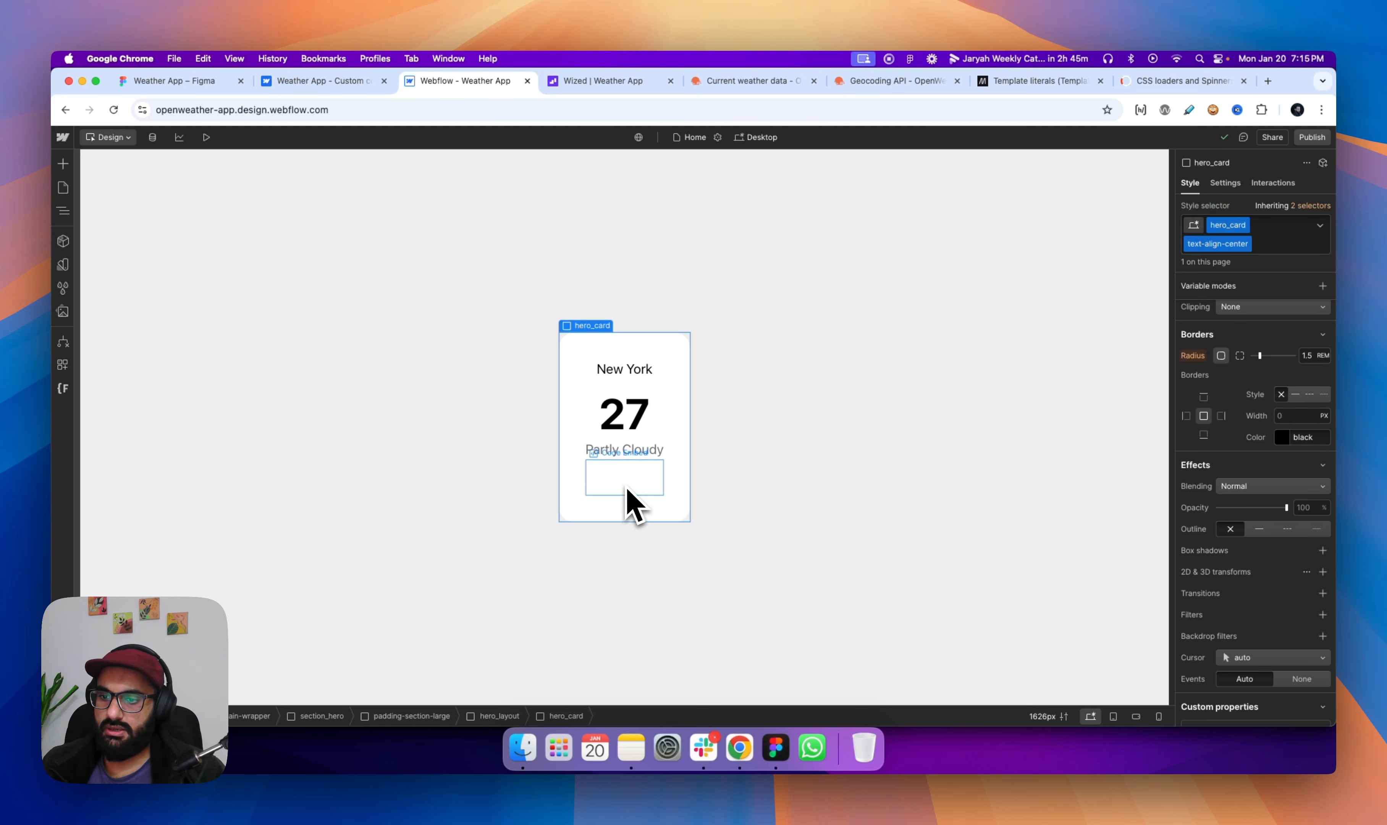
pyautogui.click(631, 501)
pyautogui.click(63, 209)
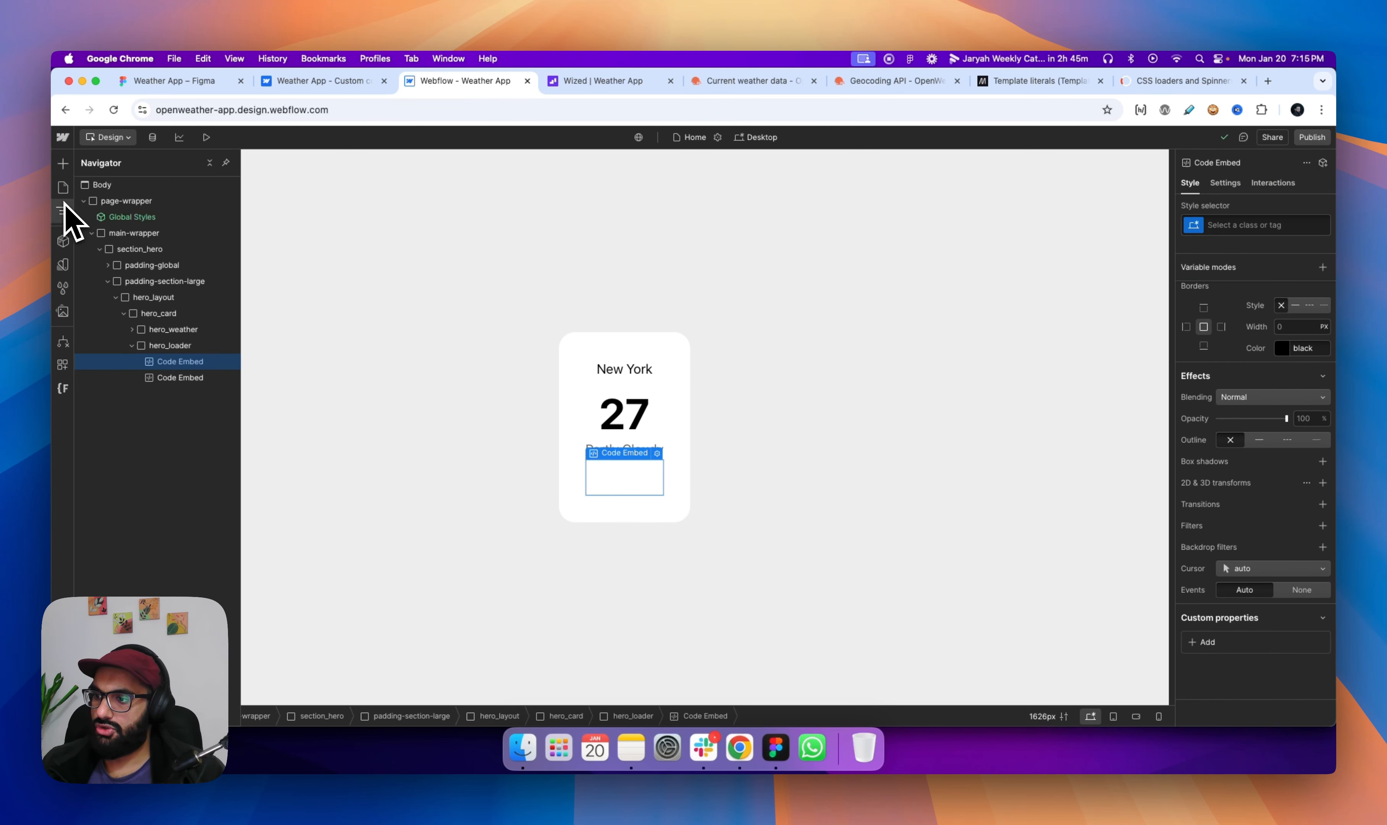
pyautogui.doubleClick(172, 378)
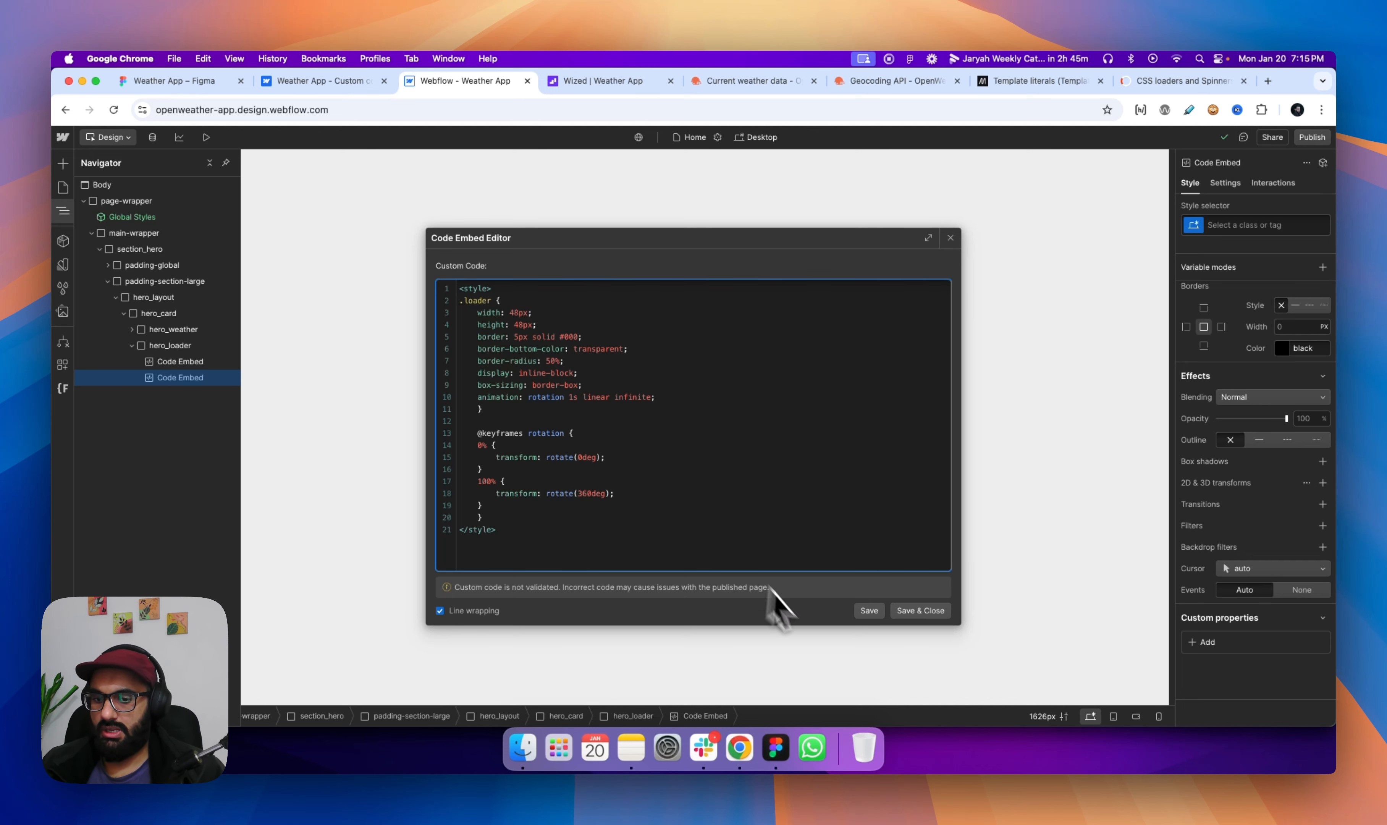
pyautogui.click(901, 613)
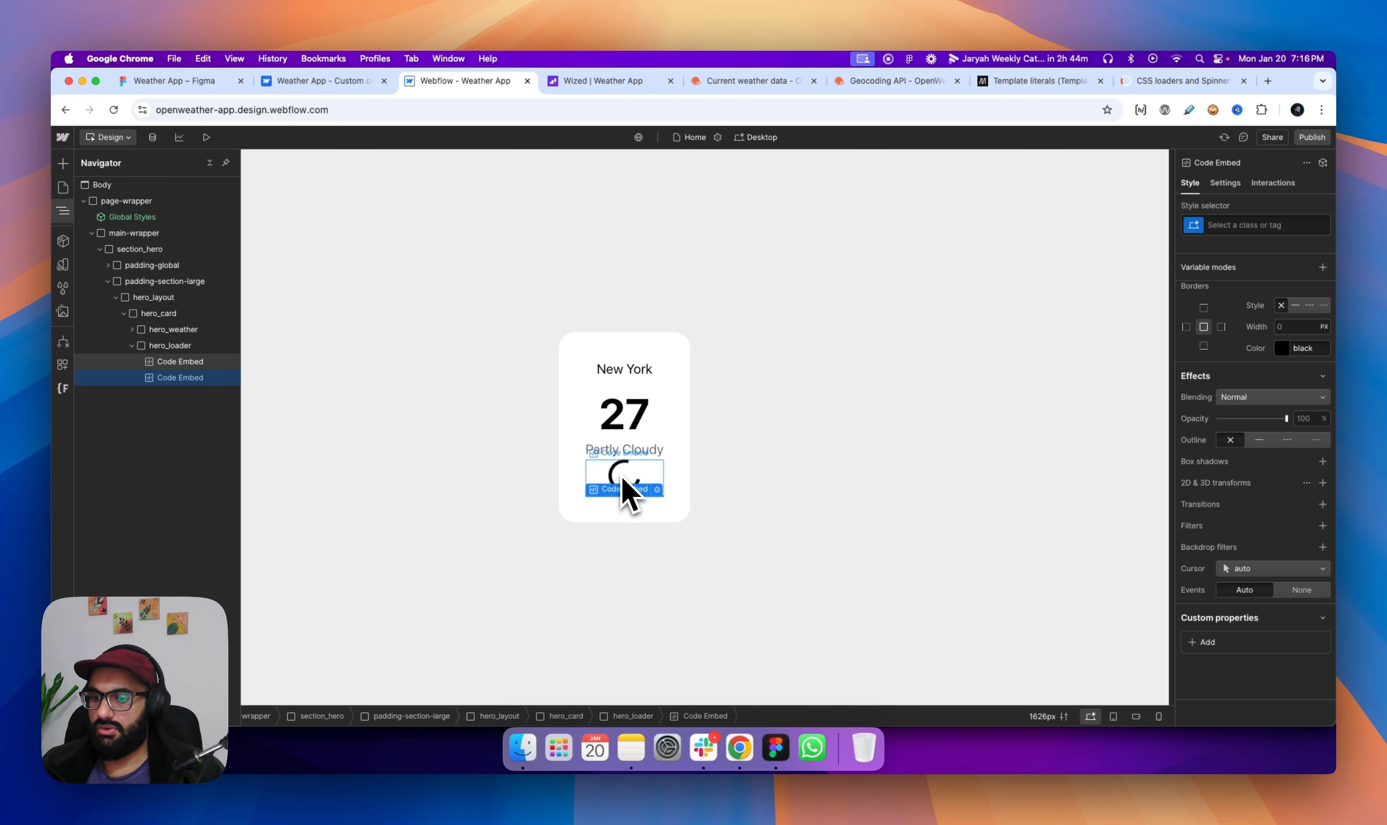
# Set the loader's width and height to 32px and its border to 3px in the CSS embed, and save it.
pyautogui.doubleClick(180, 362)
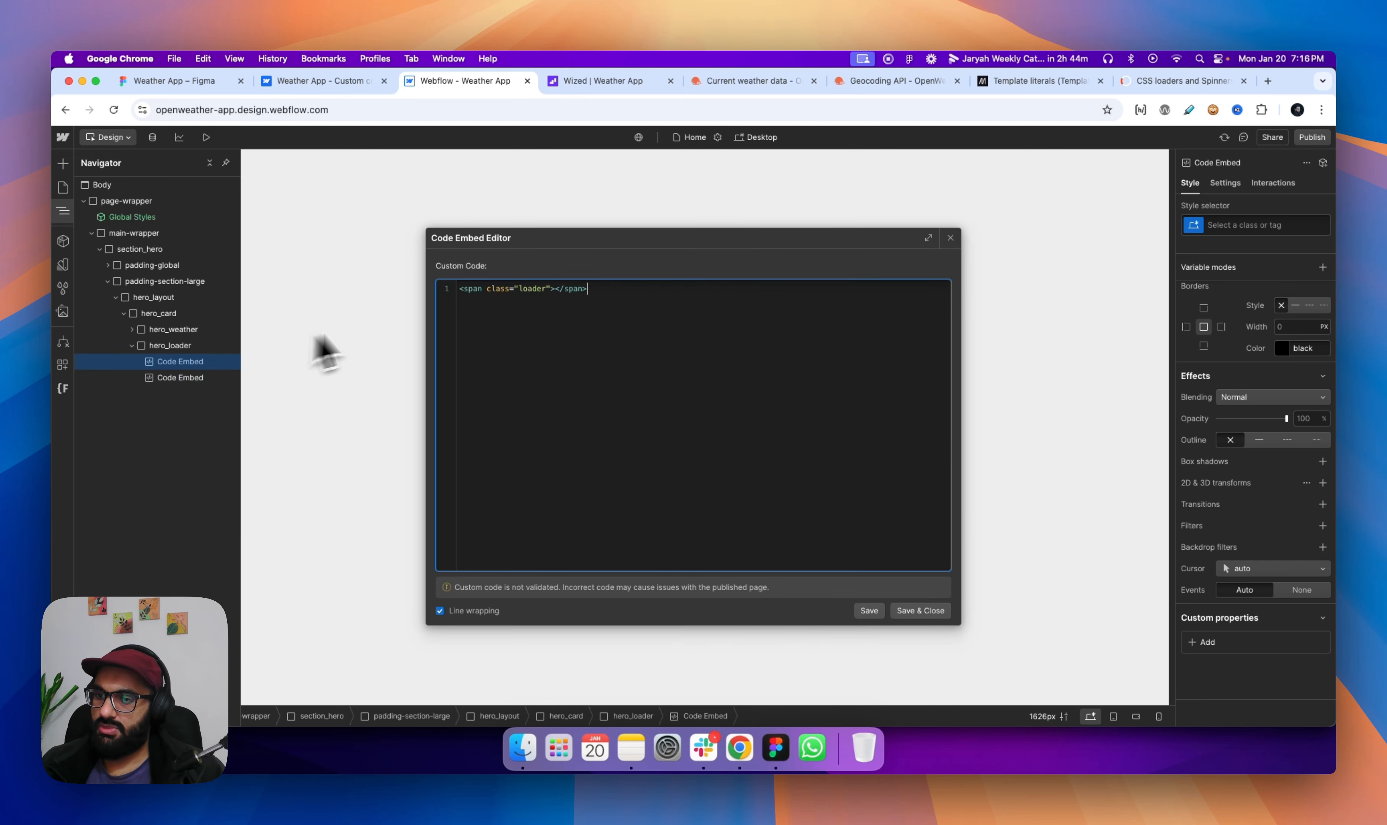
pyautogui.click(950, 238)
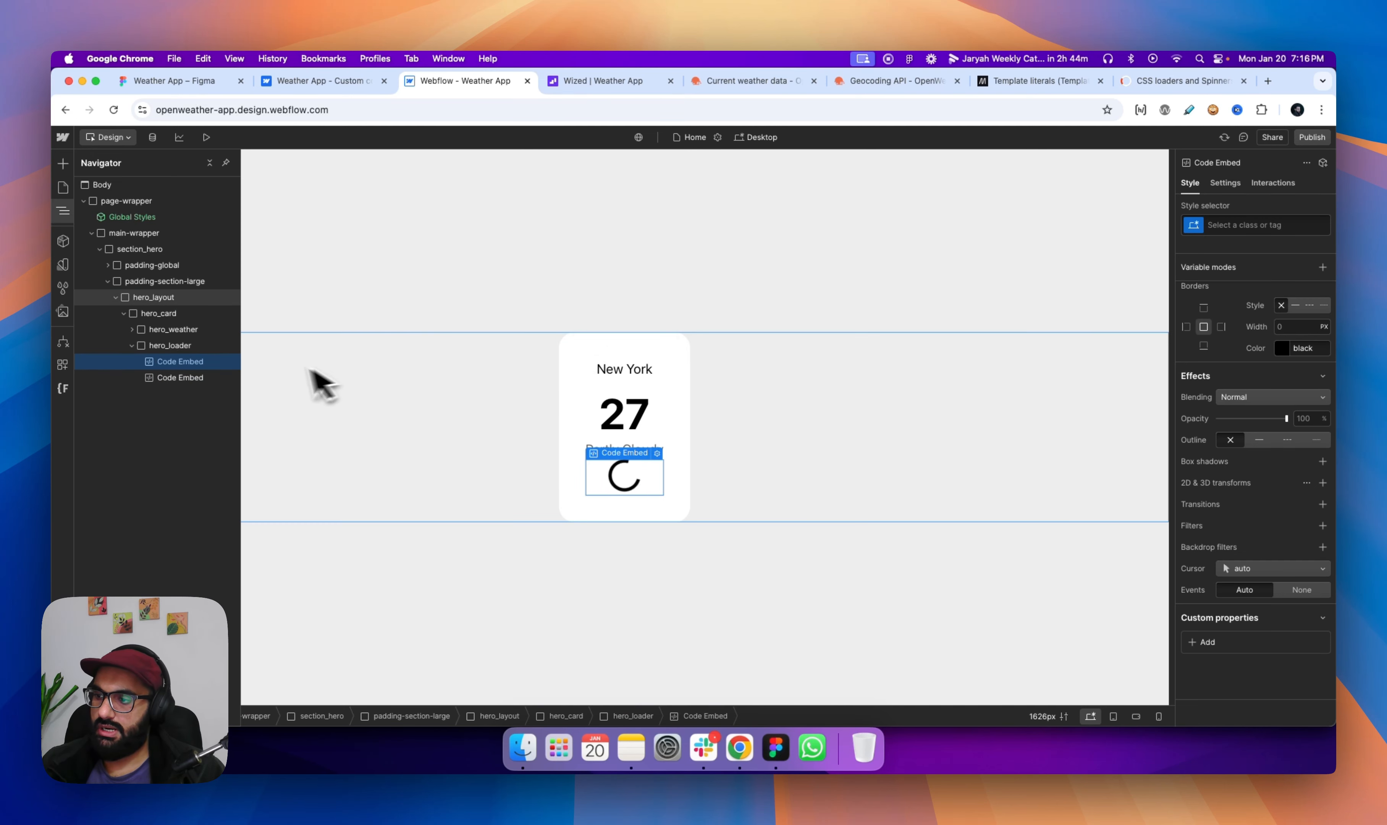
pyautogui.doubleClick(205, 378)
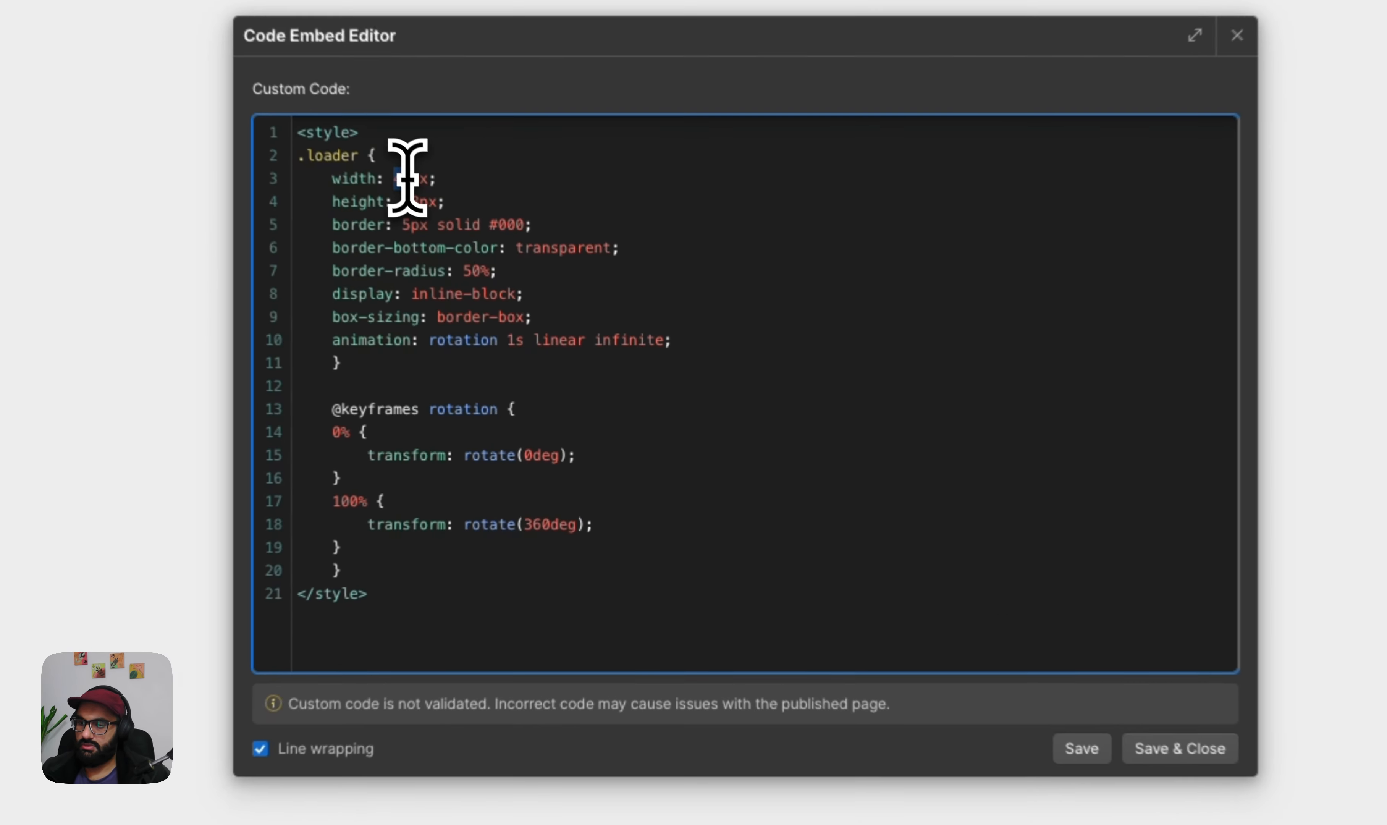
pyautogui.moveTo(390, 192); pyautogui.dragTo(410, 196)
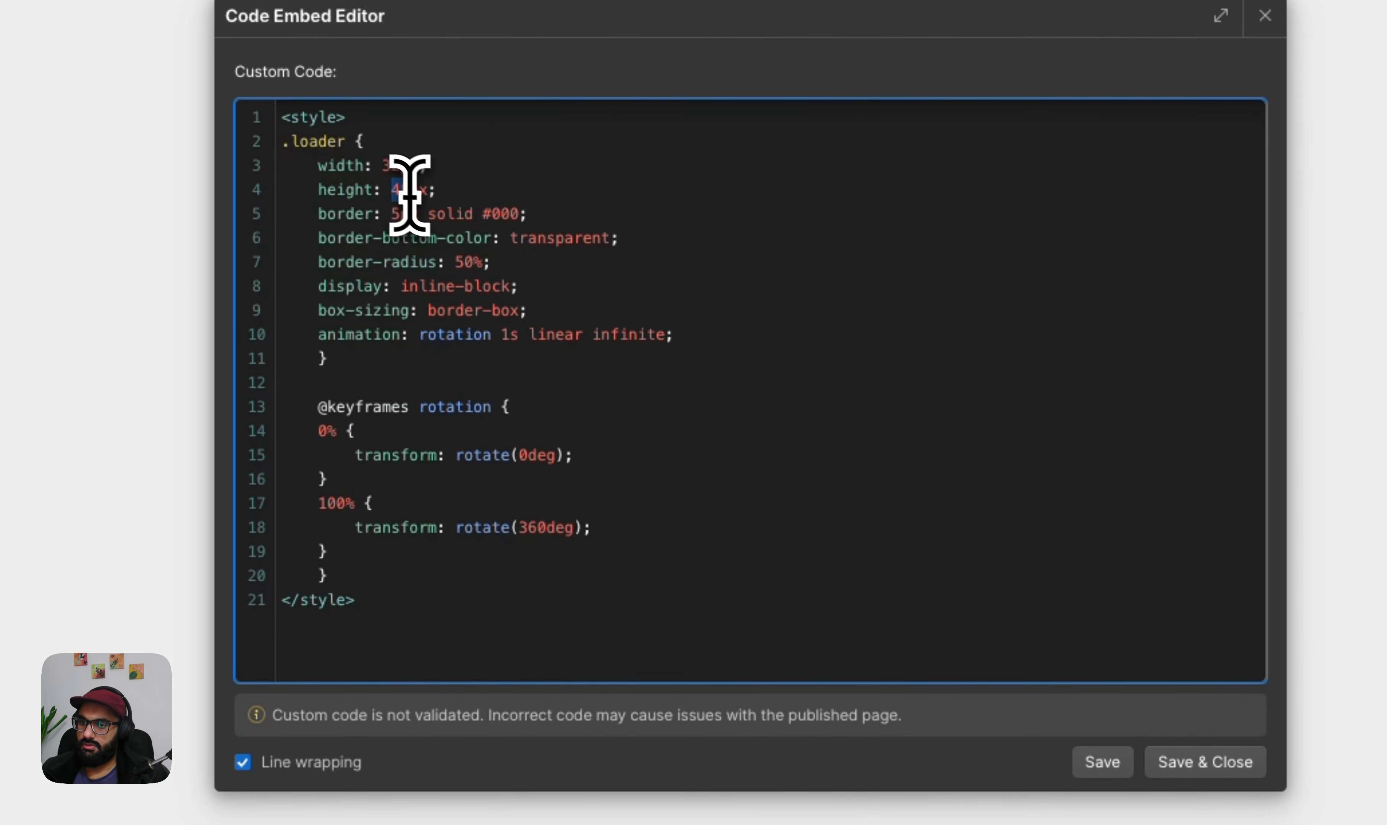
pyautogui.write('32')
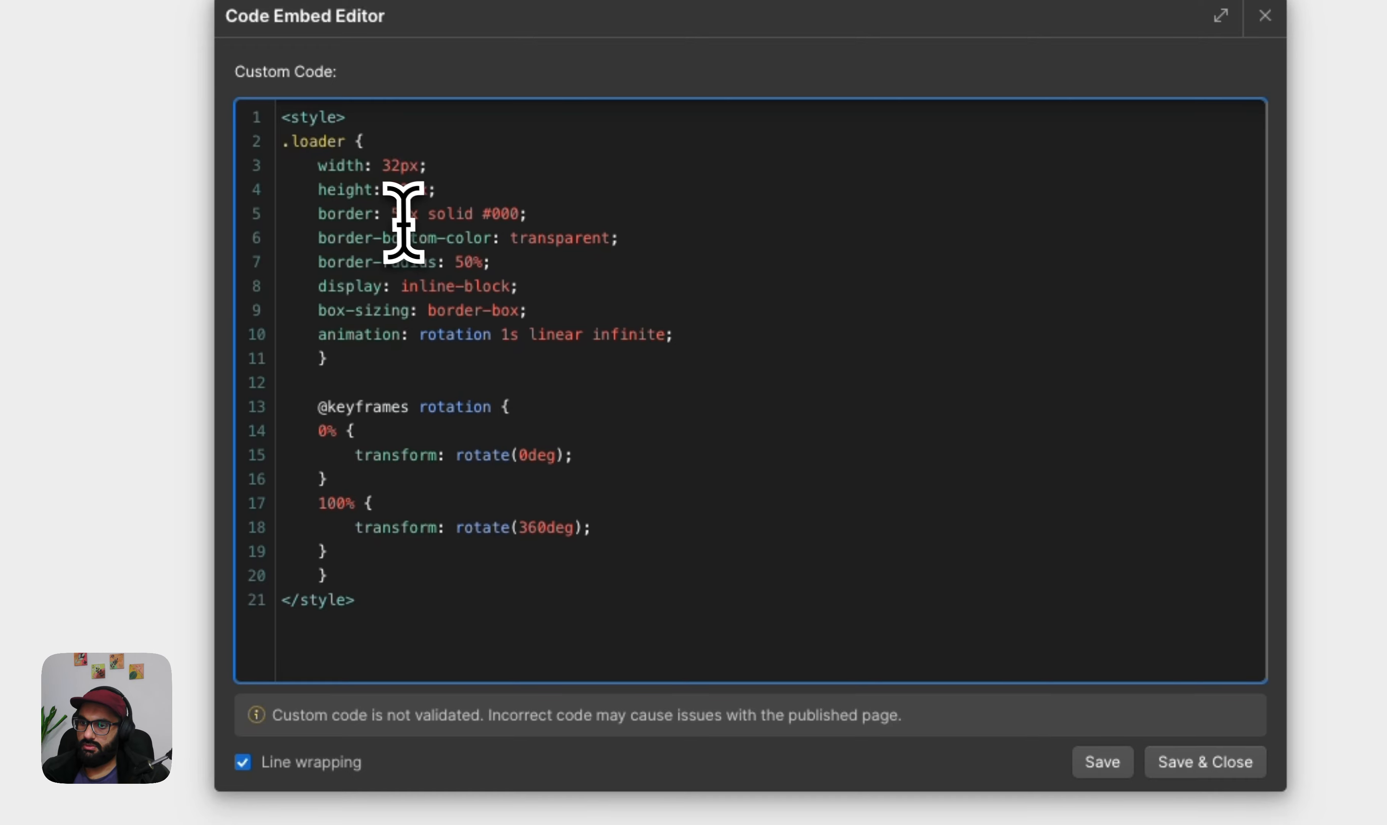
pyautogui.moveTo(400, 217); pyautogui.dragTo(391, 217)
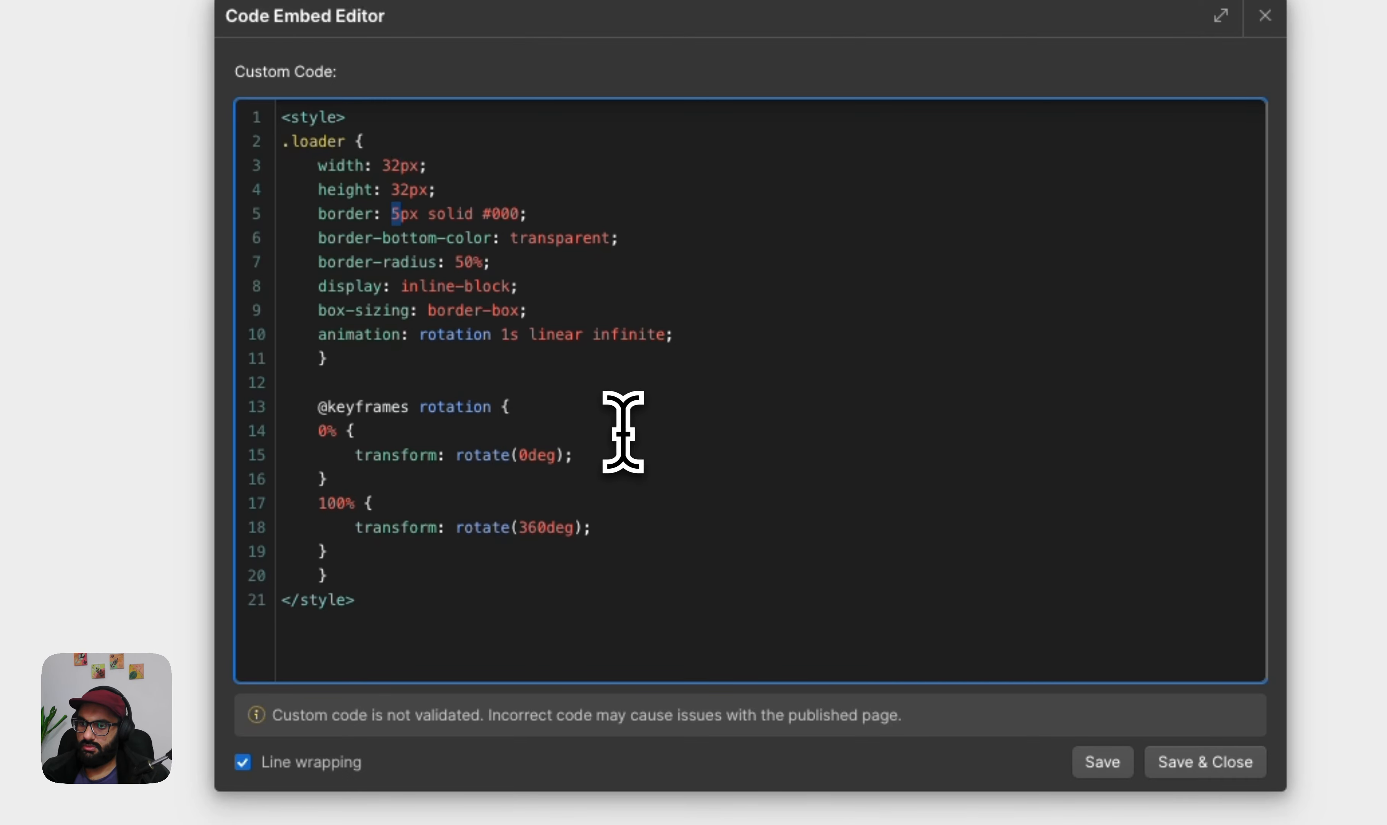
pyautogui.write('3')
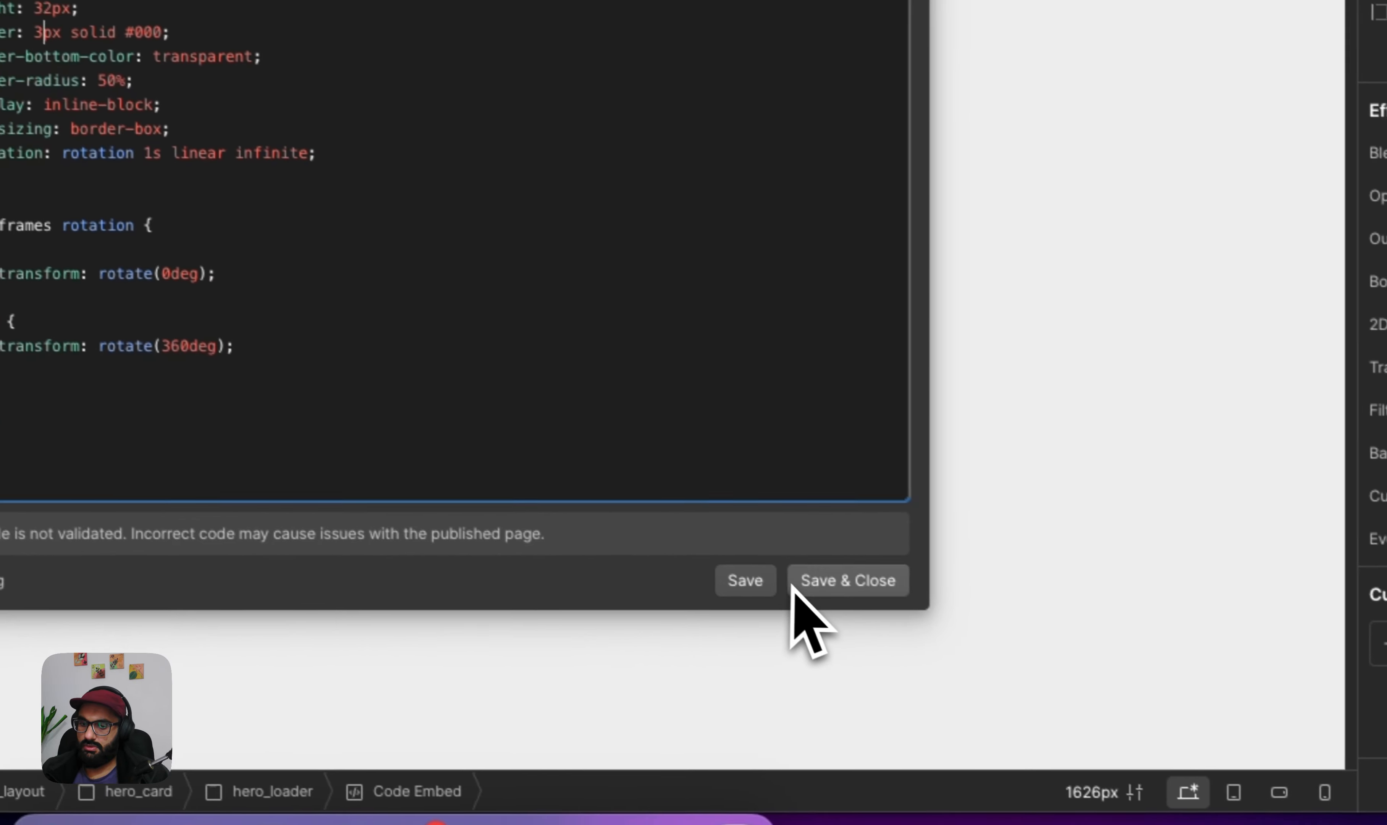
pyautogui.click(957, 658)
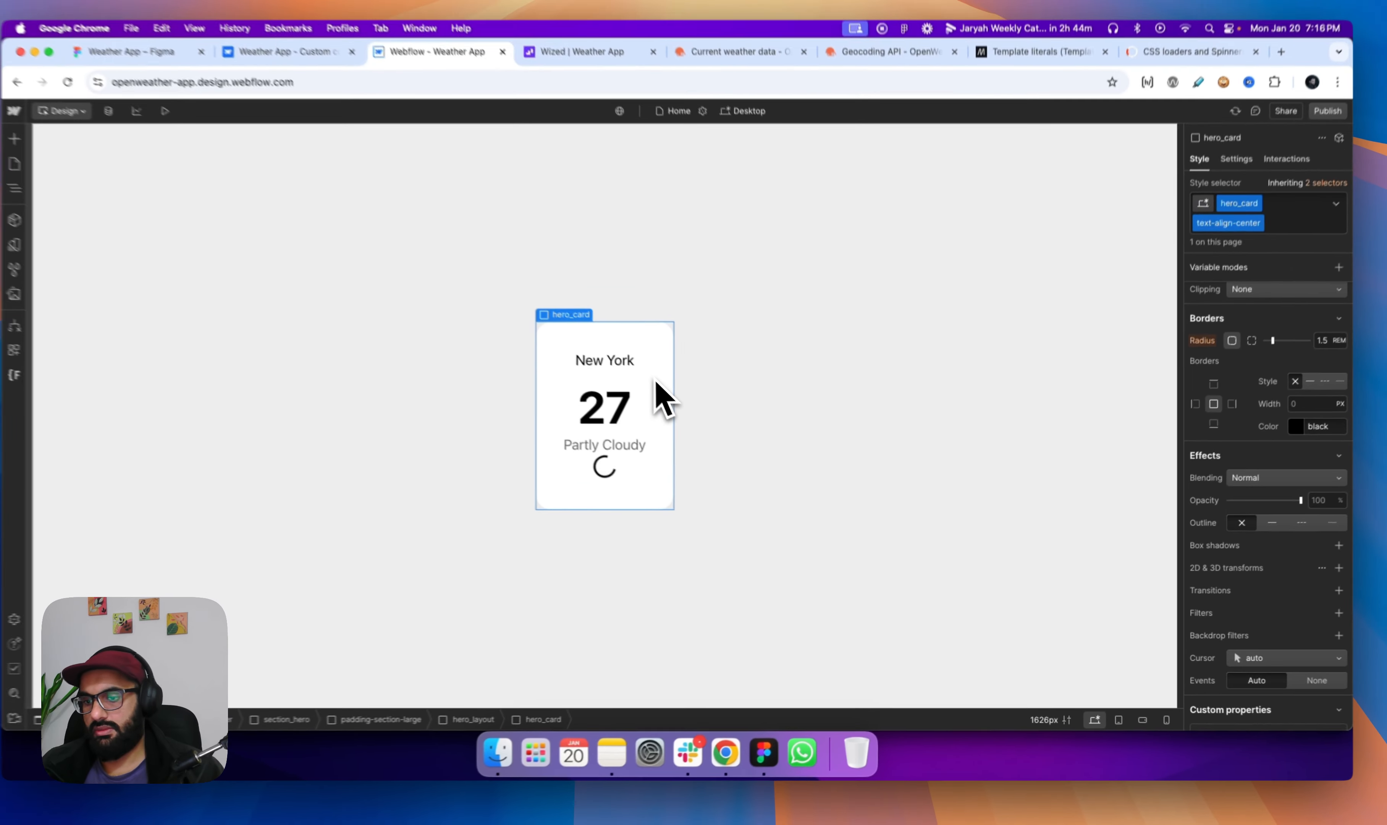
# Publish the resized loader to the staging domain, switch to Wized and reload its canvas.
pyautogui.click(1314, 114)
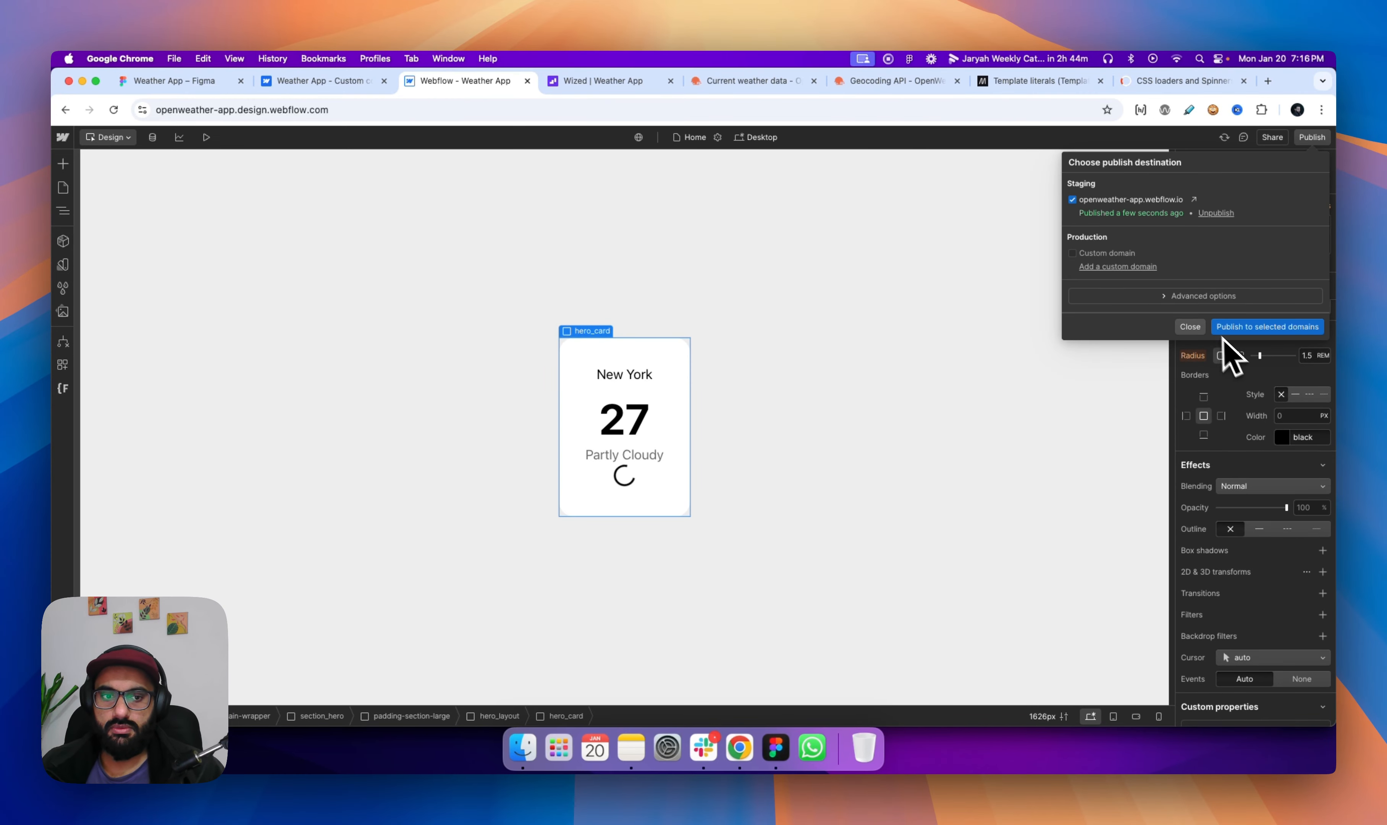
pyautogui.click(1225, 330)
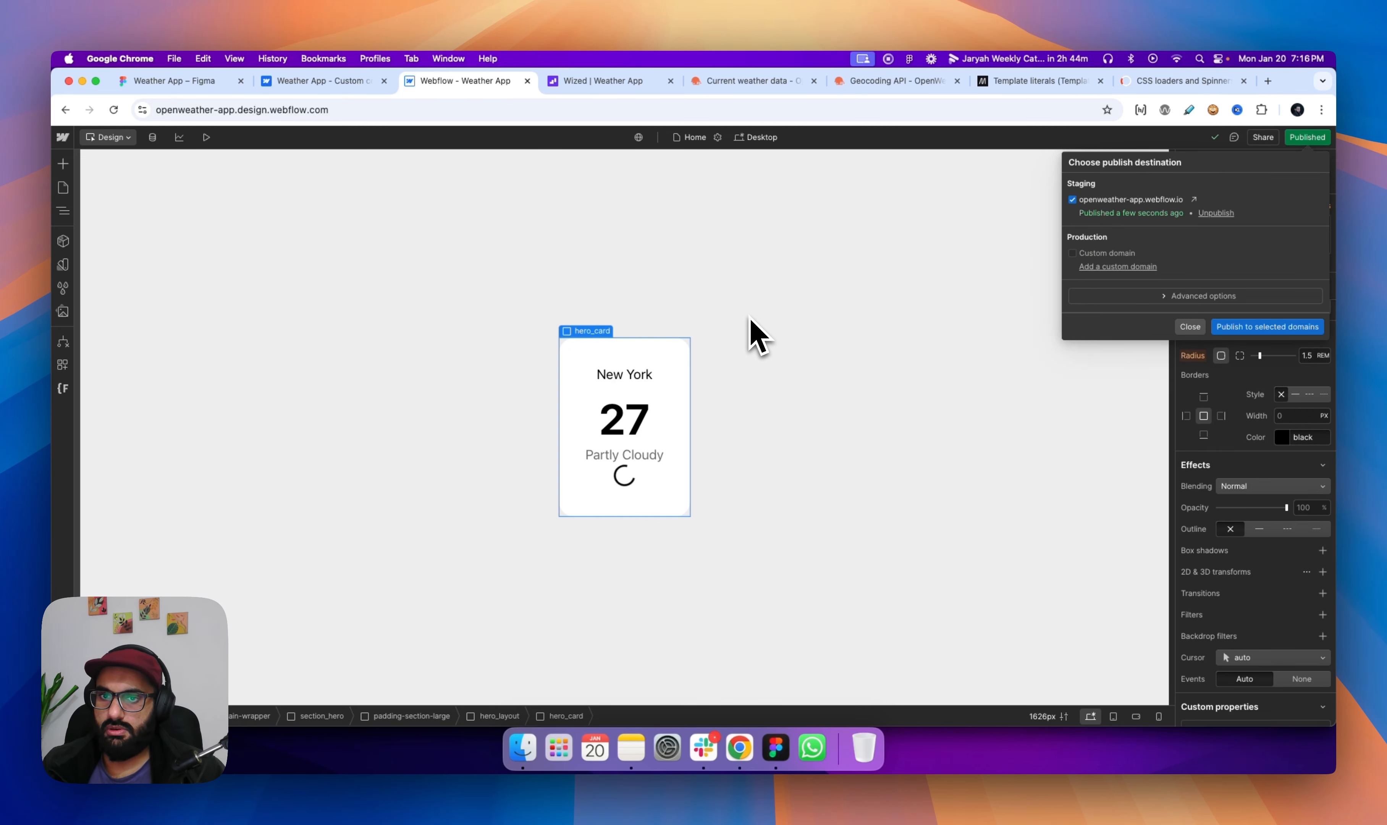
pyautogui.click(619, 82)
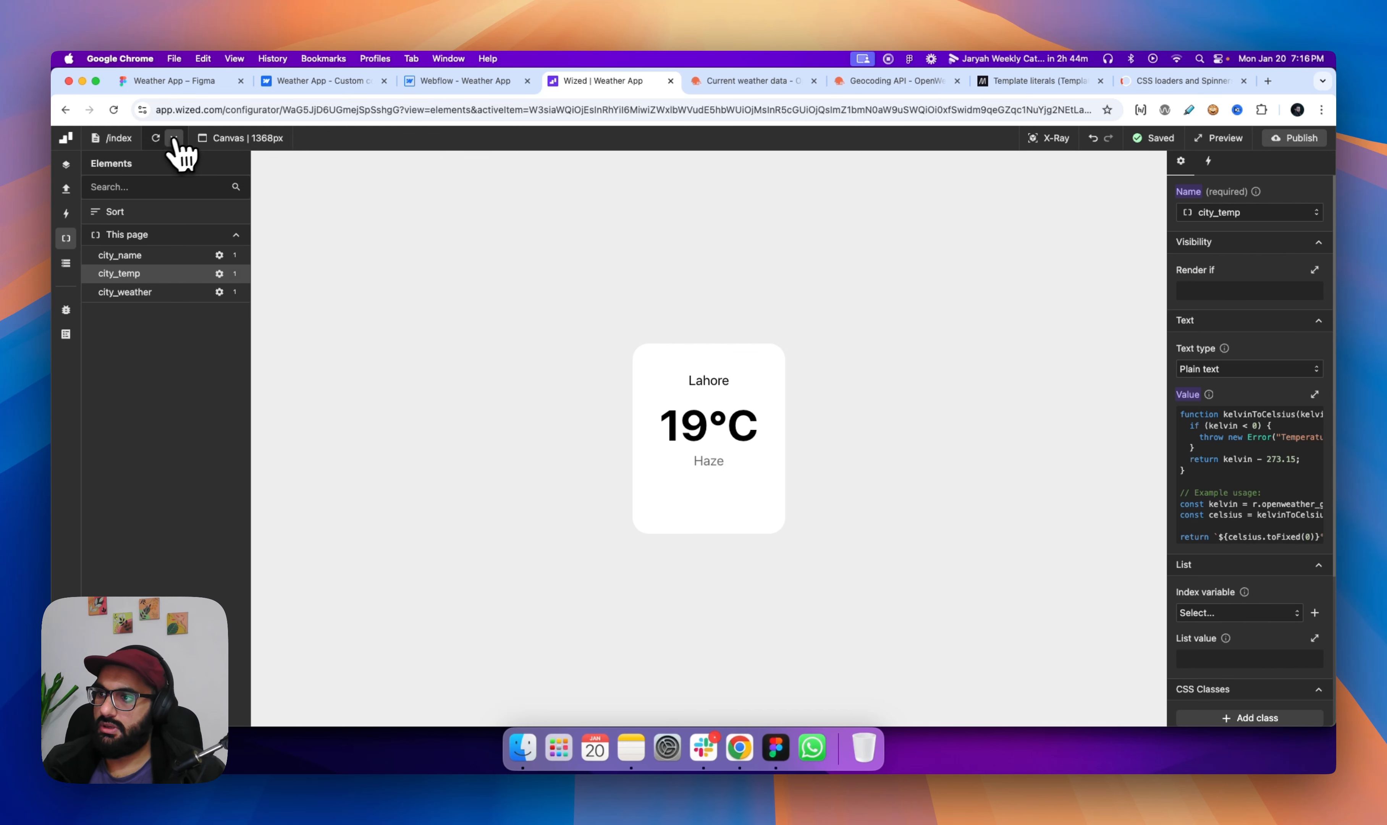
pyautogui.click(157, 138)
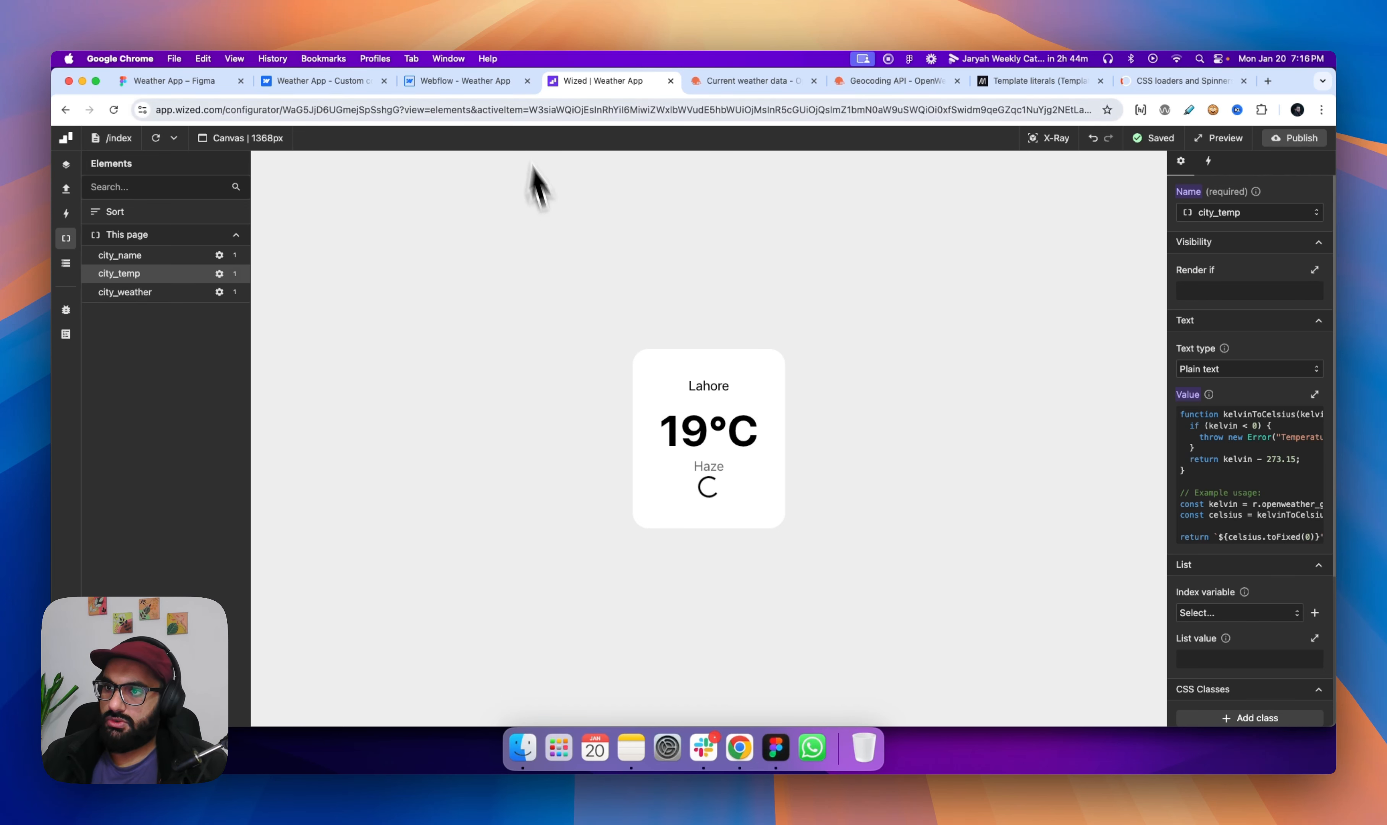
# Return to Webflow and expand the hero_loader block in the page structure to reveal its two Code Embeds.
pyautogui.click(468, 81)
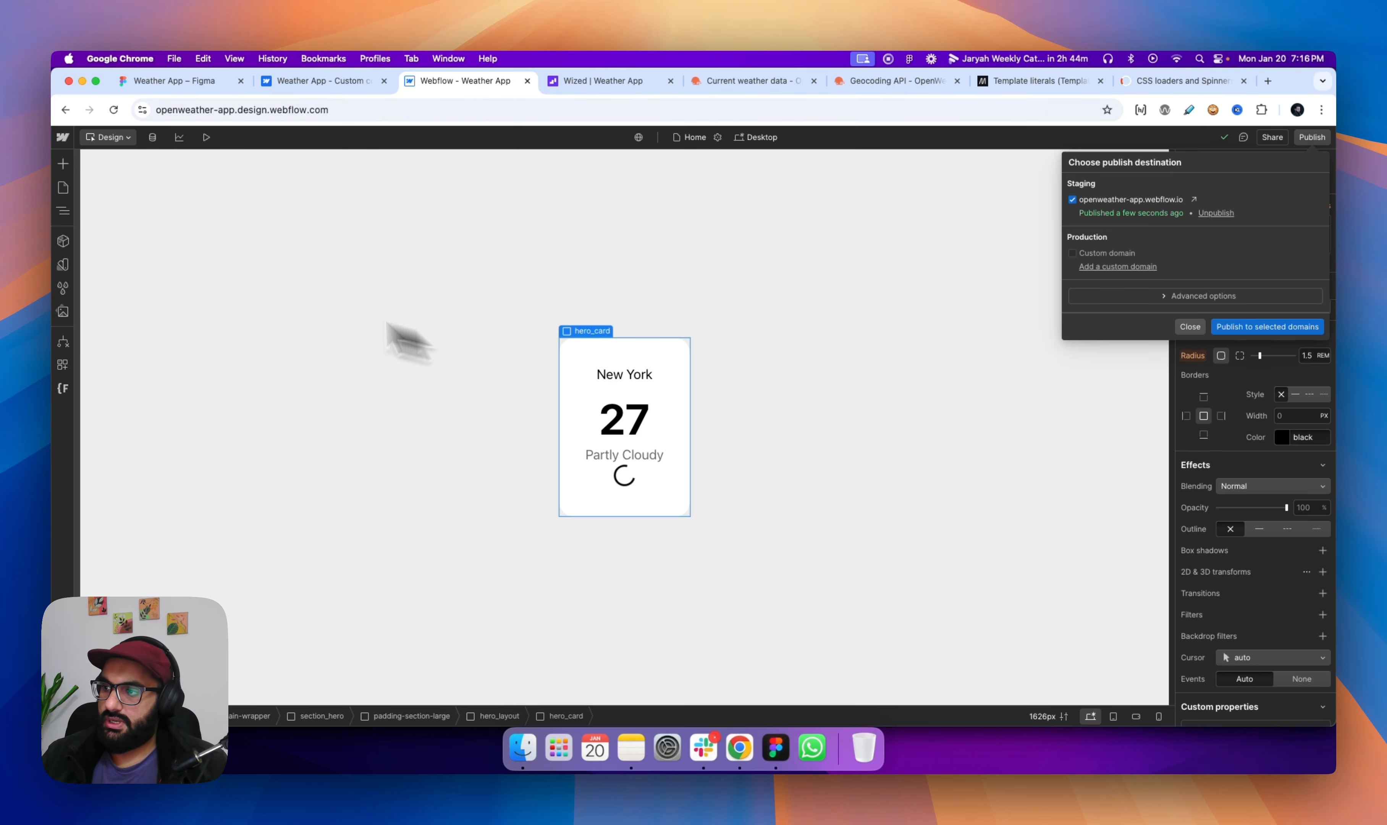
pyautogui.click(62, 210)
pyautogui.click(131, 346)
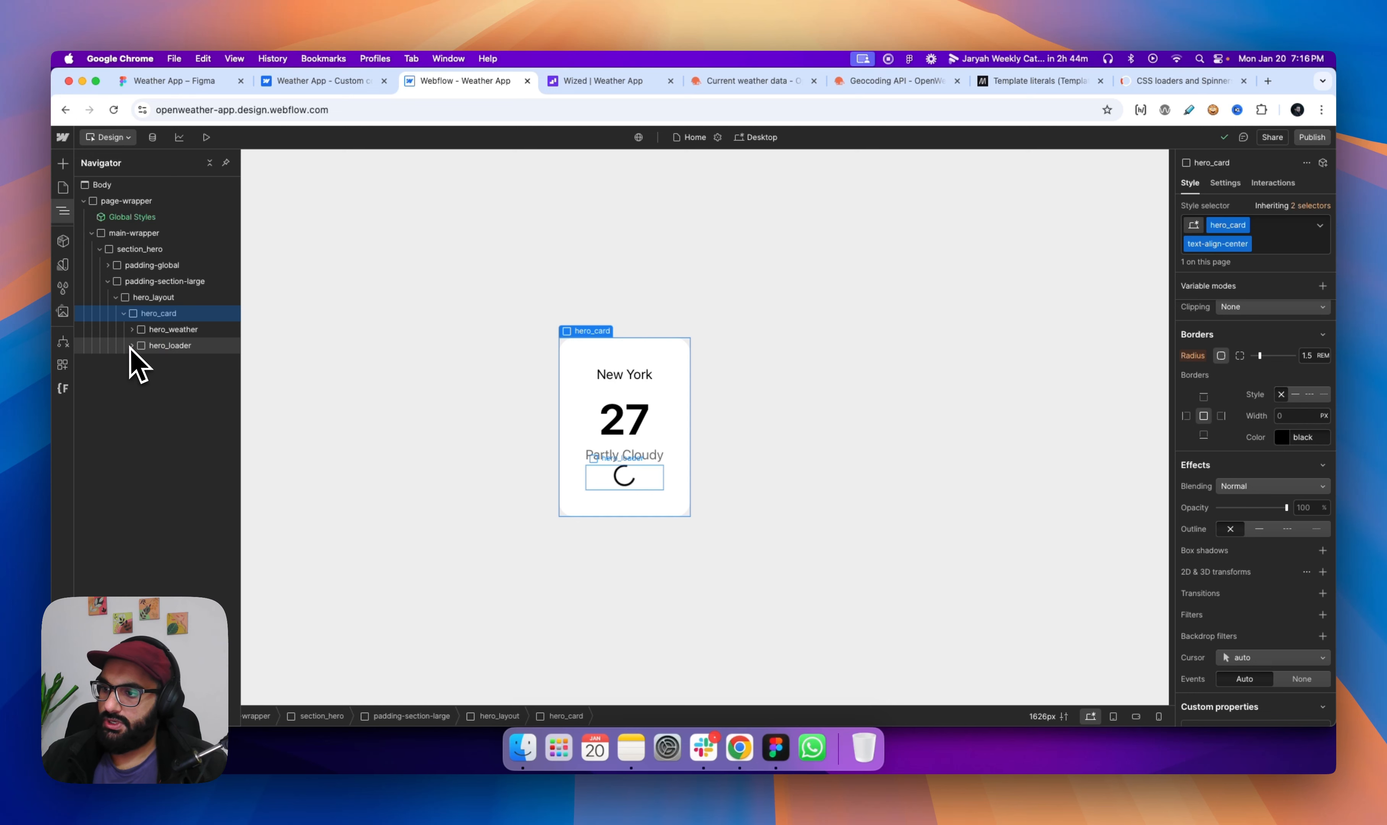
pyautogui.click(169, 346)
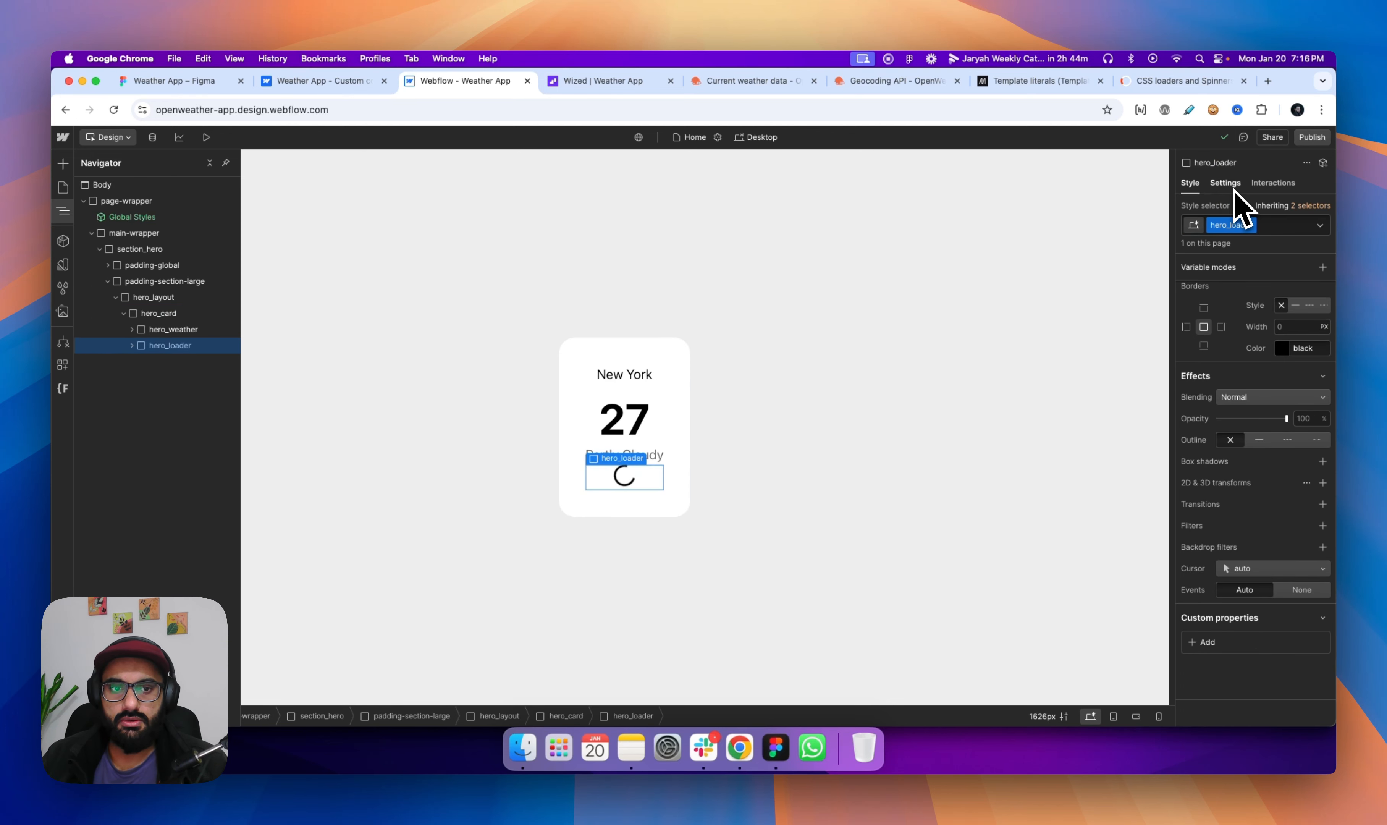
pyautogui.click(132, 346)
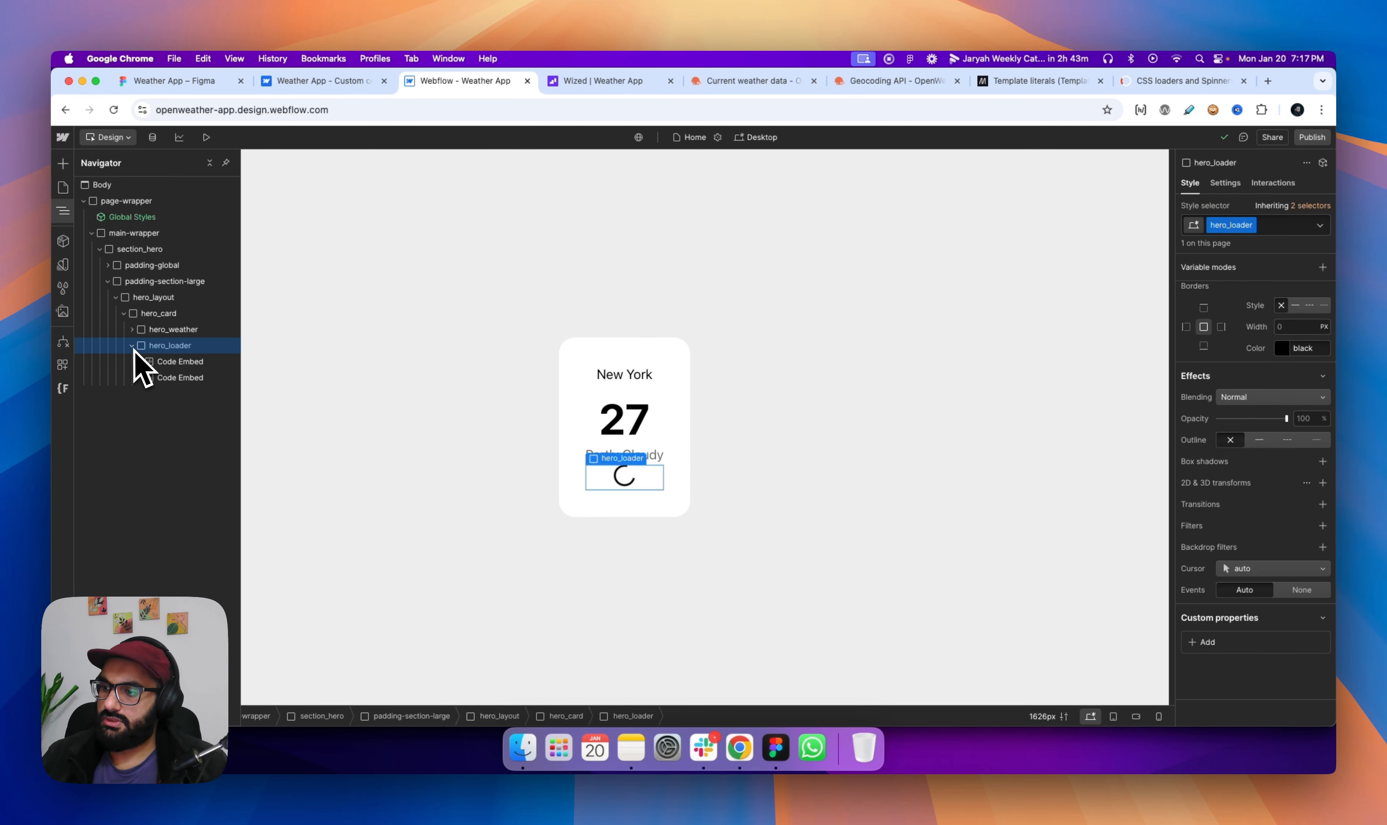
# Give the first Code Embed inside hero_loader a new class named loader-html.
pyautogui.click(158, 377)
pyautogui.click(179, 366)
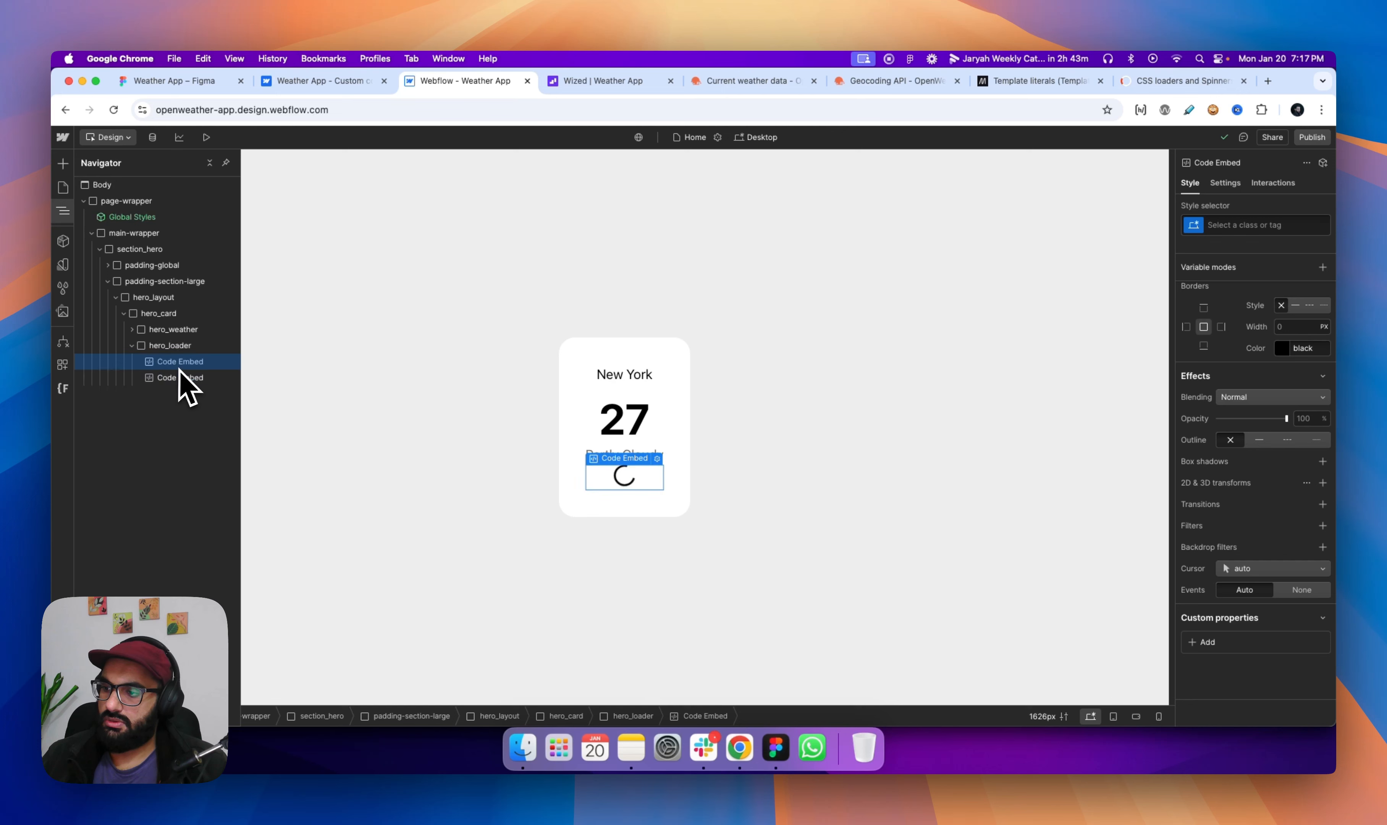
pyautogui.click(179, 375)
pyautogui.click(180, 366)
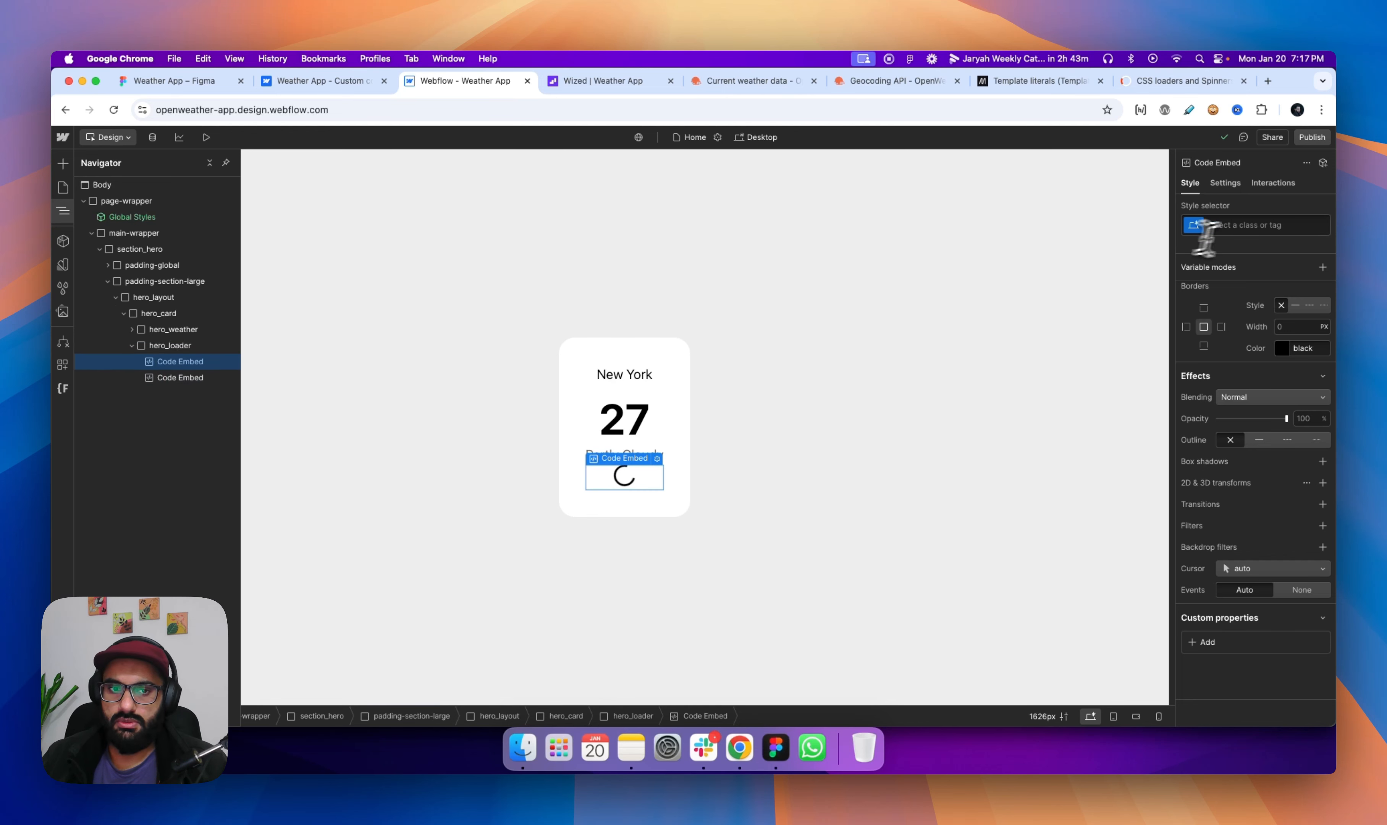
pyautogui.click(1246, 224)
pyautogui.write('load')
pyautogui.press('BackSpace')
pyautogui.press('BackSpace')
pyautogui.press('BackSpace')
pyautogui.press('BackSpace')
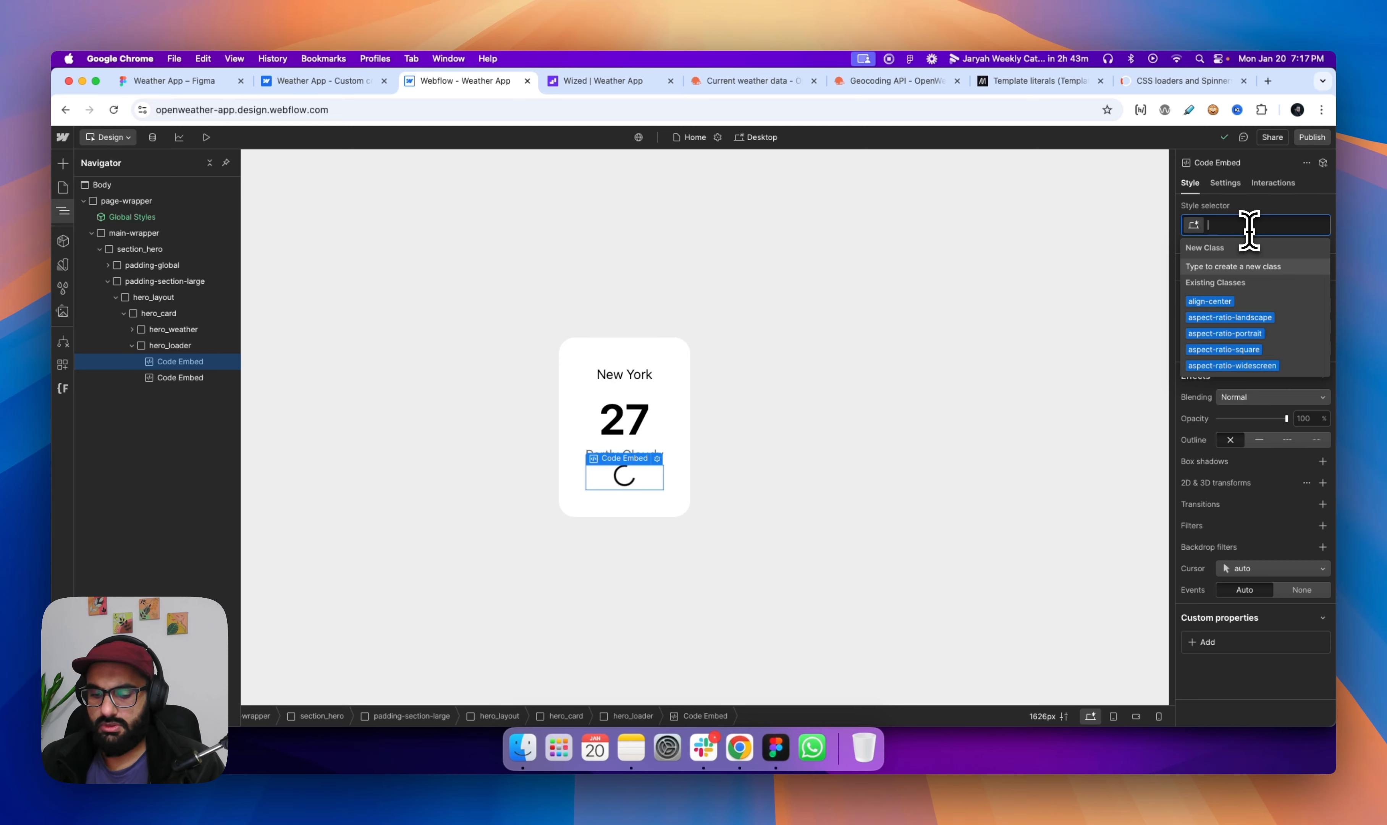
pyautogui.write('loader-html')
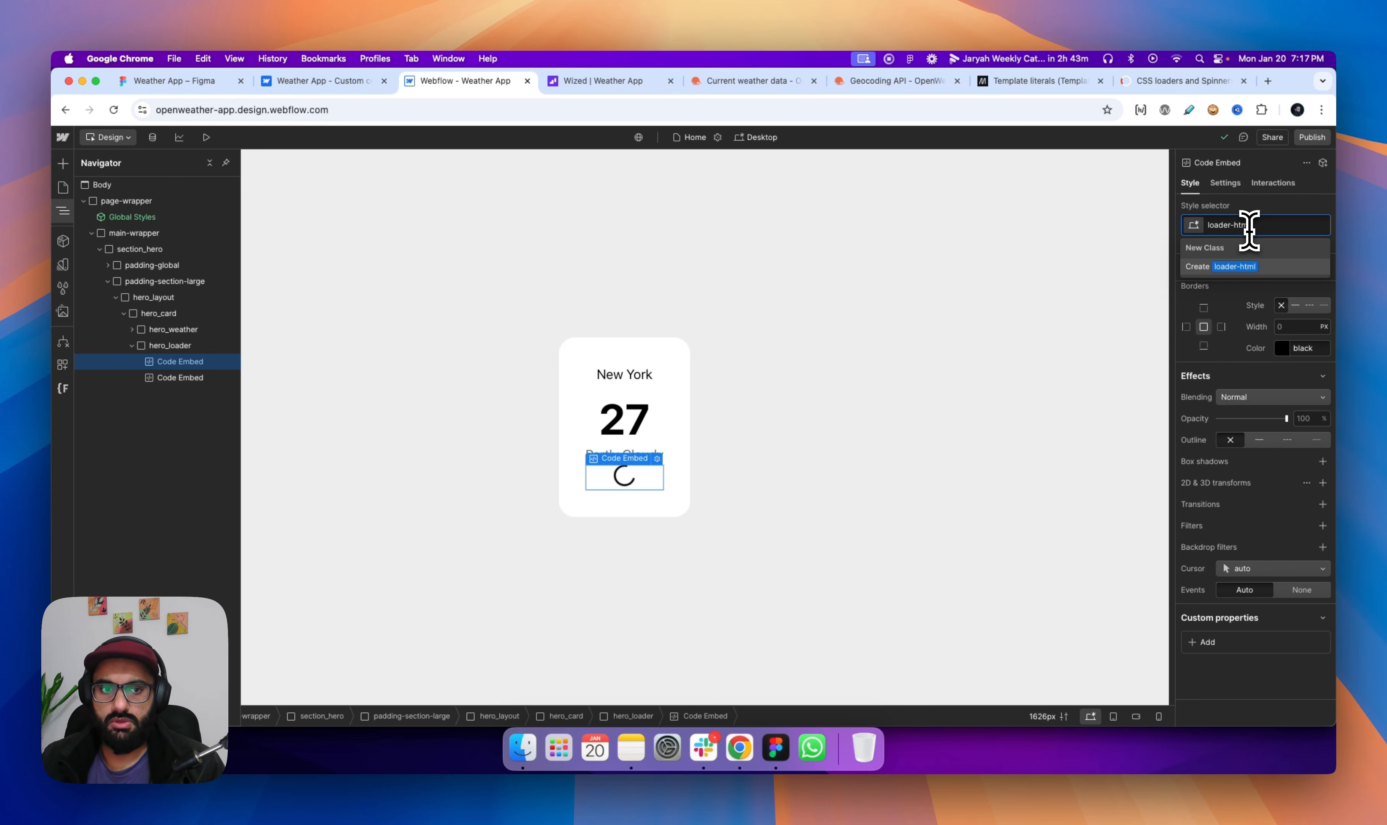
pyautogui.press('Return')
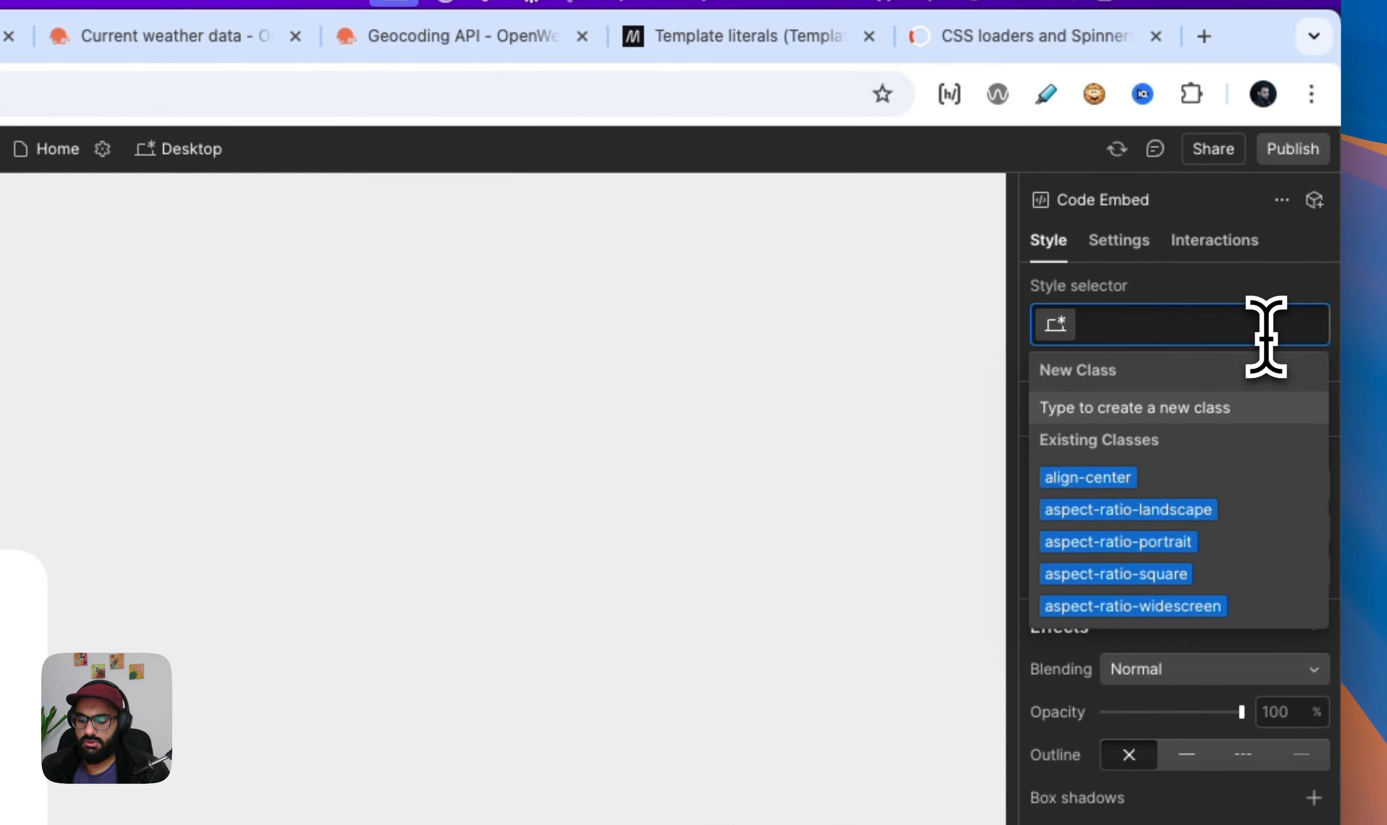
# Give the second Code Embed the class loader-css and move it directly below Global Styles inside page-wrapper.
pyautogui.write('loader-css')
pyautogui.press('Return')
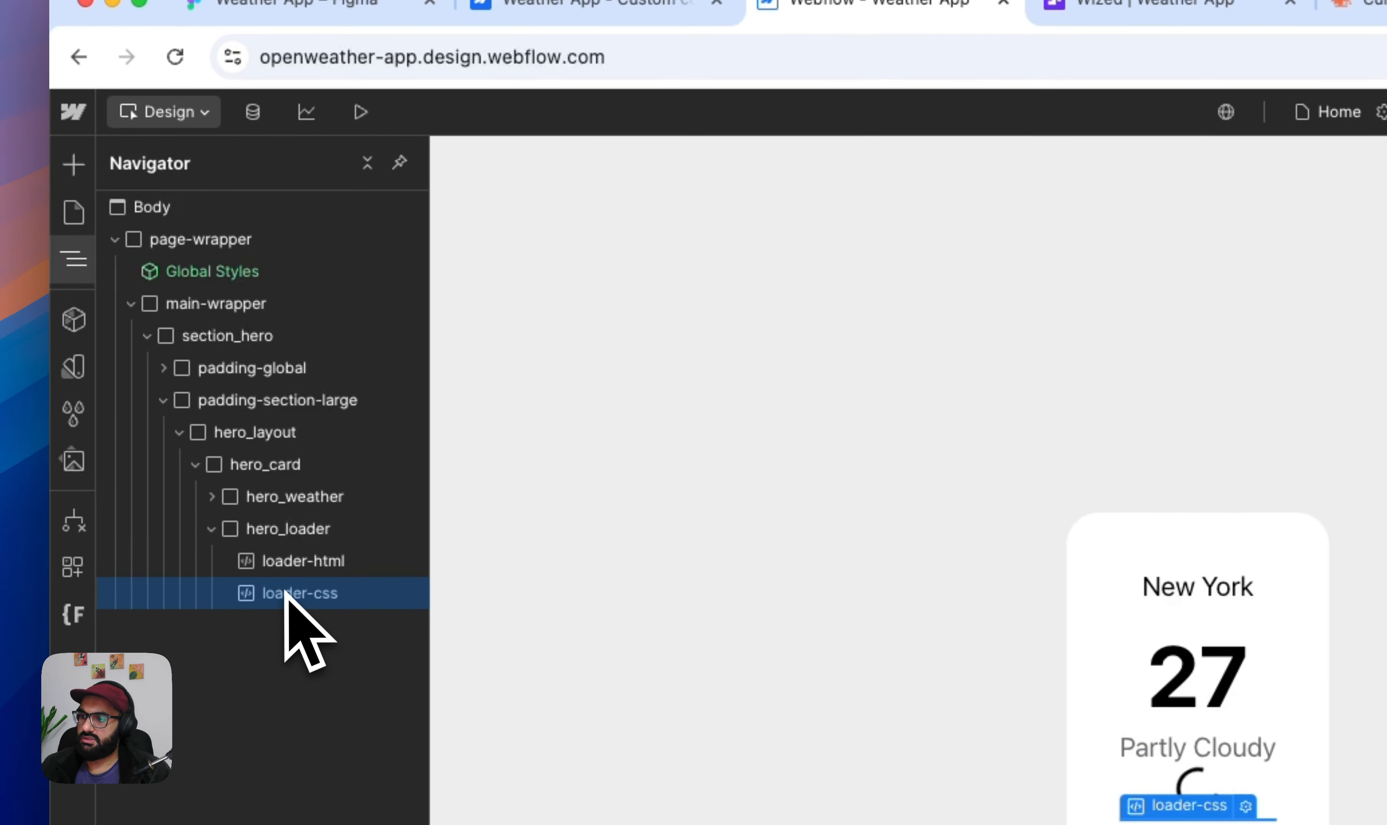
pyautogui.moveTo(107, 500); pyautogui.dragTo(42, 200)
pyautogui.moveTo(224, 294); pyautogui.dragTo(169, 315)
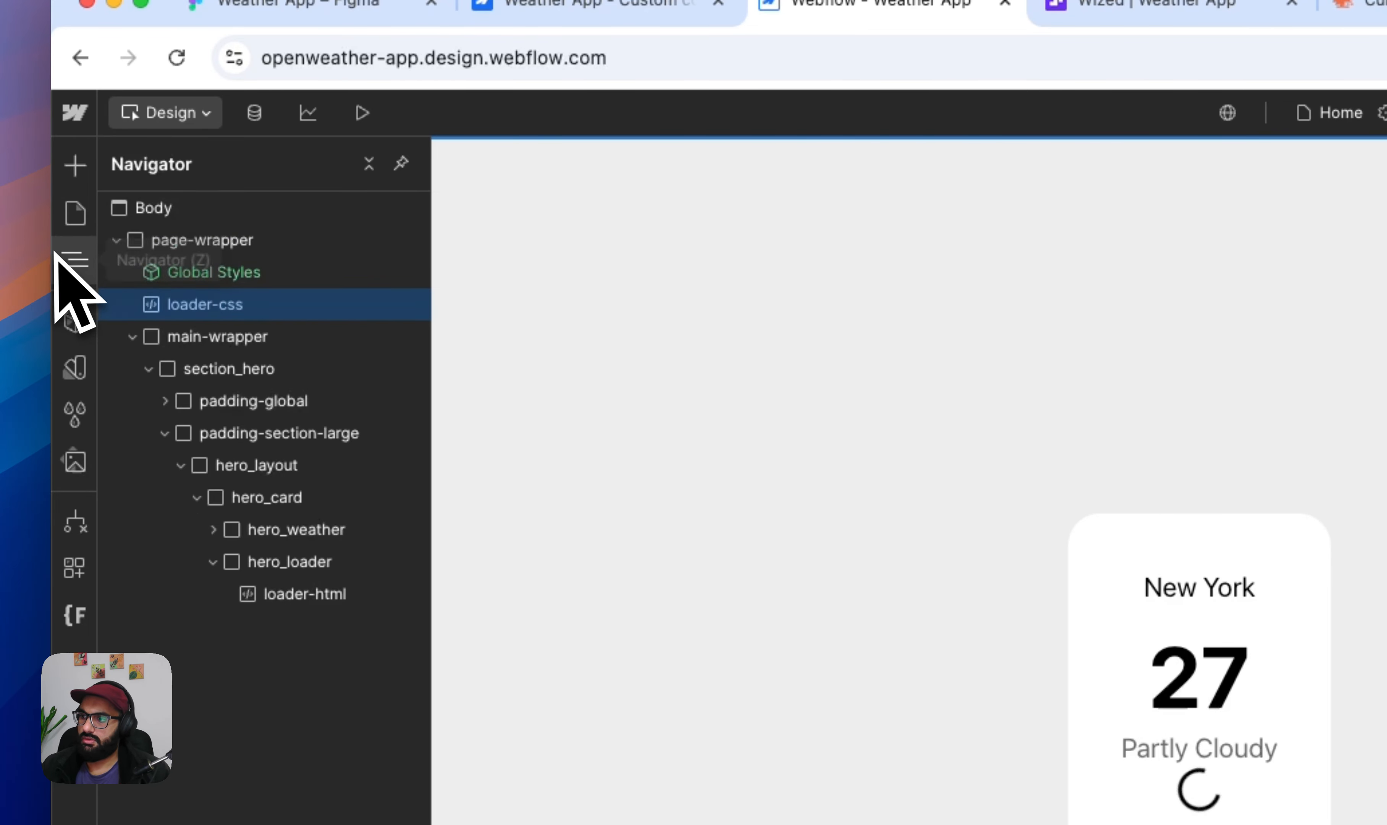
# Add a custom attribute named wized with the value loader to the hero_loader block.
pyautogui.click(237, 562)
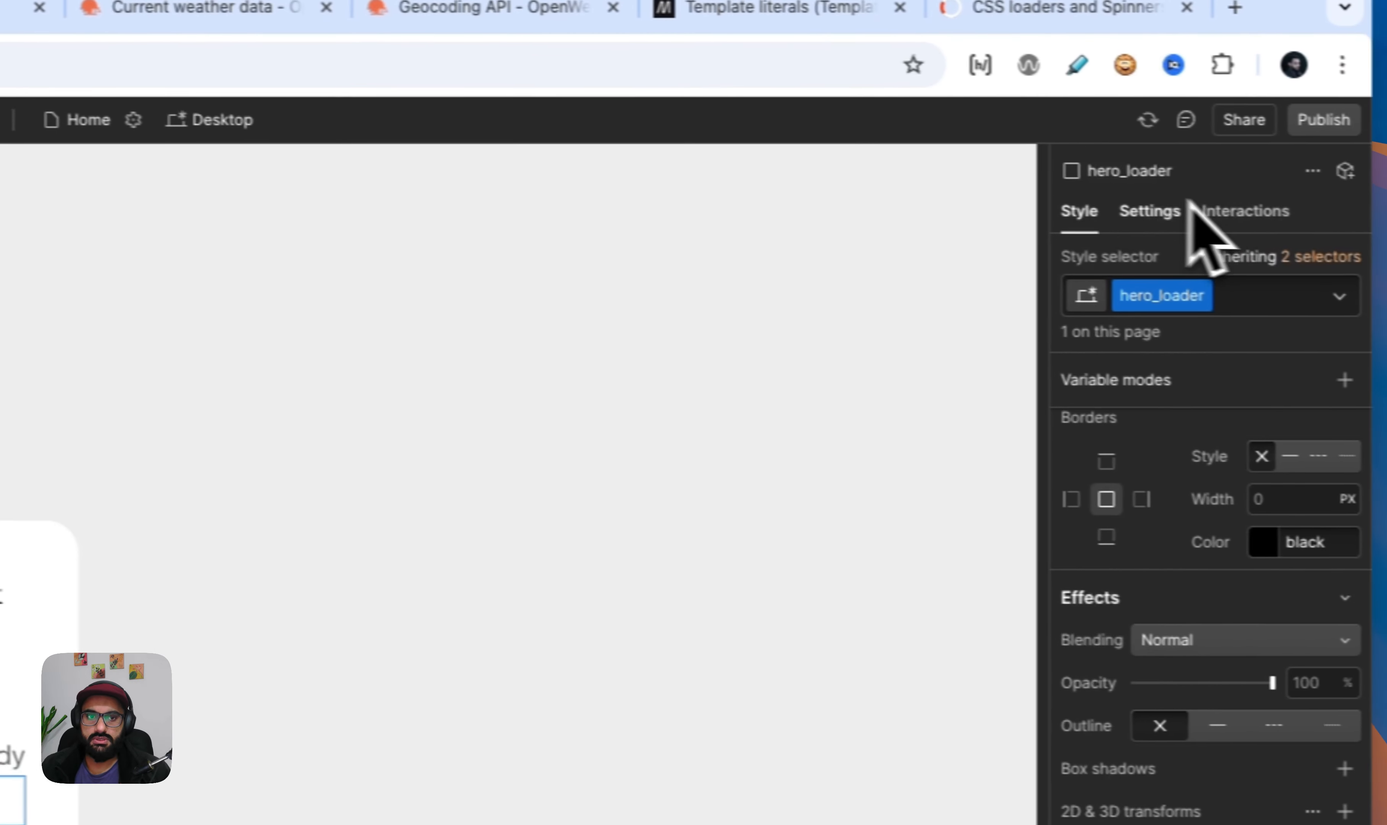
pyautogui.click(1151, 212)
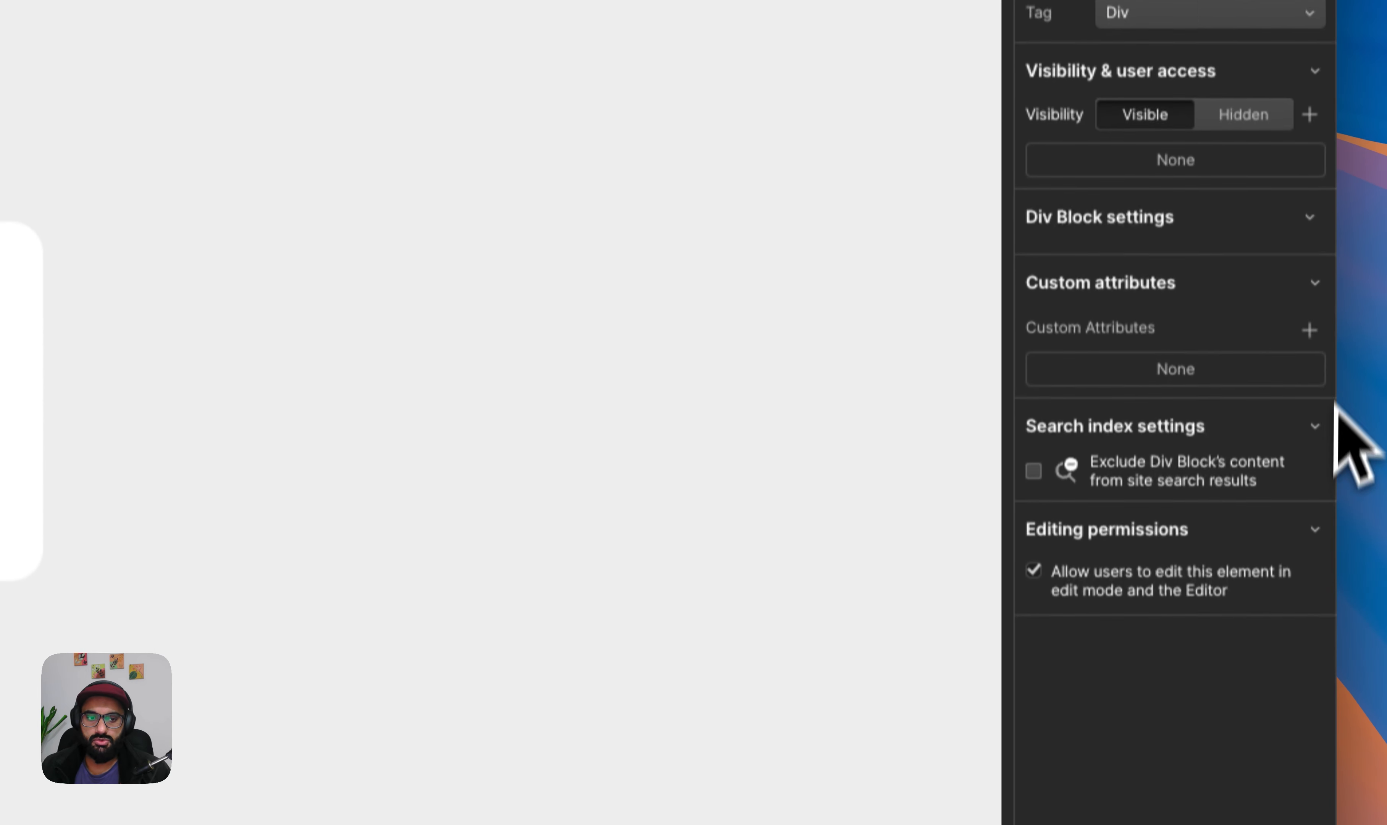
pyautogui.click(1310, 304)
pyautogui.write('wized')
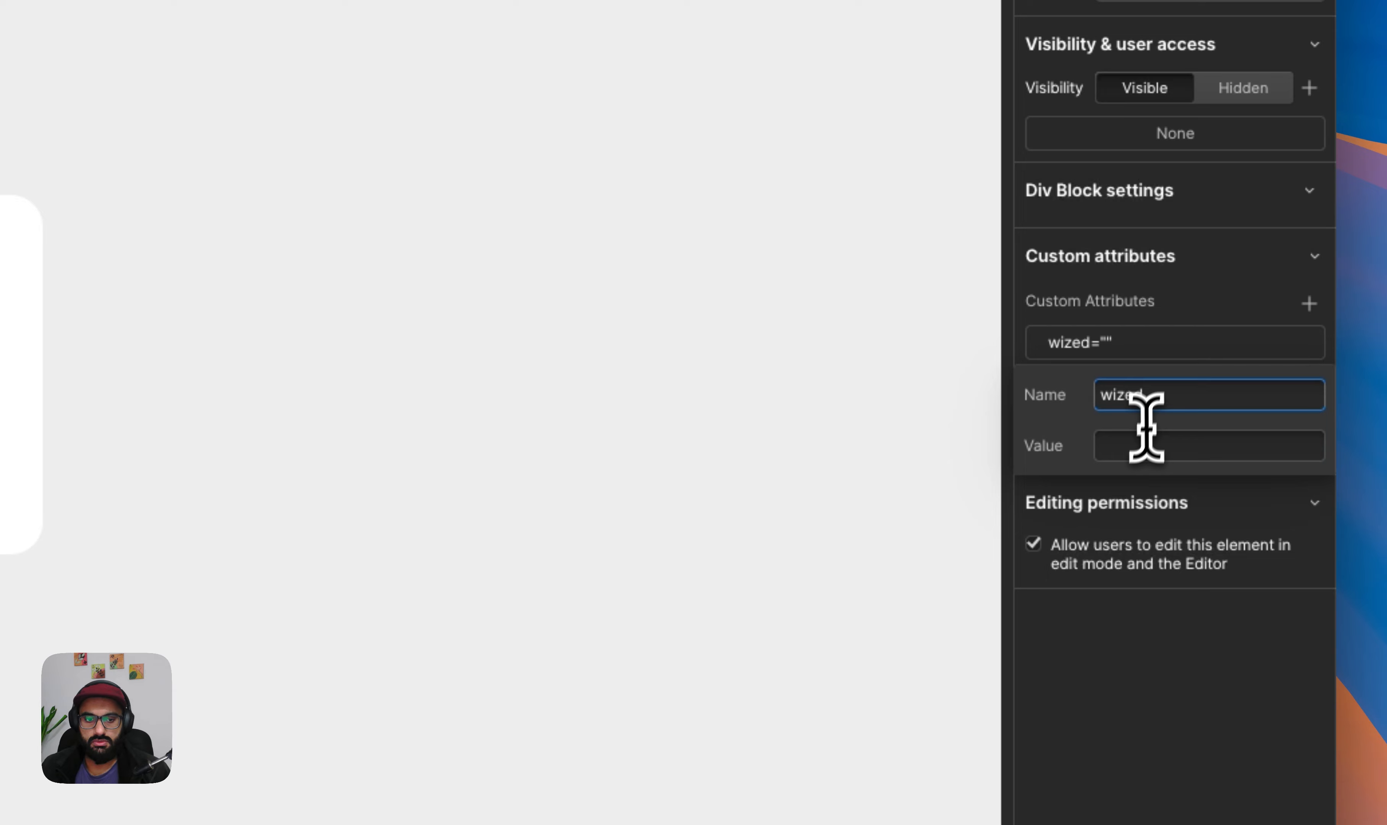
pyautogui.click(1140, 447)
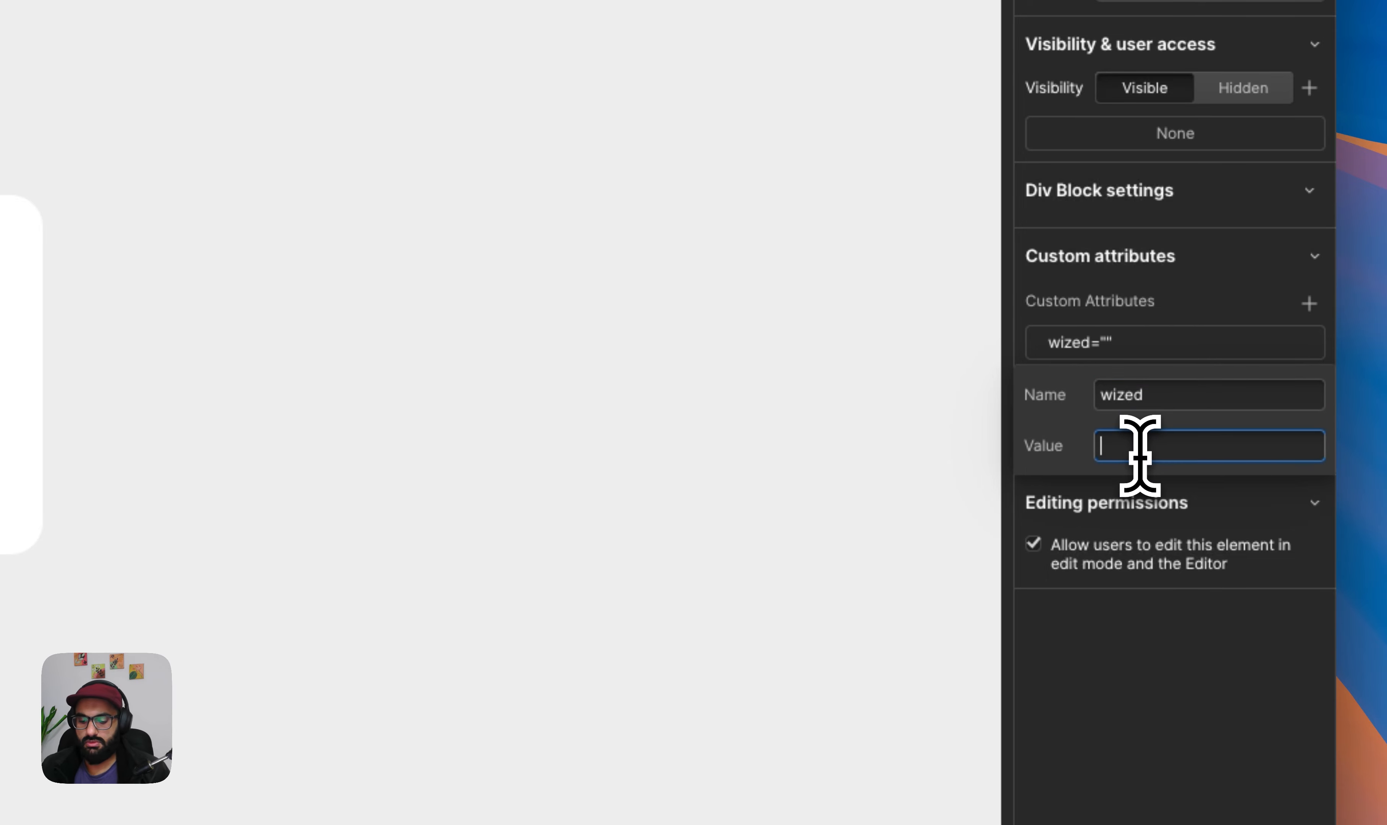
pyautogui.write('loader')
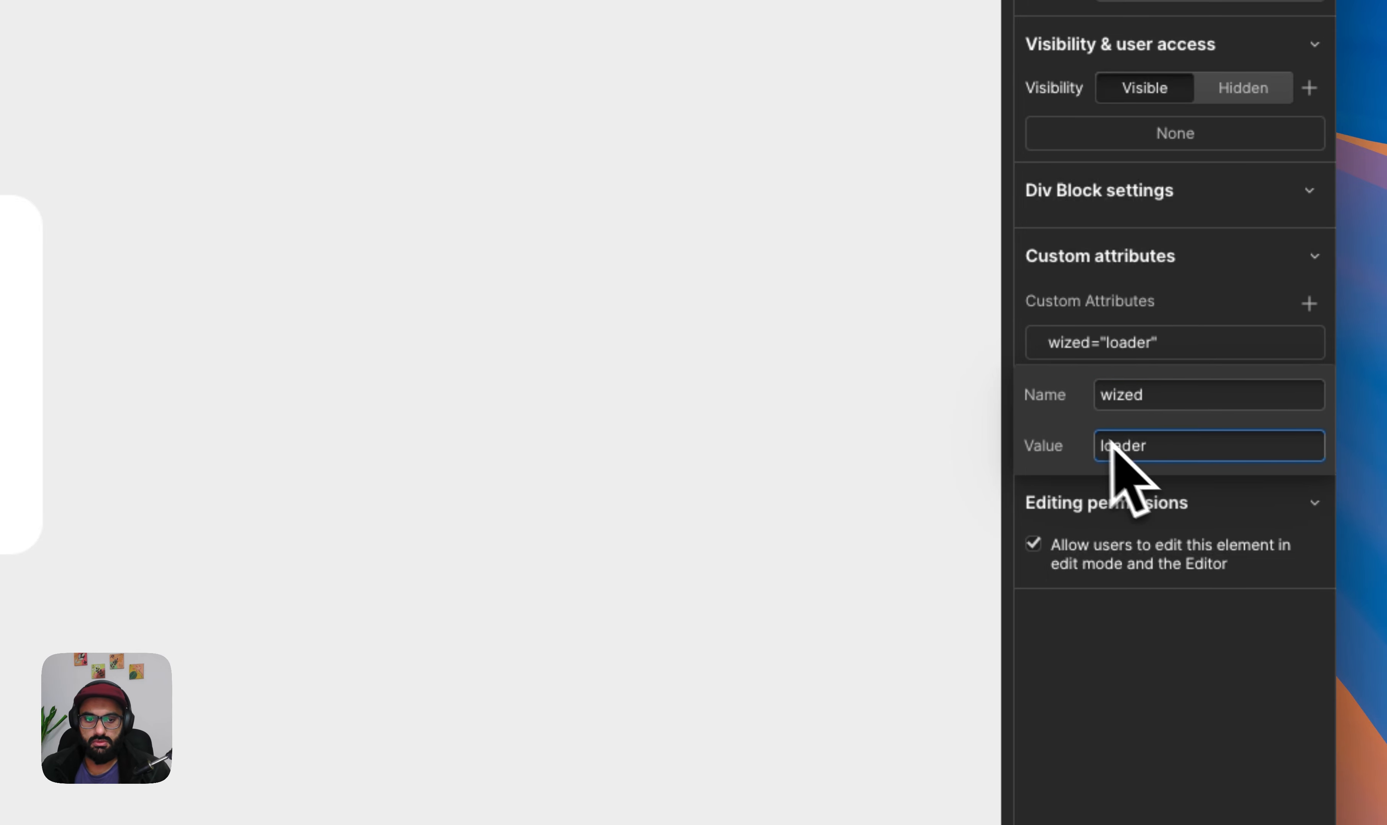
pyautogui.click(1124, 687)
# Publish the site to the openweather-app.webflow.io staging domain, then switch to Wized and reload its canvas.
pyautogui.click(1285, 133)
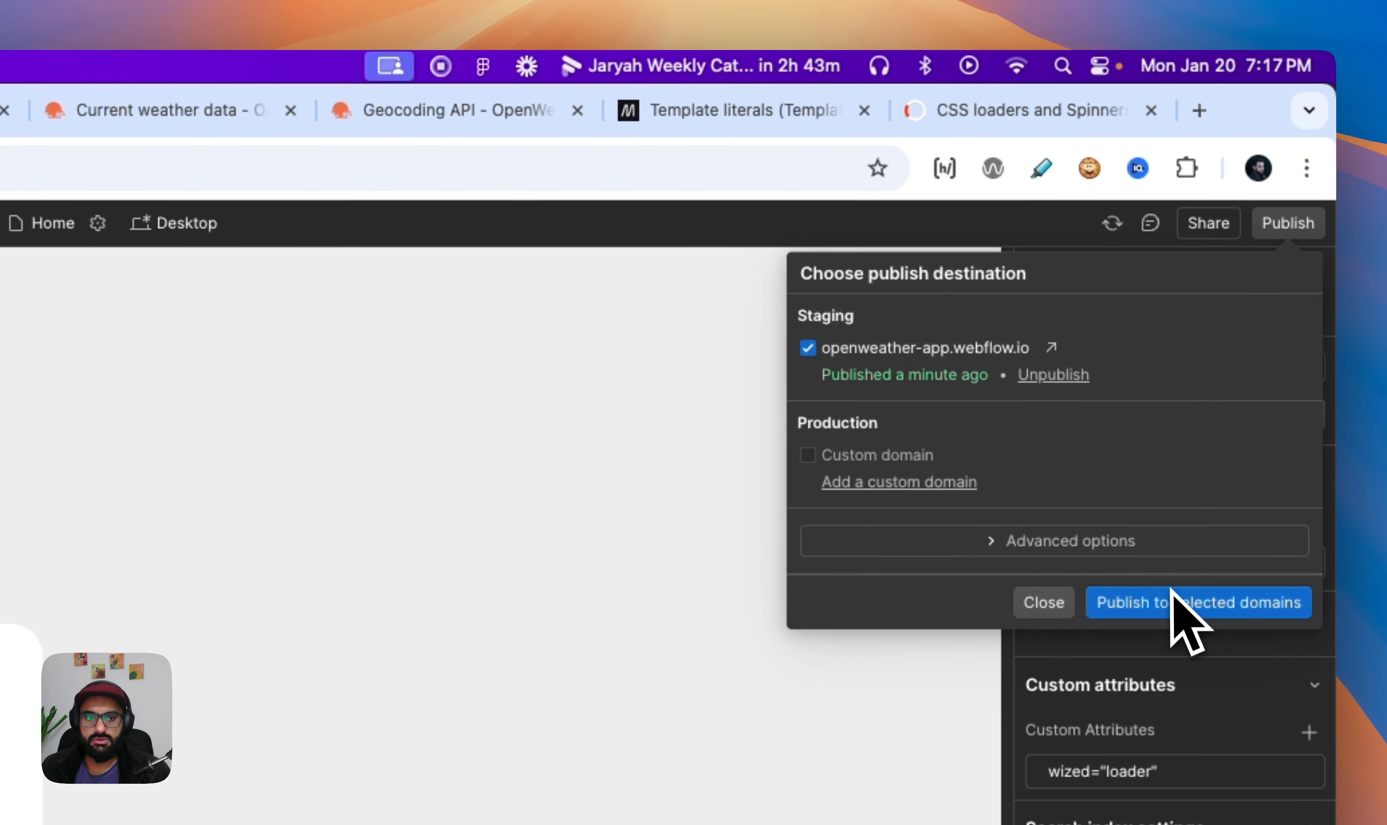
pyautogui.click(1261, 595)
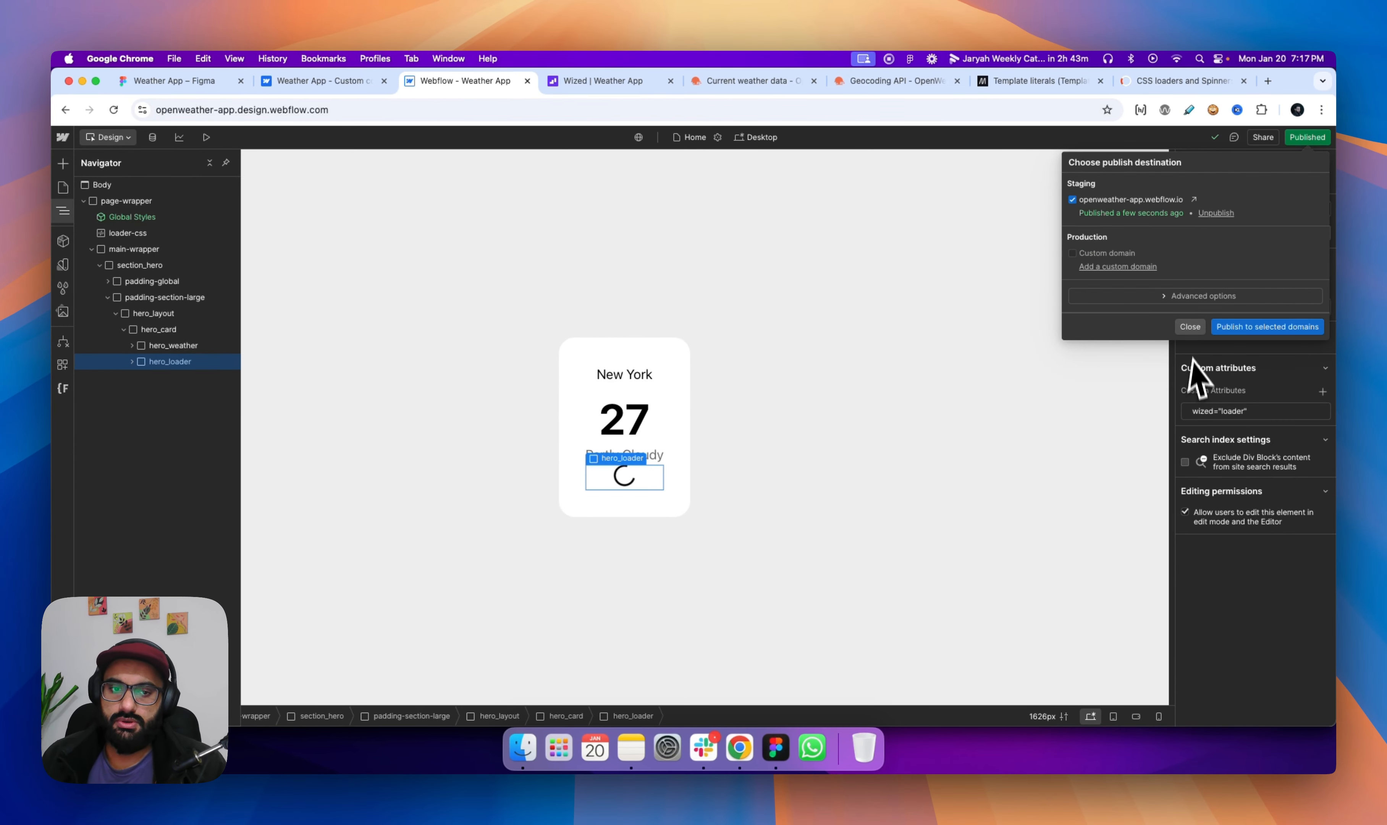
pyautogui.click(1190, 326)
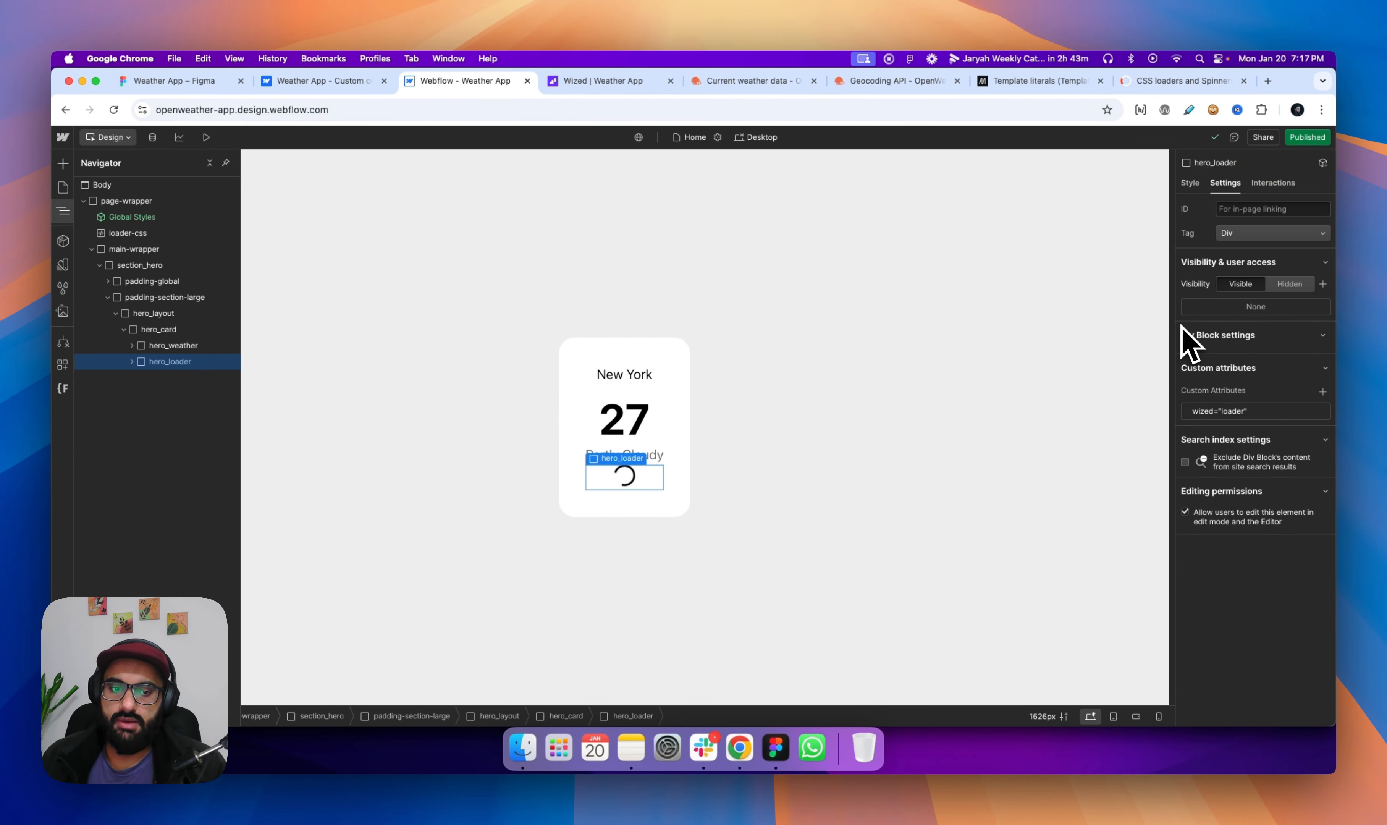
pyautogui.click(611, 85)
pyautogui.click(163, 139)
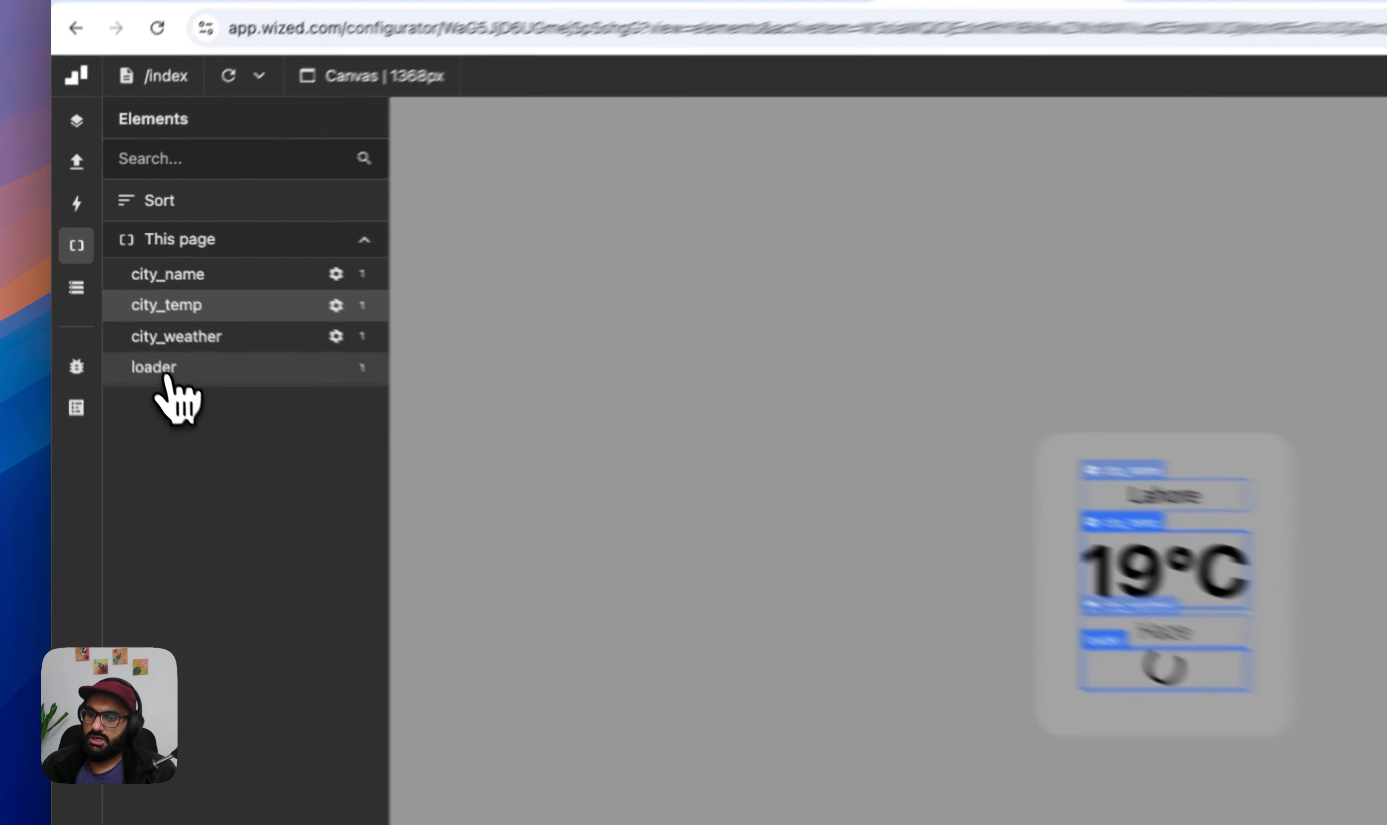
# Select the loader element and collapse its Text, List, CSS Classes, Inline Styles and HTML Attributes settings, keeping Visibility expanded.
pyautogui.click(163, 369)
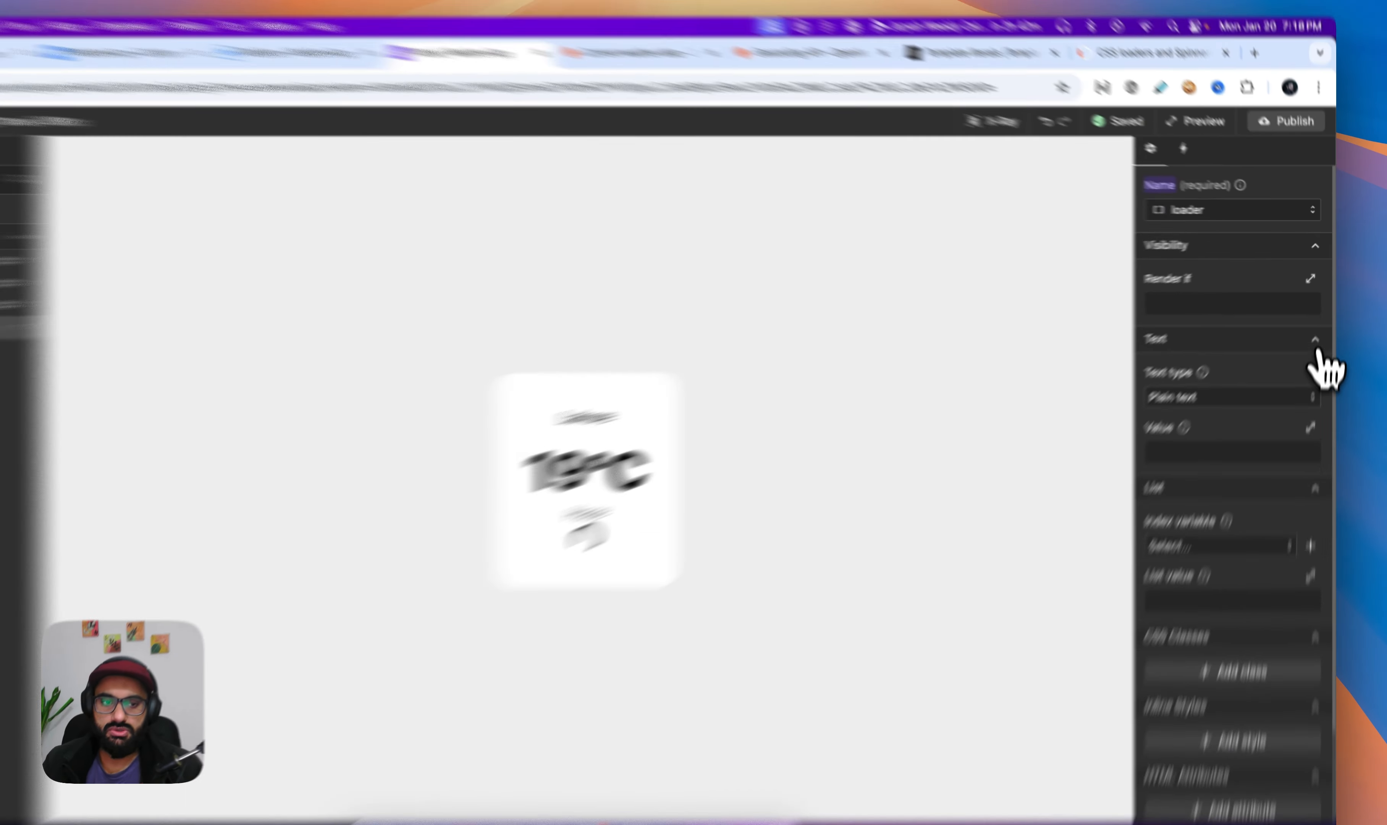
pyautogui.click(1318, 320)
pyautogui.click(1321, 342)
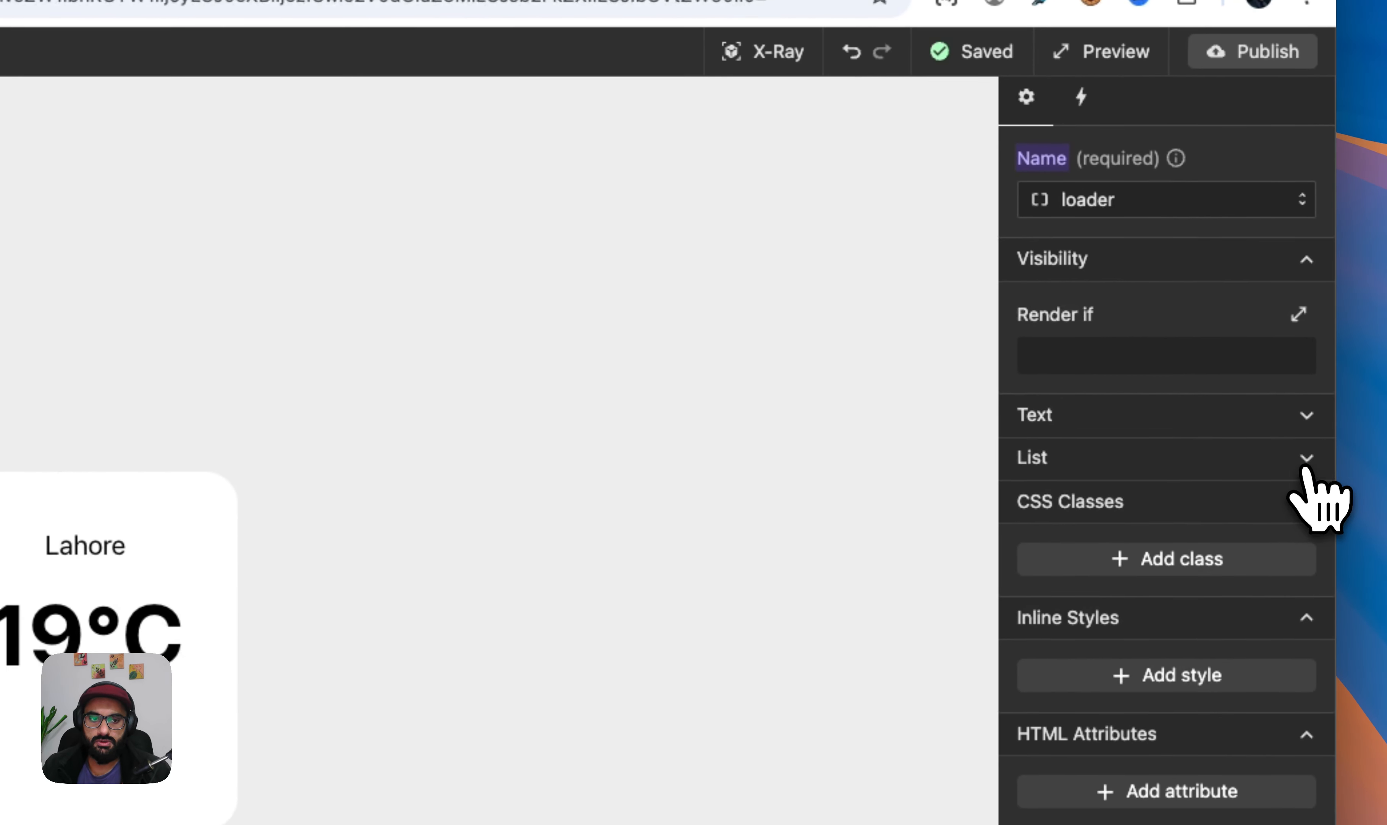
pyautogui.click(1306, 501)
pyautogui.click(1306, 545)
pyautogui.click(1305, 585)
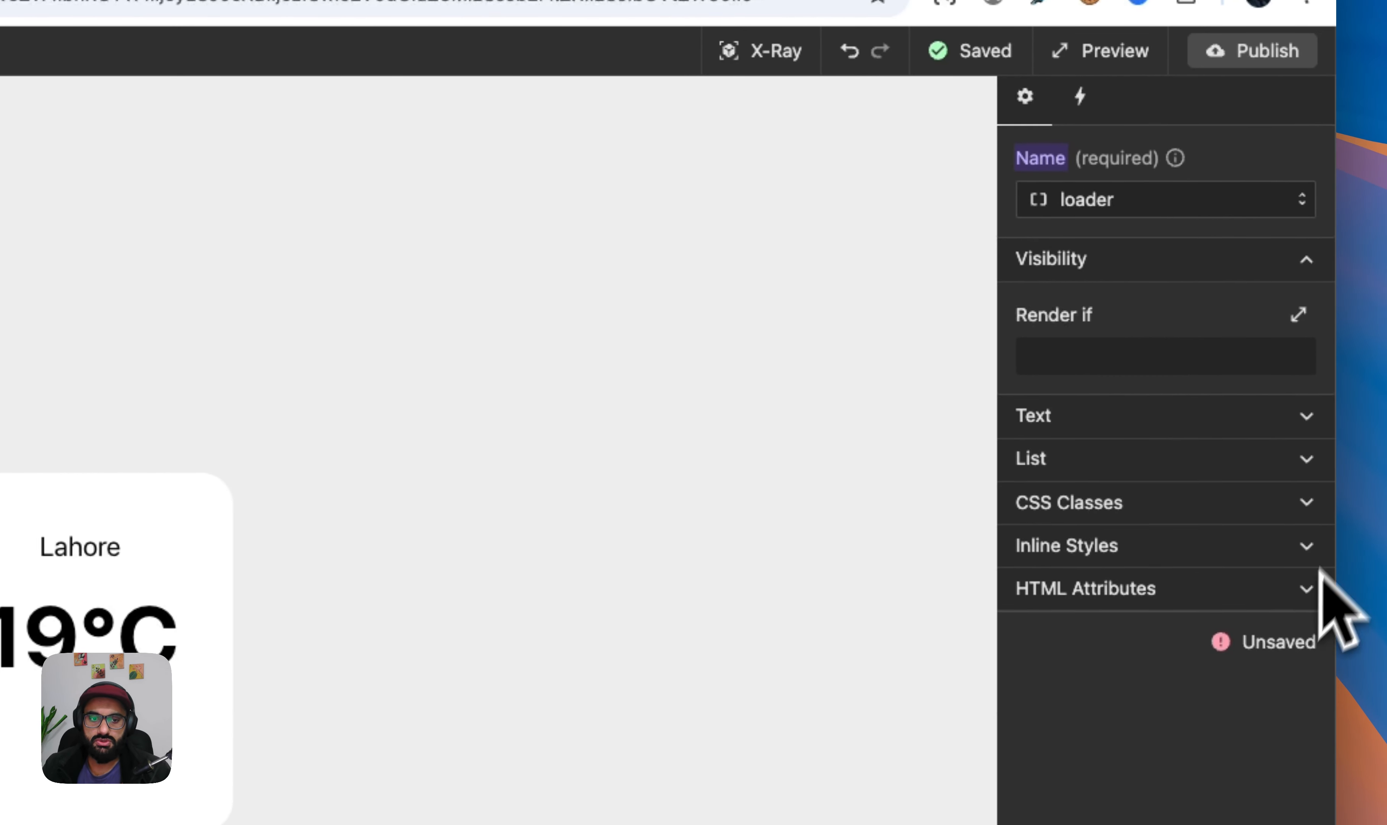
pyautogui.click(1311, 260)
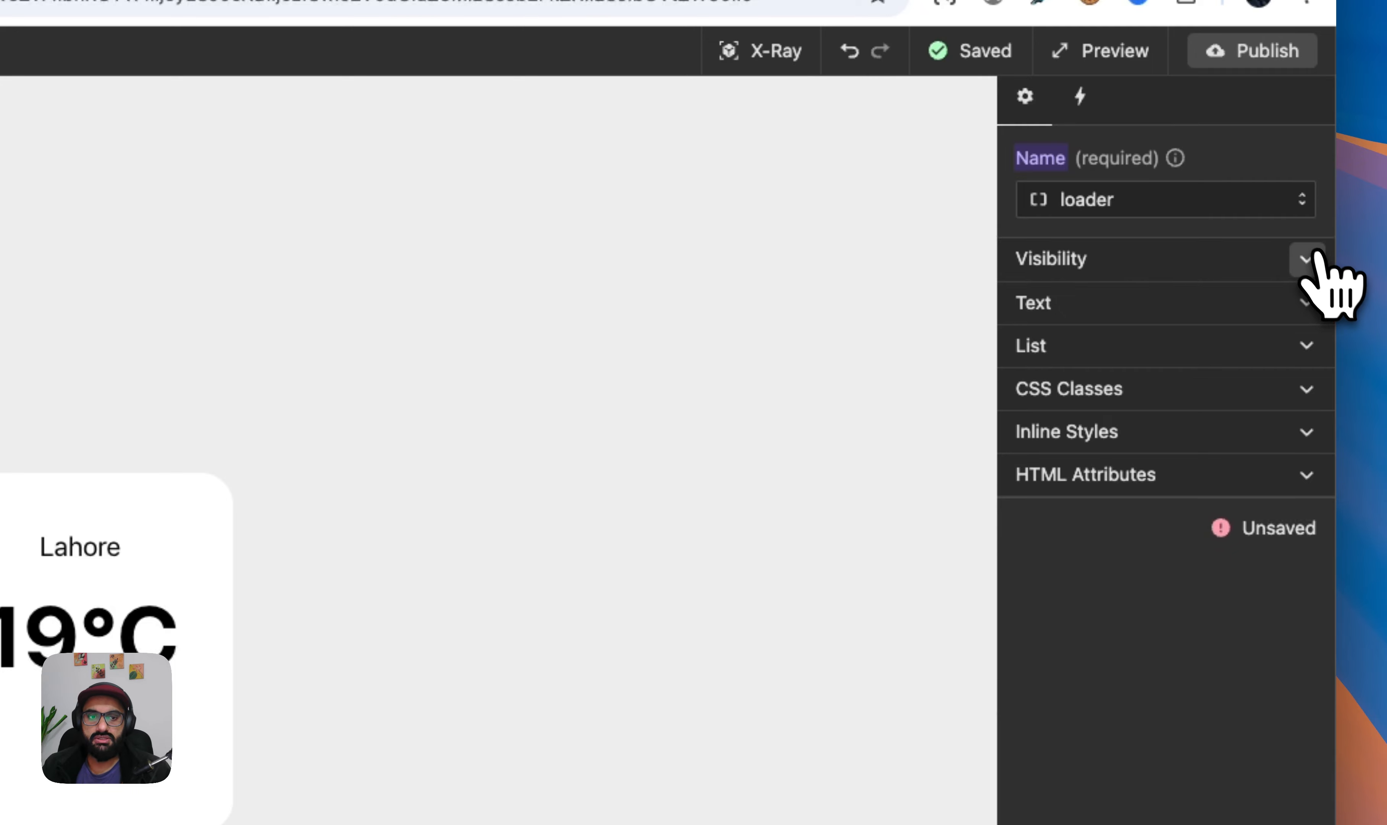
pyautogui.click(1311, 260)
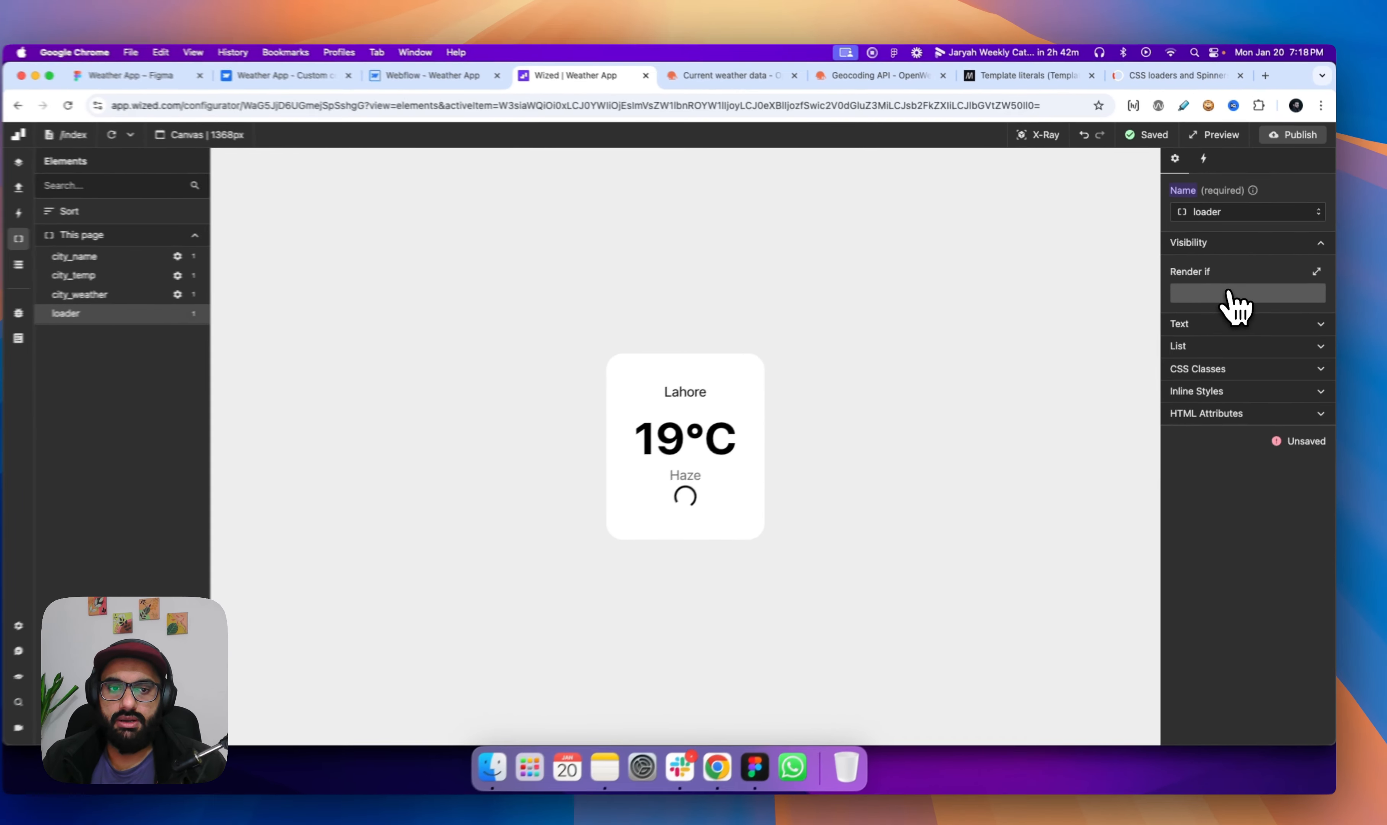
# Set the loader's Render if condition to return r.openweather_get_city_weather.isRequesting, taking the isRequesting value from the Data Store, and close the editor.
pyautogui.click(1119, 358)
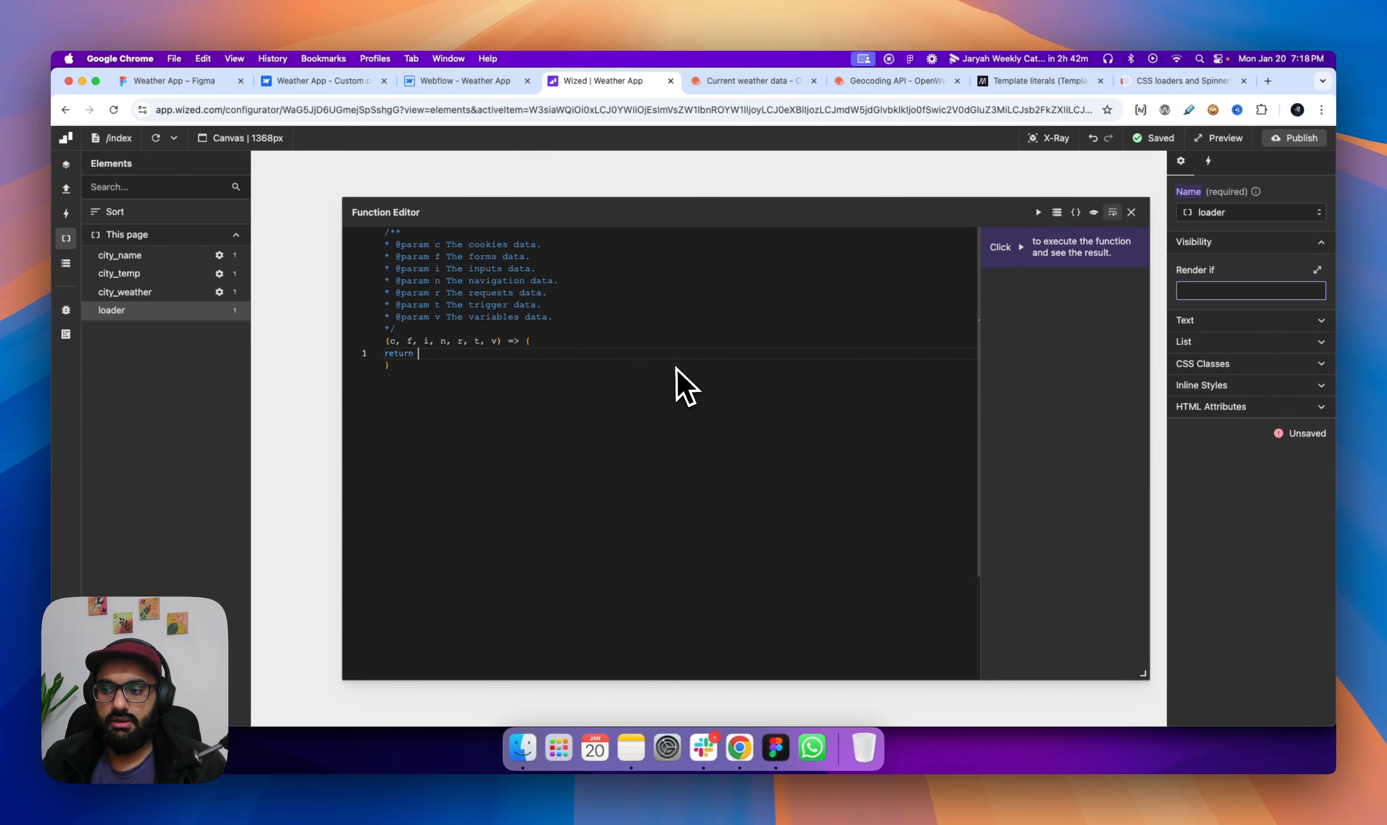
pyautogui.moveTo(1017, 221); pyautogui.dragTo(989, 186)
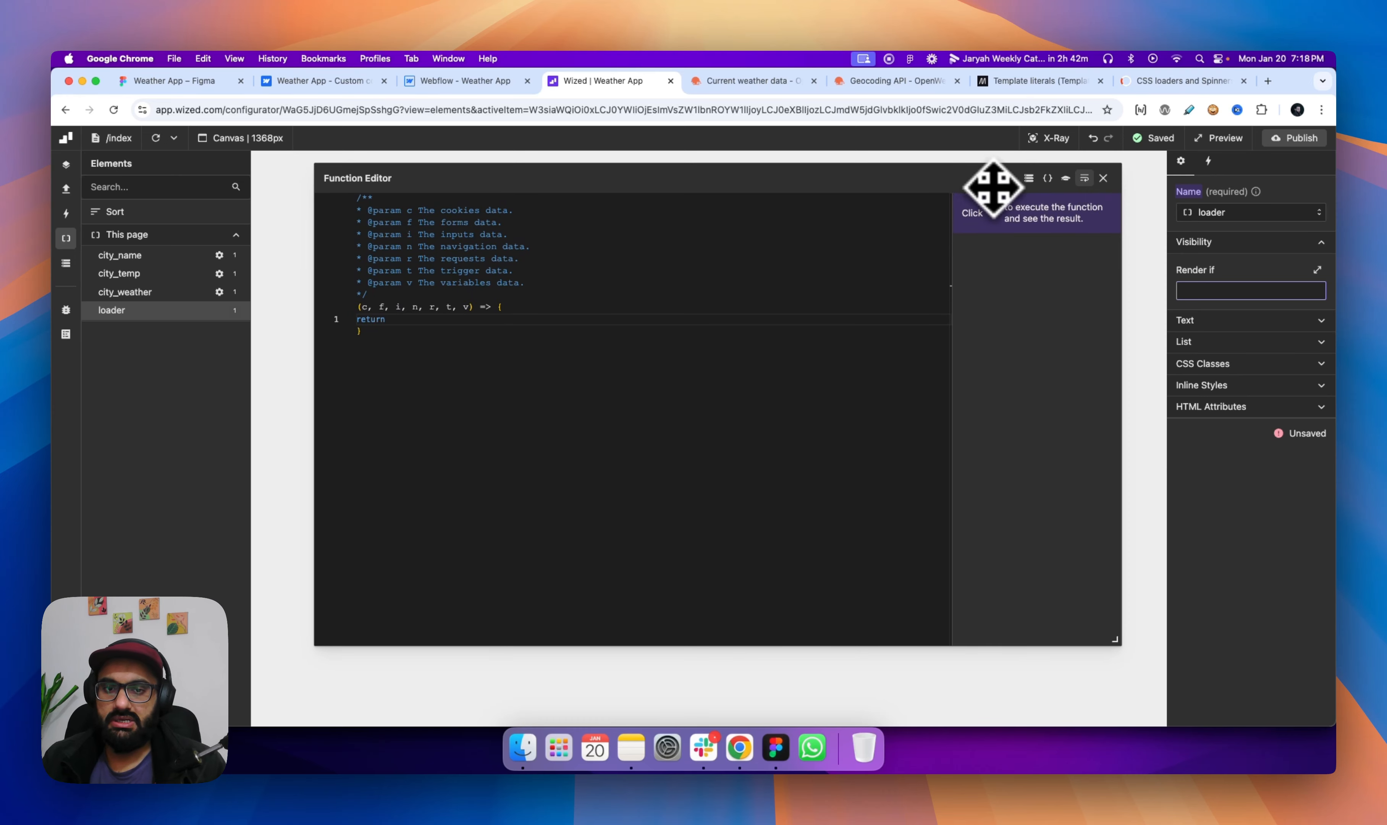
pyautogui.click(1029, 178)
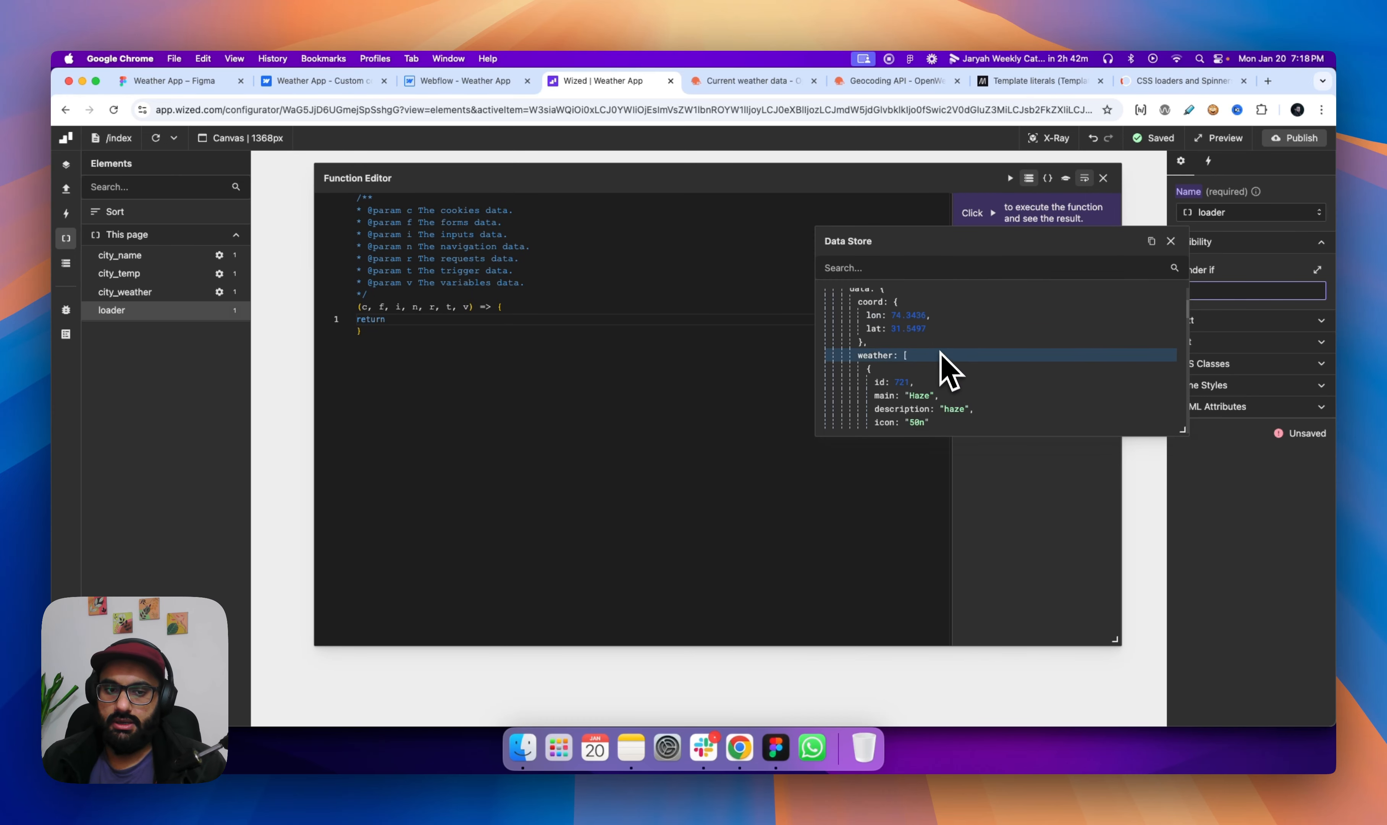
pyautogui.scroll(-5, 941, 351)
pyautogui.scroll(-5, 941, 352)
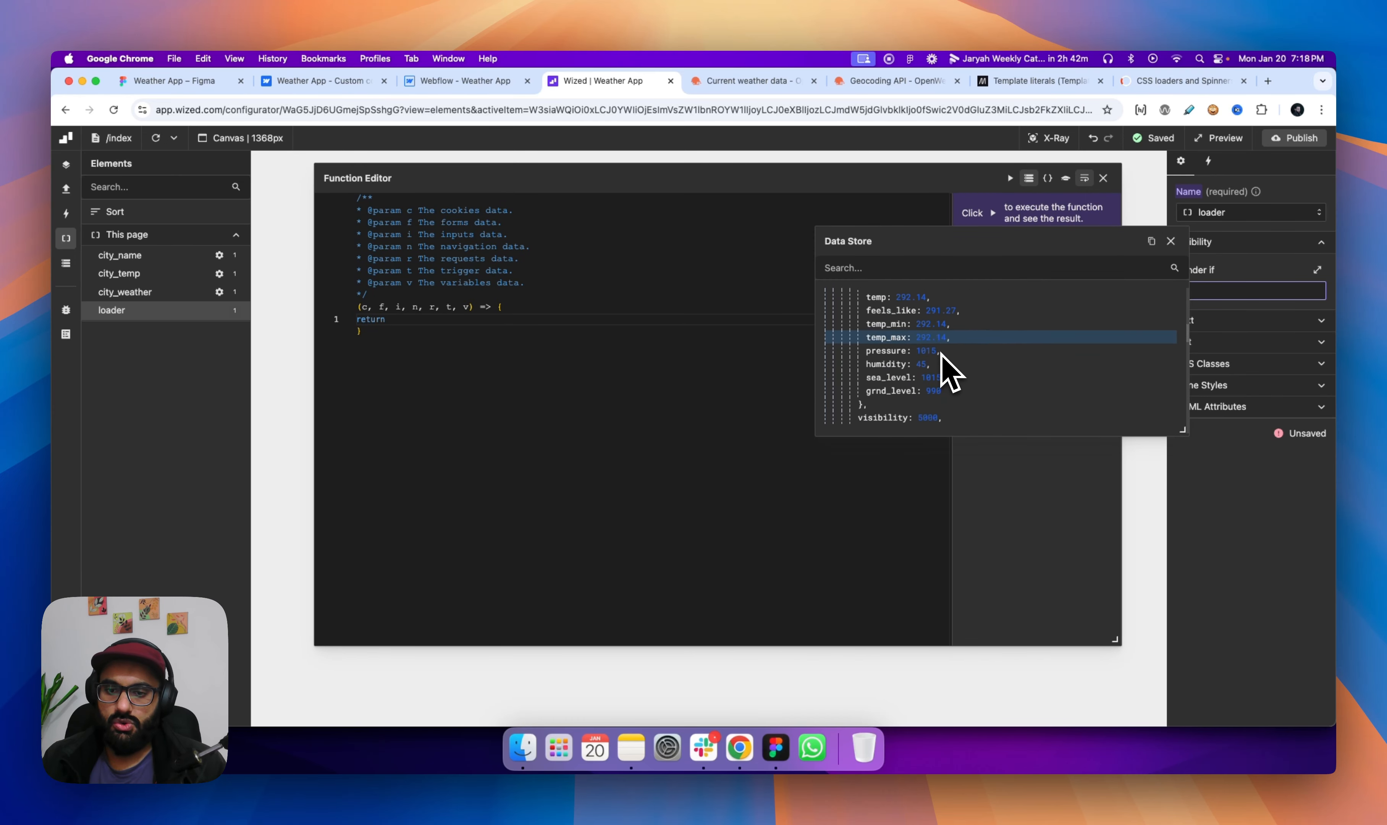
pyautogui.scroll(-6, 941, 353)
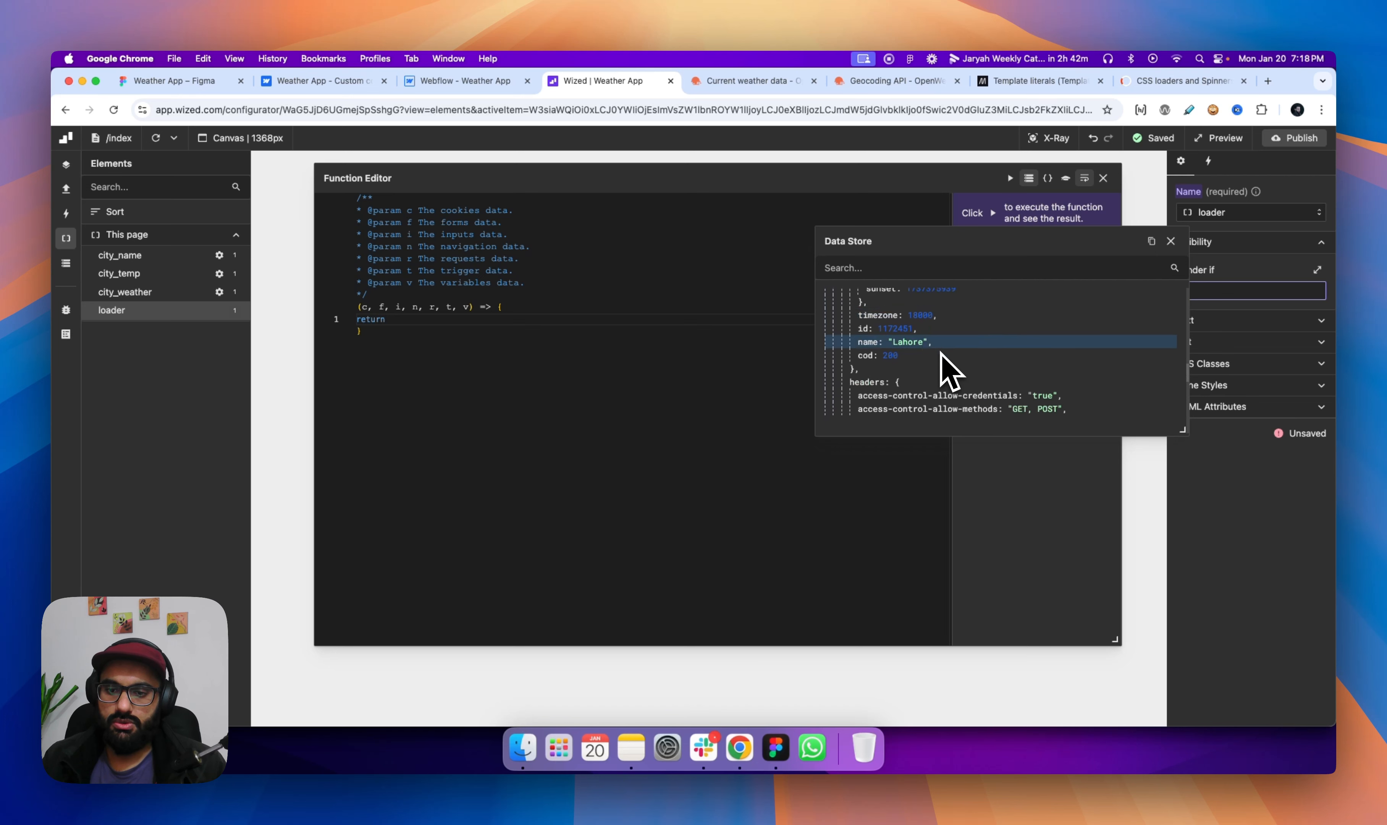
pyautogui.scroll(-6, 941, 353)
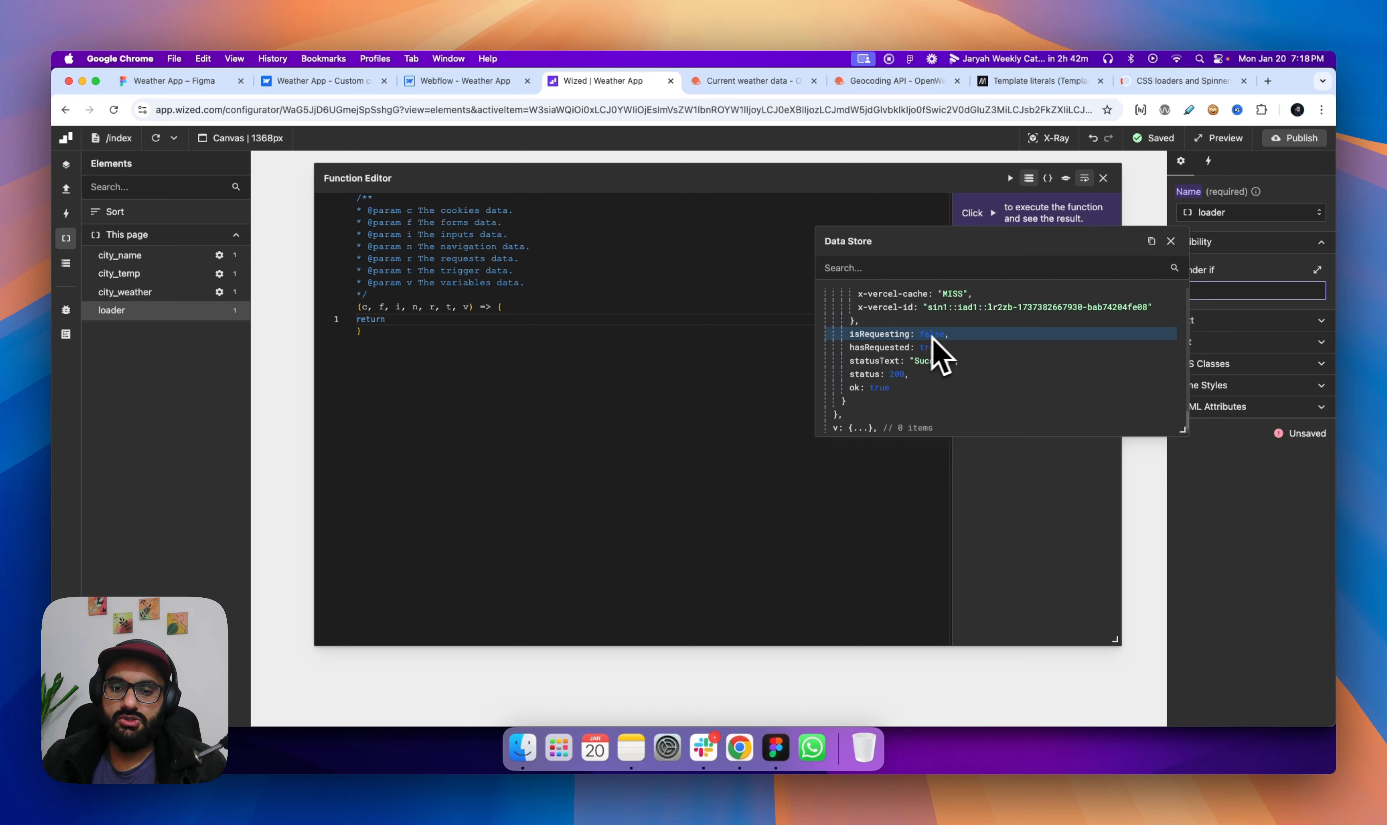
pyautogui.moveTo(949, 338); pyautogui.dragTo(872, 342)
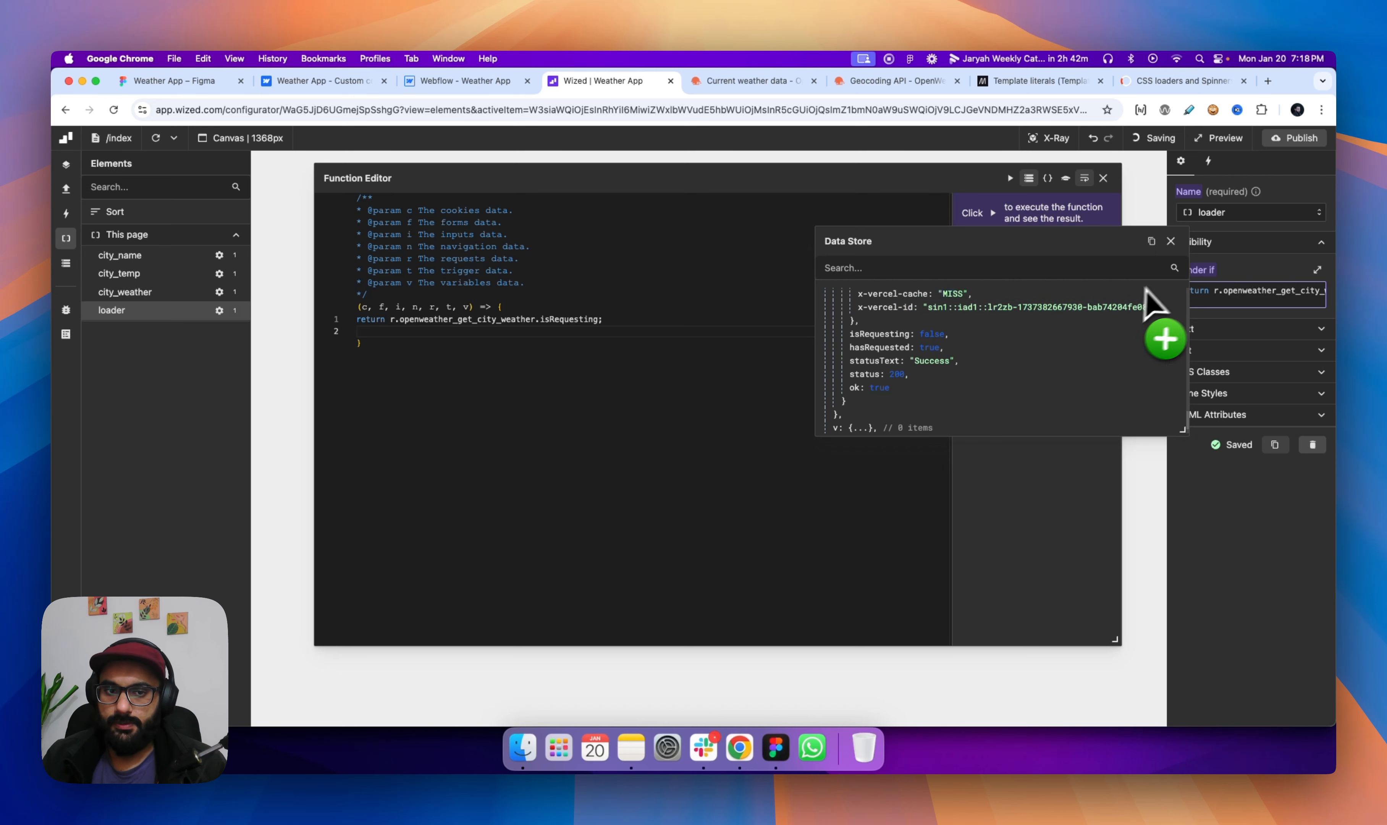
pyautogui.click(1171, 241)
pyautogui.click(1103, 178)
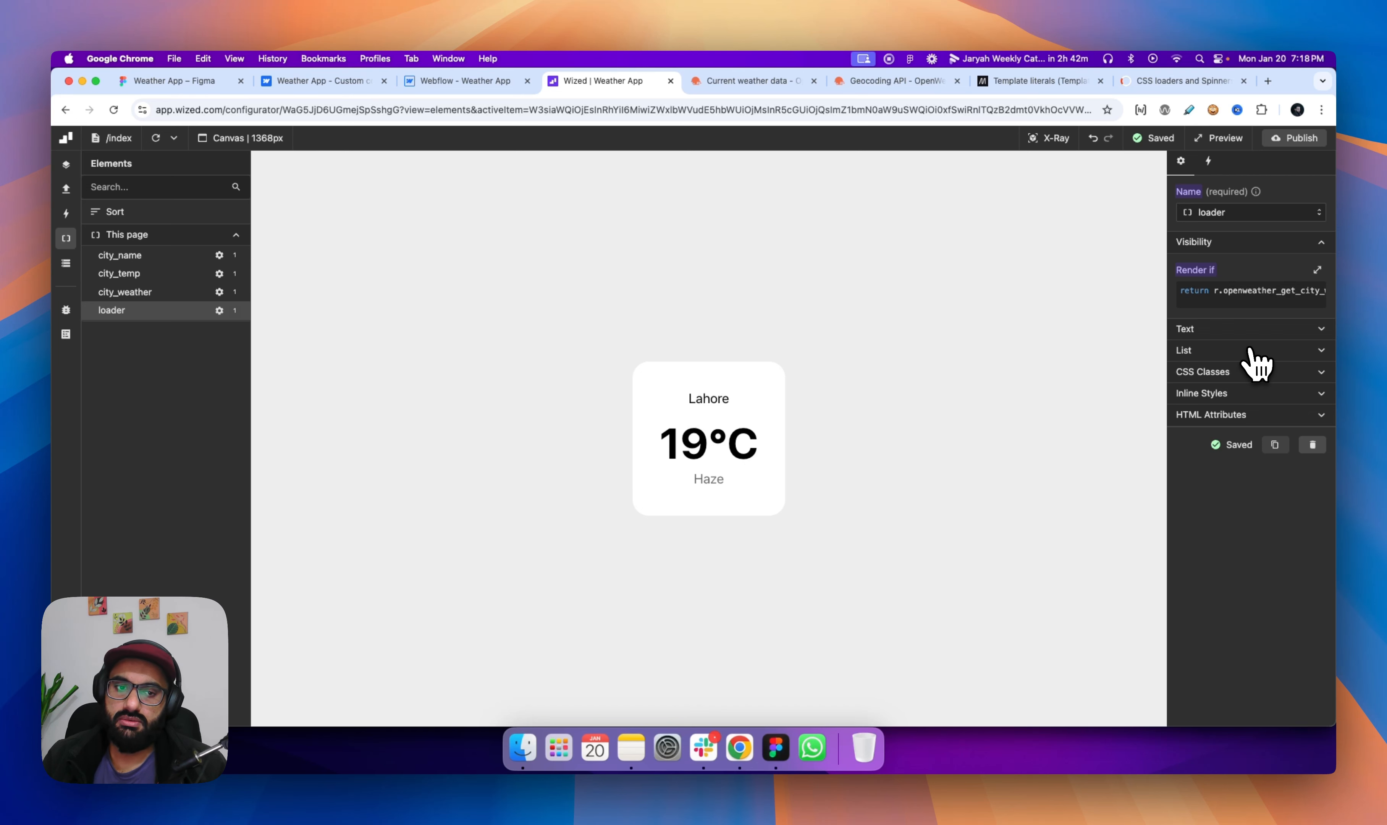
# Reload the Wized canvas twice to check the loader's conditional visibility while the weather request runs.
pyautogui.click(156, 138)
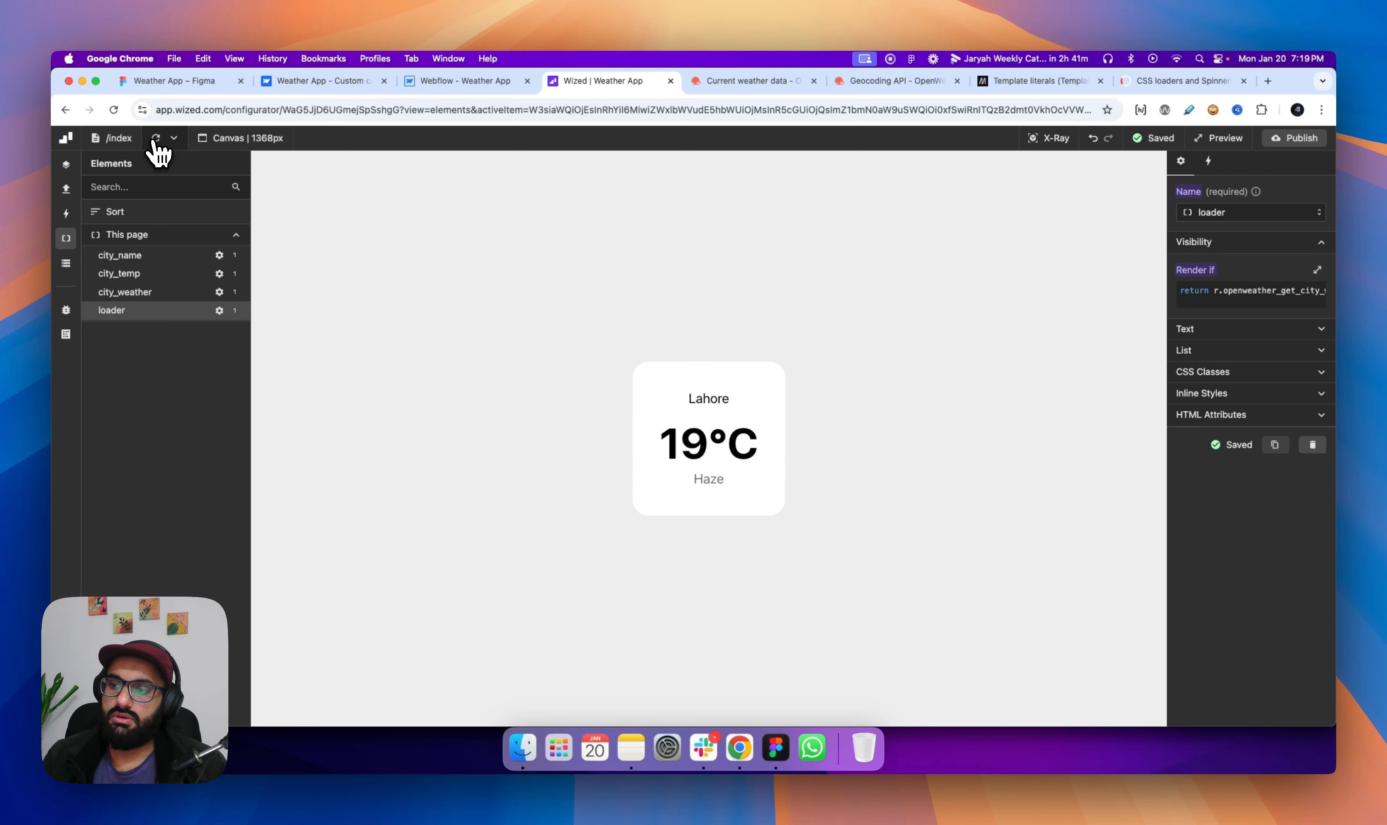
pyautogui.click(156, 138)
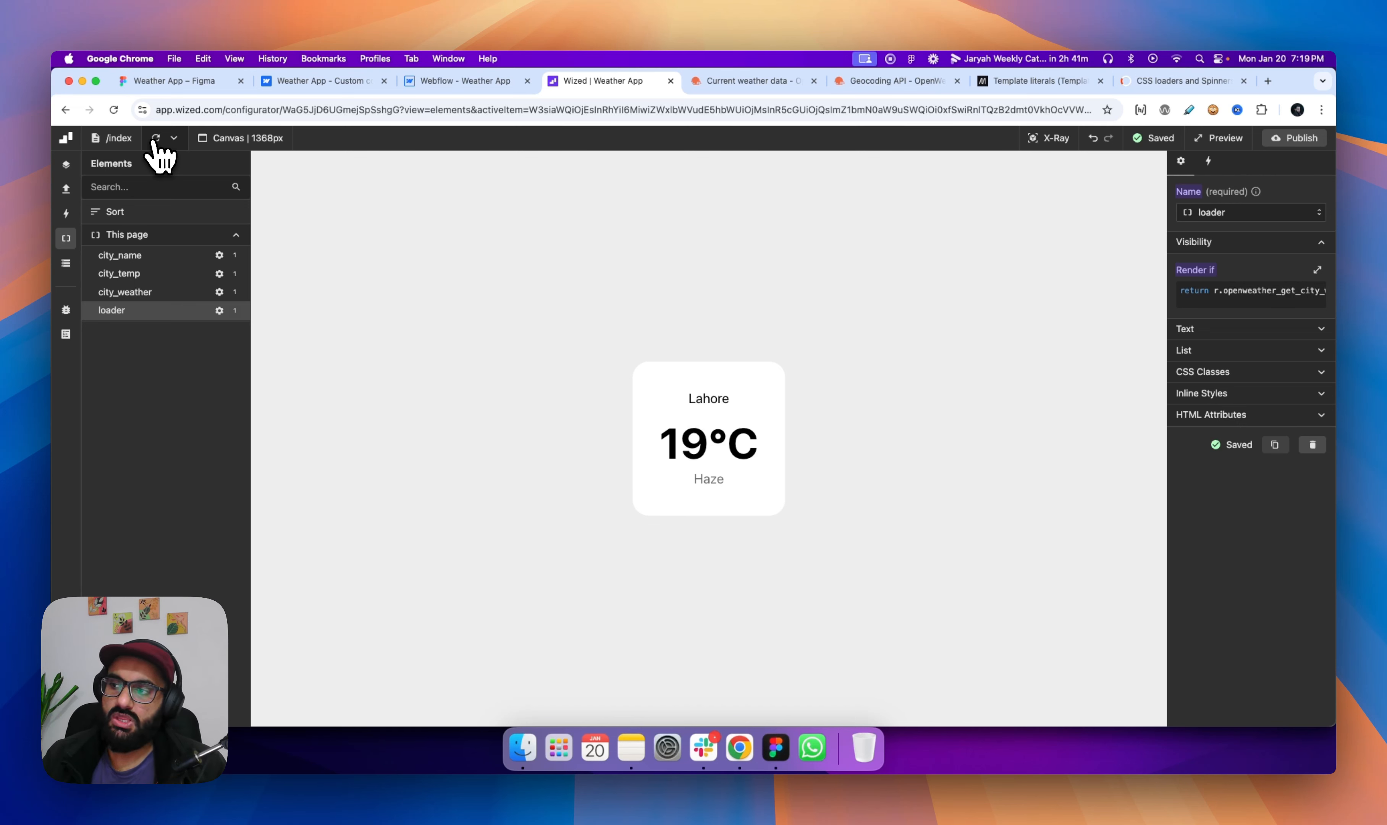
# Reload the Wized canvas two more times to examine what the weather card displays while the request loads.
pyautogui.click(155, 139)
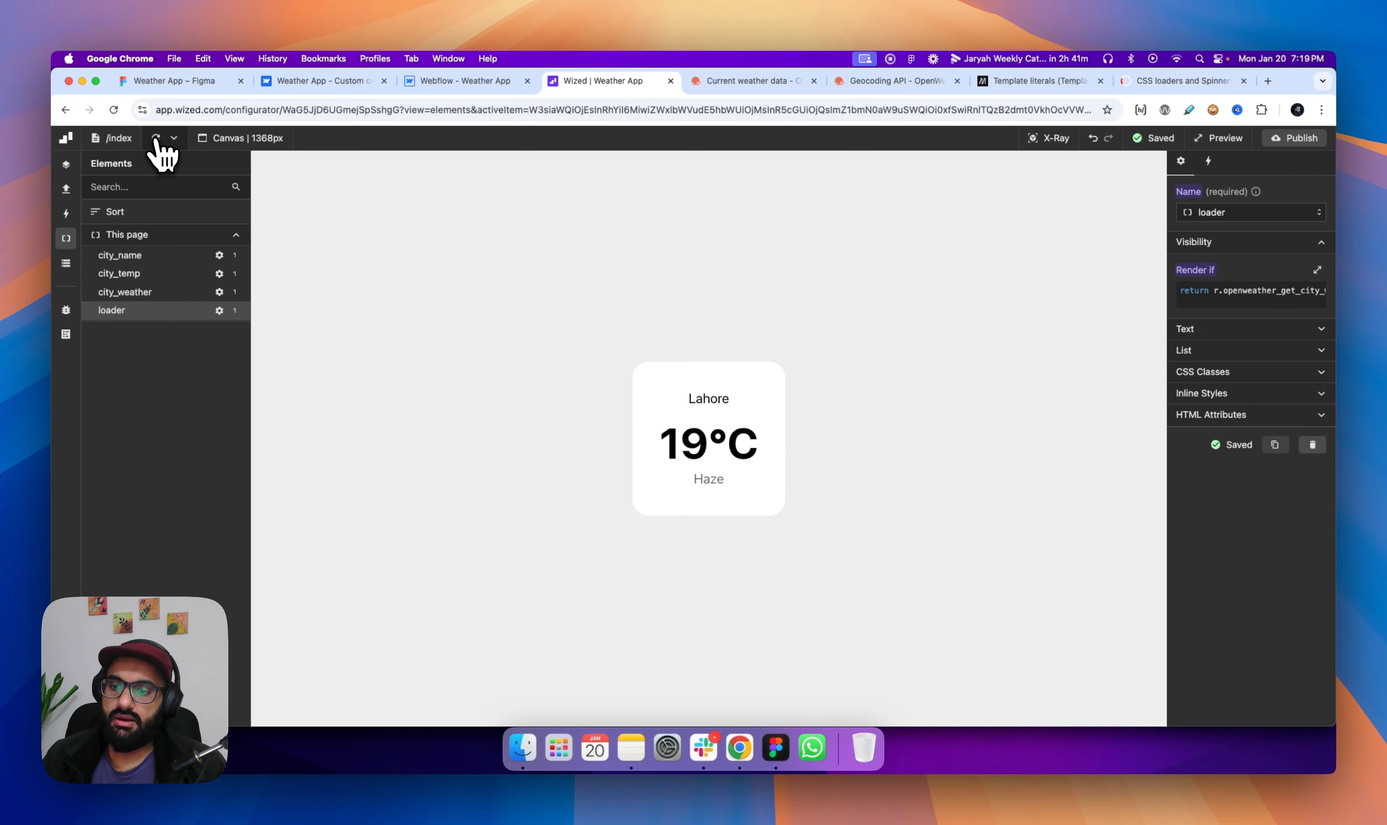
pyautogui.click(156, 139)
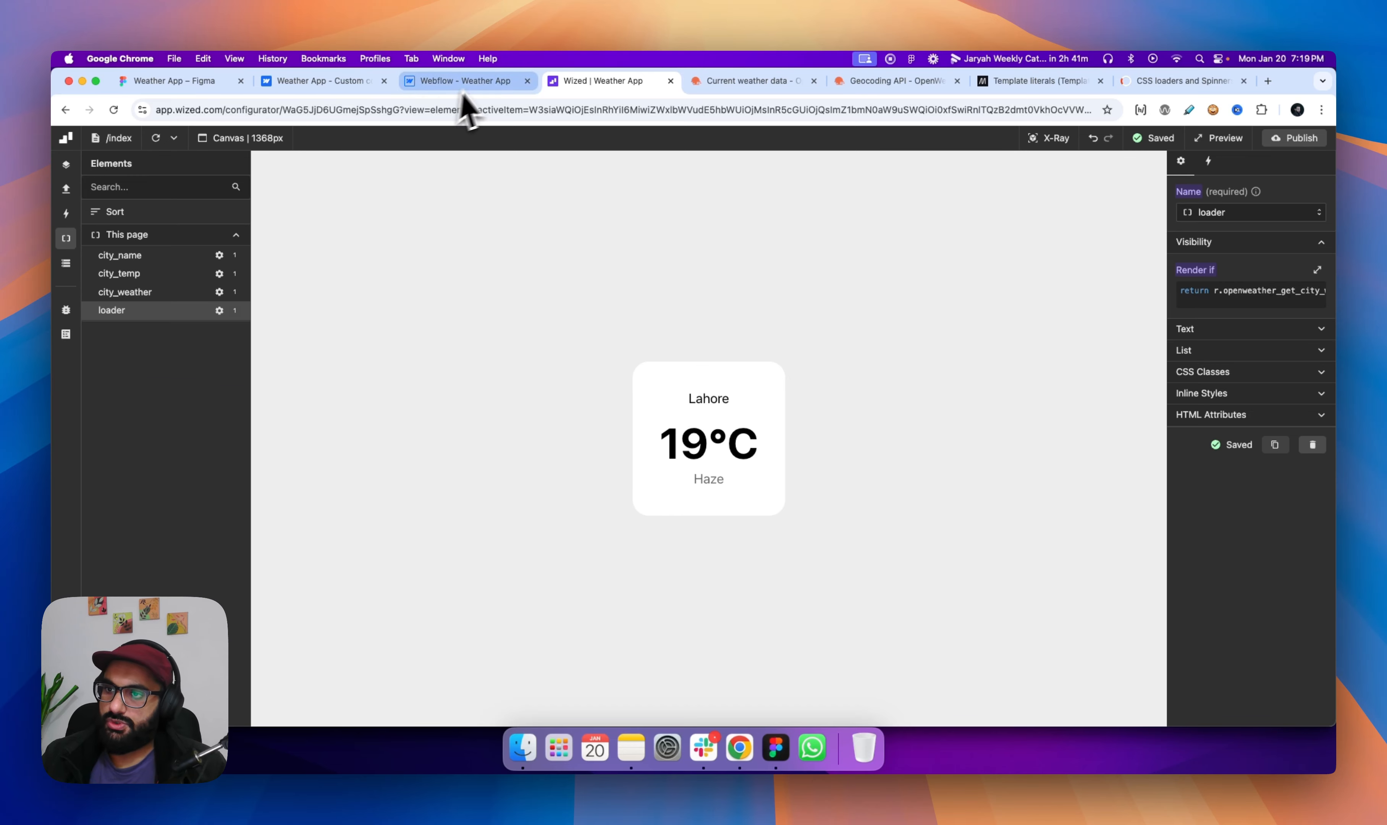
# Switch to Webflow and add a custom attribute named wized with the value weather to the hero_weather div.
pyautogui.click(466, 85)
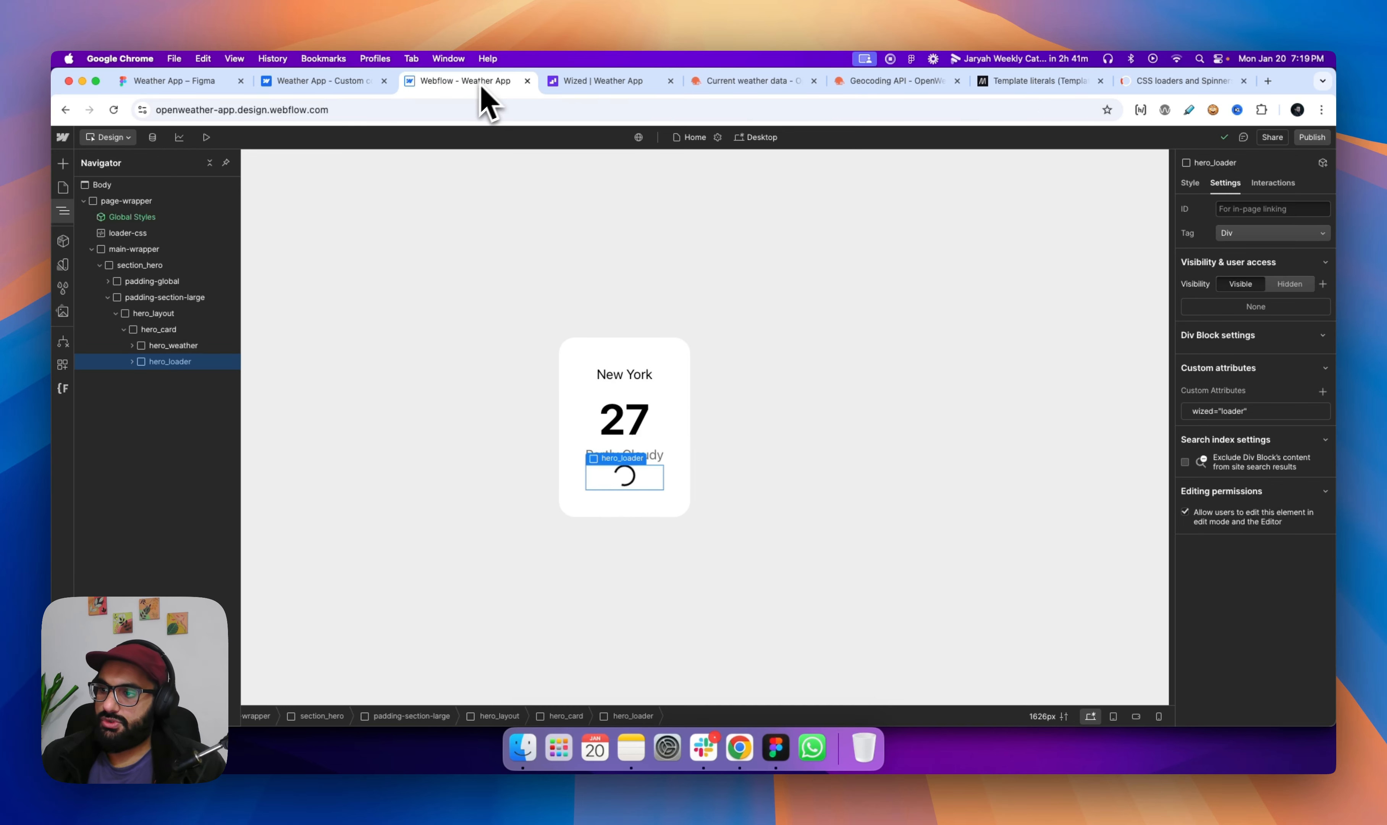
pyautogui.click(169, 345)
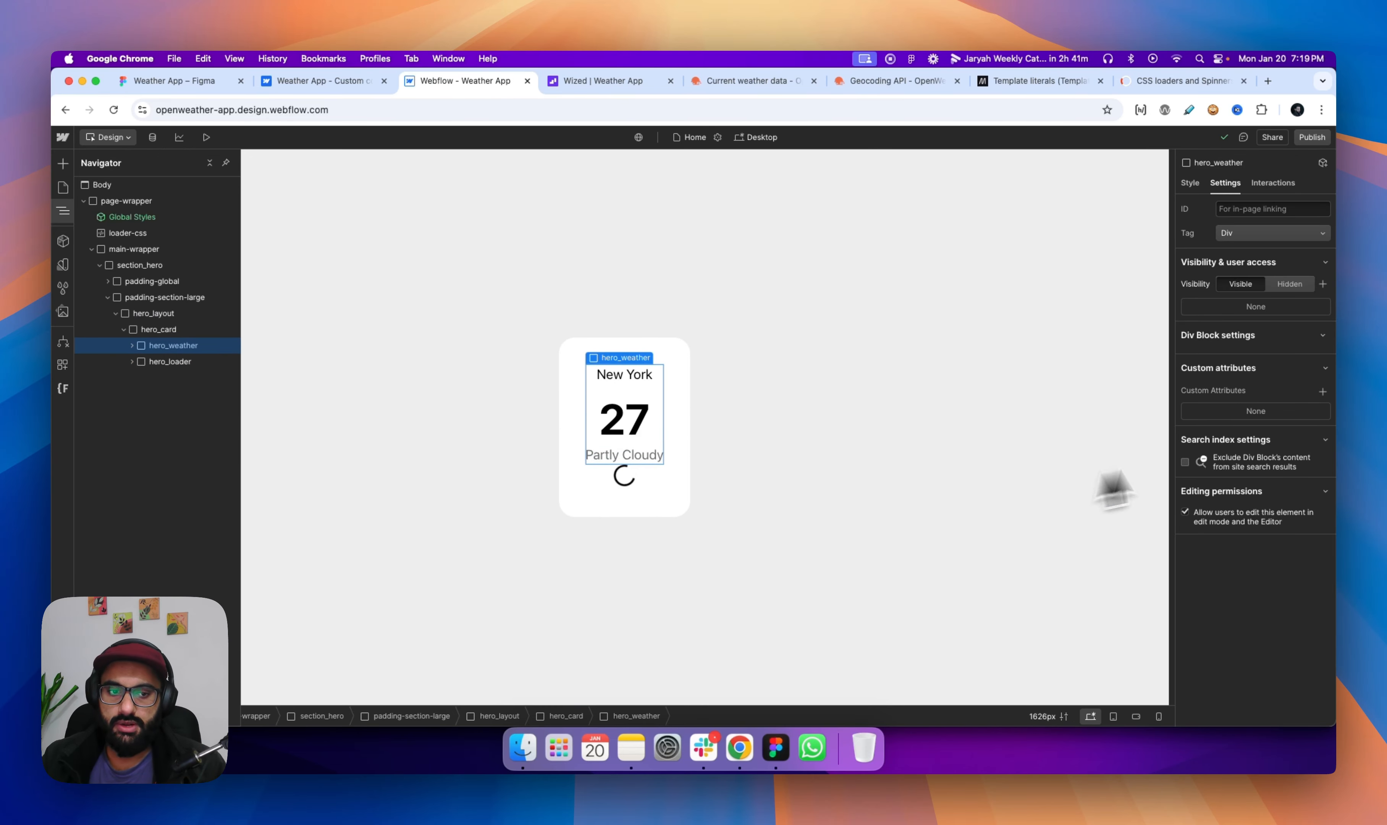
pyautogui.click(1322, 391)
pyautogui.write('wized')
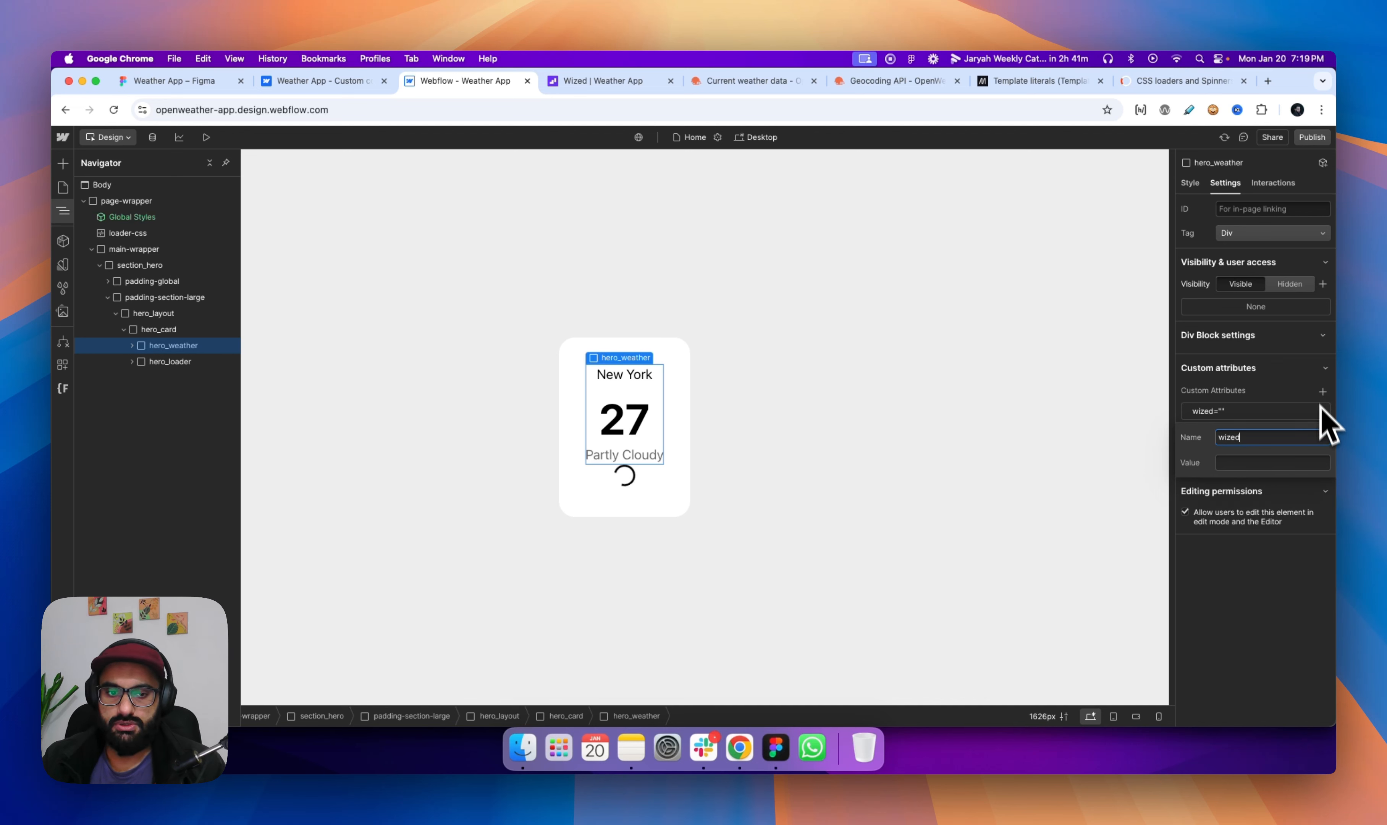
pyautogui.click(1285, 463)
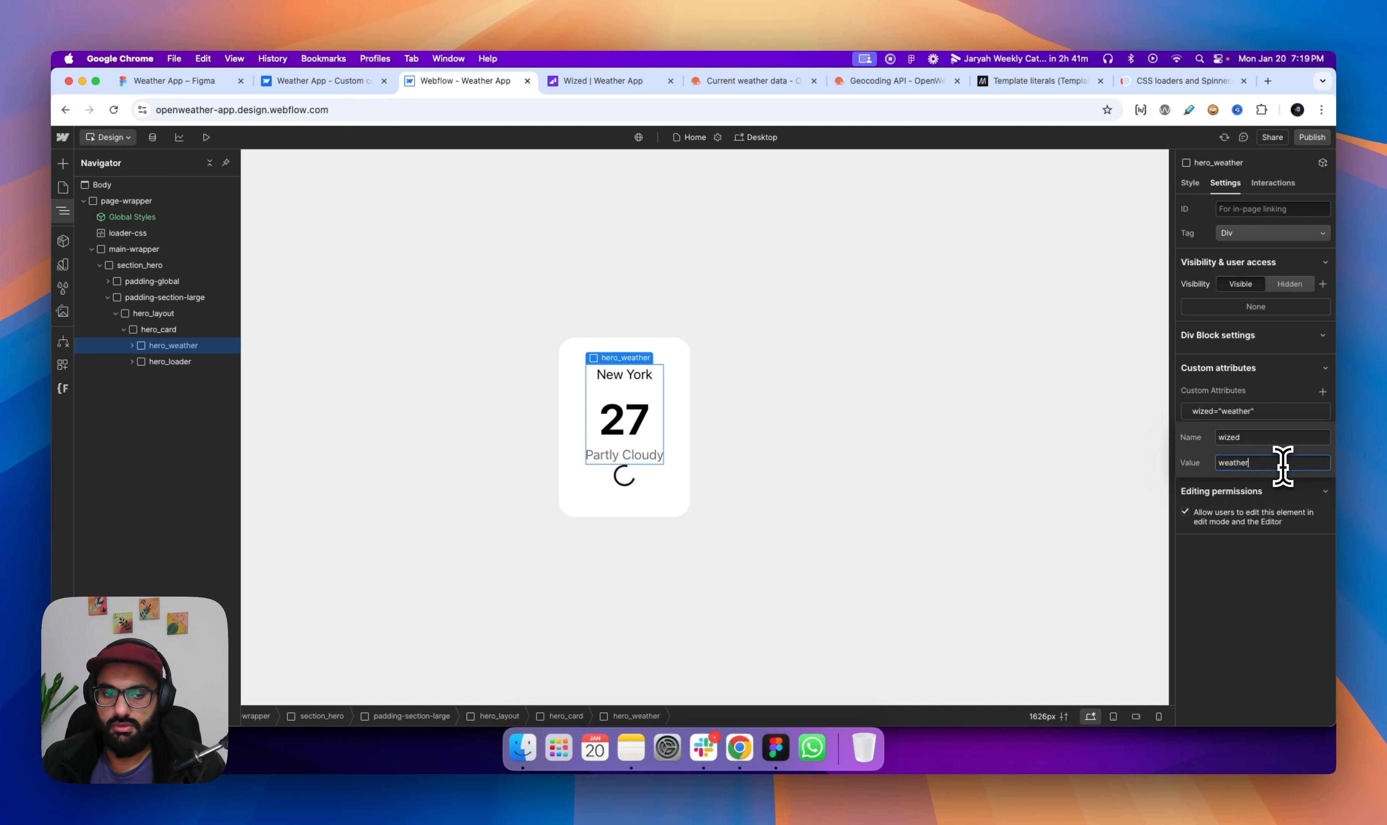
pyautogui.click(1238, 577)
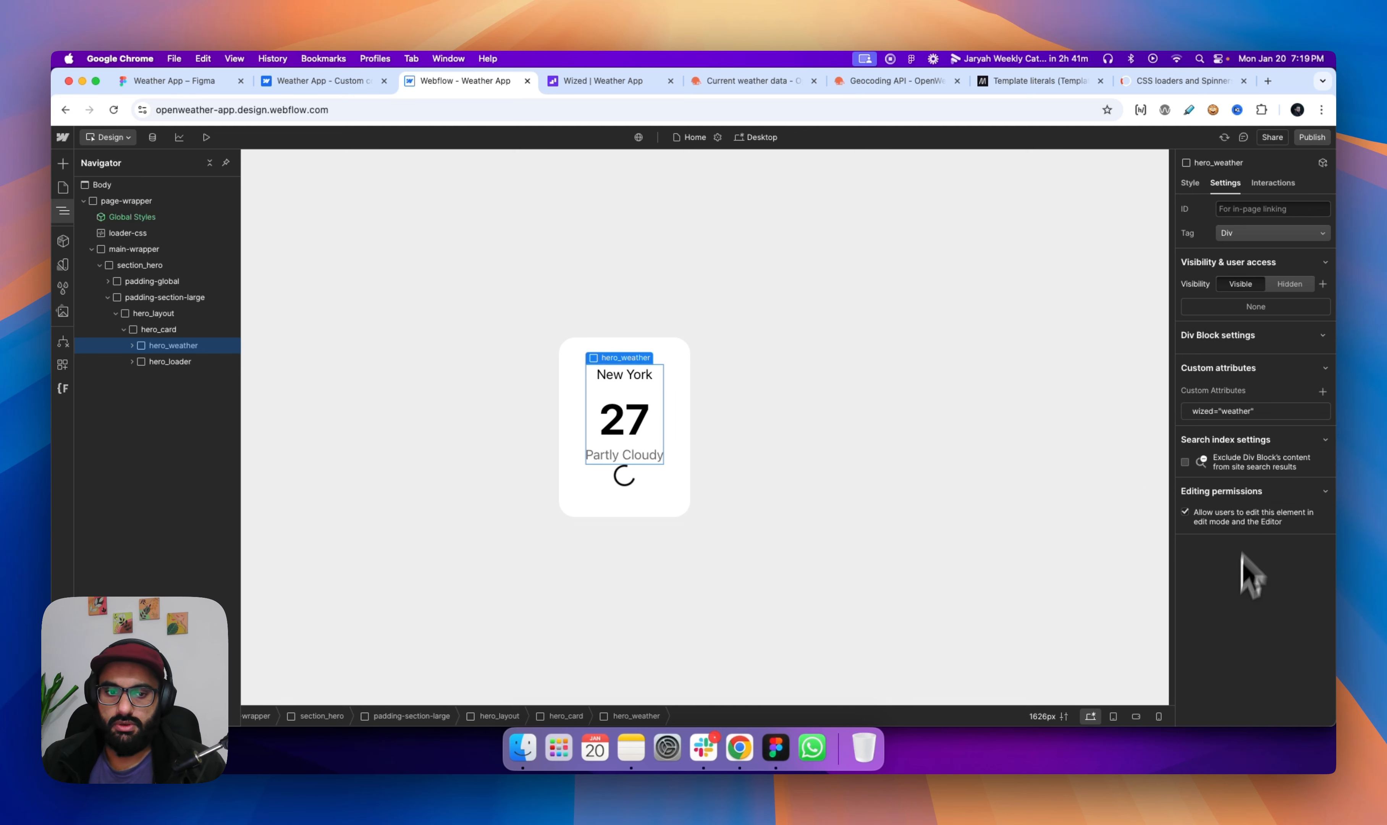
# Publish the site to the openweather-app.webflow.io staging domain, then reload the Wized canvas and collapse the weather element's children.
pyautogui.click(1313, 137)
pyautogui.click(1271, 326)
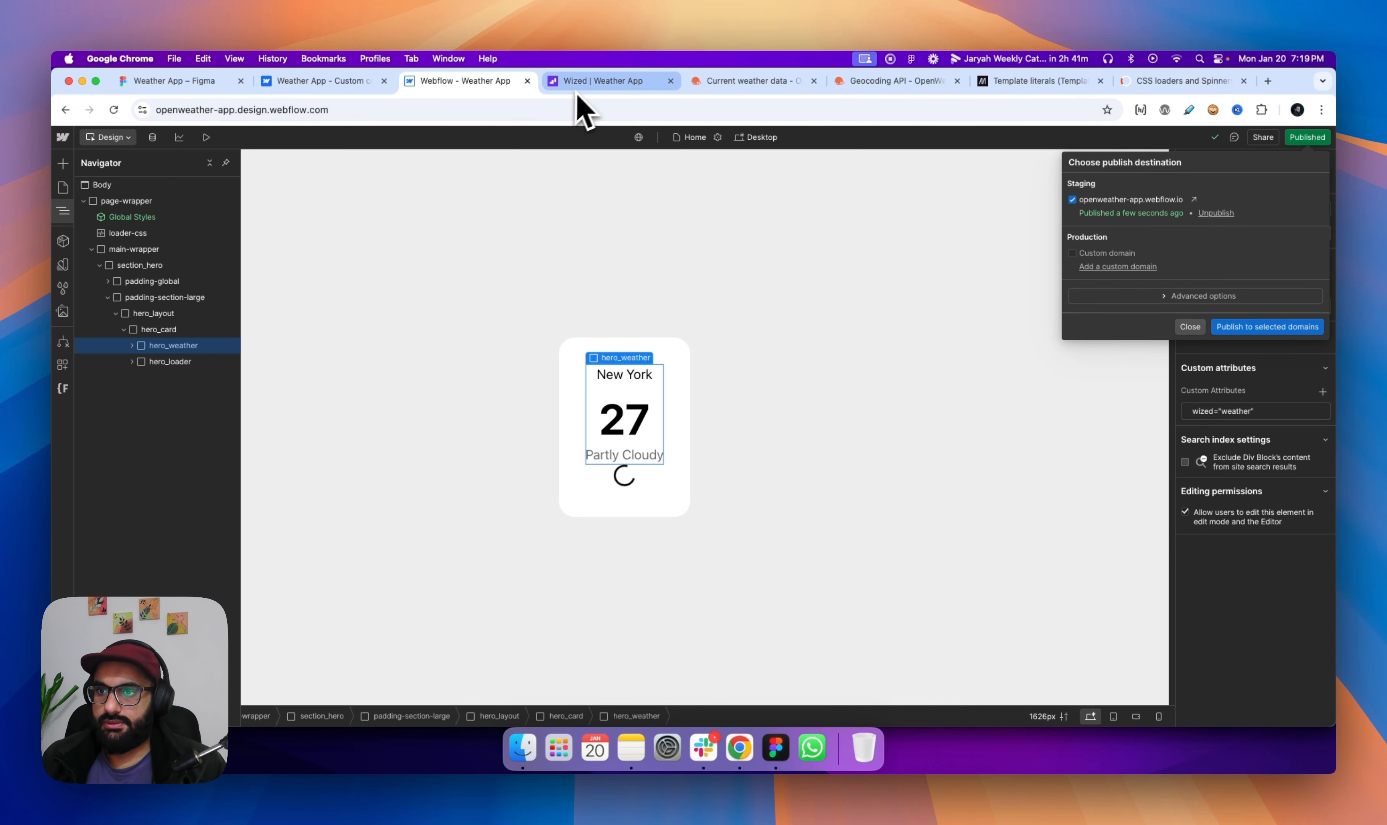
pyautogui.click(589, 82)
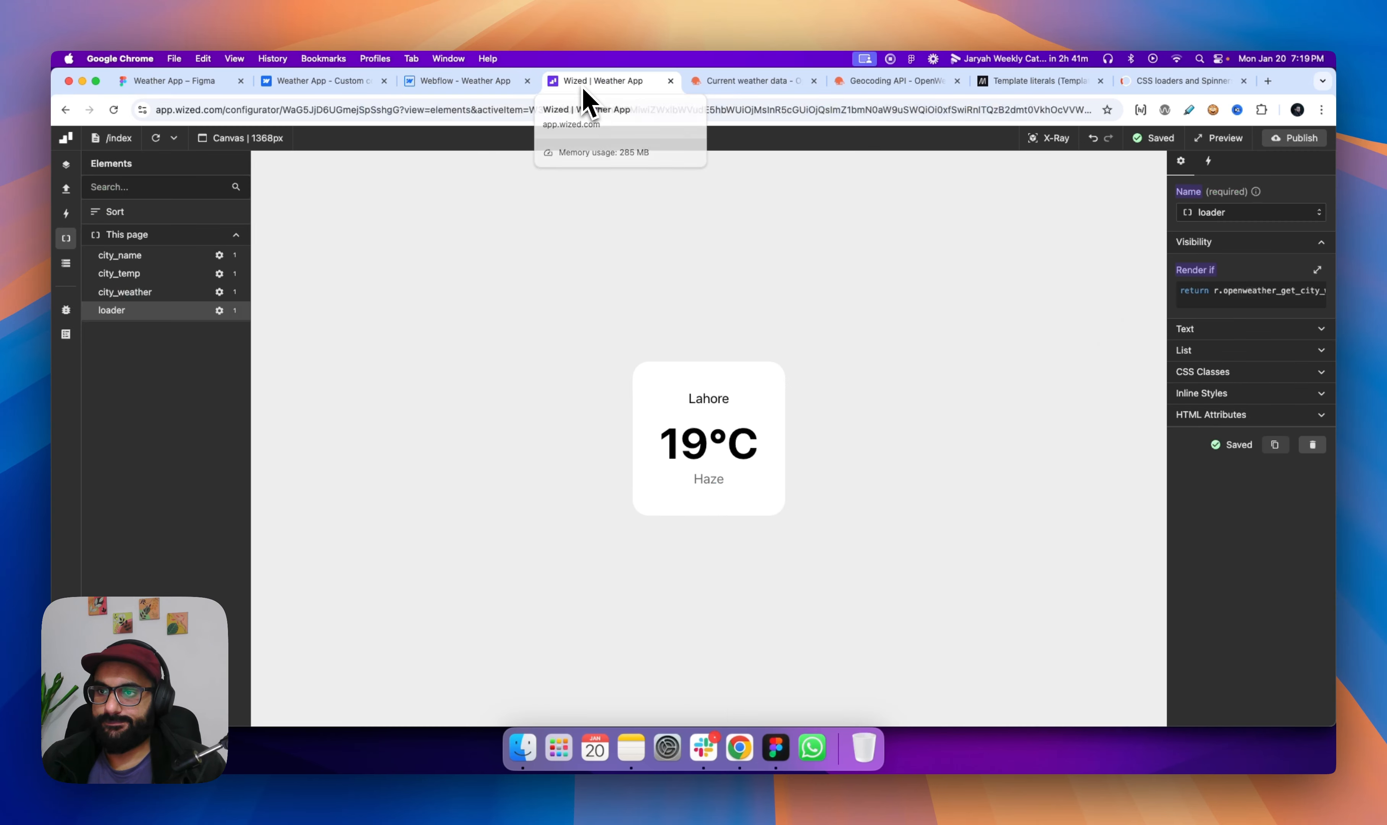
pyautogui.click(157, 138)
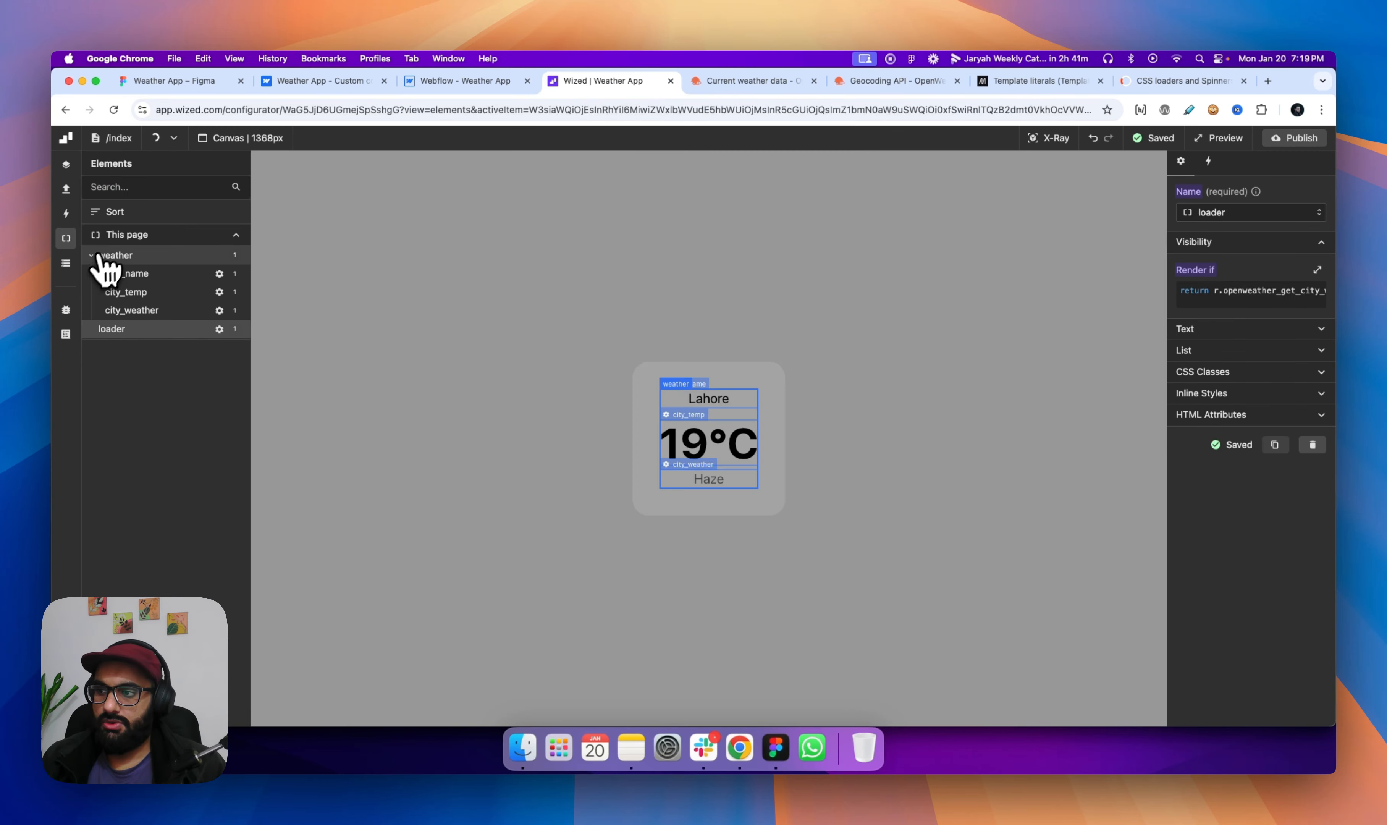
pyautogui.click(95, 256)
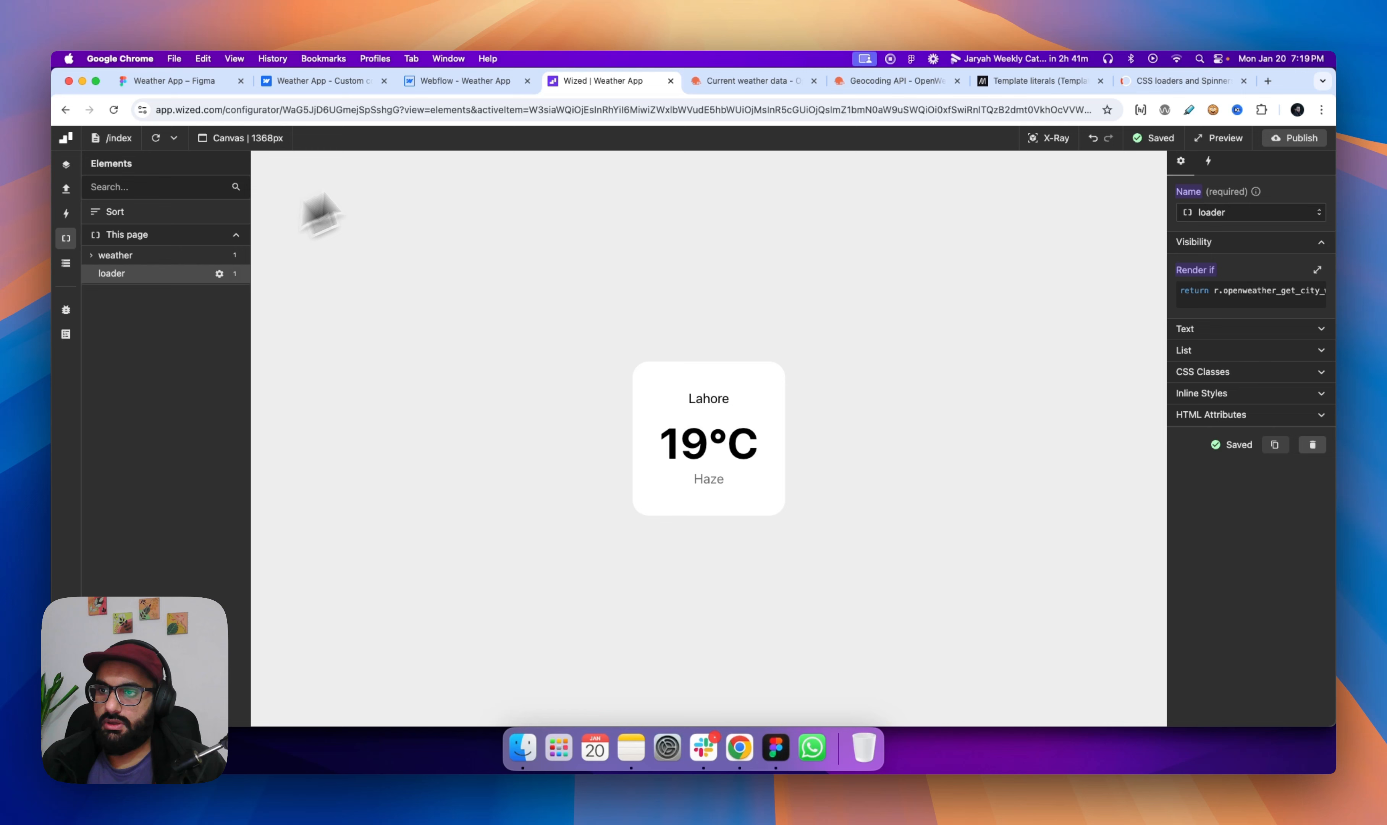
# Return to Webflow, close the publish dialog and open the Home page's settings at the custom code for the head tag.
pyautogui.click(459, 85)
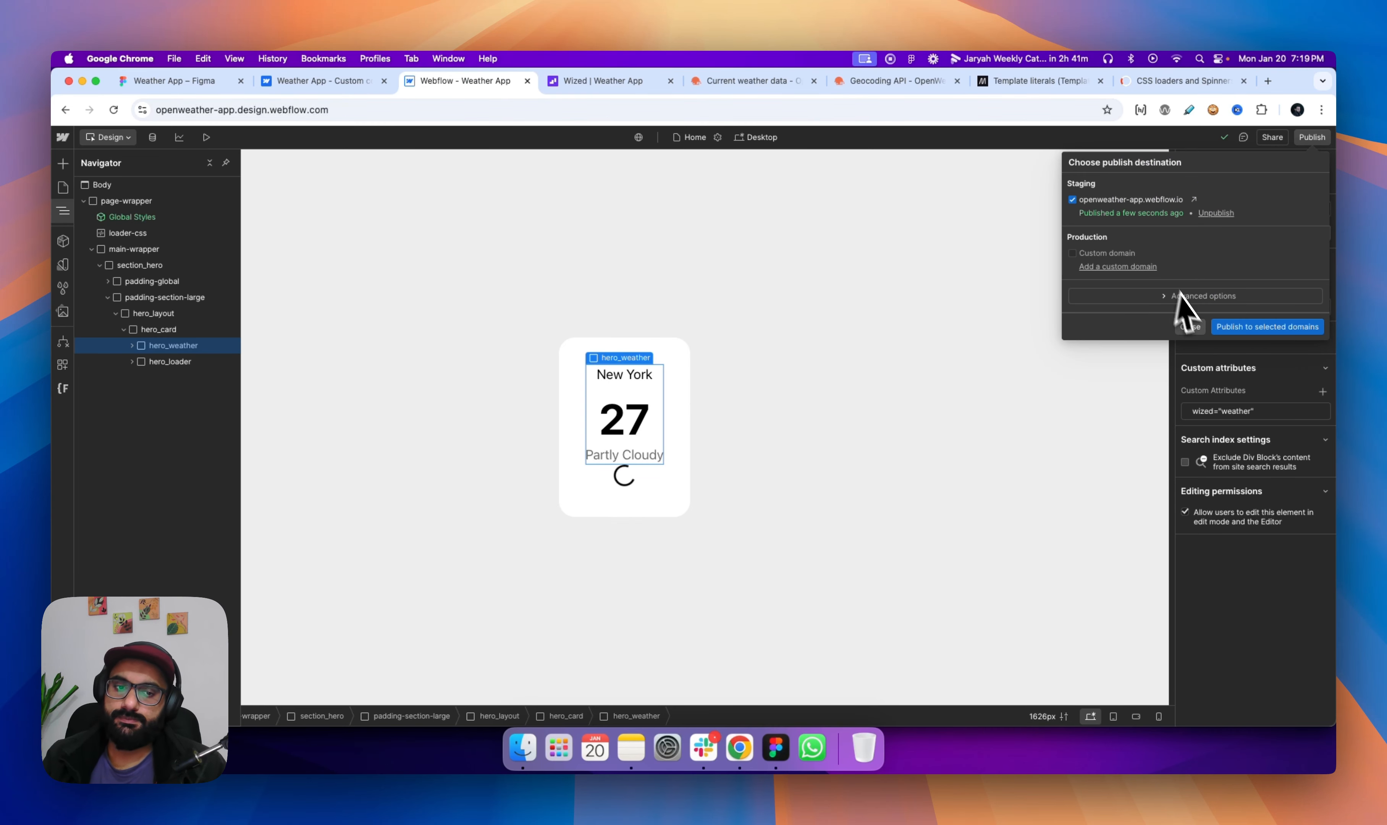
pyautogui.click(1191, 327)
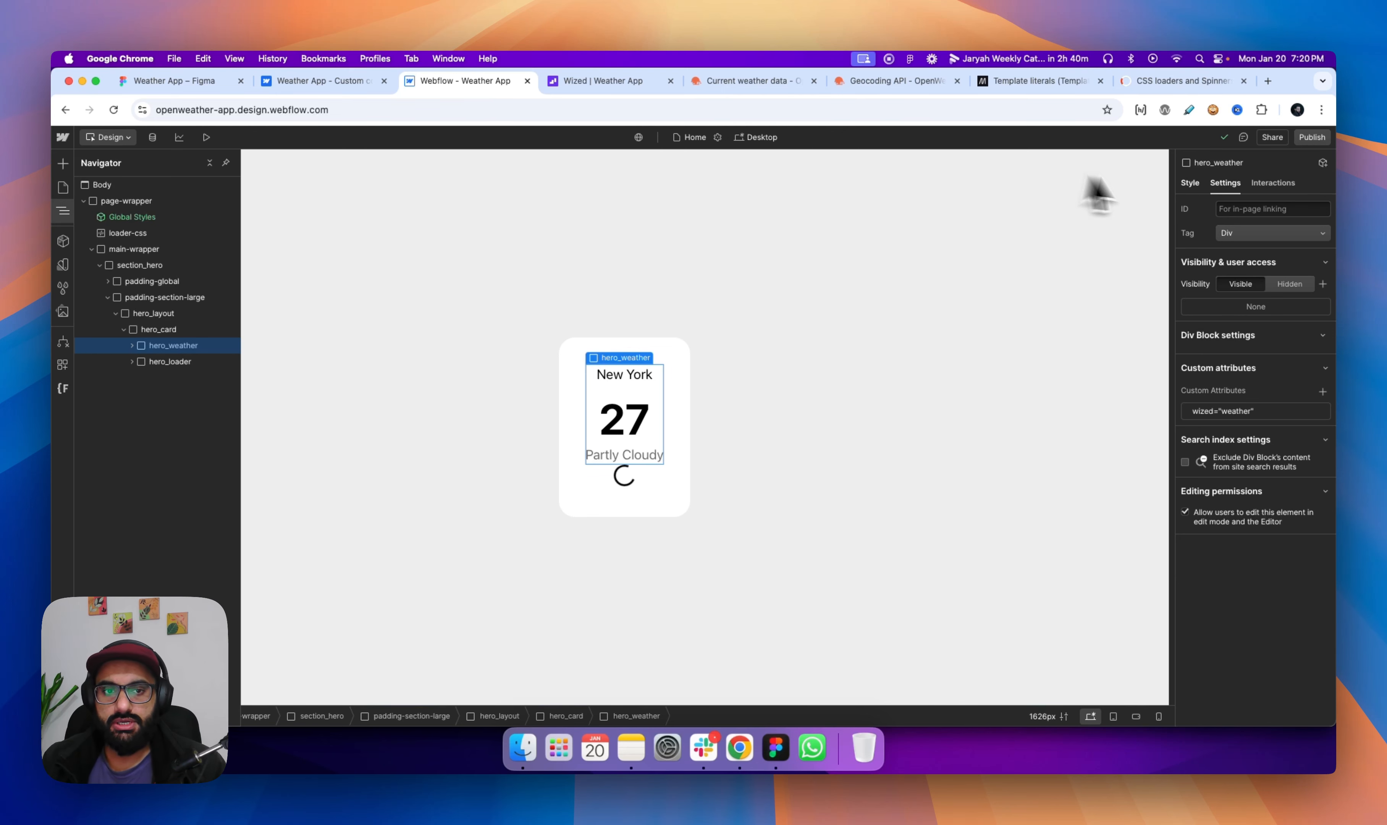
pyautogui.click(1191, 183)
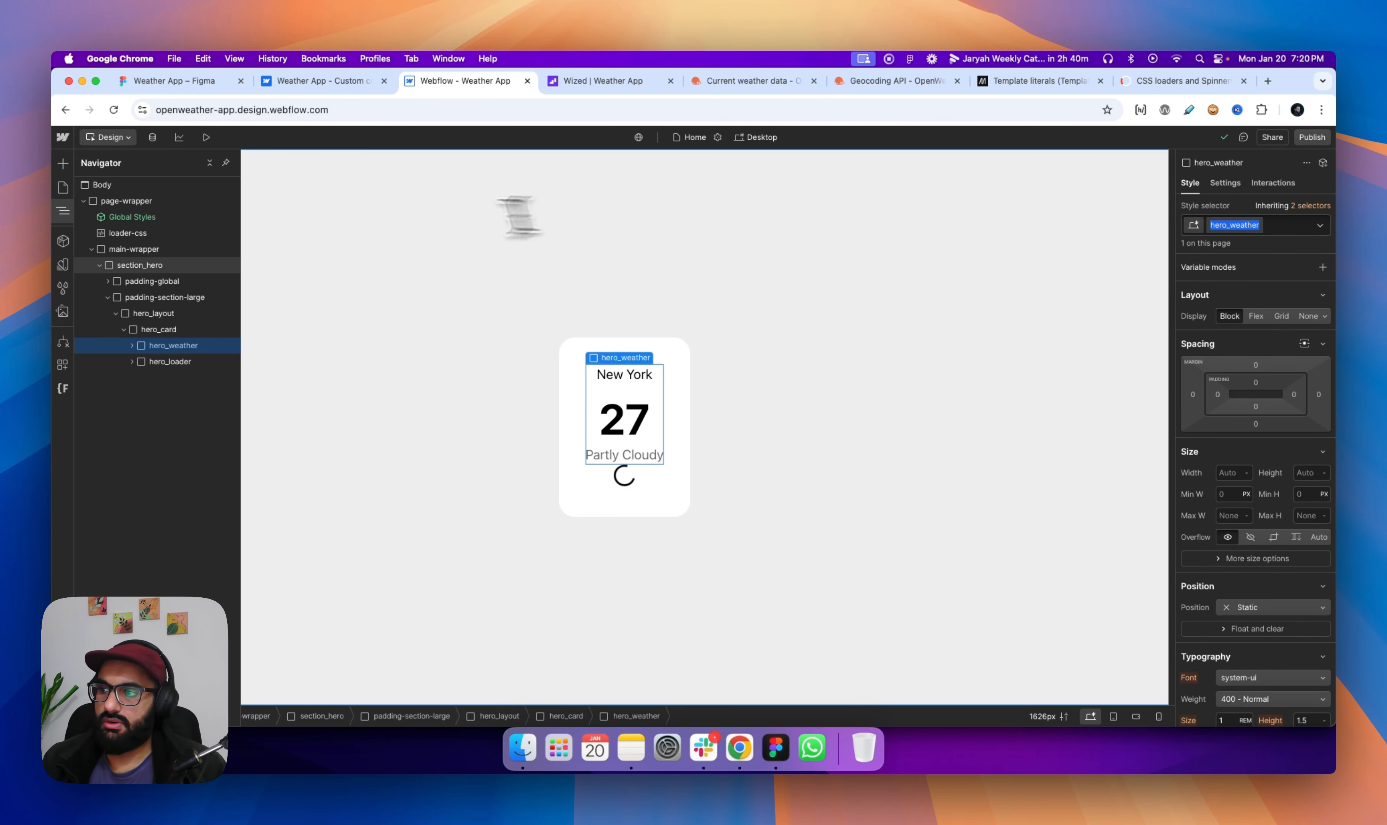
pyautogui.click(62, 187)
pyautogui.click(220, 235)
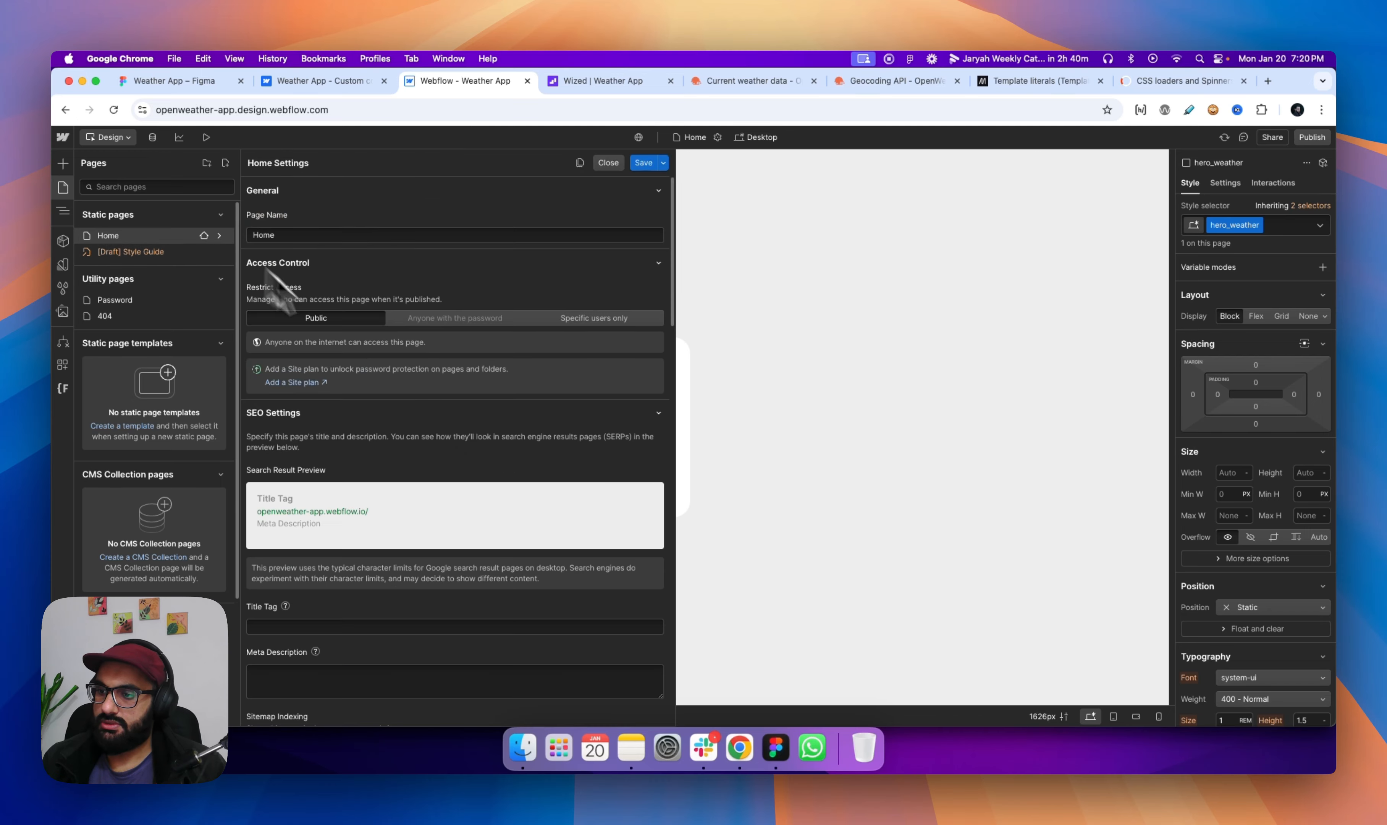
pyautogui.scroll(-15, 479, 485)
pyautogui.scroll(-6, 455, 455)
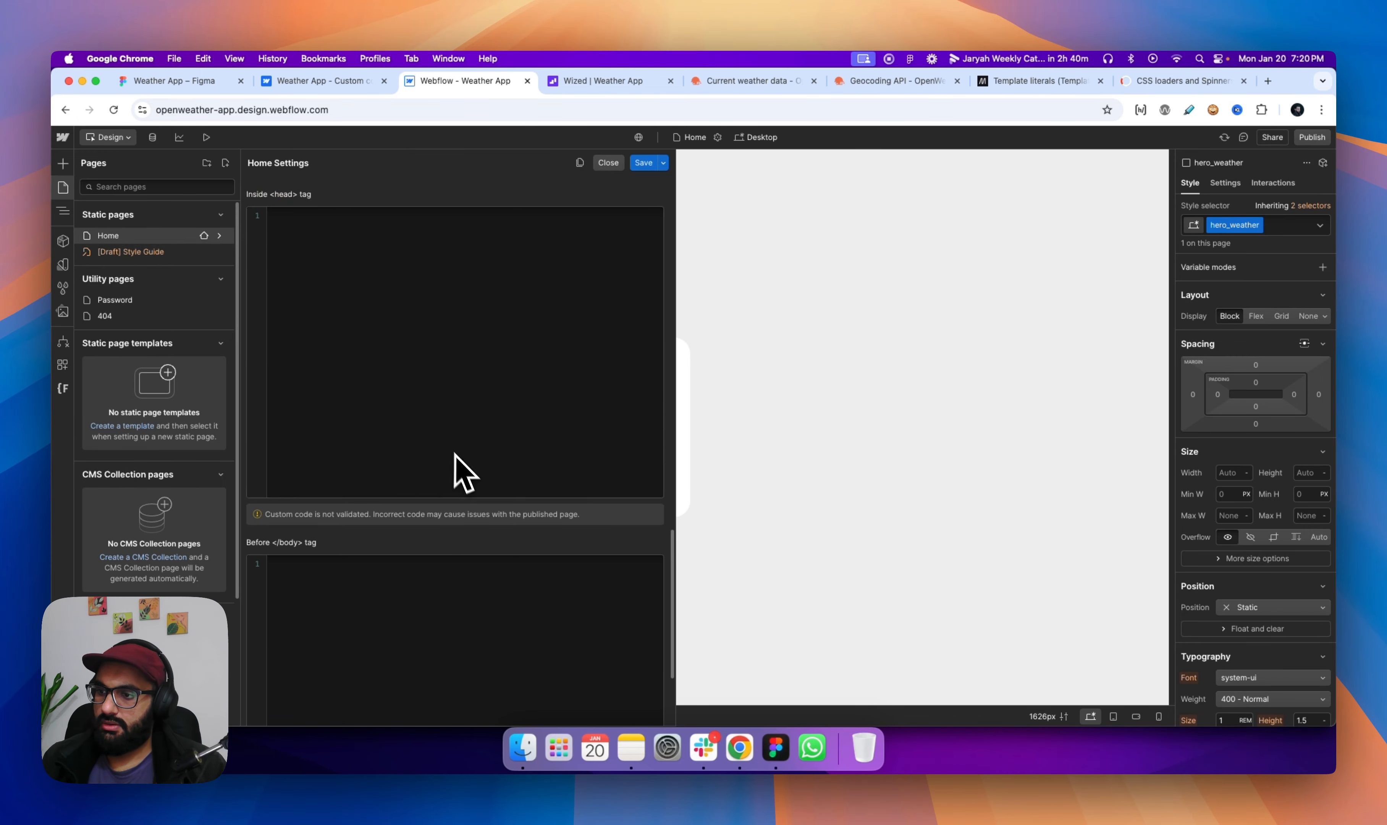
# Add a style block to the Home page's head code that gives .hero_weather display: none;, and save the page settings.
pyautogui.click(425, 344)
pyautogui.write('<style>')
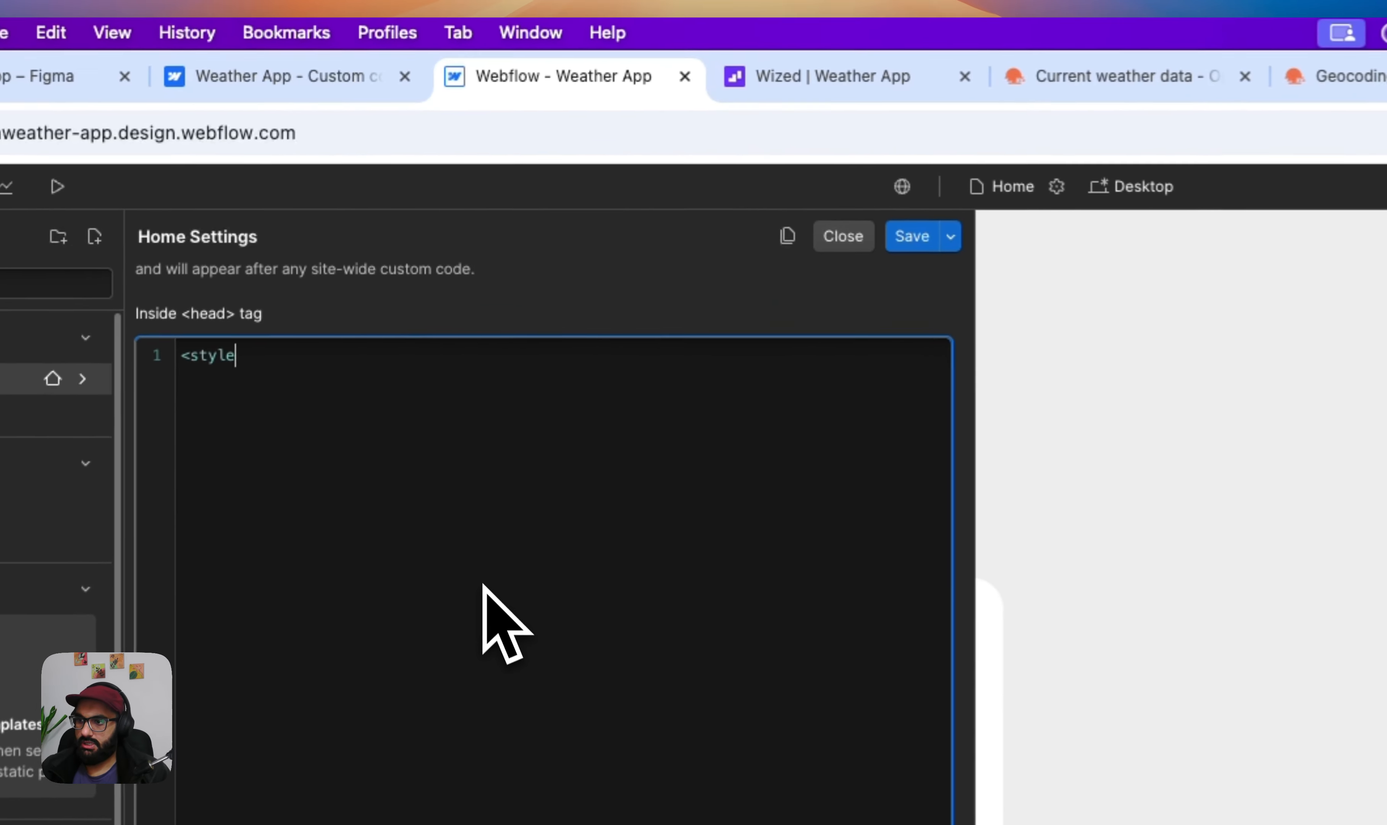
pyautogui.press('Return')
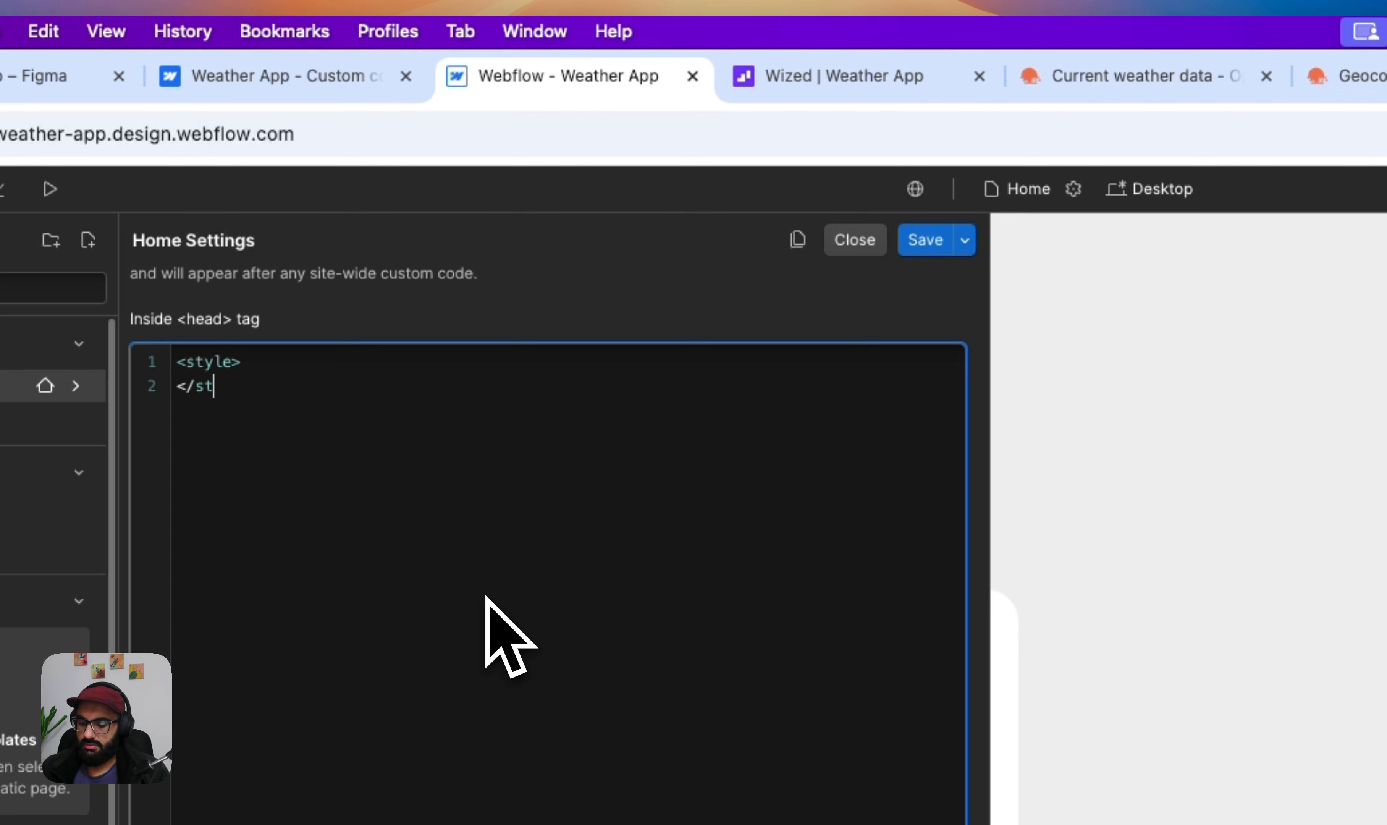
pyautogui.press('Return')
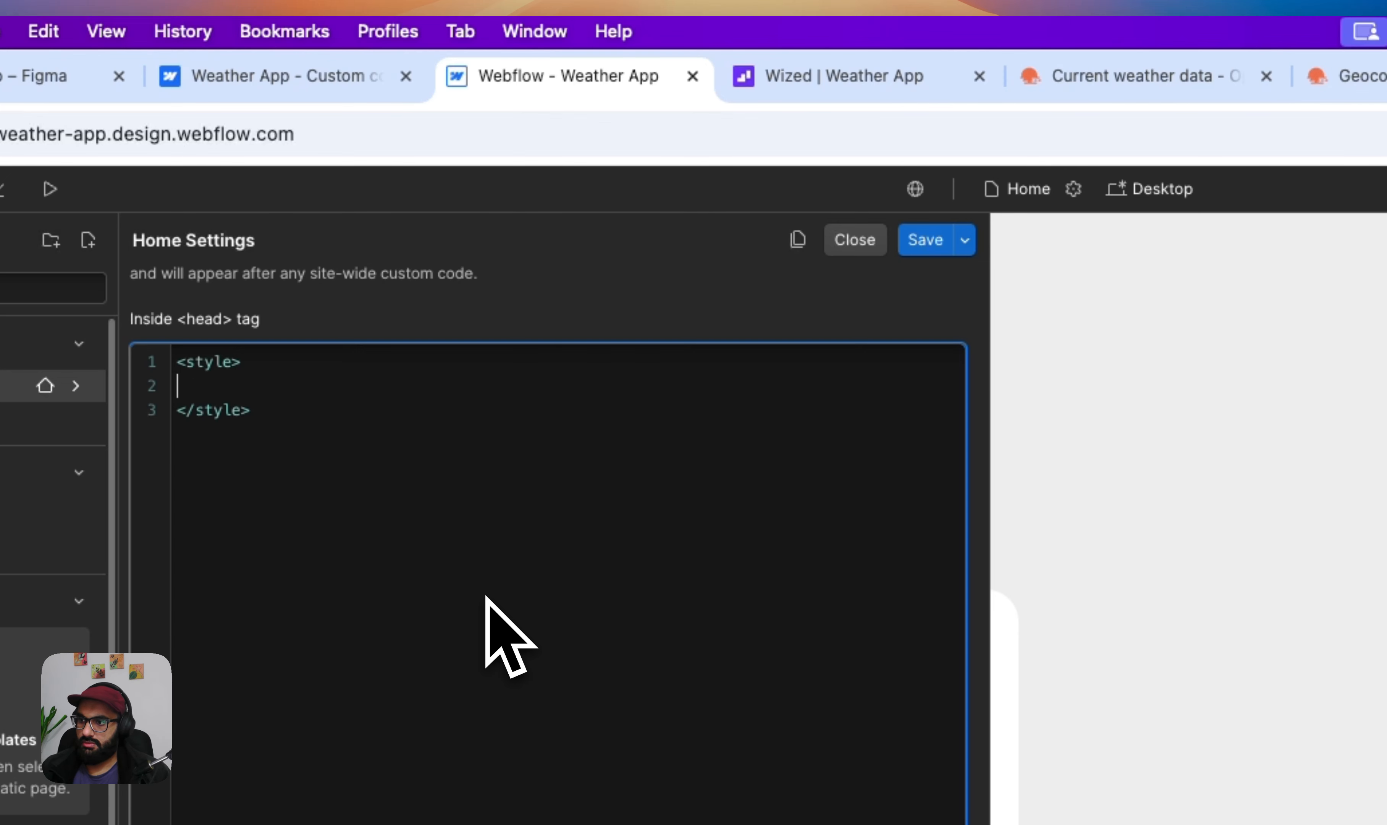
pyautogui.write('.hero_weather')
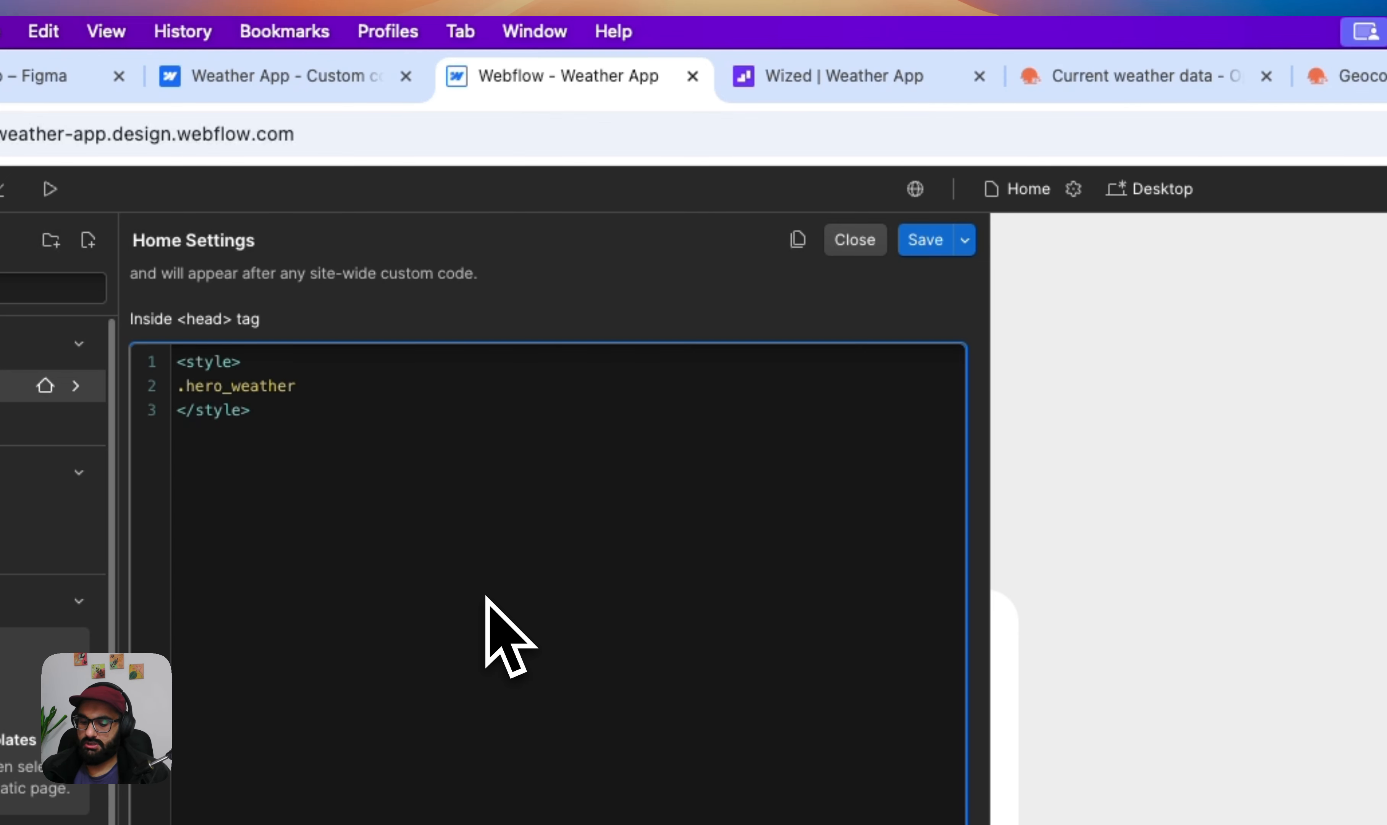
pyautogui.press('Return')
pyautogui.press('Return')
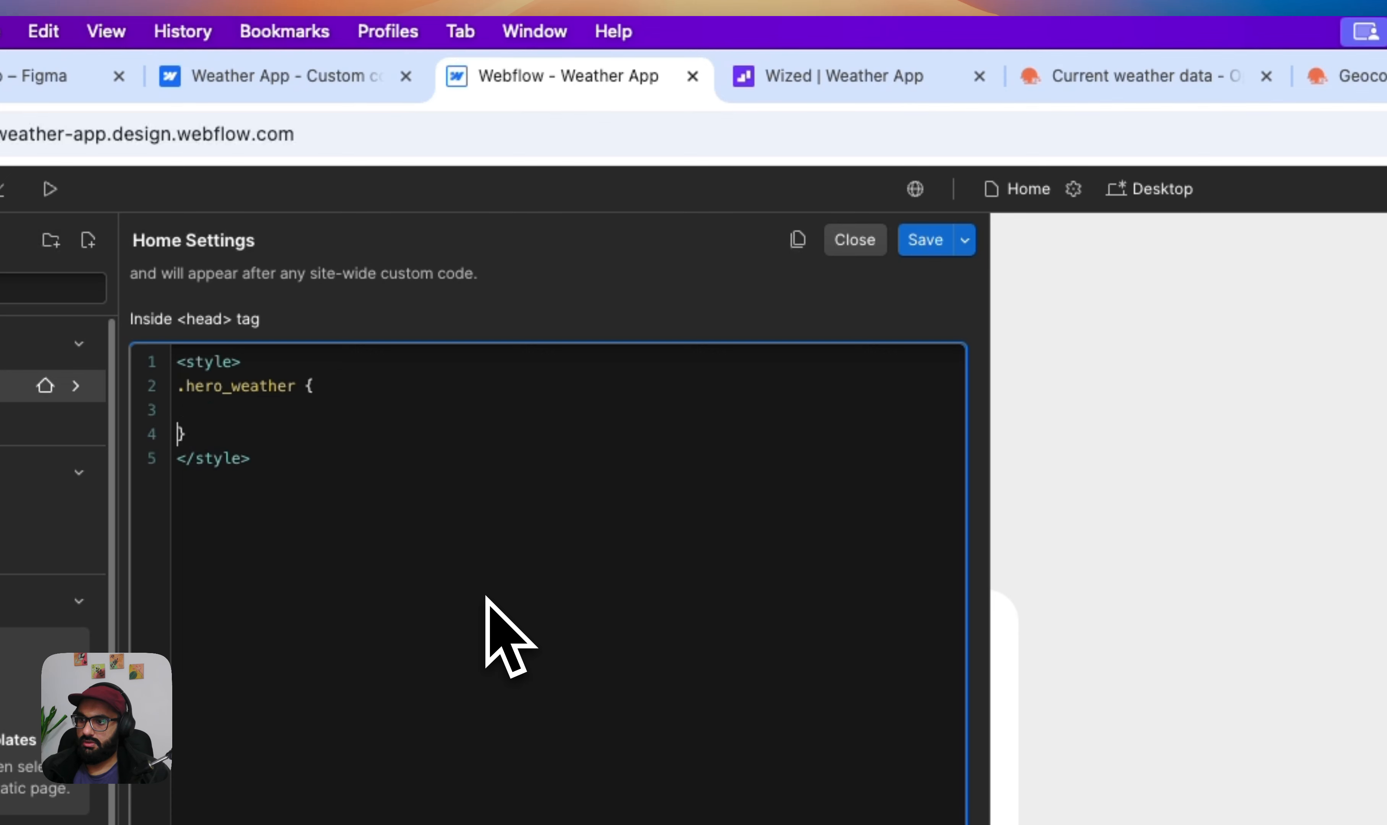
pyautogui.write('display: none;')
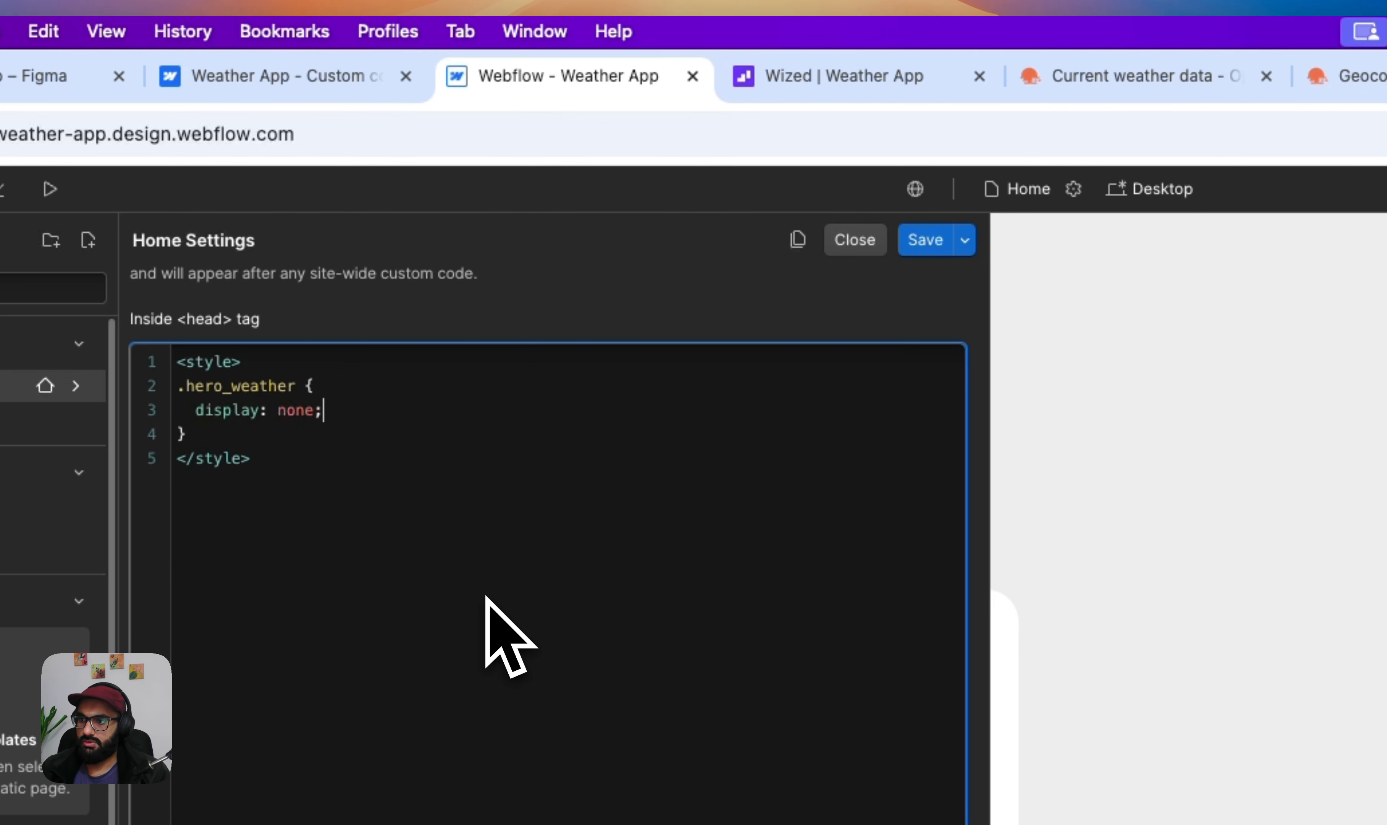
pyautogui.click(935, 247)
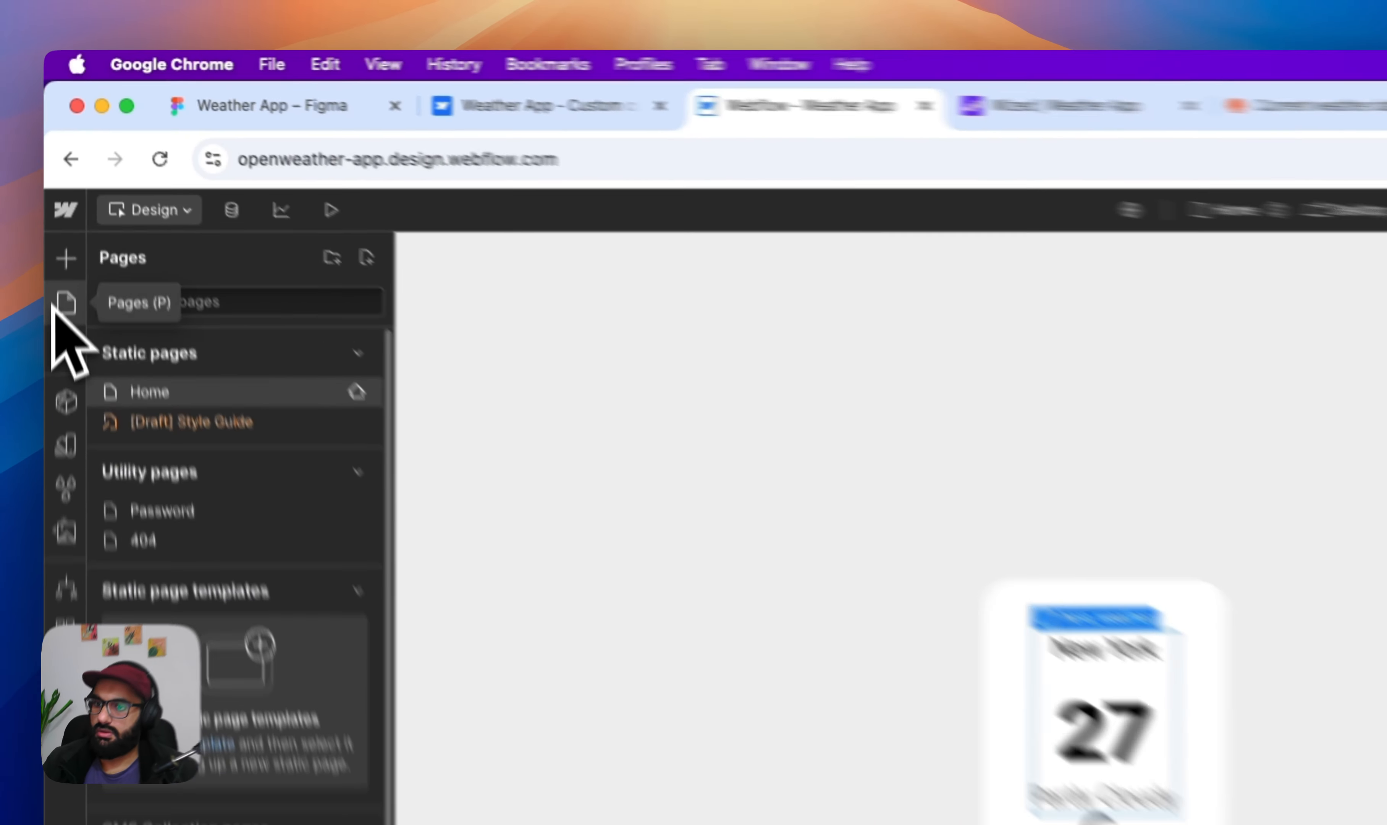
pyautogui.click(5, 315)
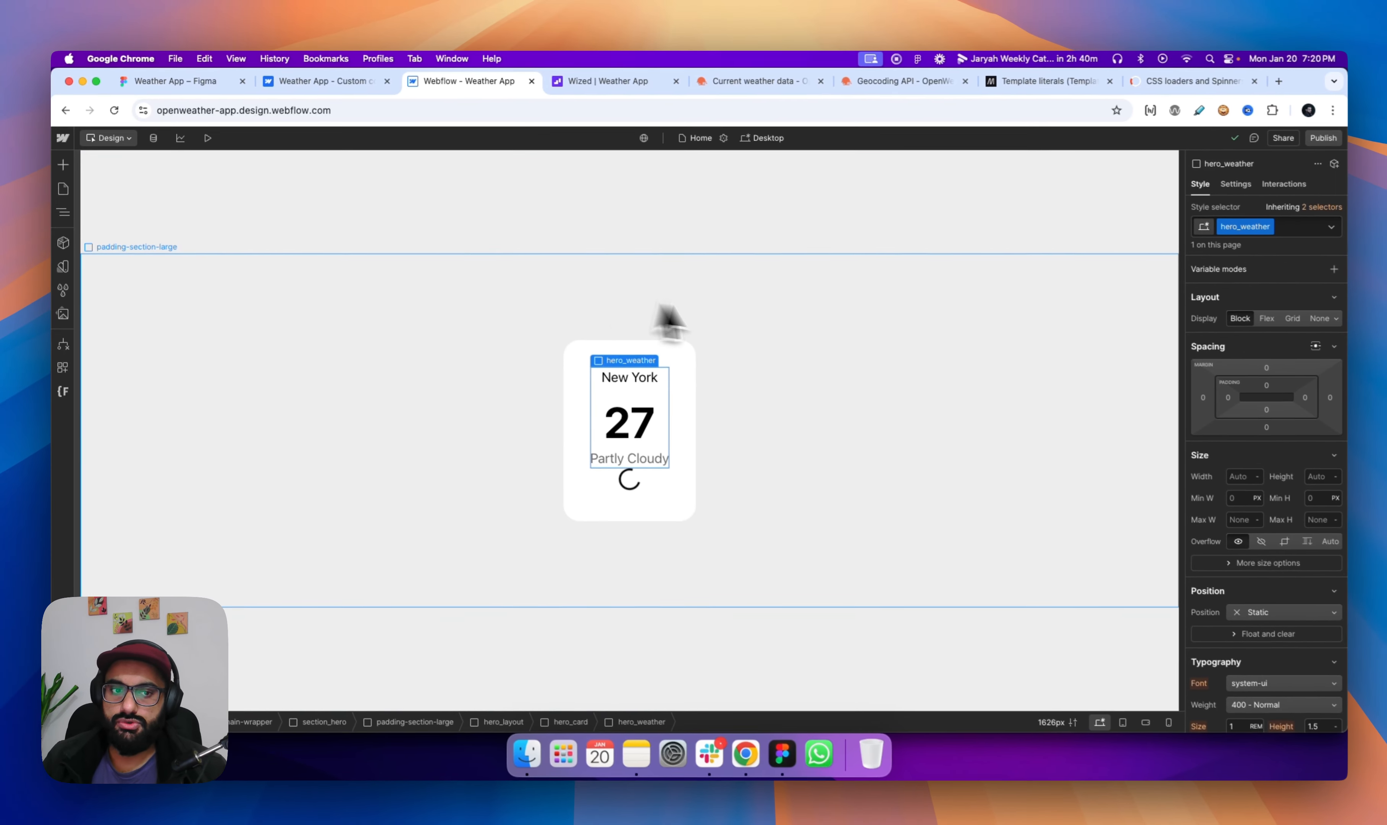
# Try hiding hero_weather in the Designer by setting its display to None, and restore it to Block.
pyautogui.click(1310, 316)
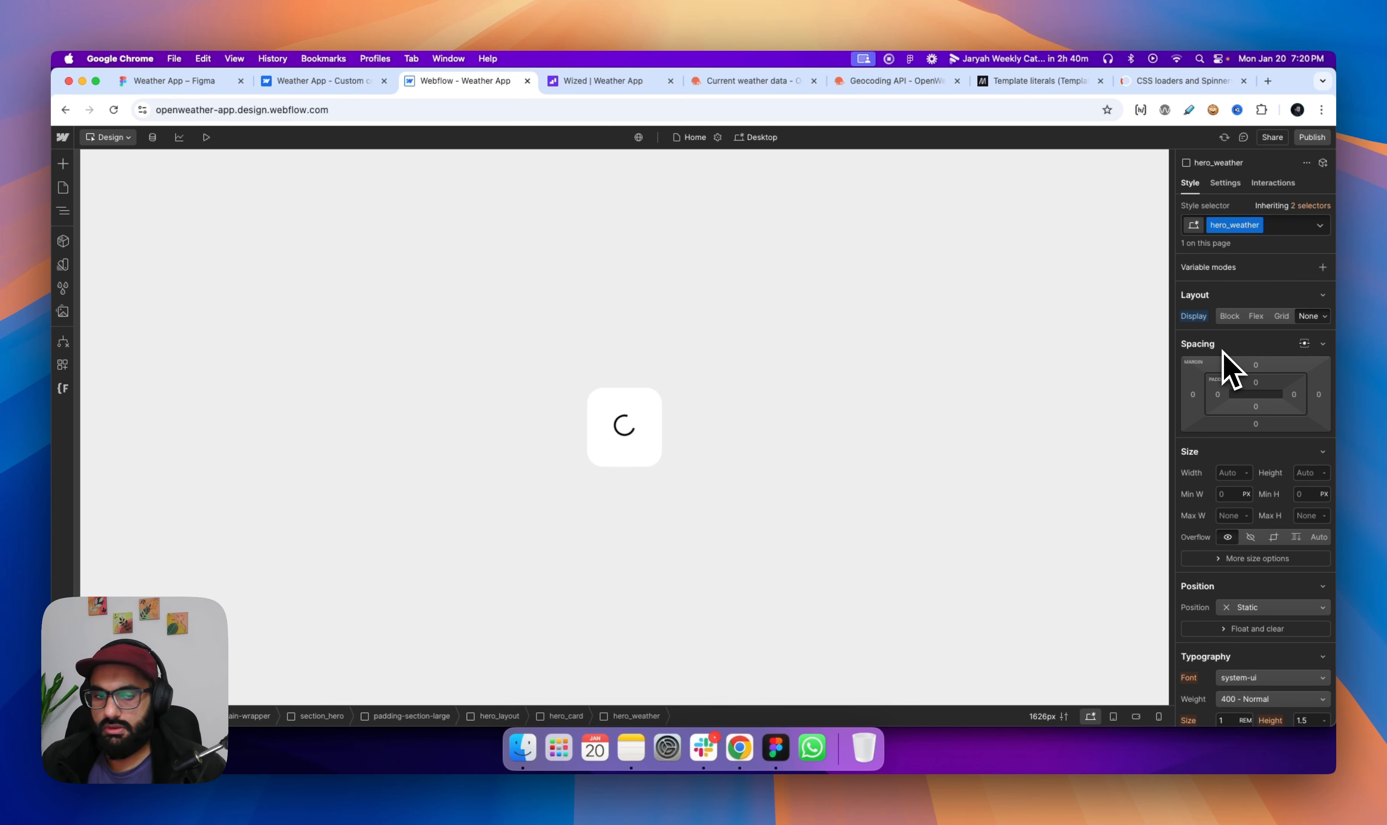
pyautogui.click(1230, 316)
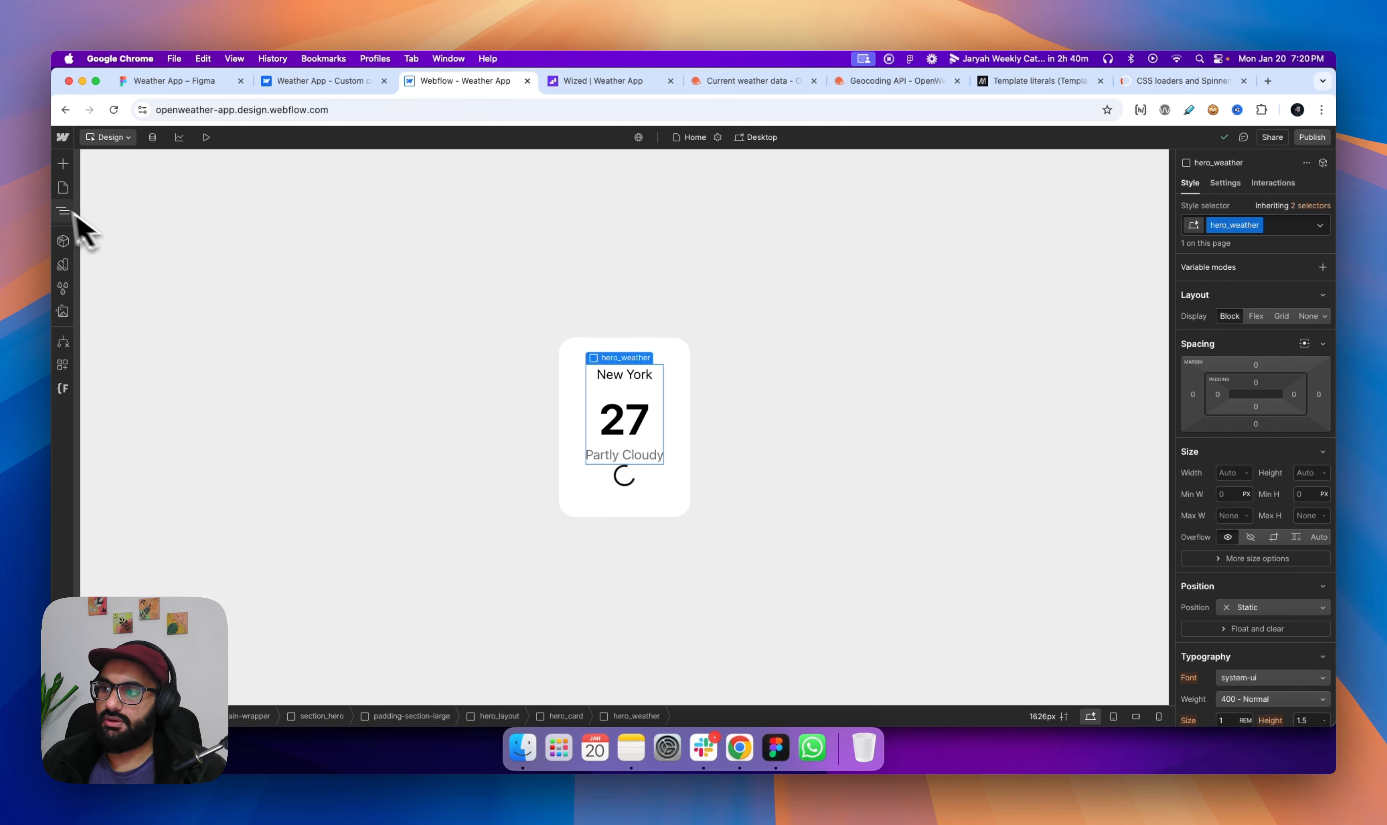
pyautogui.click(63, 187)
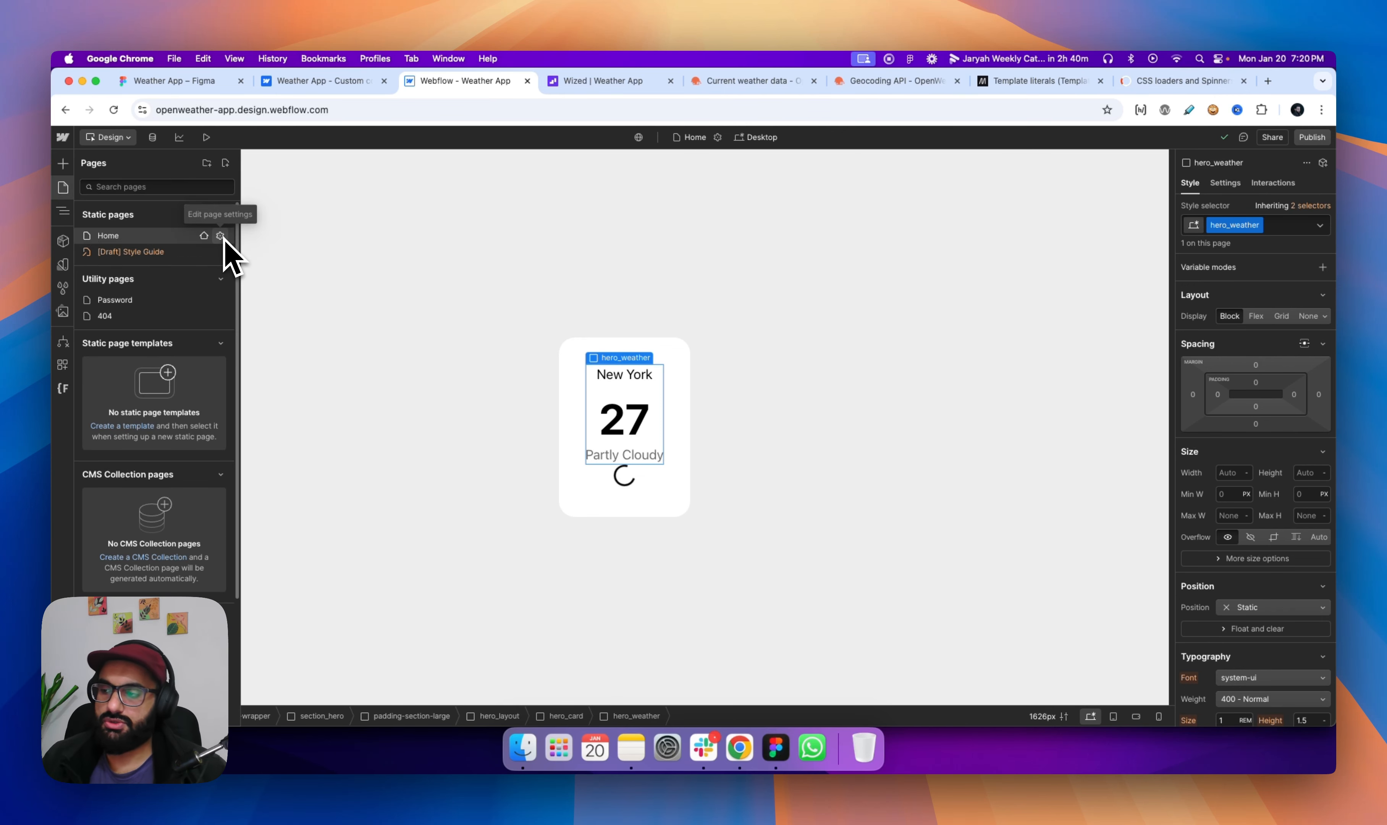
pyautogui.click(63, 187)
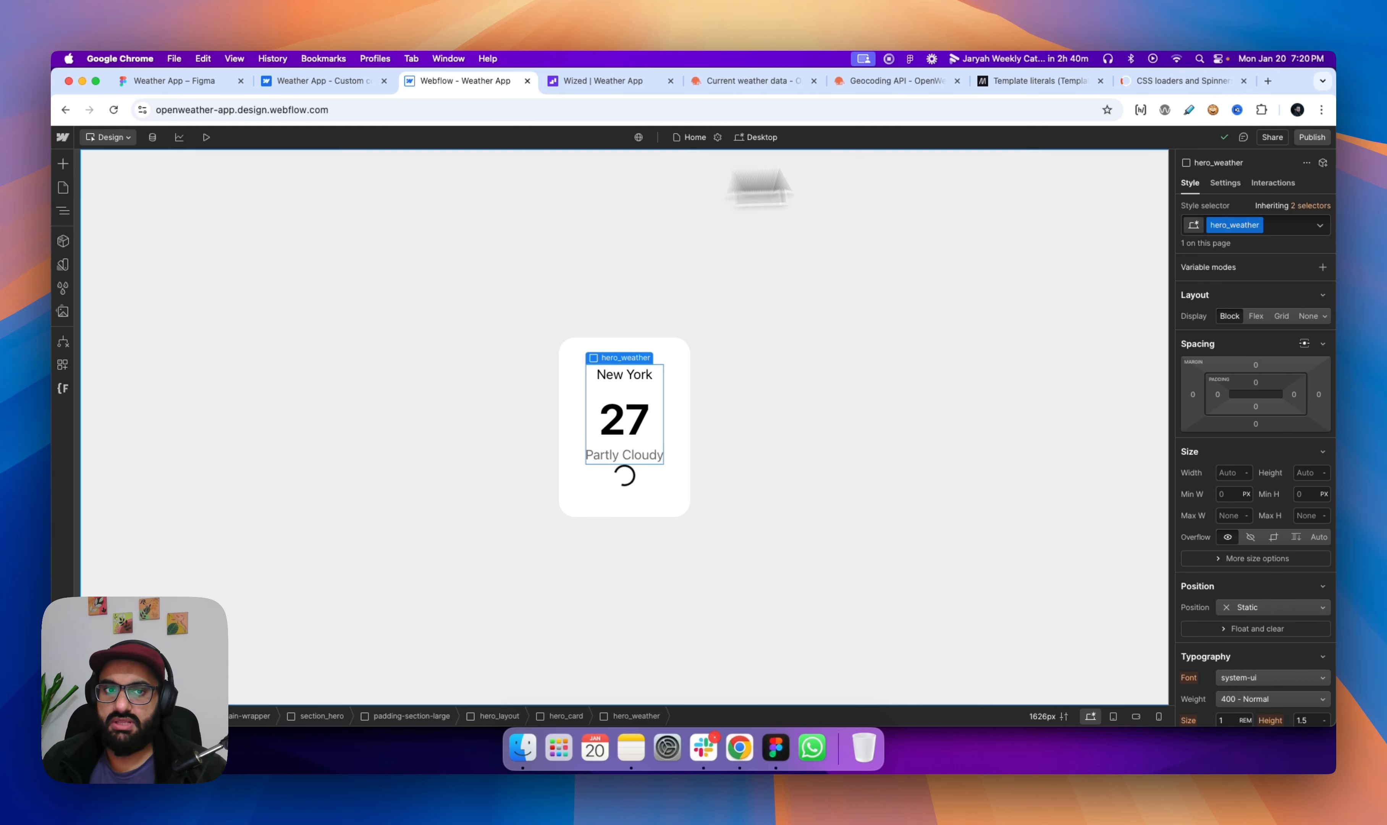
# Publish the site with the new head code to the staging domain and switch to Wized.
pyautogui.click(1294, 138)
pyautogui.click(1271, 337)
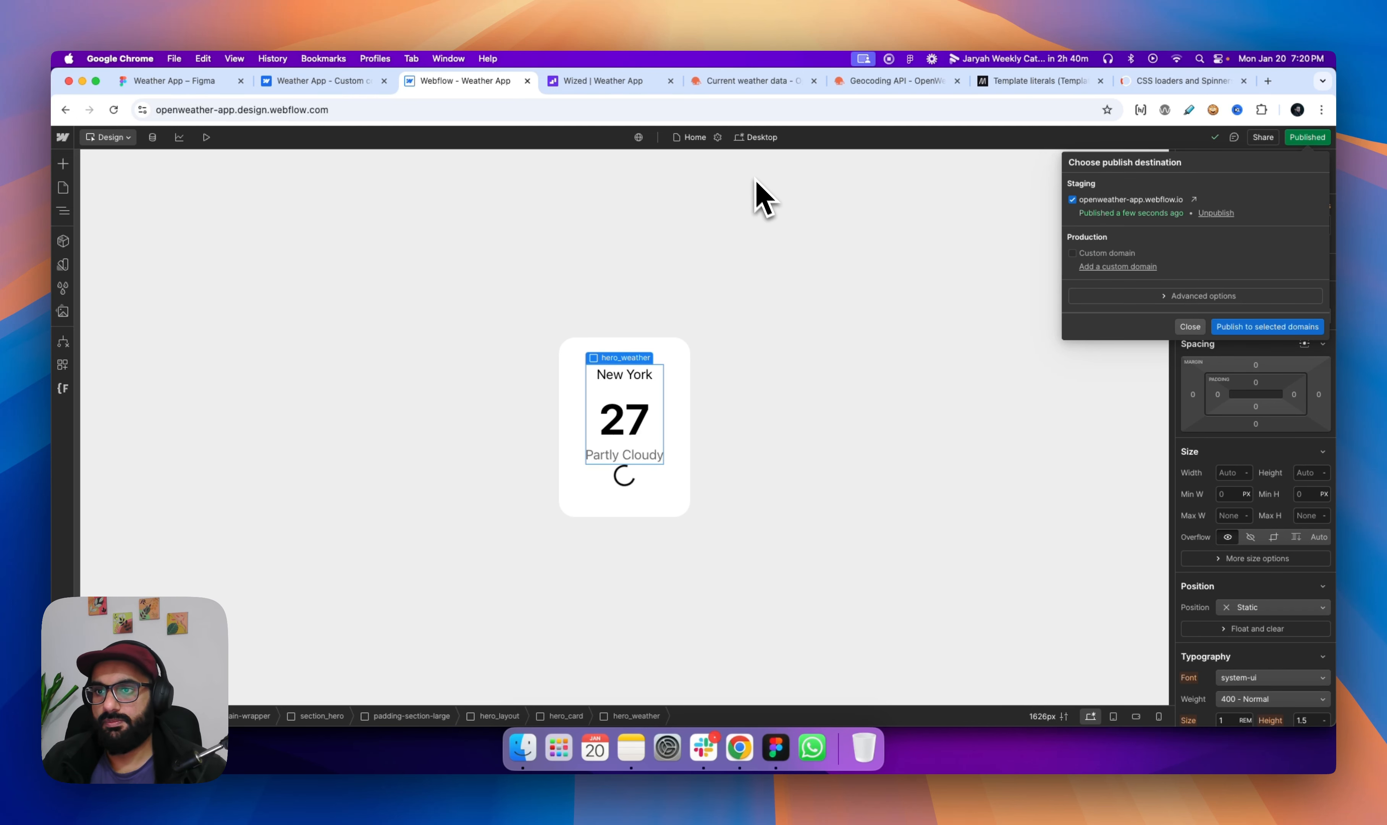
pyautogui.click(603, 81)
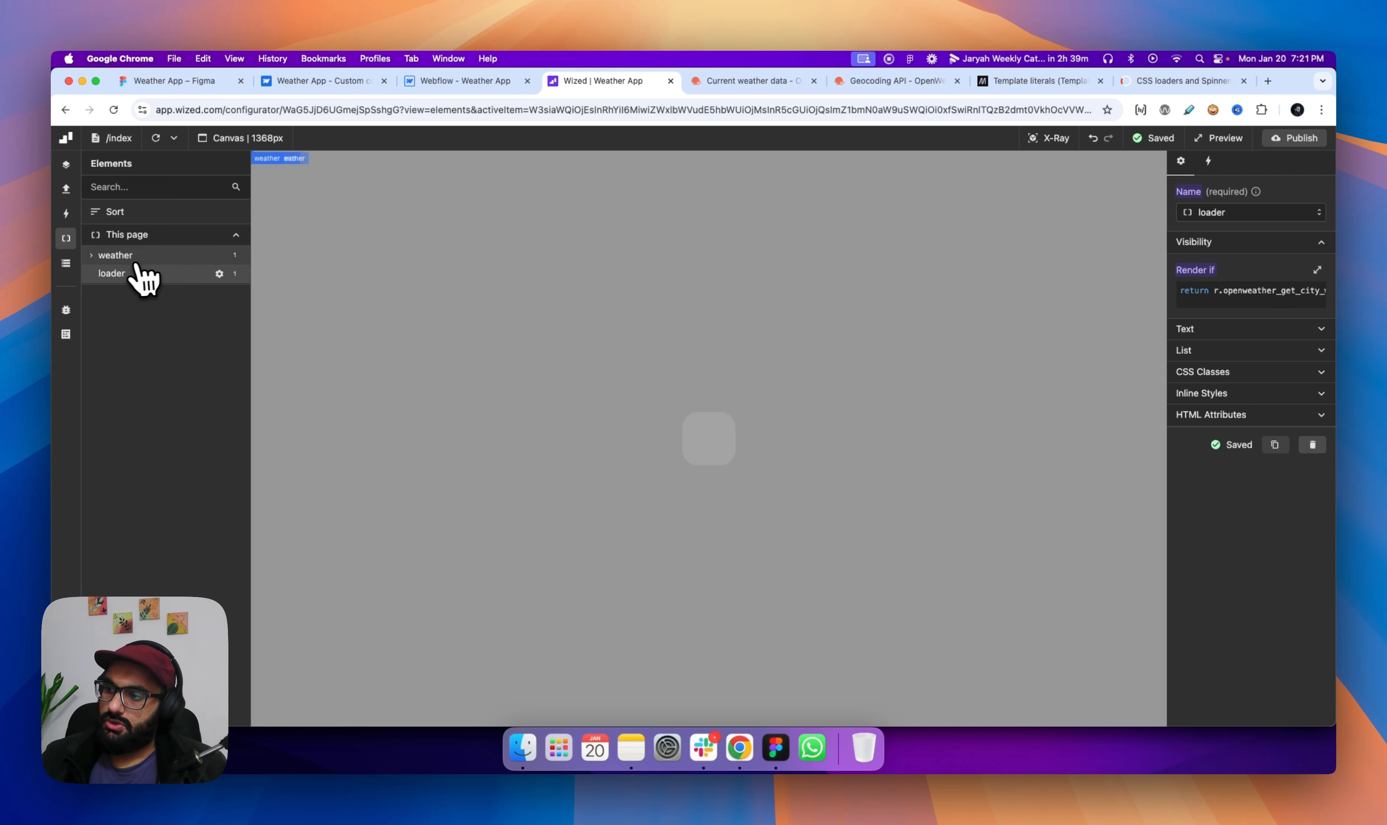
# Set the weather element's Render if condition to return !r.openweather_get_city_weather.isRequesting, taking the isRequesting value from the Data Store.
pyautogui.click(125, 259)
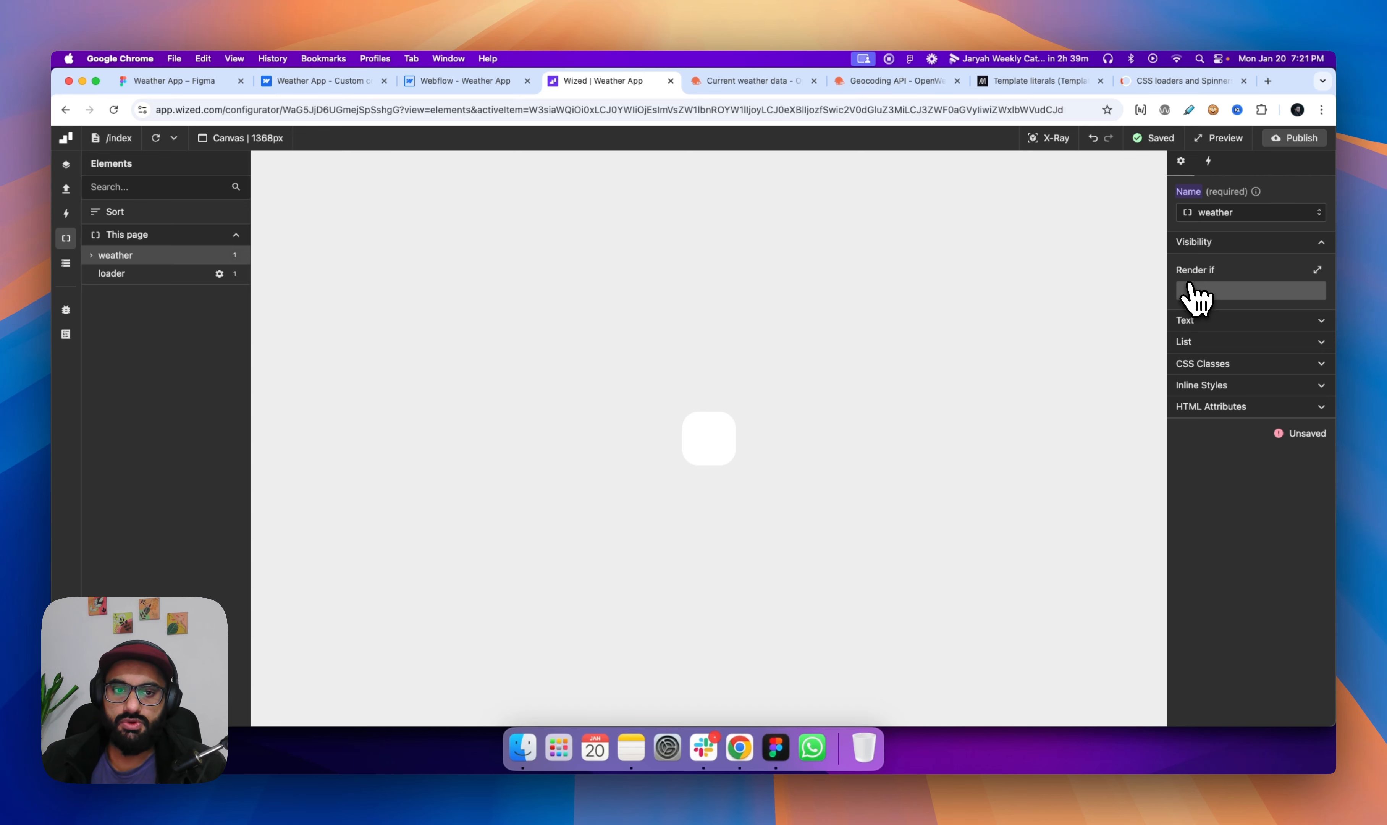
pyautogui.click(1230, 291)
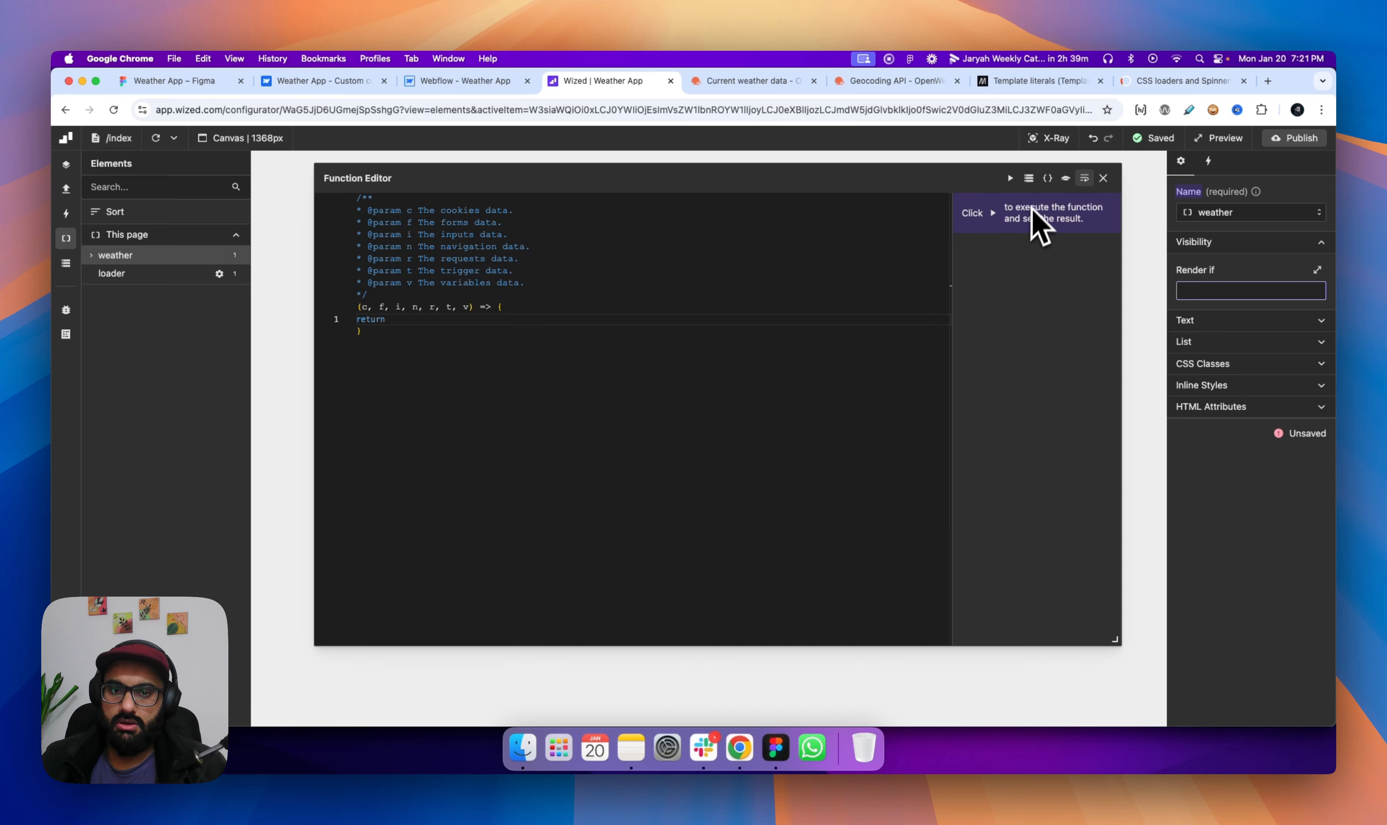
pyautogui.click(1029, 181)
pyautogui.moveTo(942, 378); pyautogui.dragTo(937, 376)
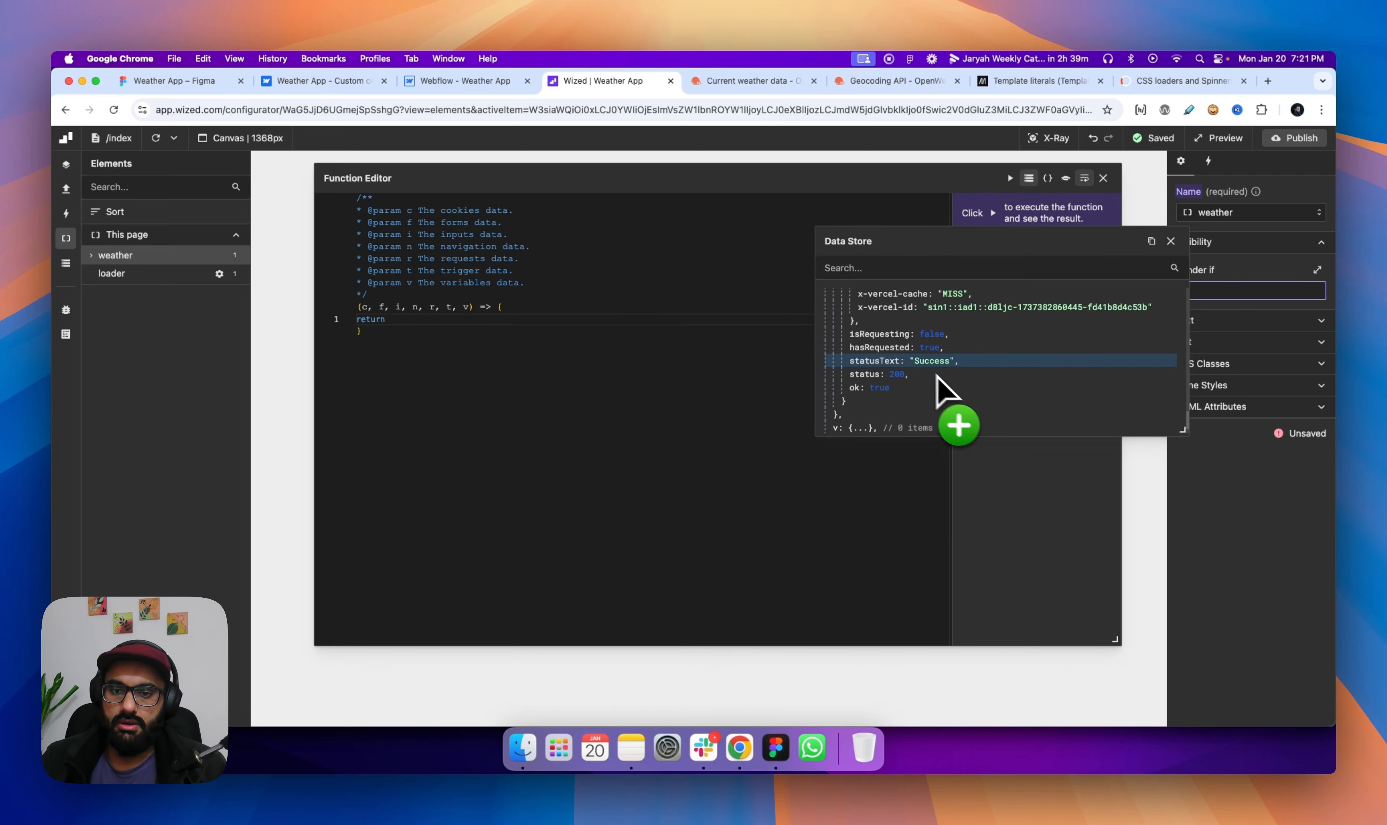
pyautogui.click(892, 336)
pyautogui.press('super+s')
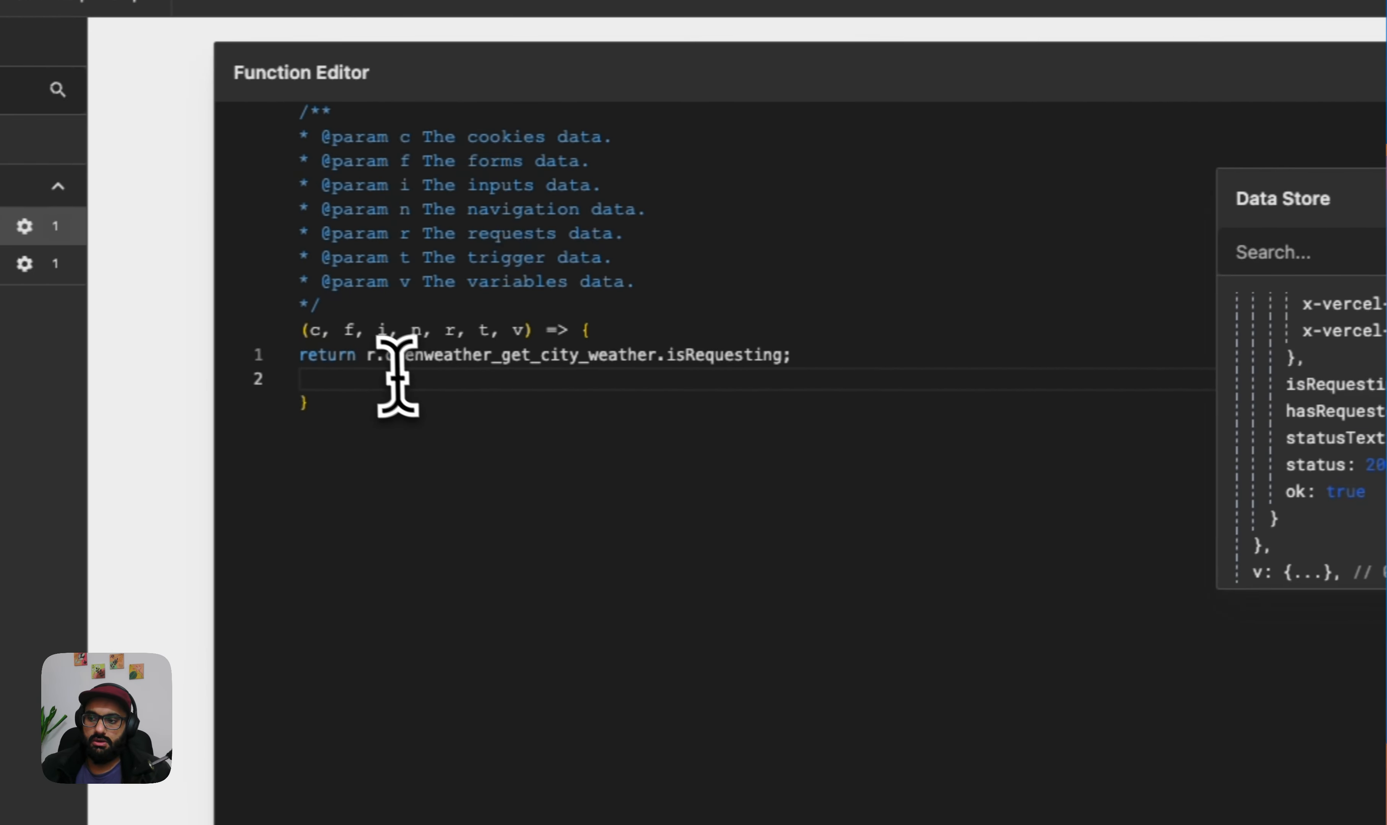
pyautogui.click(366, 356)
pyautogui.write('!')
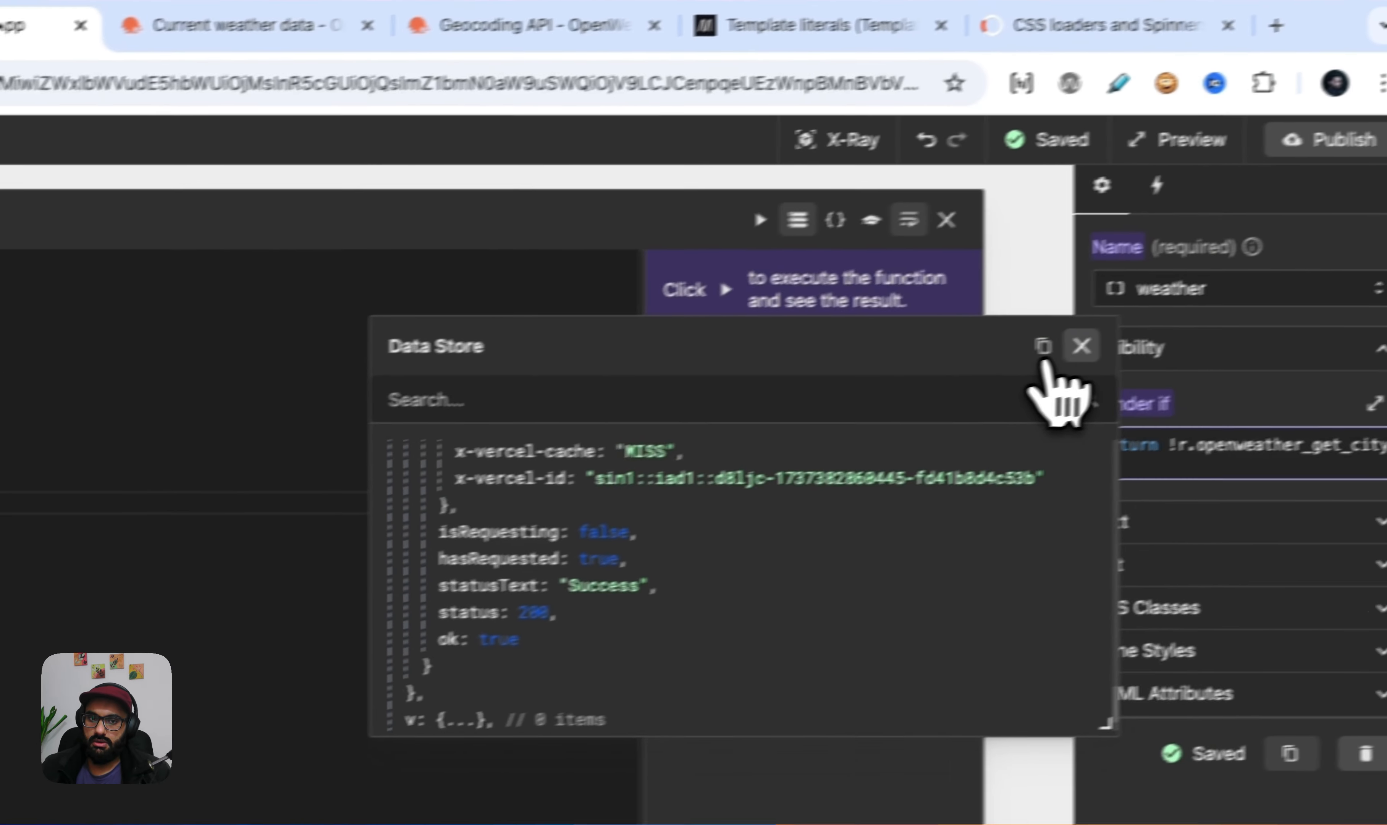
# Try the weather element's Render if condition without the ! negation, restore the negation, and close the function editor.
pyautogui.click(1080, 347)
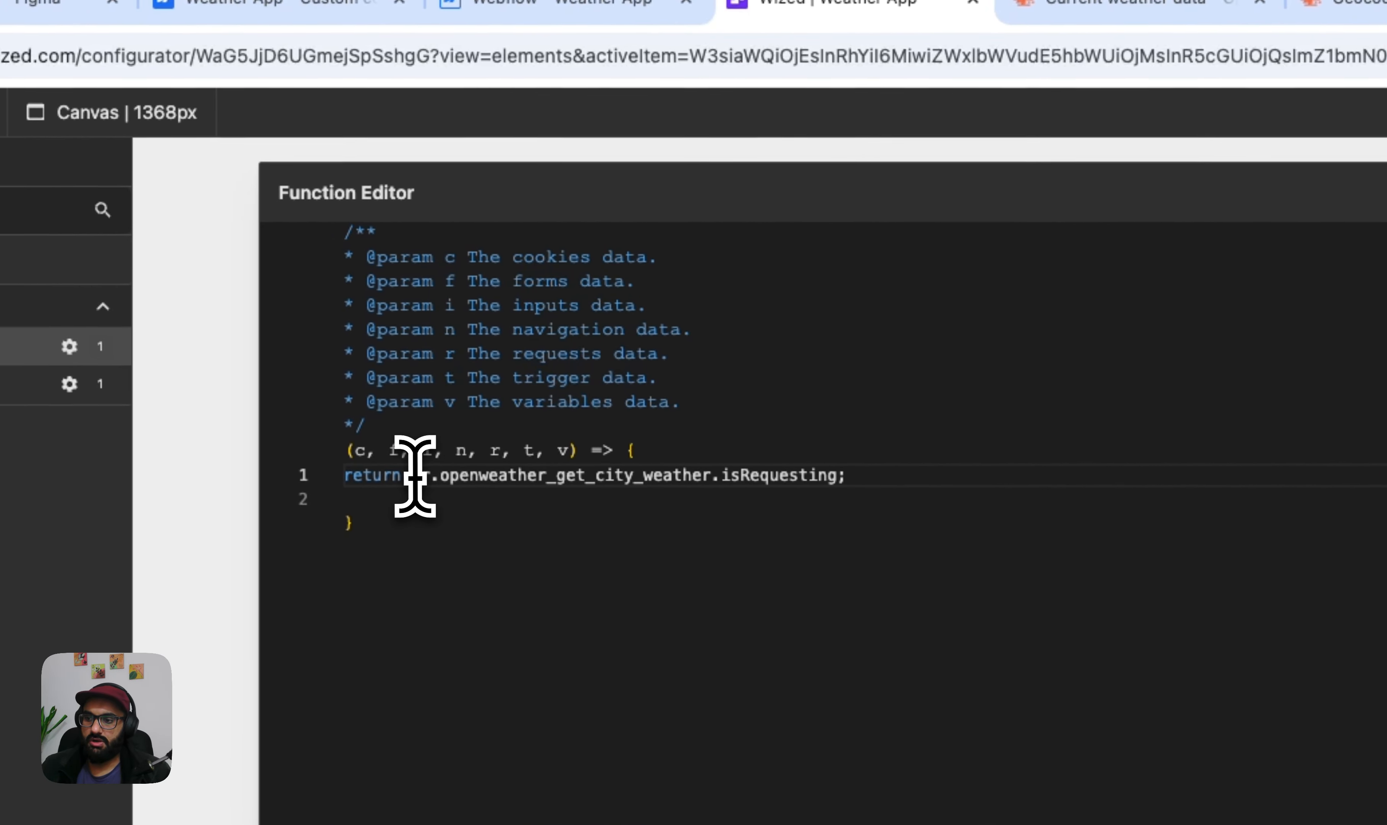
pyautogui.press('BackSpace')
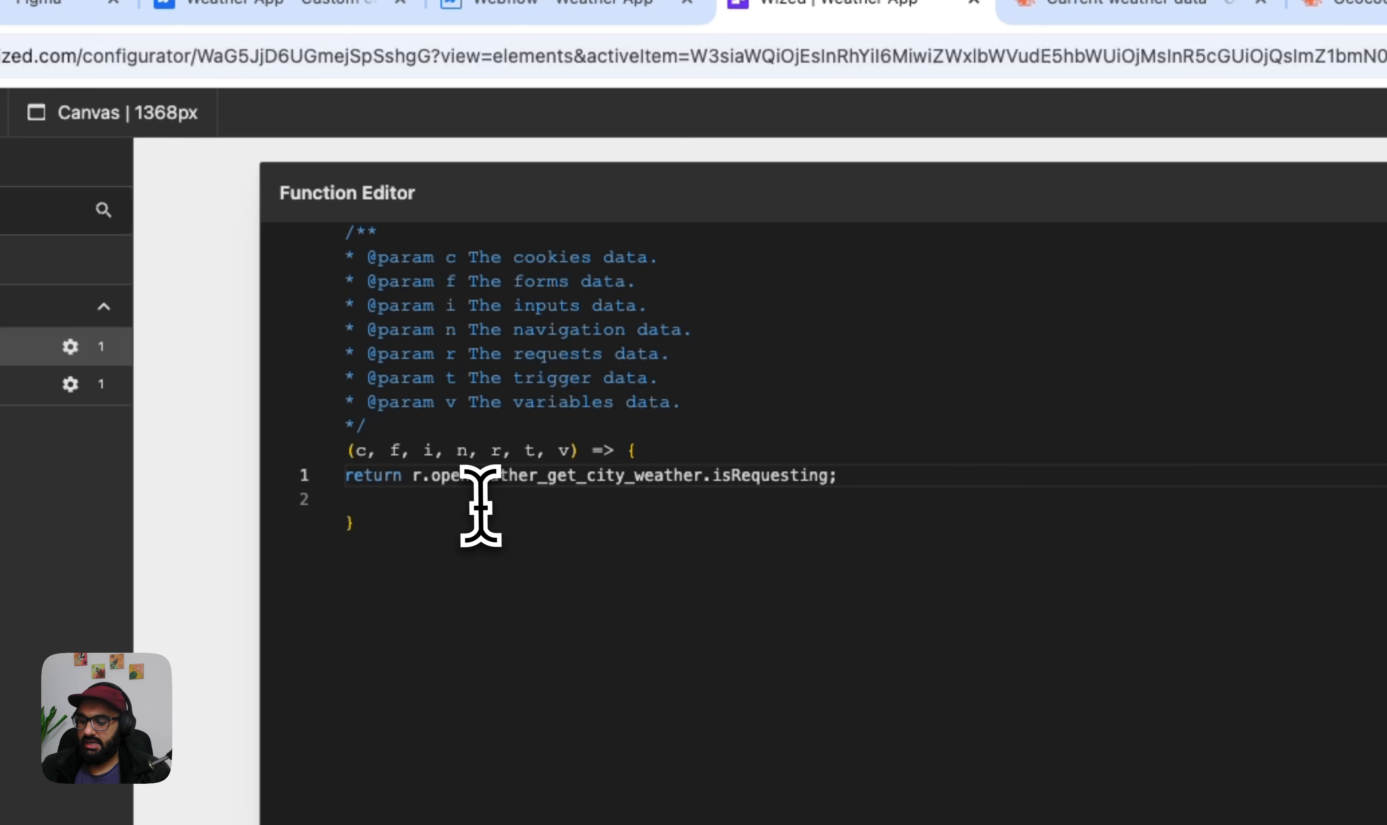
pyautogui.write('!')
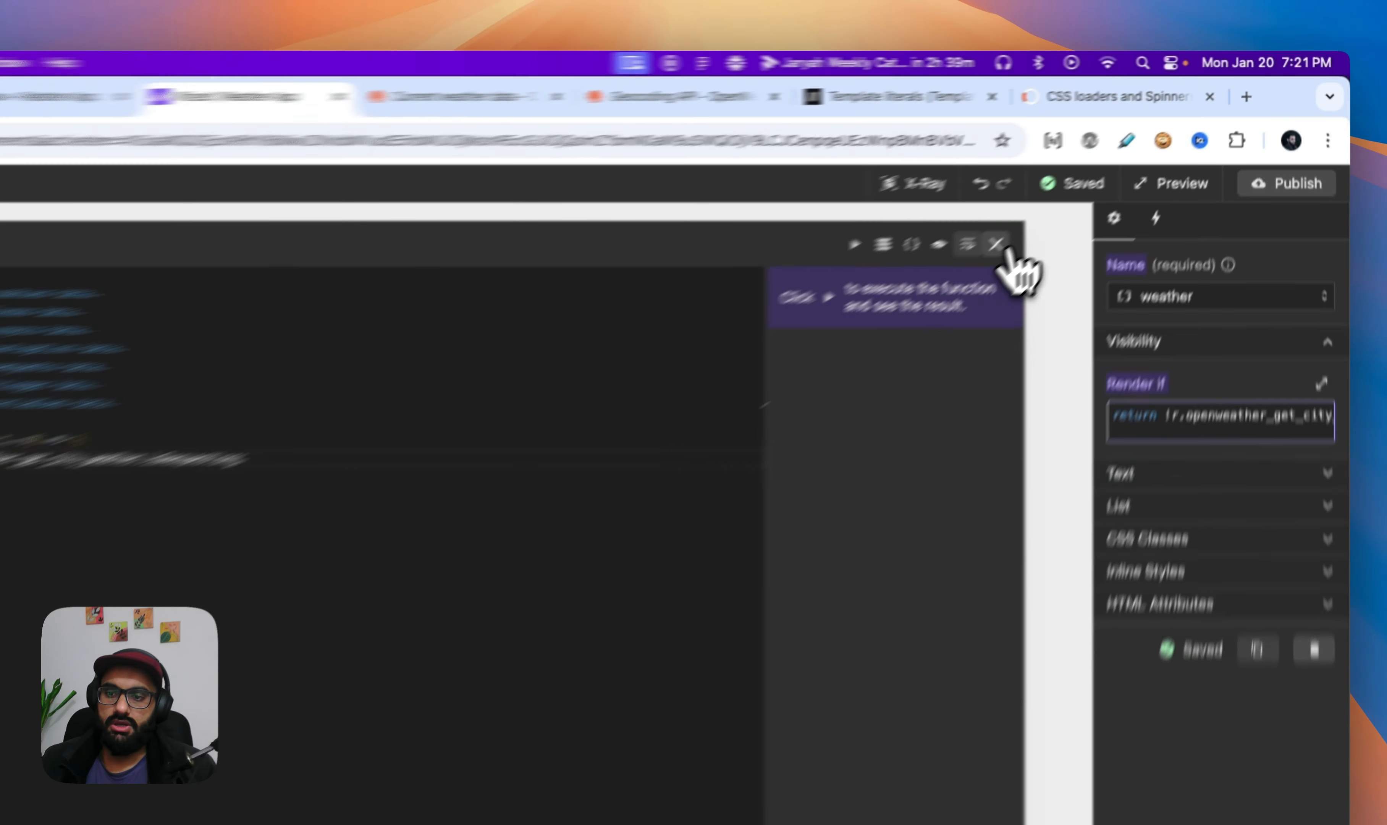
pyautogui.click(1012, 263)
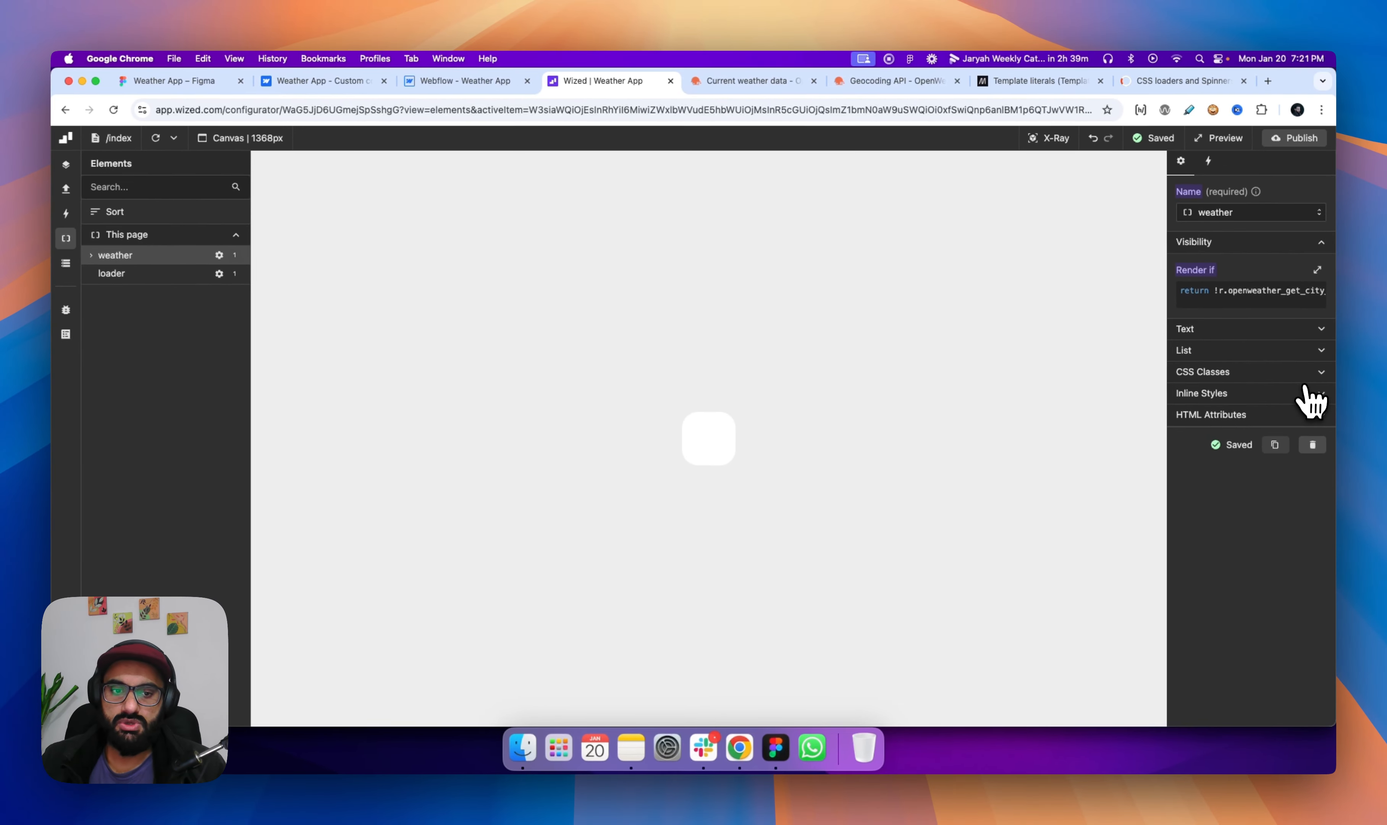
# Add an inline display style to the weather element with the value return "block", and run the function.
pyautogui.click(1321, 411)
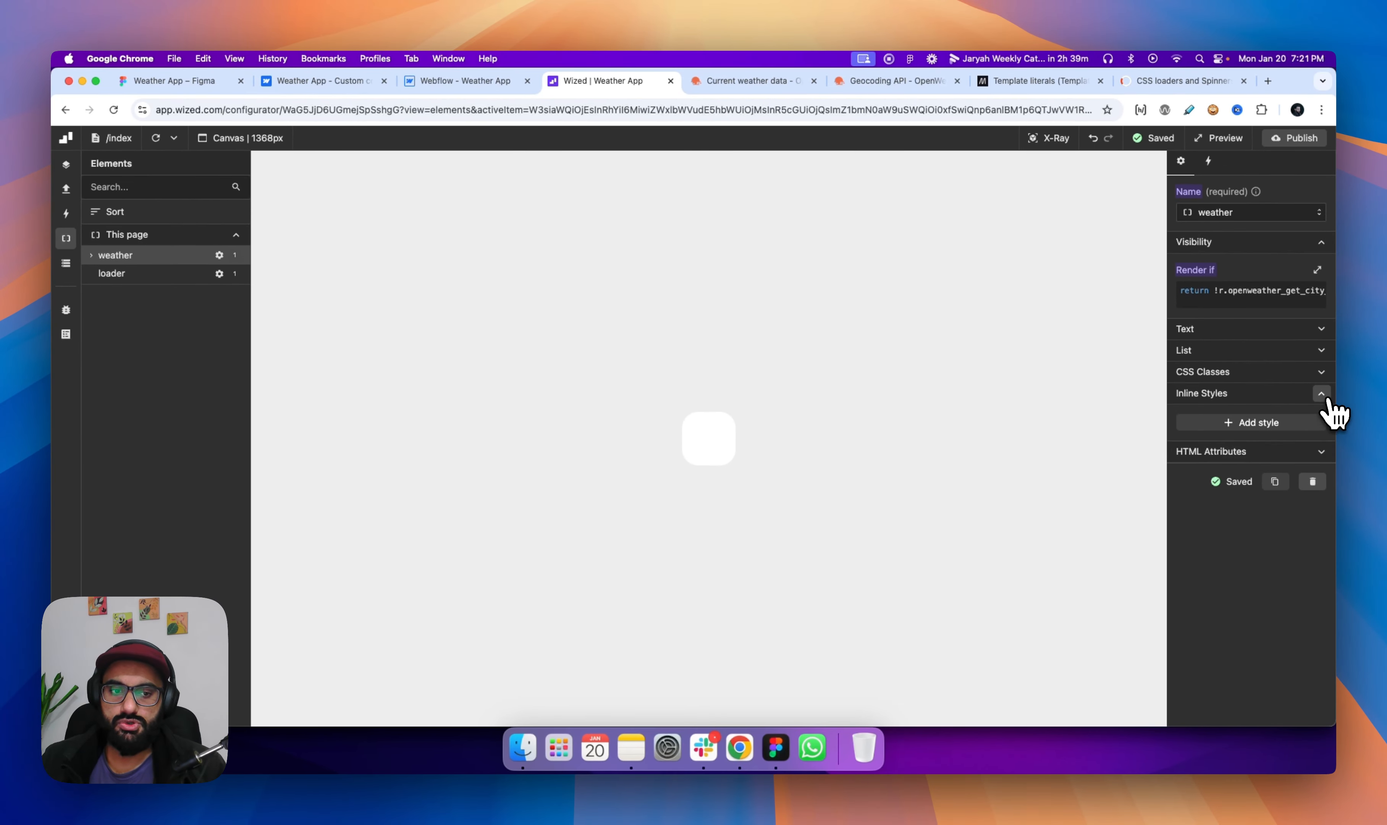
pyautogui.click(1259, 423)
pyautogui.click(1241, 473)
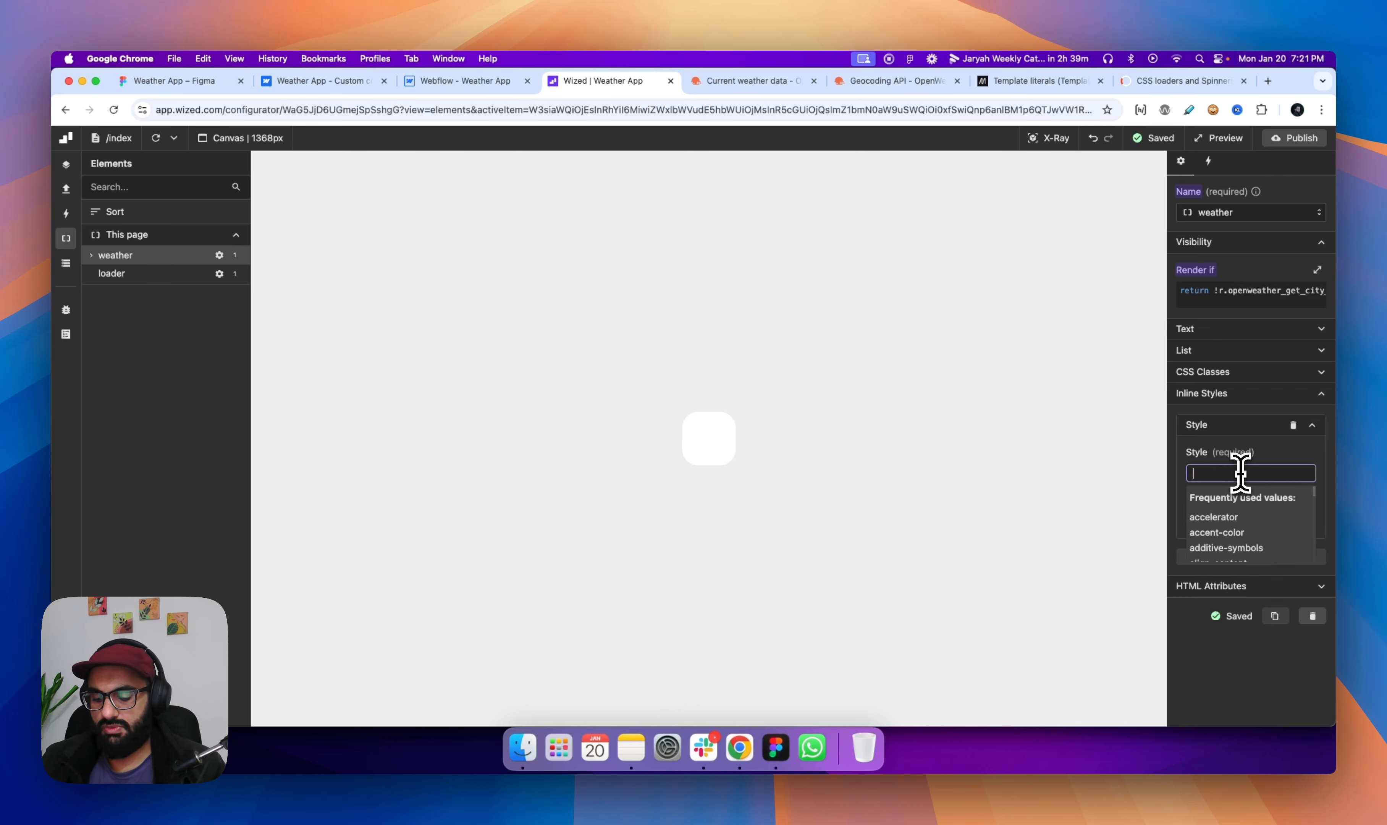
pyautogui.write('displa')
pyautogui.click(1196, 517)
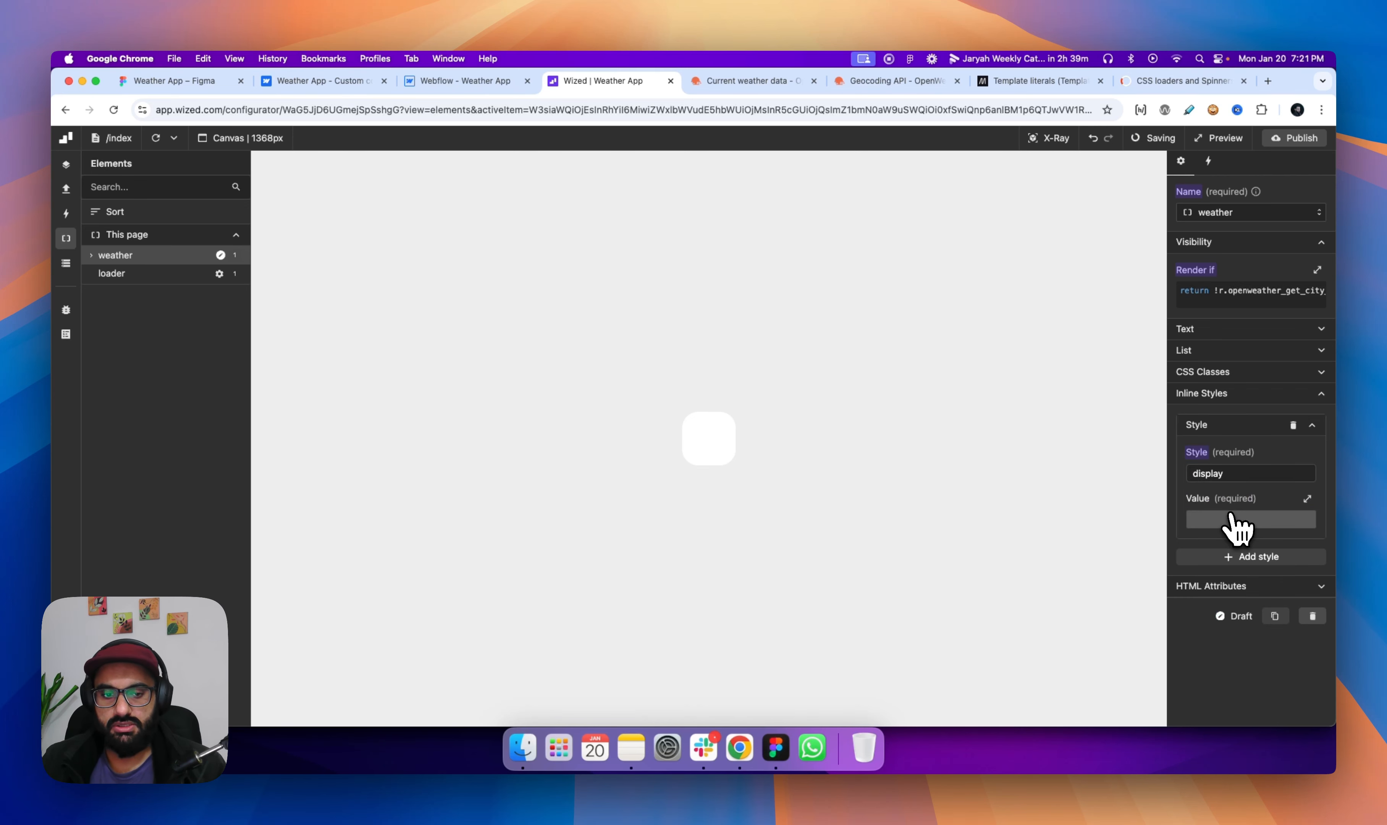
pyautogui.click(1232, 519)
pyautogui.write('""')
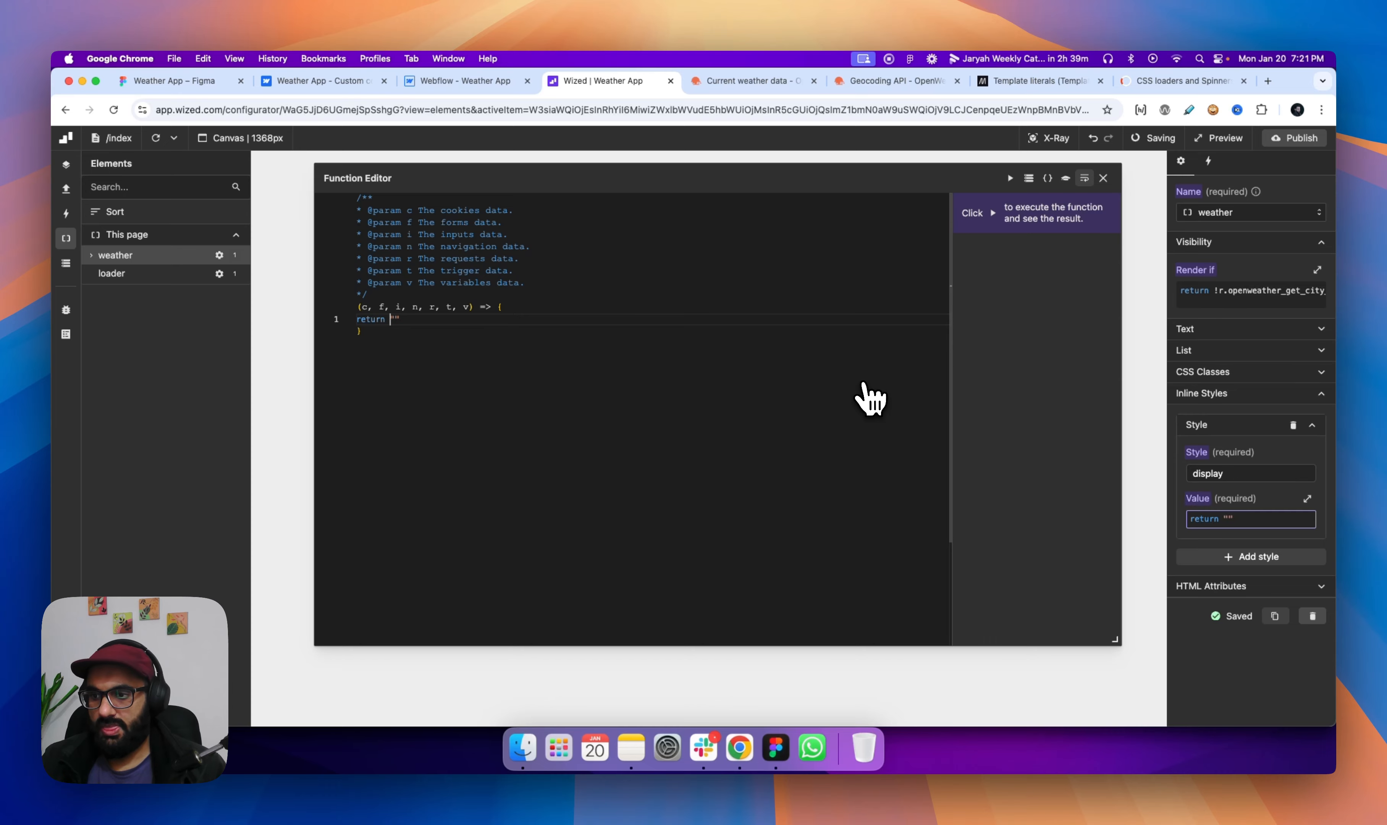
pyautogui.write('block')
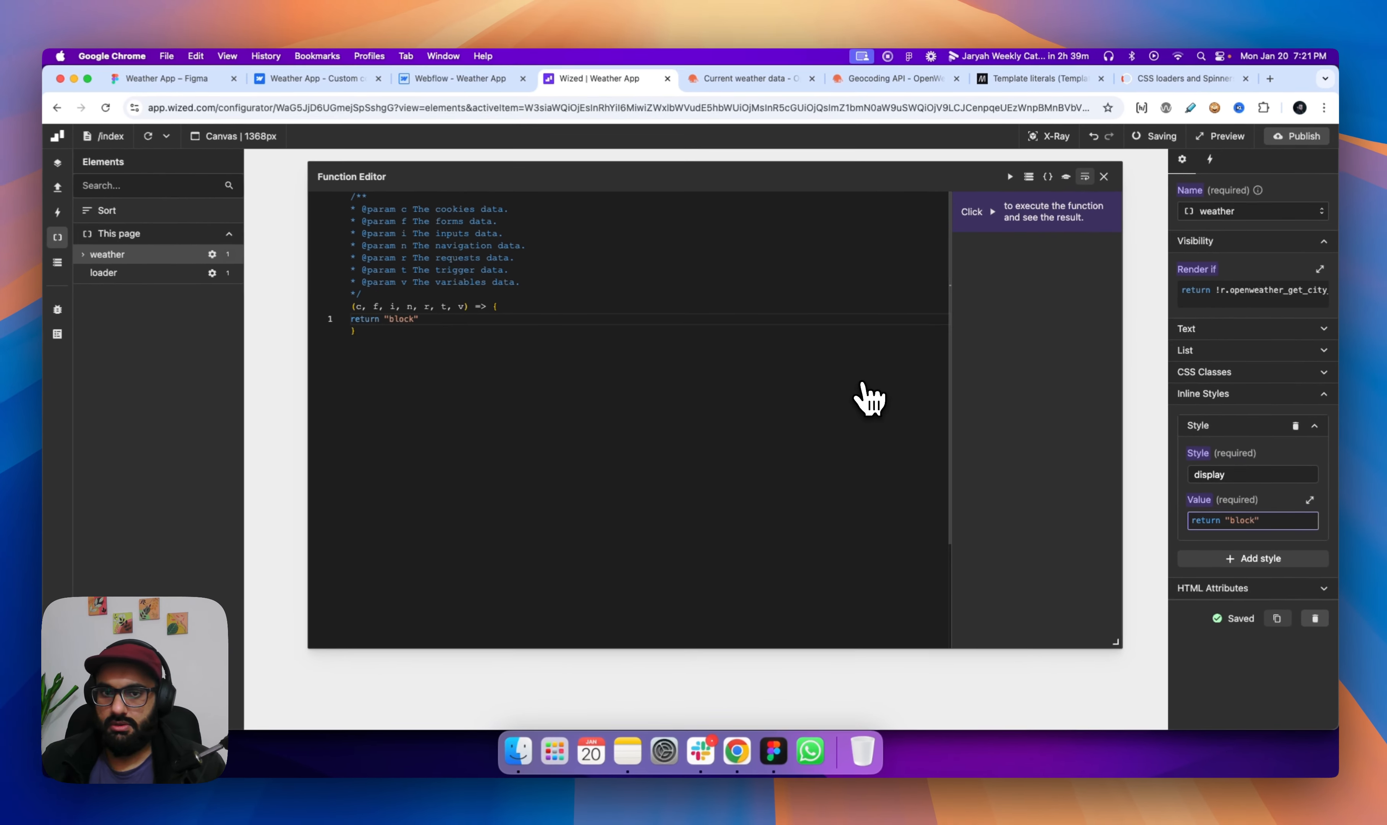
pyautogui.click(1010, 178)
pyautogui.click(1103, 178)
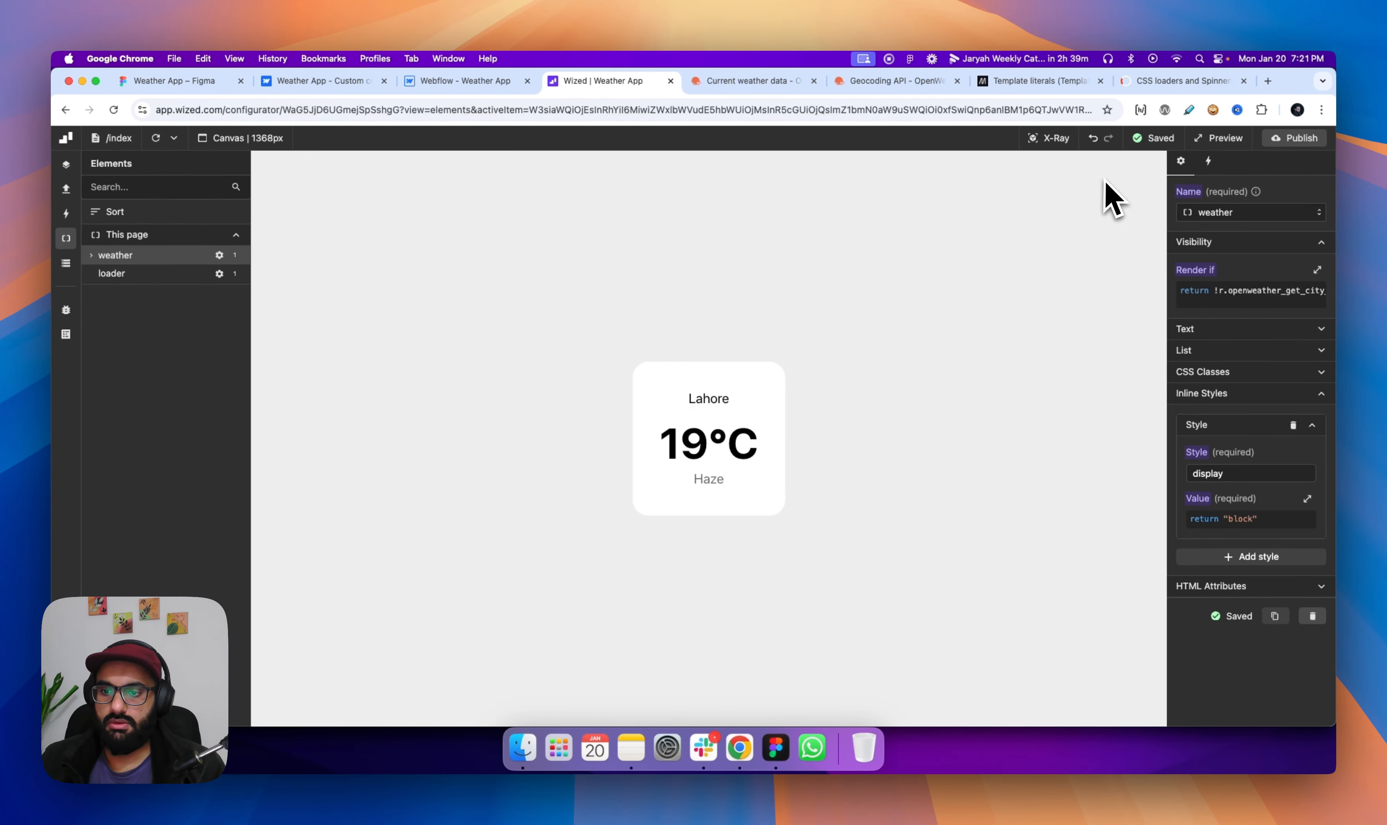
# Reload the canvas page several times to check the switch from the loader to the weather content.
pyautogui.click(155, 138)
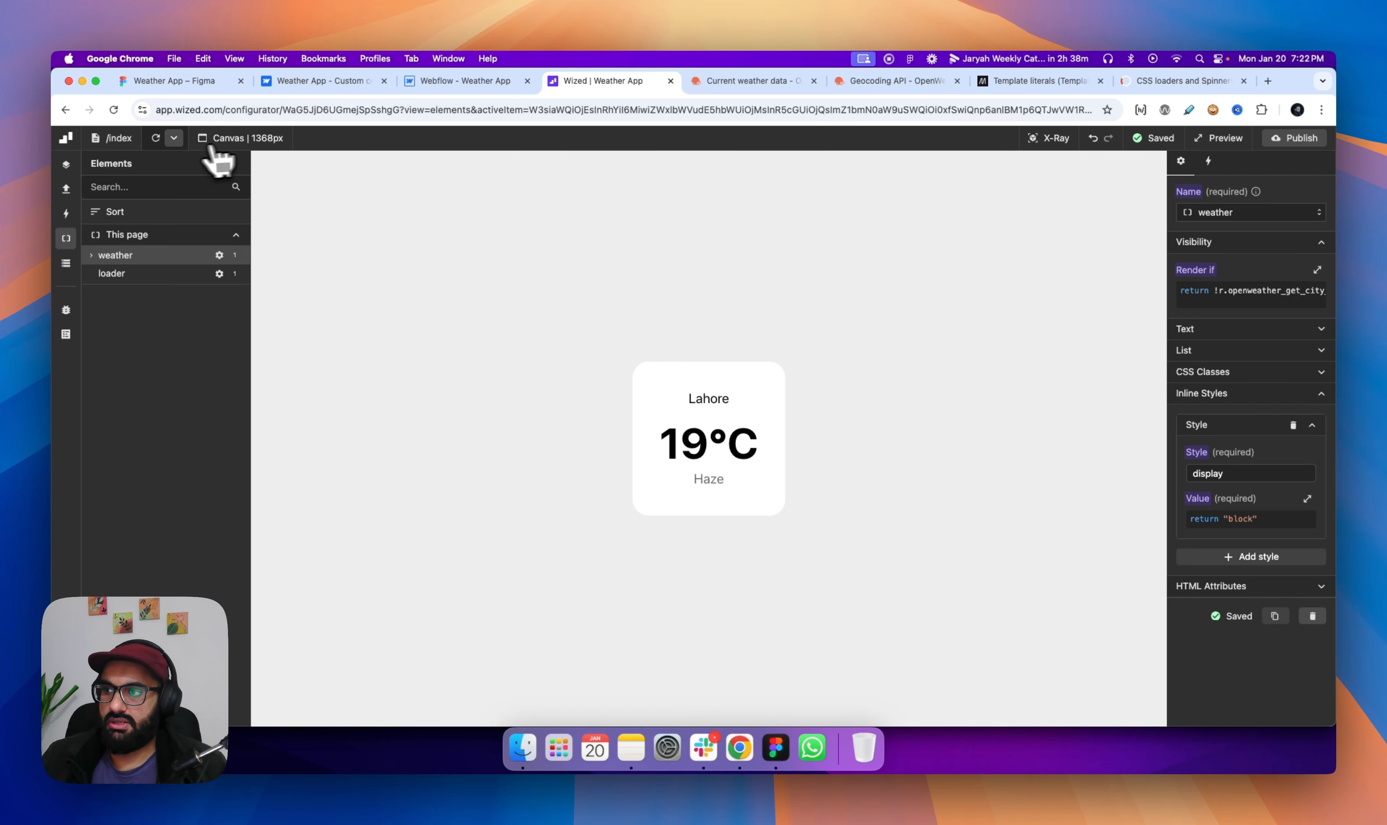
pyautogui.click(157, 141)
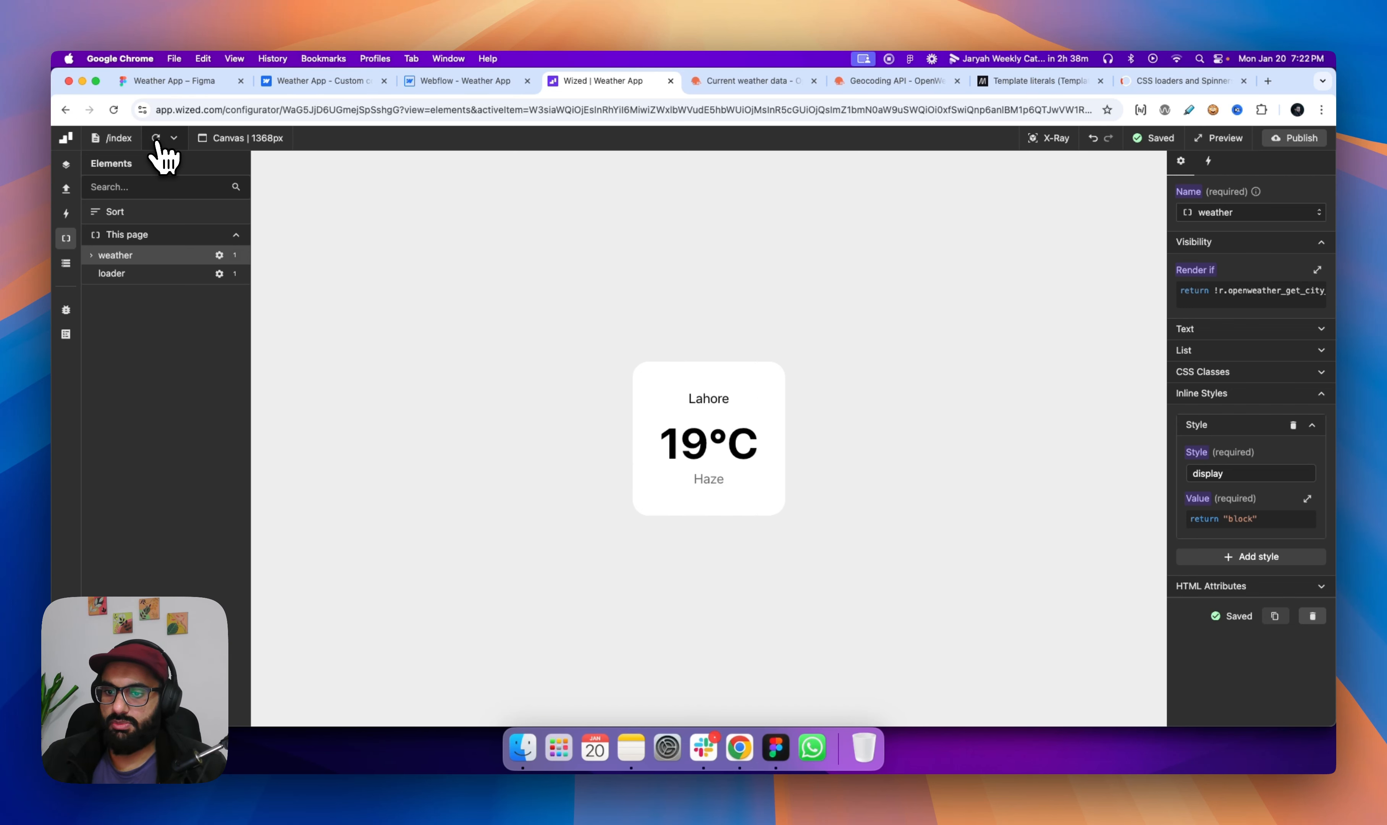
pyautogui.click(157, 140)
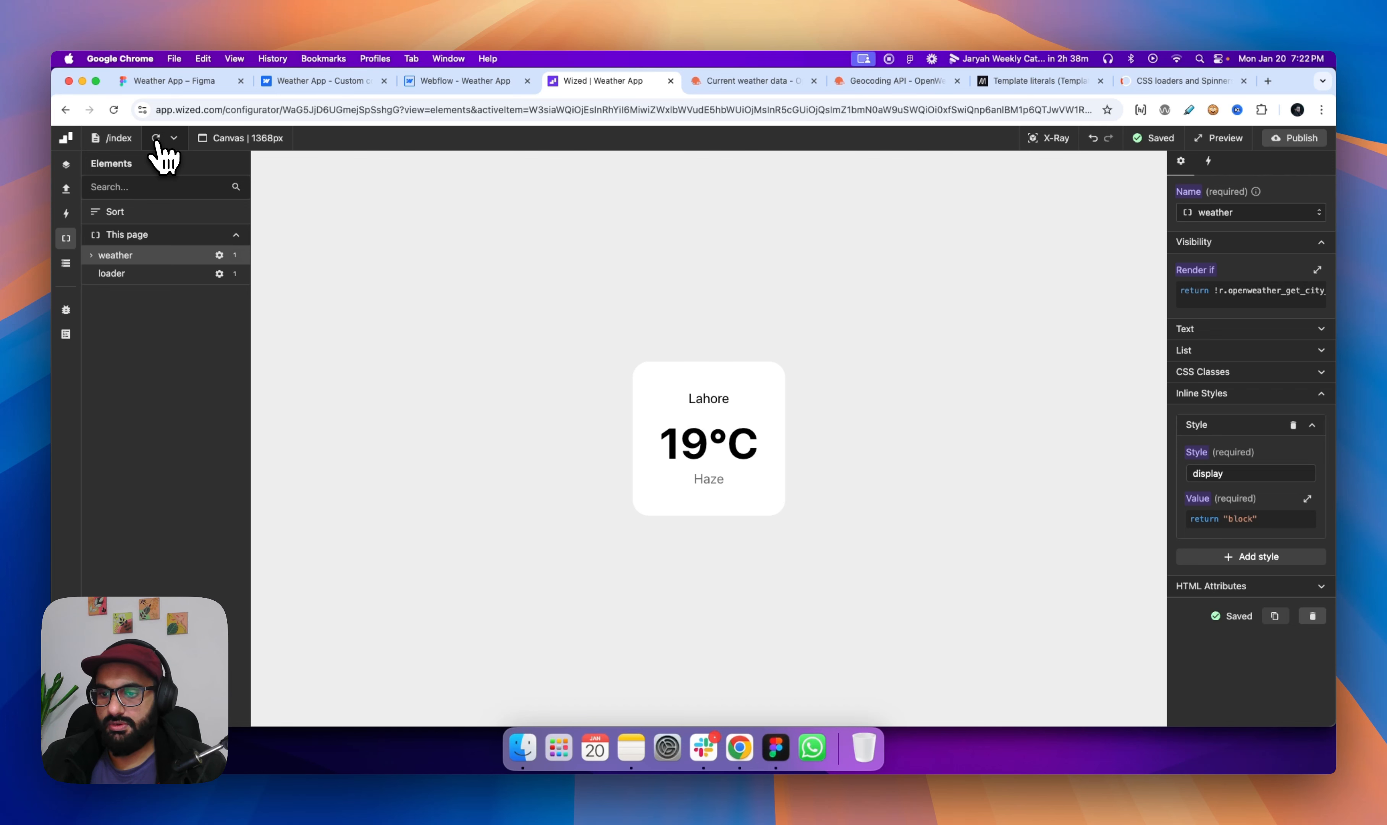
# Set the q parameter of the openweather_get_city_weather request to return "Islamabad", run the function, and reload the canvas page.
pyautogui.click(65, 189)
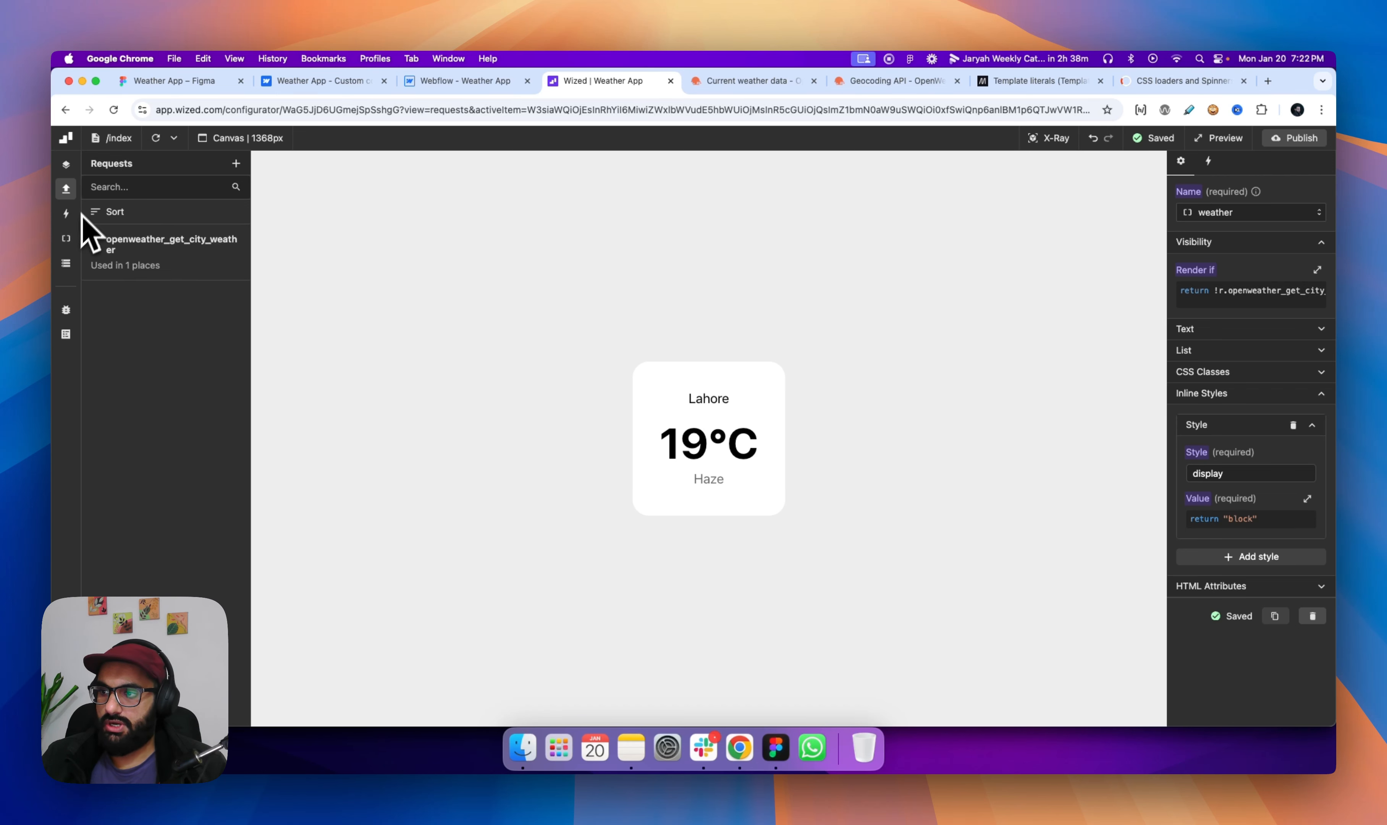
pyautogui.click(155, 259)
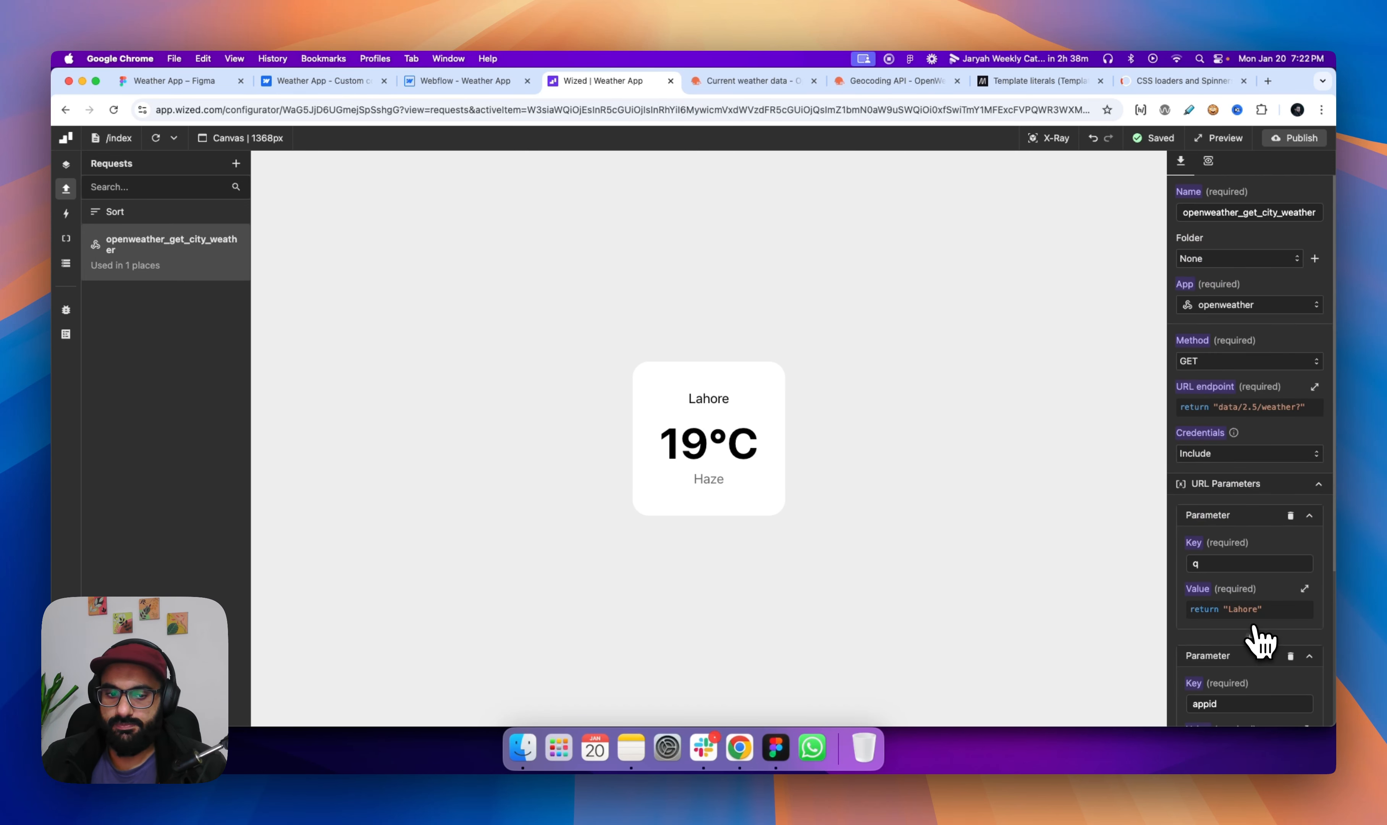
pyautogui.click(1253, 613)
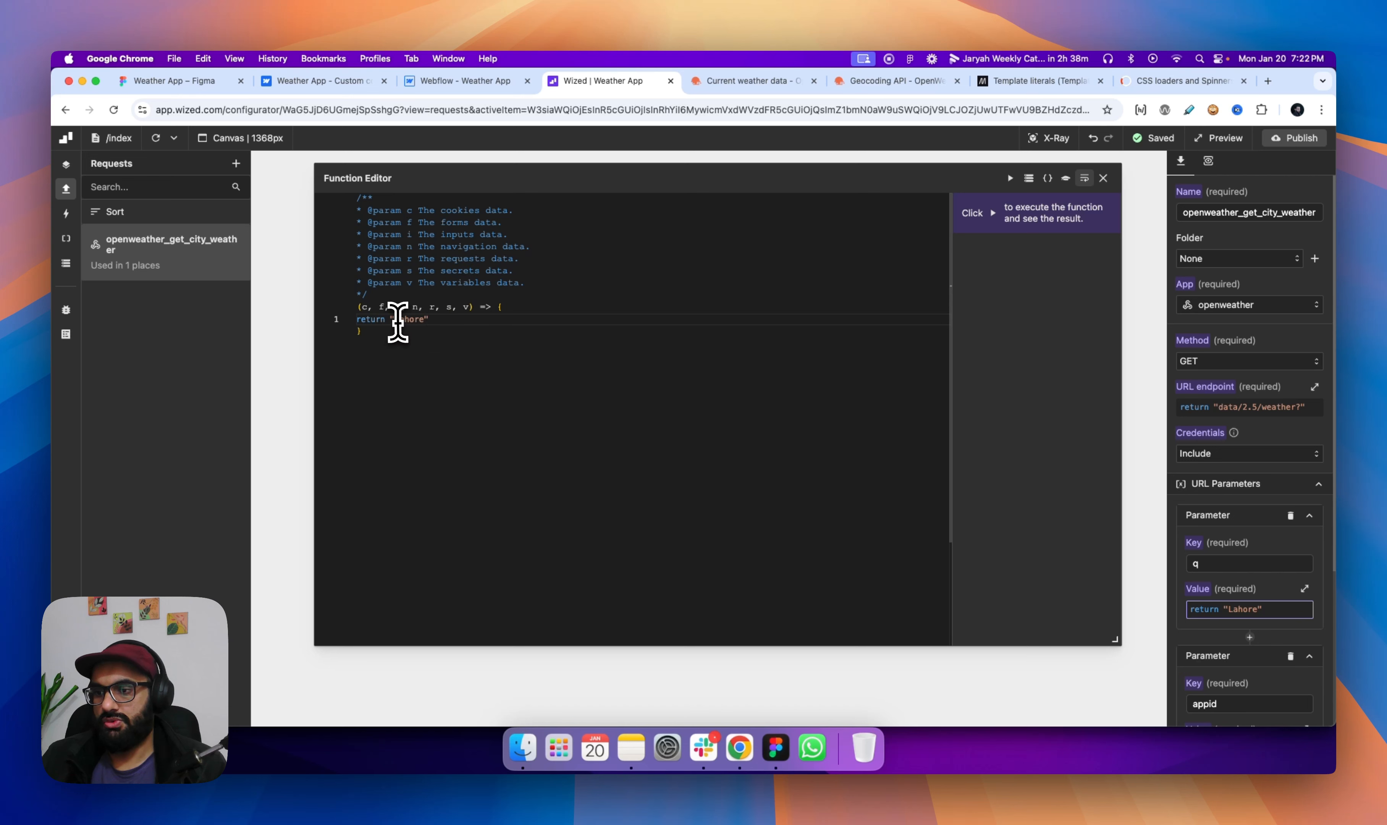
pyautogui.doubleClick(417, 319)
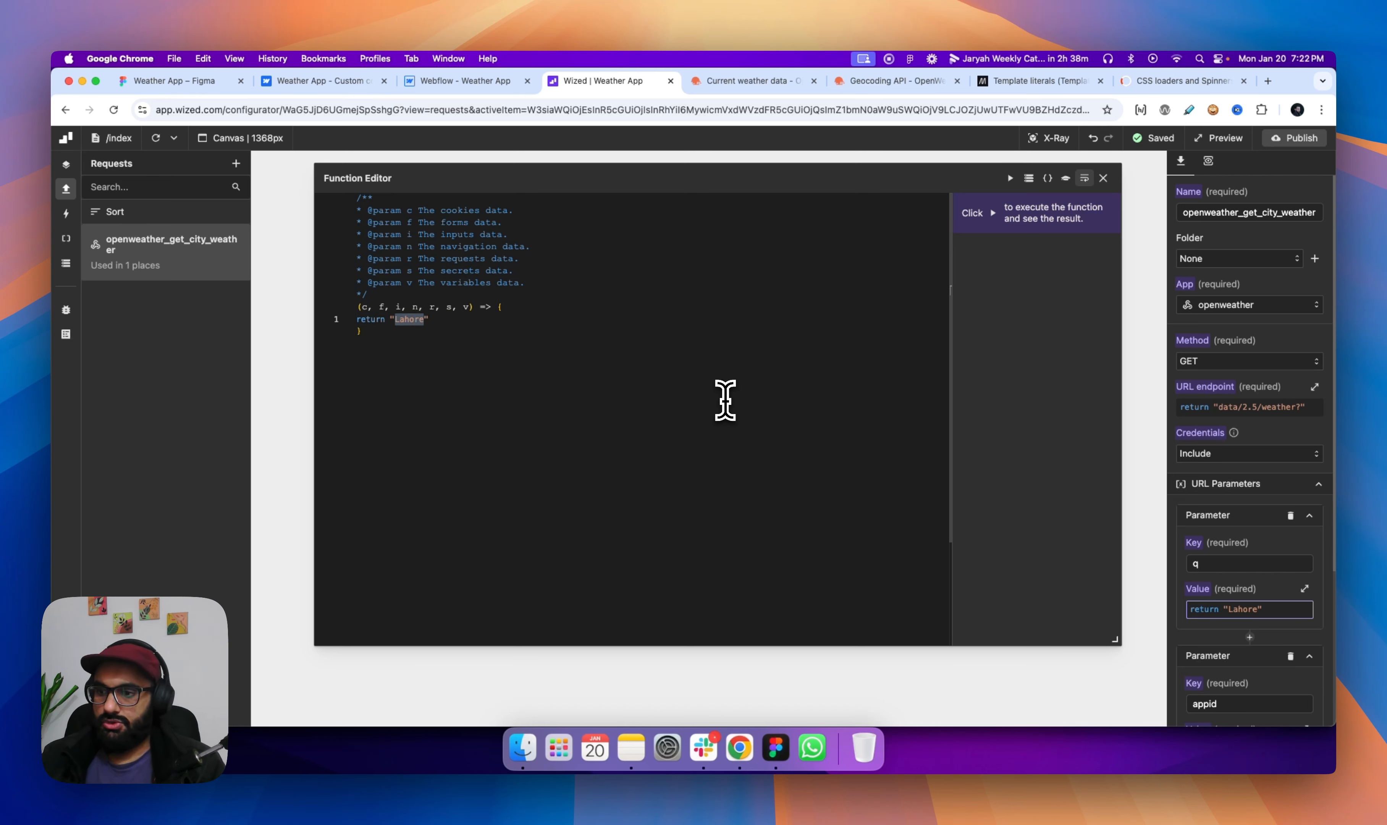
pyautogui.write('Islamabad')
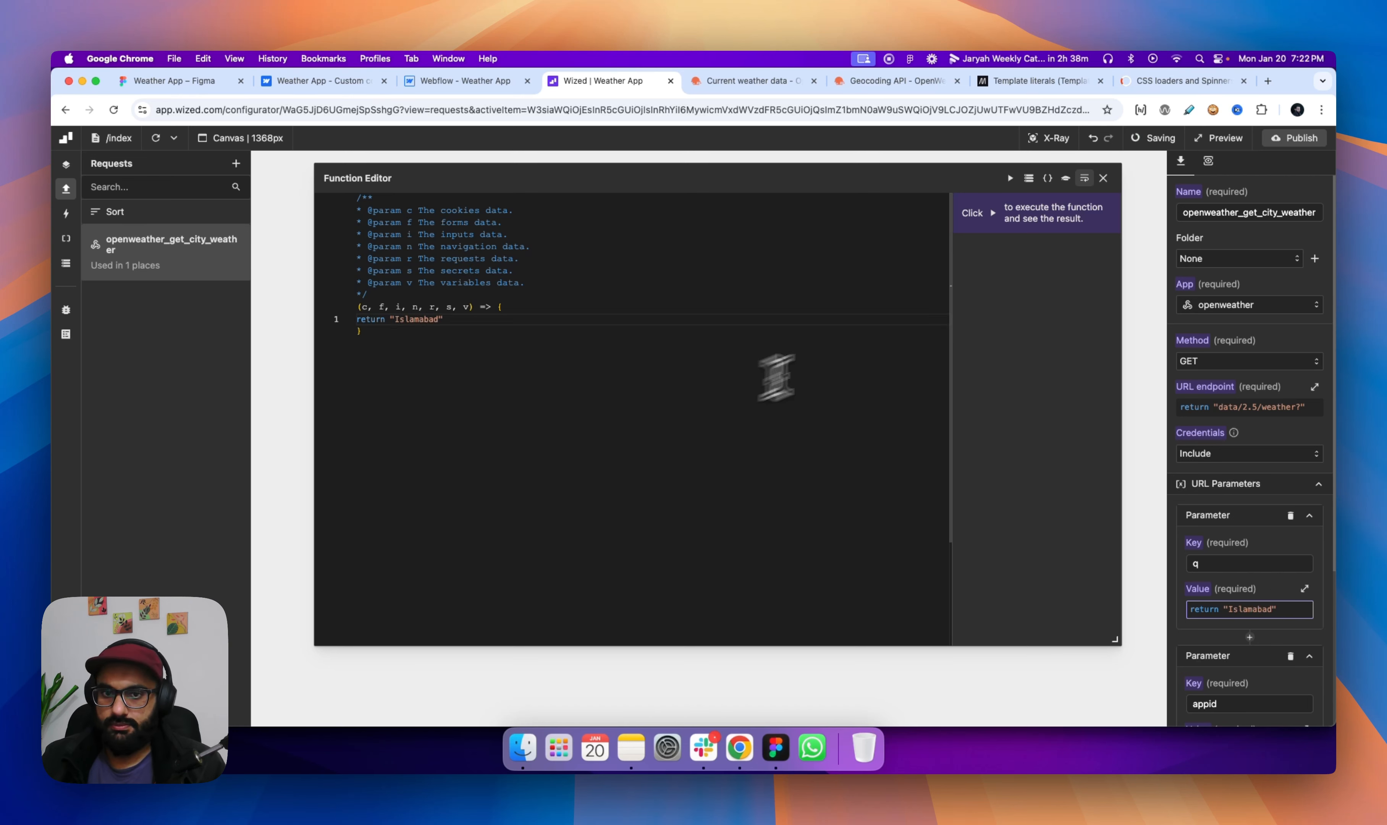
pyautogui.click(1009, 178)
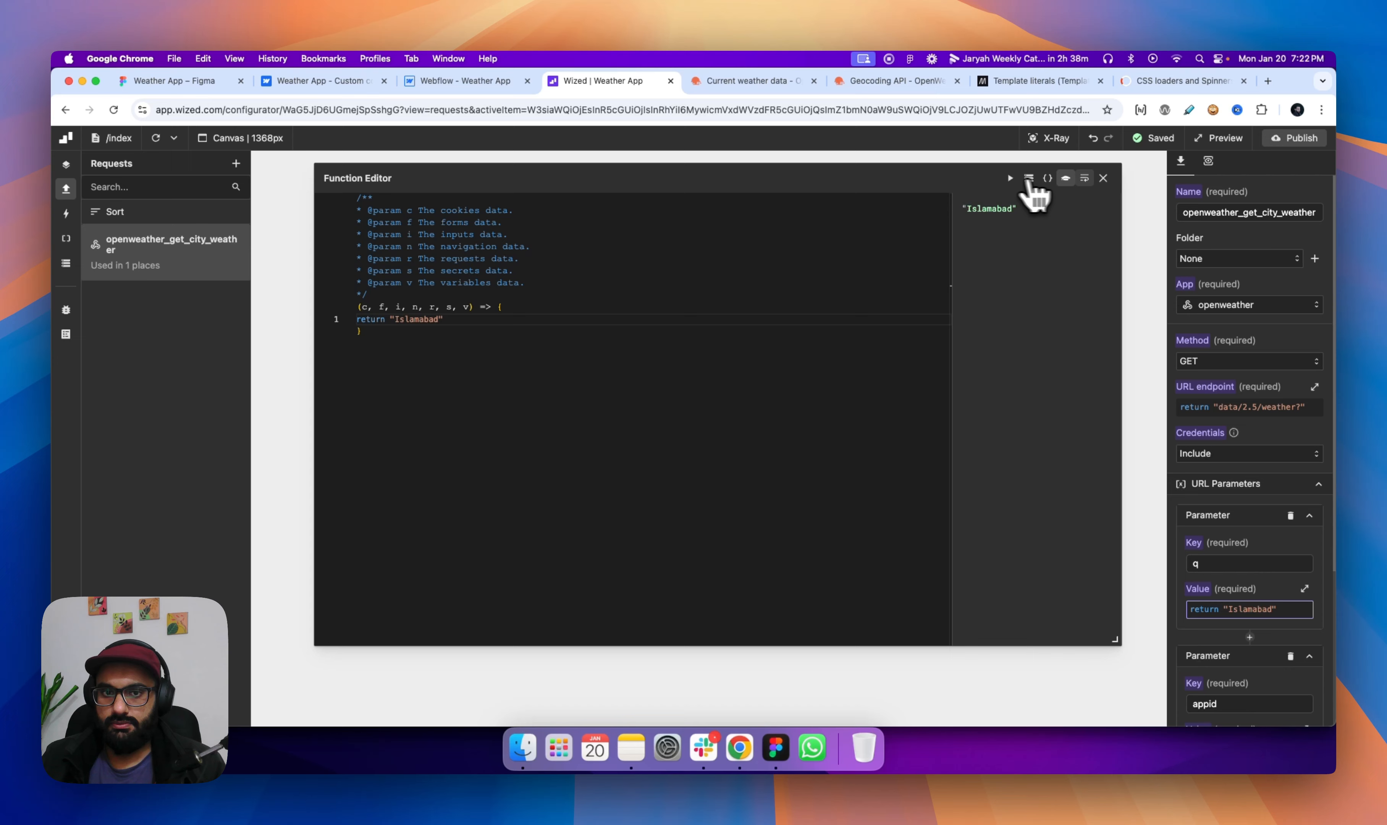
pyautogui.click(1104, 178)
pyautogui.click(157, 138)
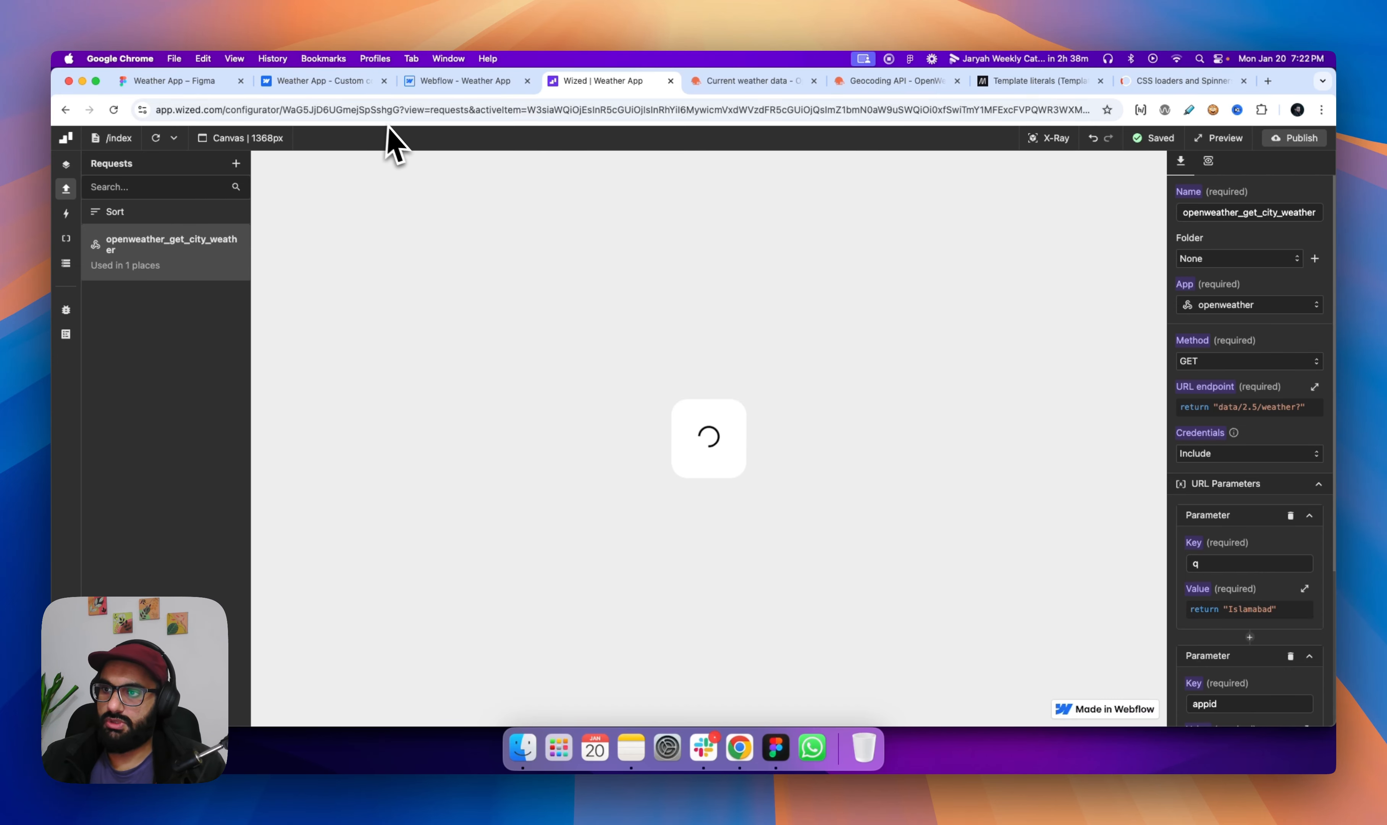